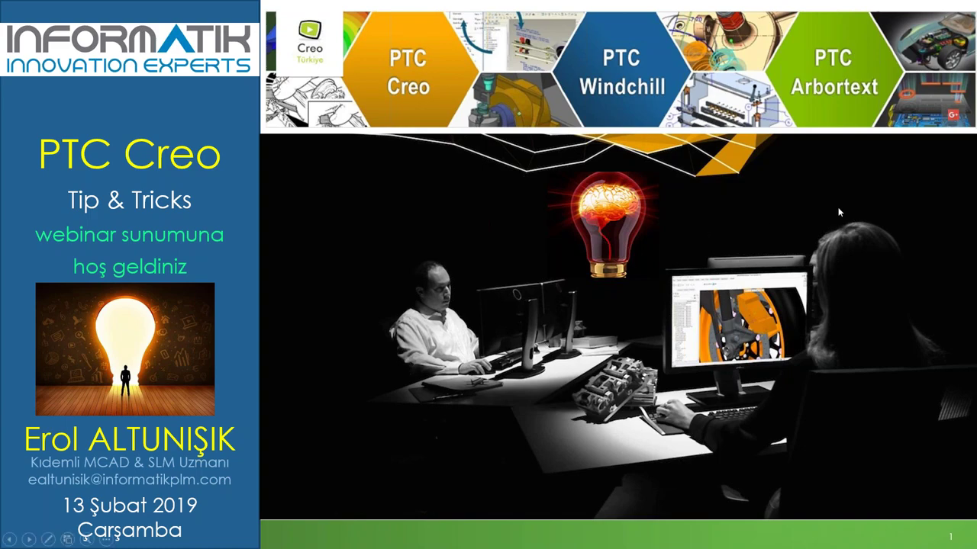
Advance to the PTC Creo Tip & Tricks topic slide, then end the slideshow.
left_click(301, 321)
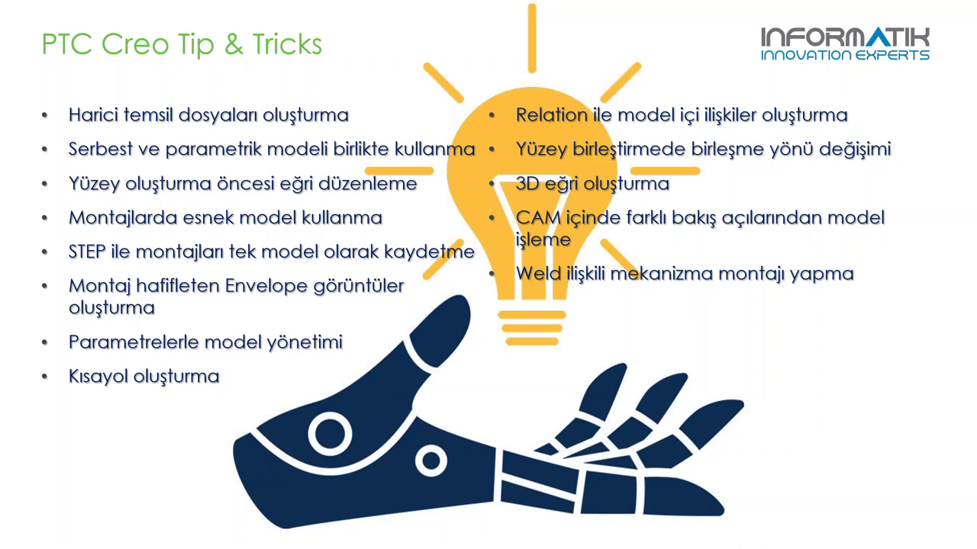
key("Escape")
Switch to Creo and open engine_blower.asm from Projects > Intro-2_completed.
left_click(918, 7)
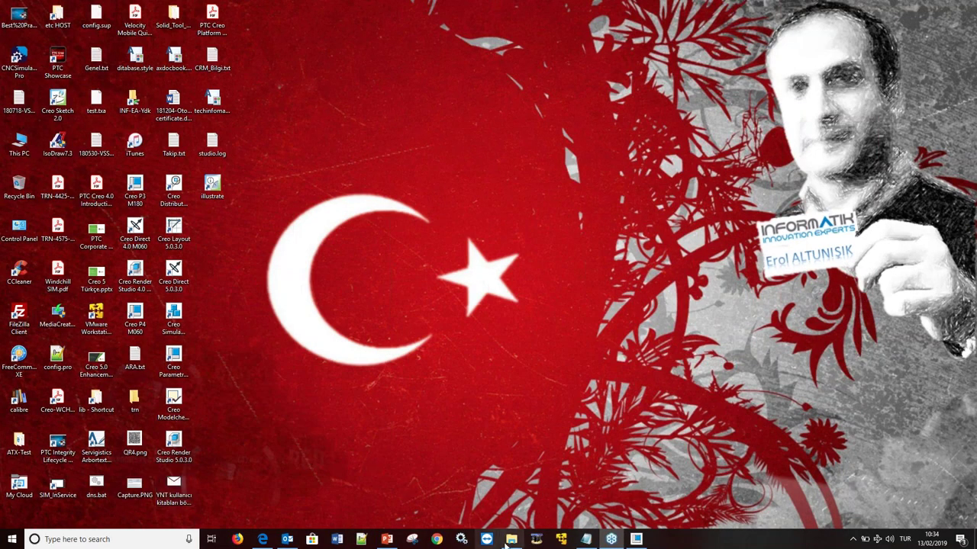
left_click(635, 540)
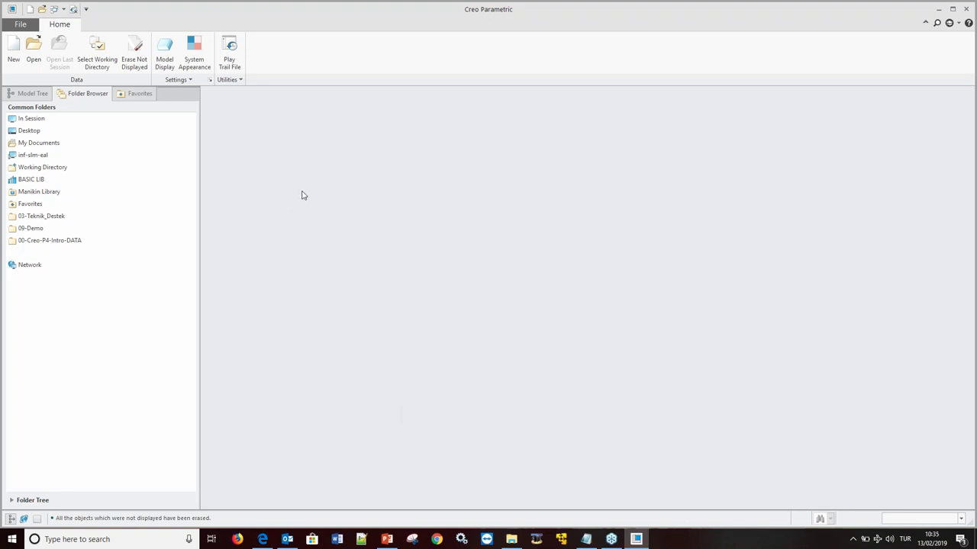
left_click(34, 49)
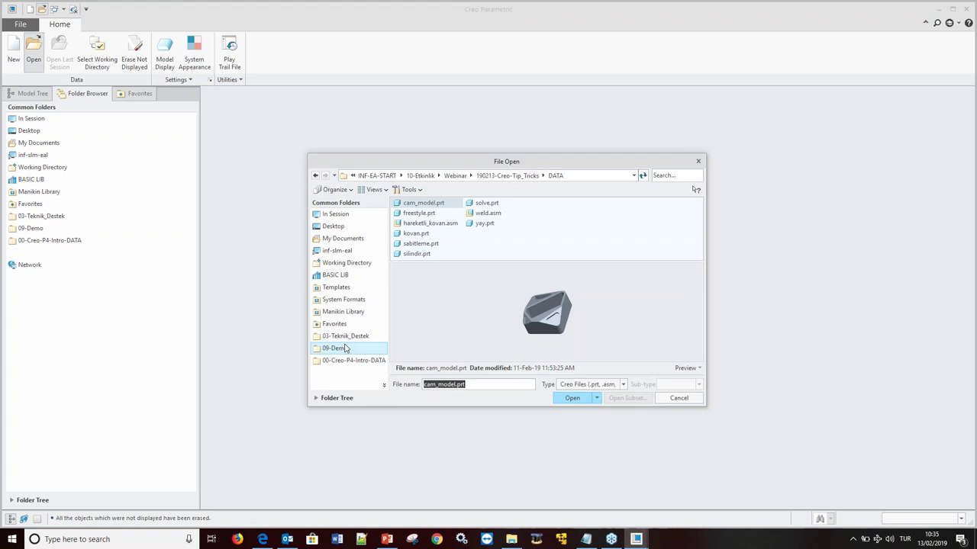
left_click(362, 360)
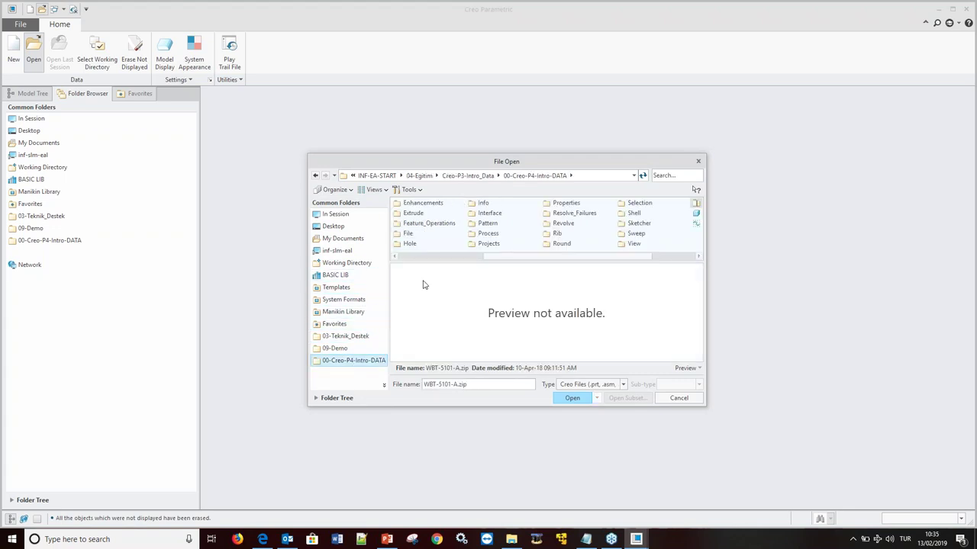
scroll(621, 229, "down", 1)
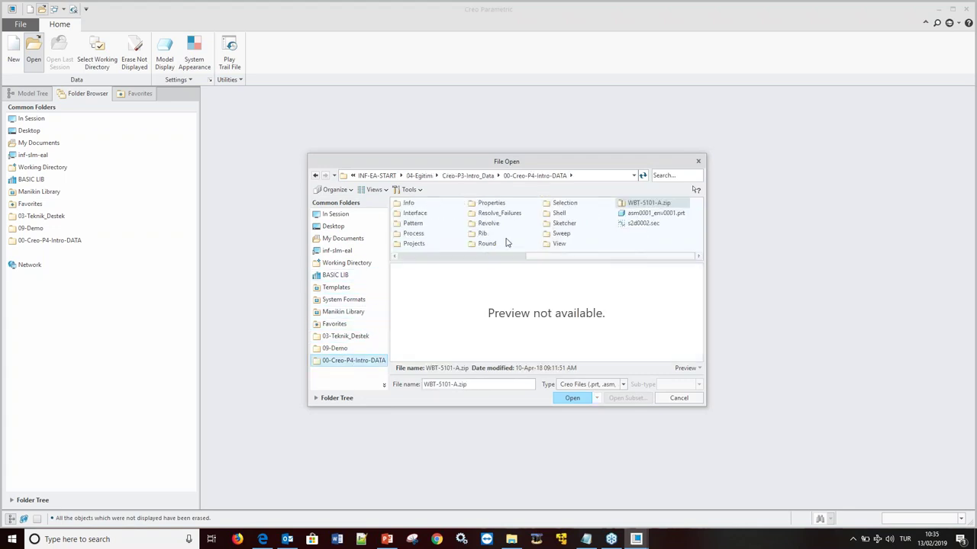
double_click(412, 245)
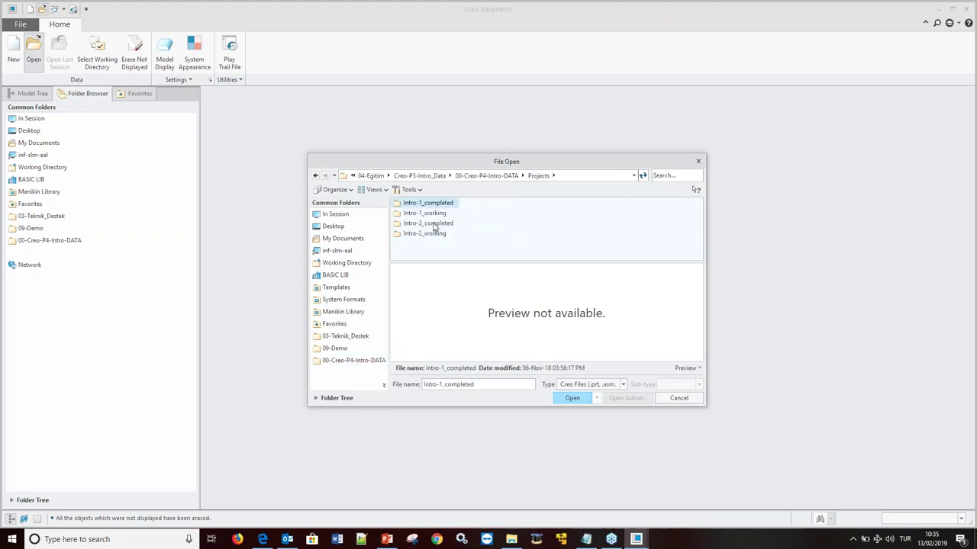
double_click(432, 224)
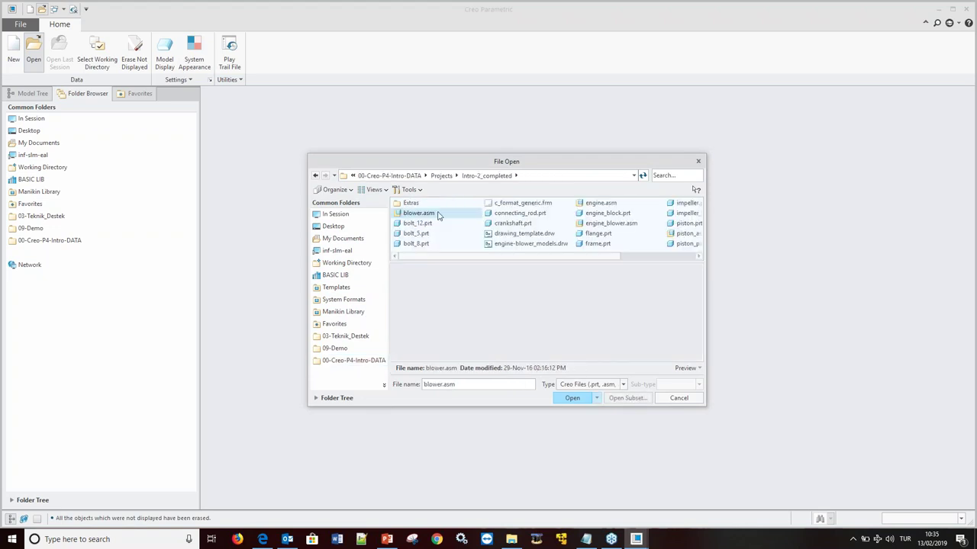
left_click(621, 223)
left_click(572, 397)
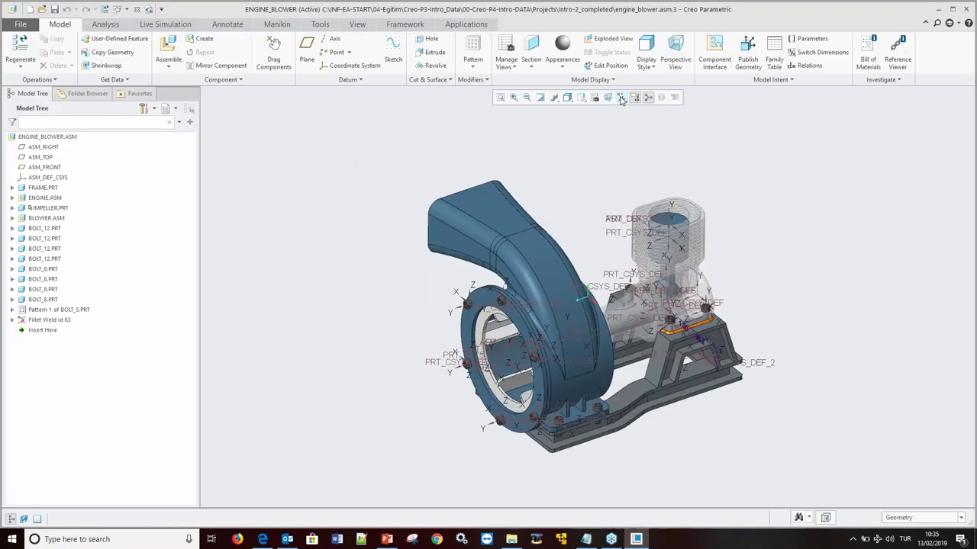
Hide coordinate systems and annotations, then orbit the assembly to view it whole.
left_click(621, 100)
left_click(649, 142)
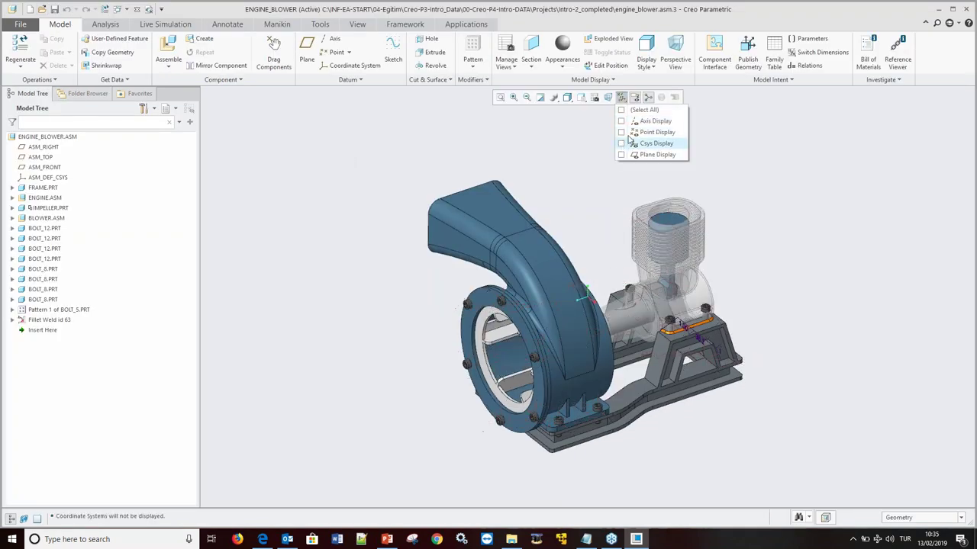
left_click(634, 97)
scroll(574, 226, "down", 1)
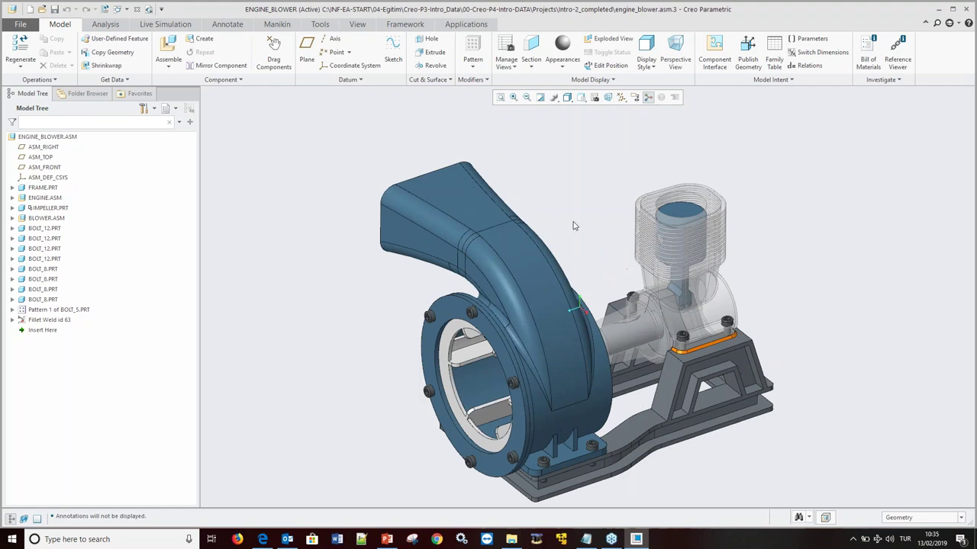
middle_click_drag(575, 226, 665, 325)
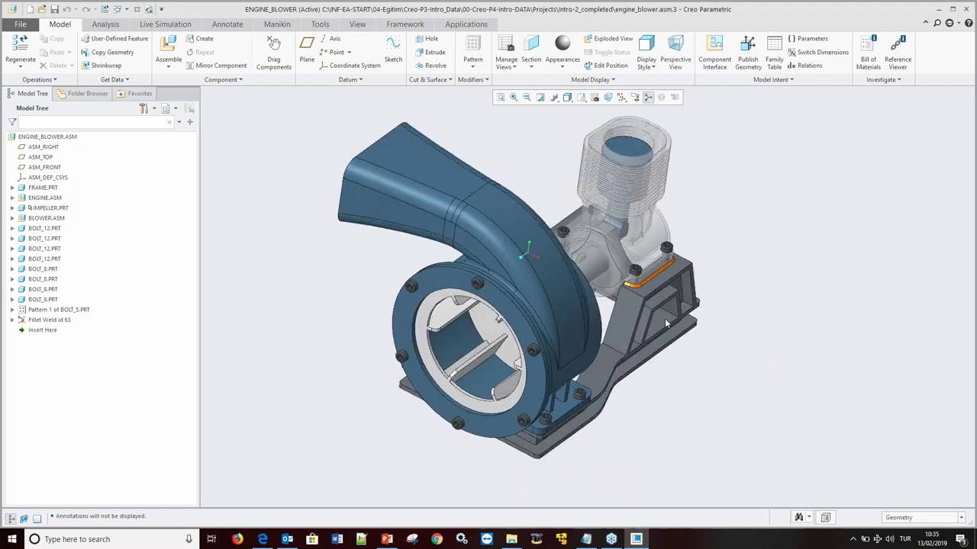
scroll(545, 296, "down", 1)
scroll(545, 296, "up", 2)
mouse_move(544, 296)
middle_mouse_down()
mouse_move(580, 267)
mouse_move(520, 274)
middle_mouse_up()
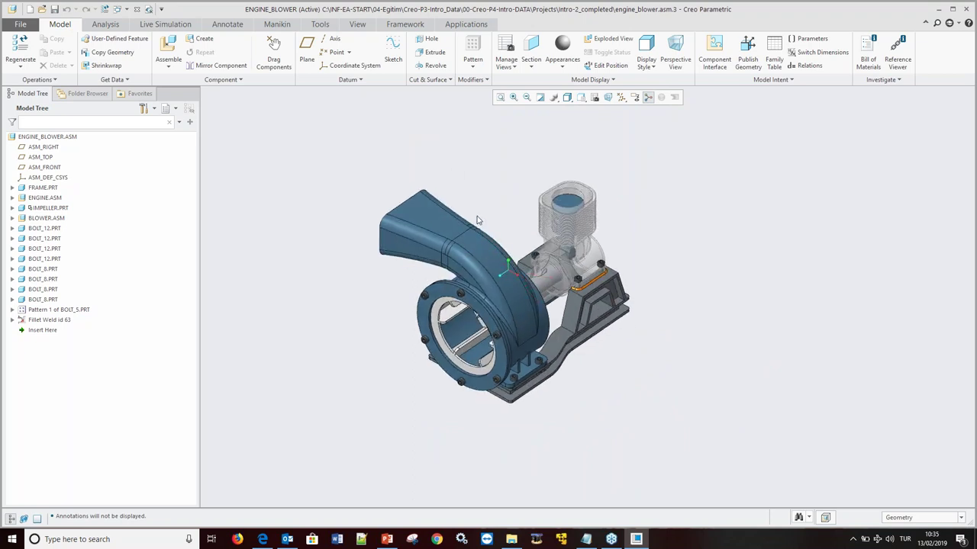
Try the Rep0001 and Default Rep simplified representations, then reactivate Master Rep.
left_click(509, 48)
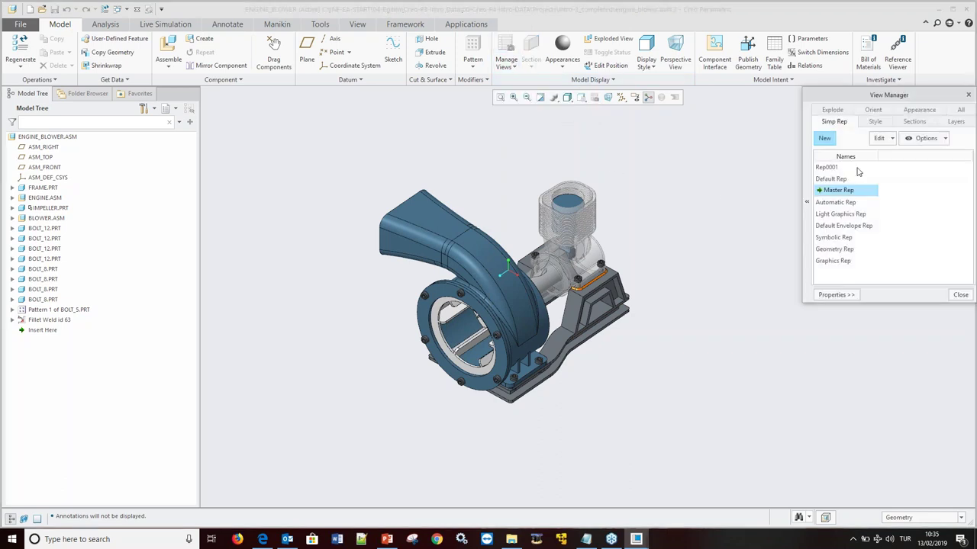
left_click(824, 169)
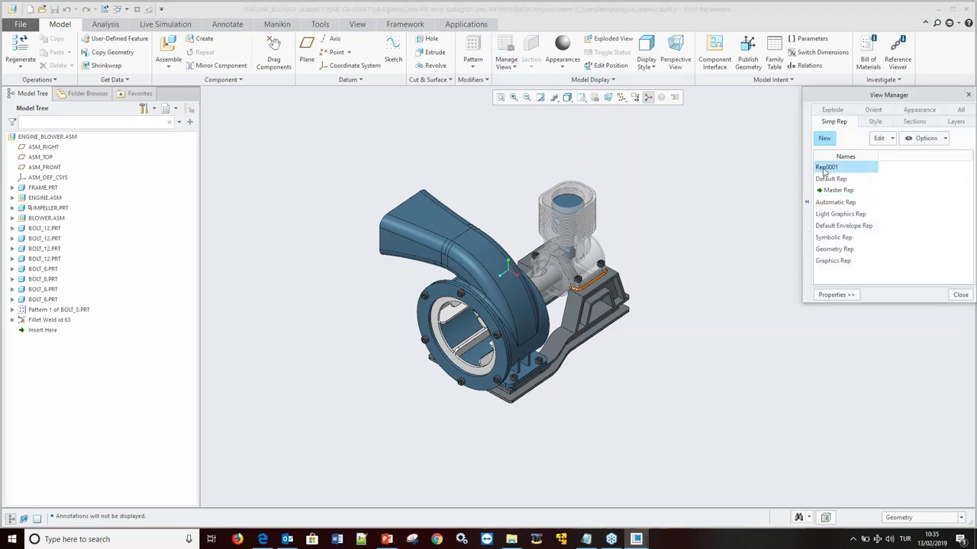
key("Return")
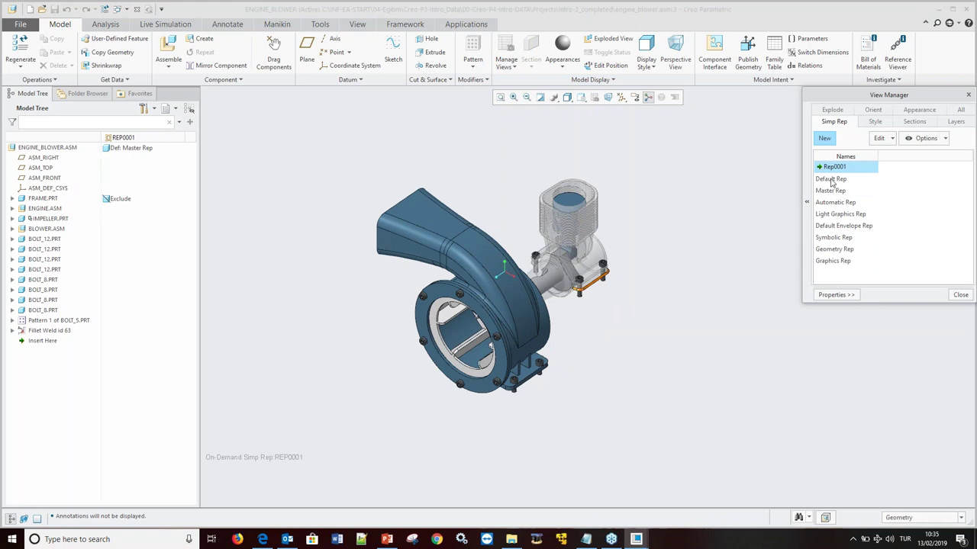
double_click(830, 179)
double_click(832, 190)
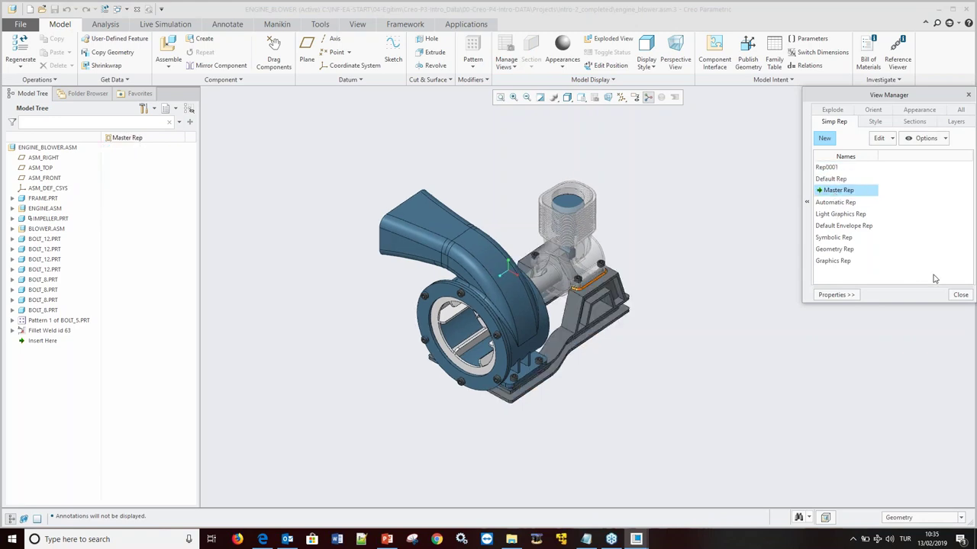
left_click(961, 296)
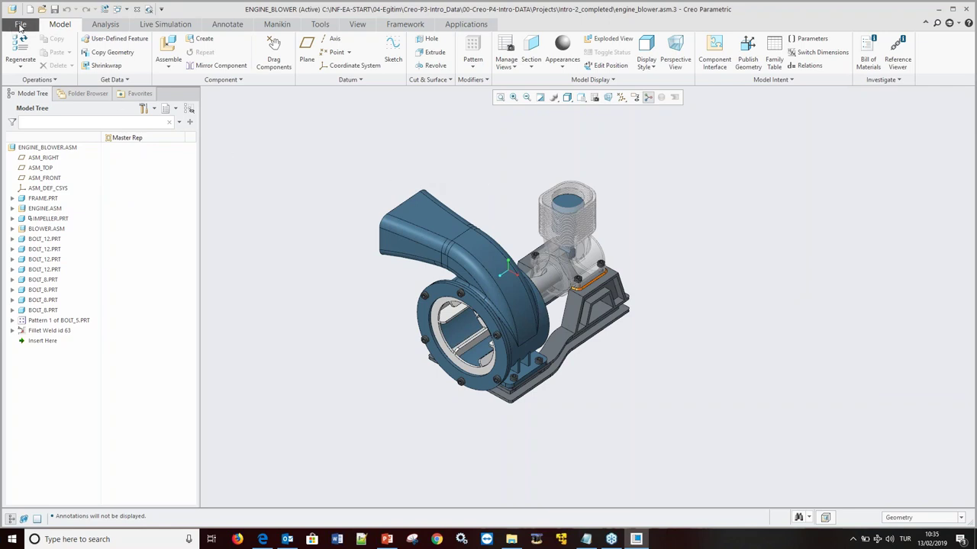
Delete the Pattern 1 of BOLT_5.PRT bolt pattern.
left_click(48, 321)
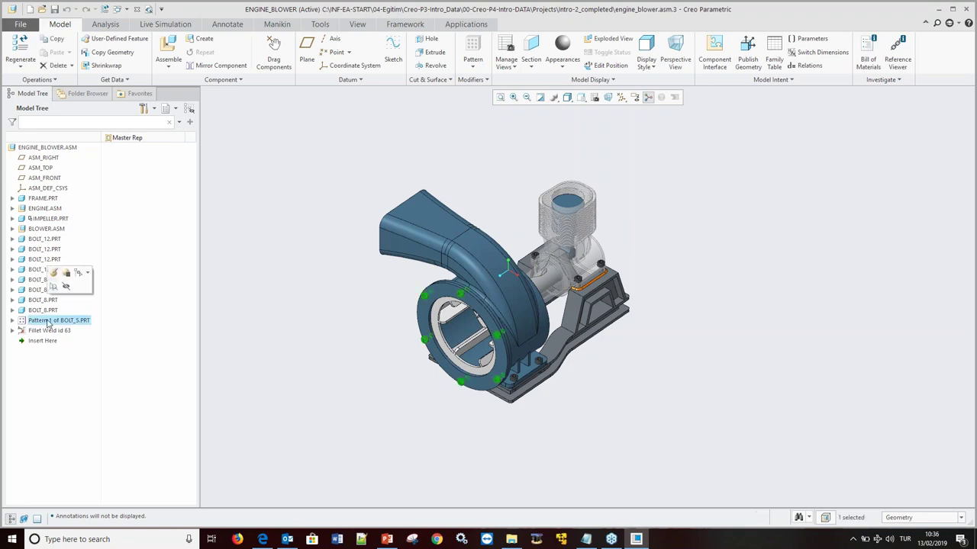
right_click(48, 321)
left_click(76, 372)
left_click(462, 283)
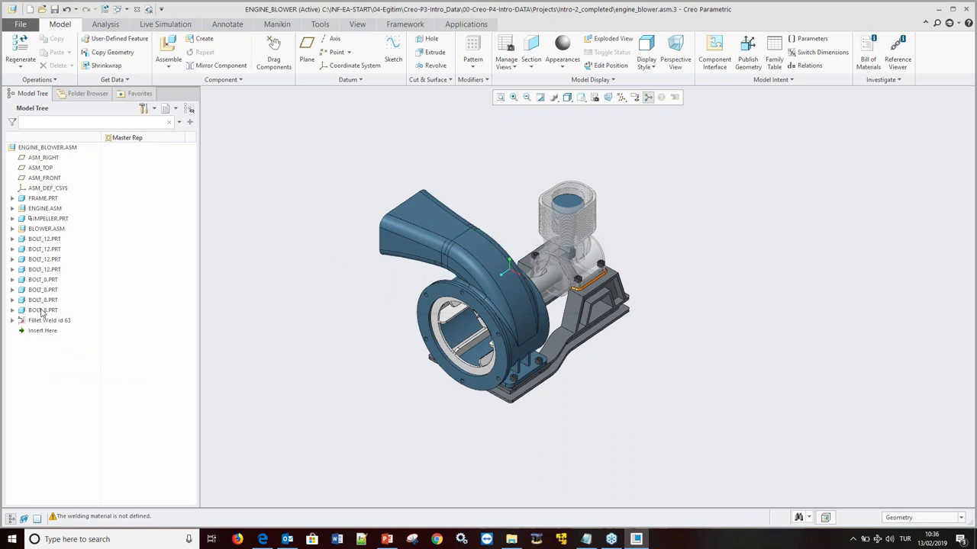
Delete the eight BOLT parts, from BOLT_12 through BOLT_8.
left_click(45, 240)
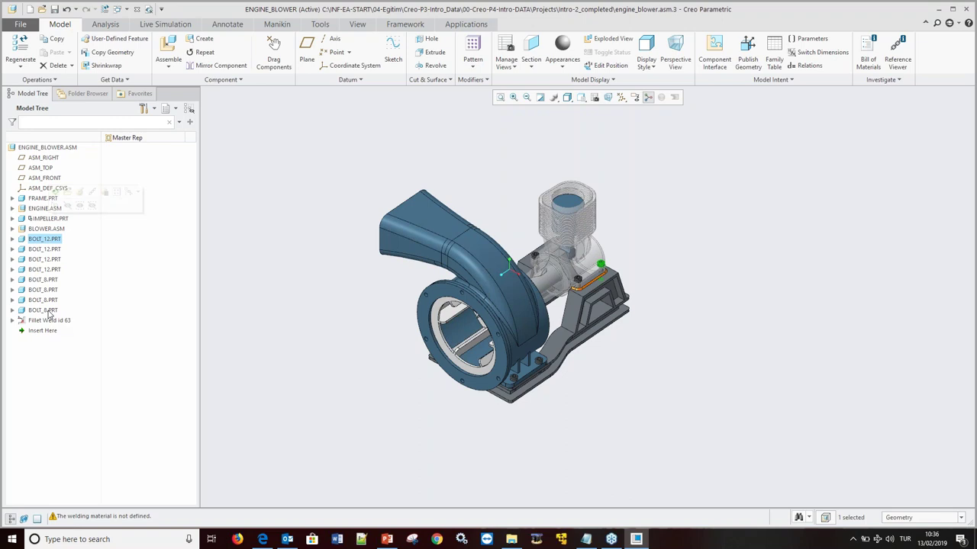
left_click(48, 311, "shift")
right_click(47, 312)
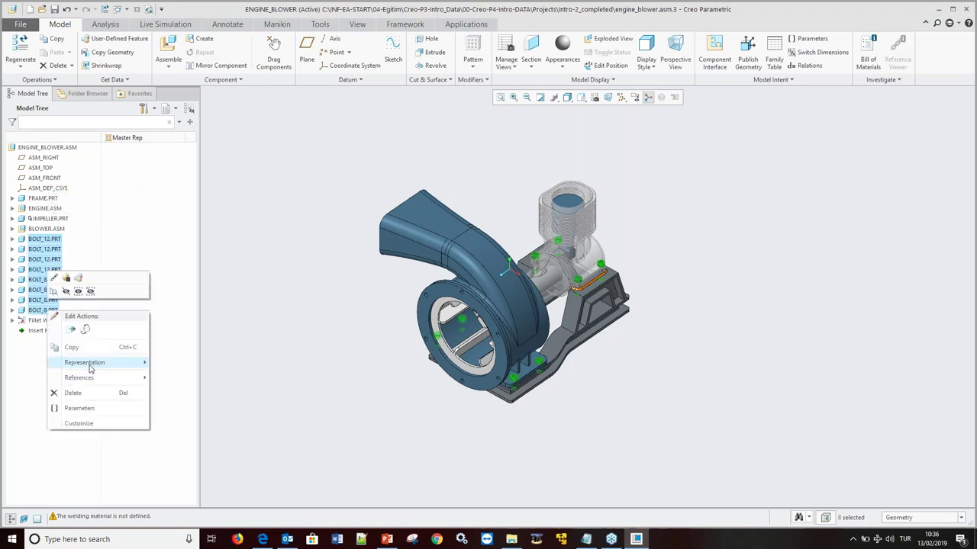
left_click(84, 393)
left_click(467, 282)
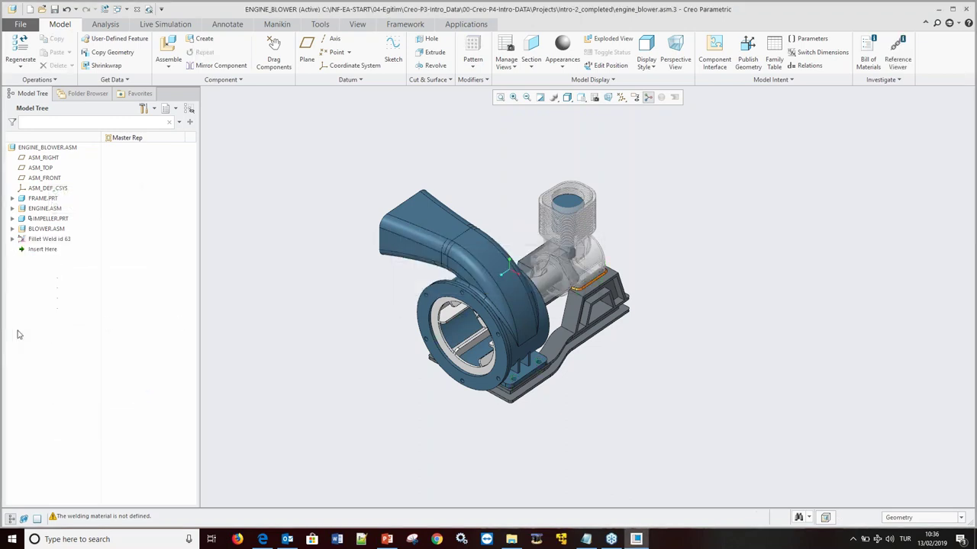
Delete Fillet Weld id 63 and save the assembly.
left_click(40, 240)
right_click(40, 240)
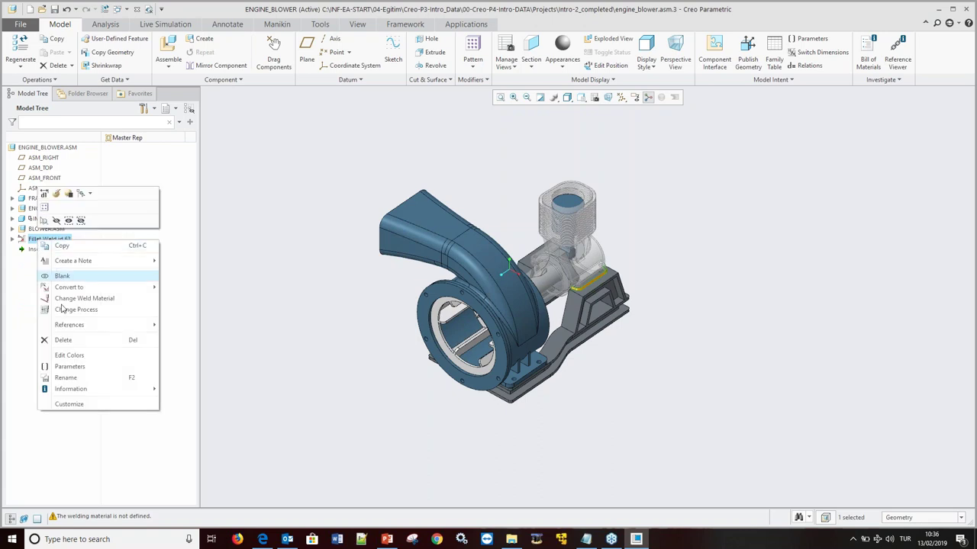
left_click(62, 339)
left_click(467, 284)
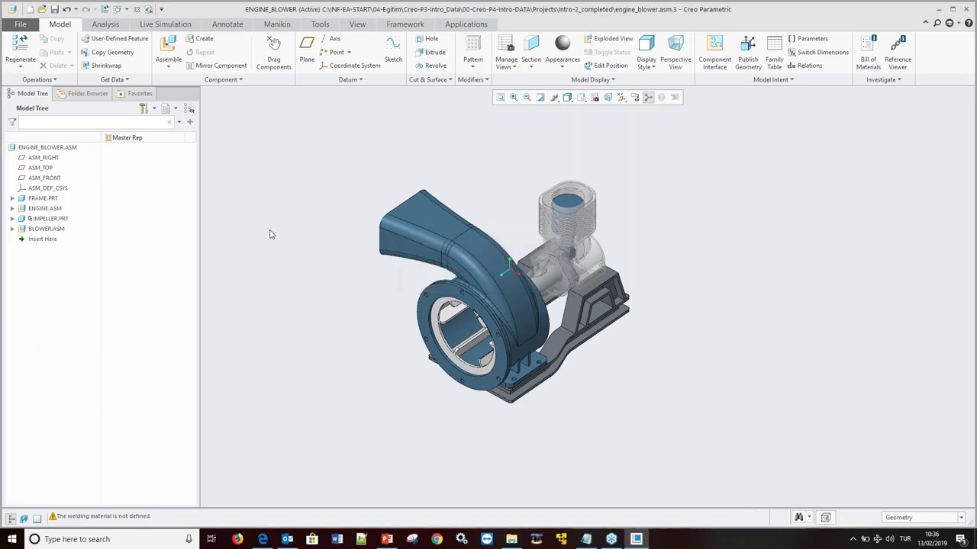
left_click(54, 9)
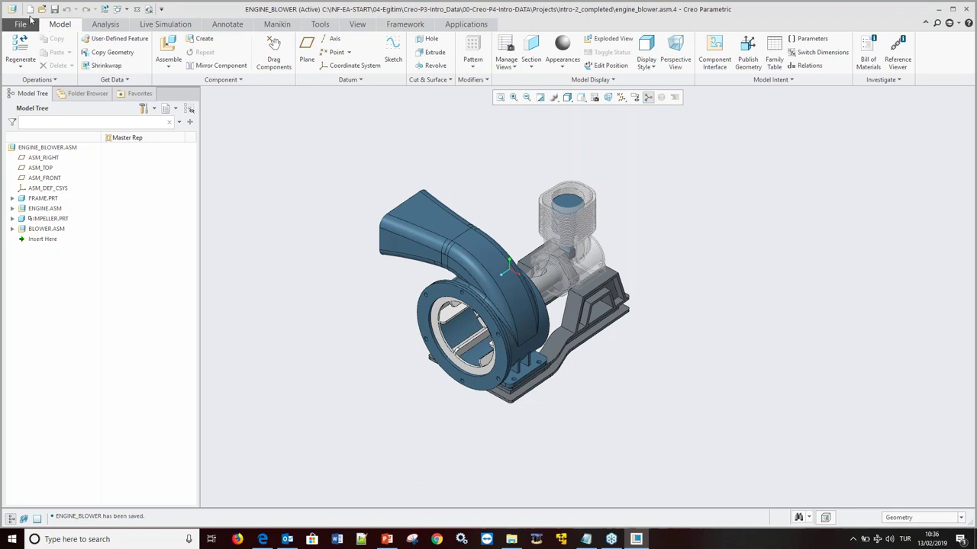
Create a new assembly as an external simplified representation named ENGINE_BLOWER_REP.
left_click(29, 9)
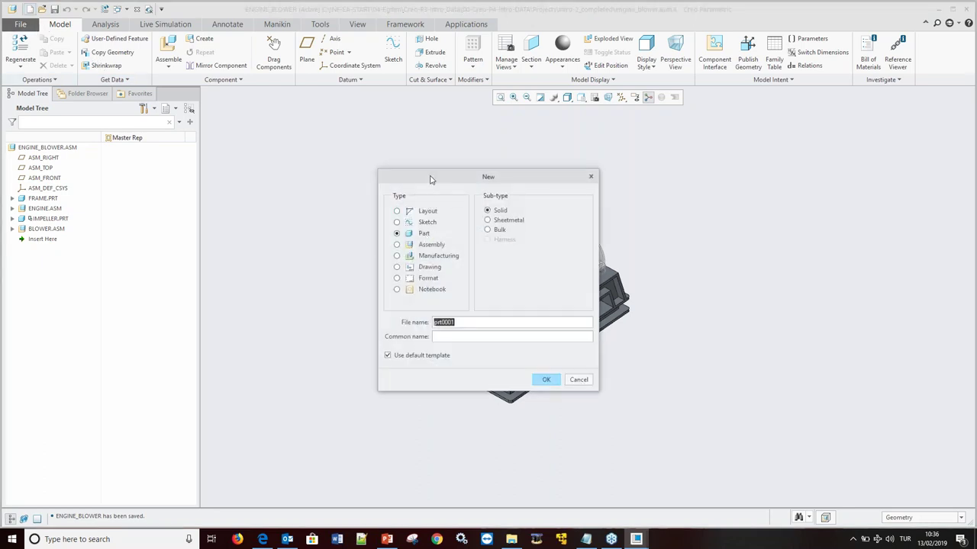
left_click_drag(430, 179, 363, 137)
left_click(330, 202)
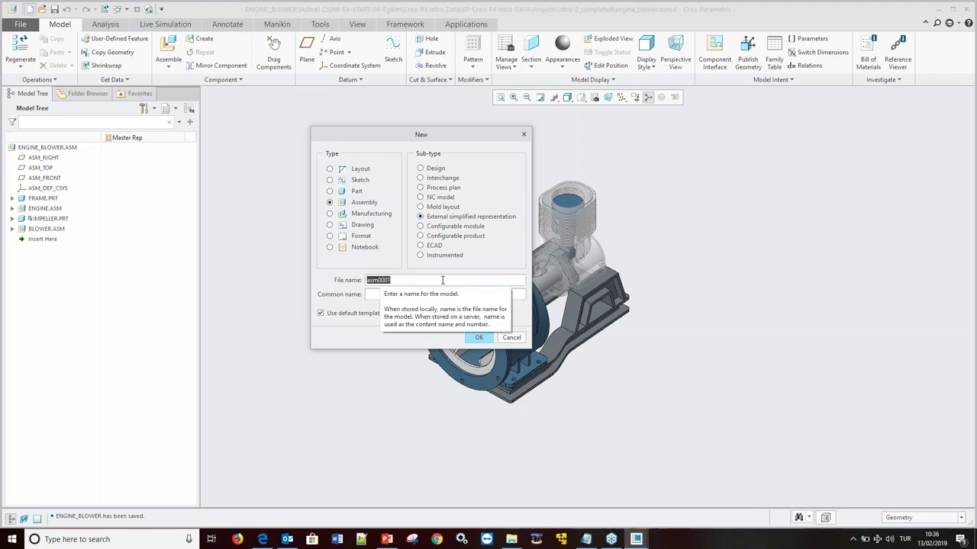
type("ENGINE")
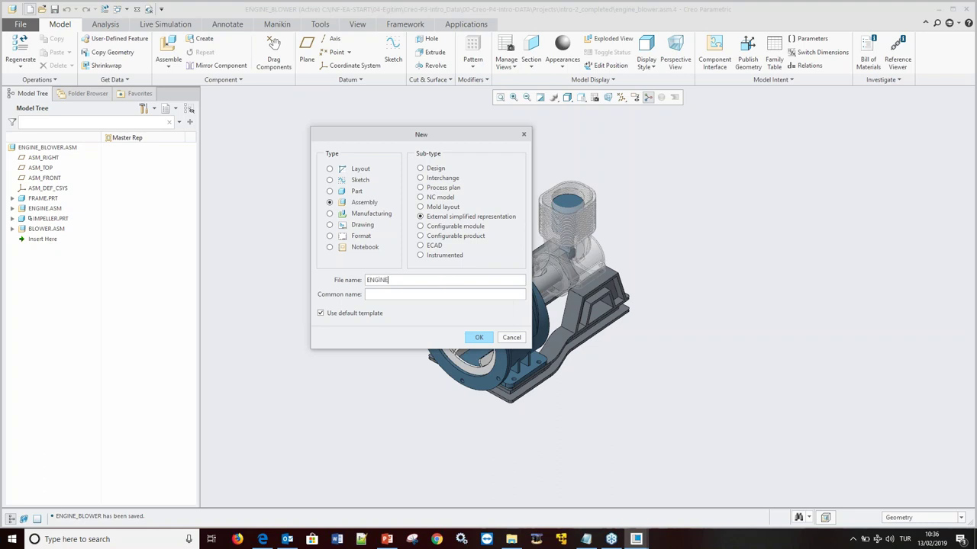
key("BackSpace")
key("BackSpace")
key("BackSpace")
type("ng")
left_click(478, 337)
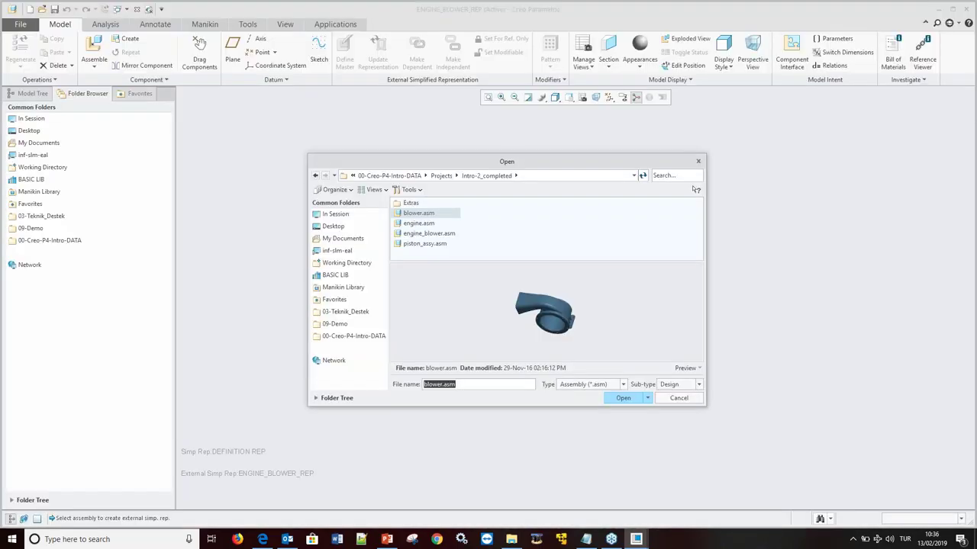
Choose engine_blower.asm as the source and open it as a representation.
left_click(440, 234)
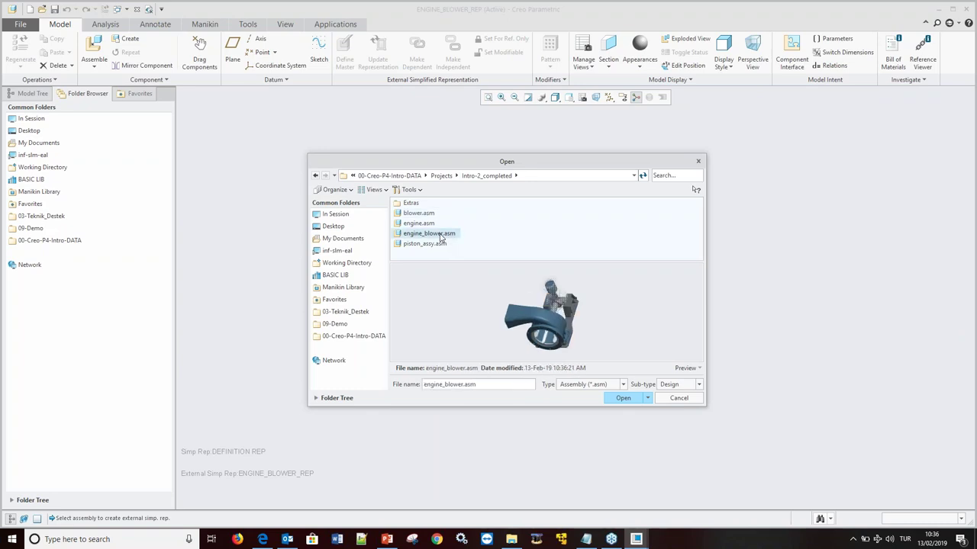
left_click(647, 398)
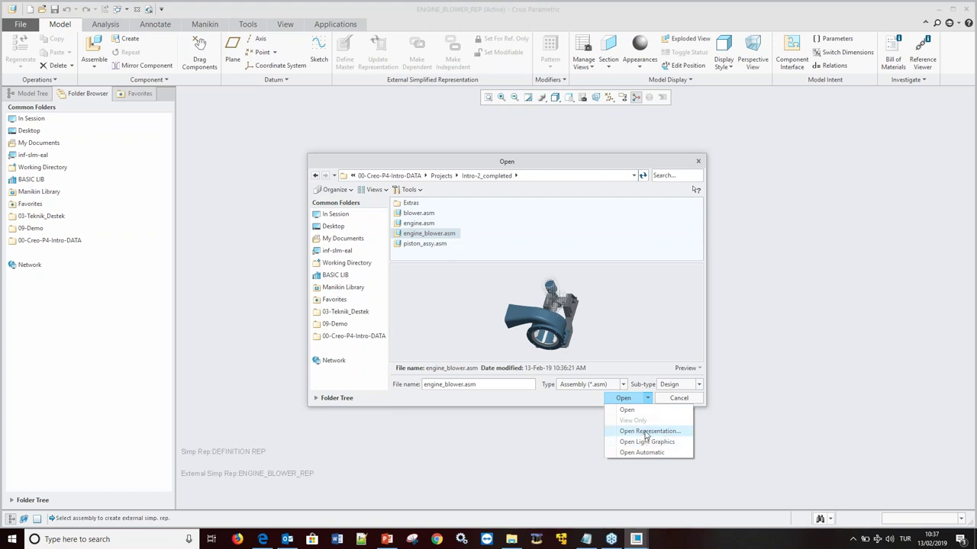
left_click(643, 350)
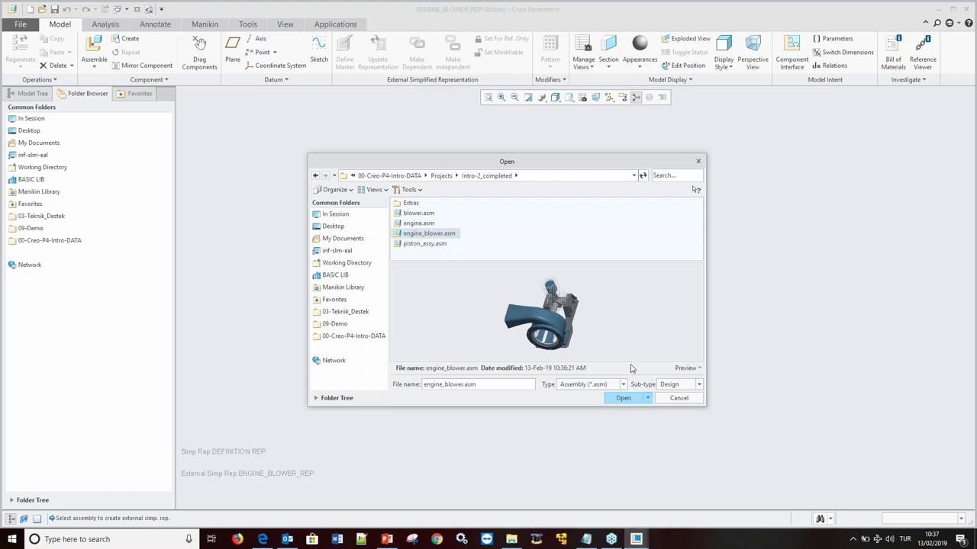
left_click(622, 397)
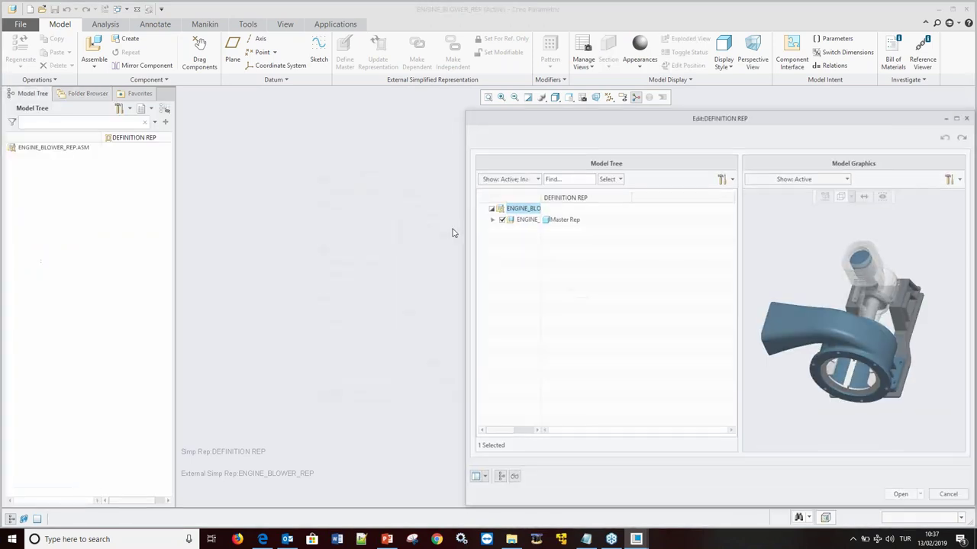
Expand ENGINE.ASM and BLOWER.ASM and exclude CRANKSHAFT.PRT from the DEFINITION REP.
left_click_drag(545, 123, 292, 71)
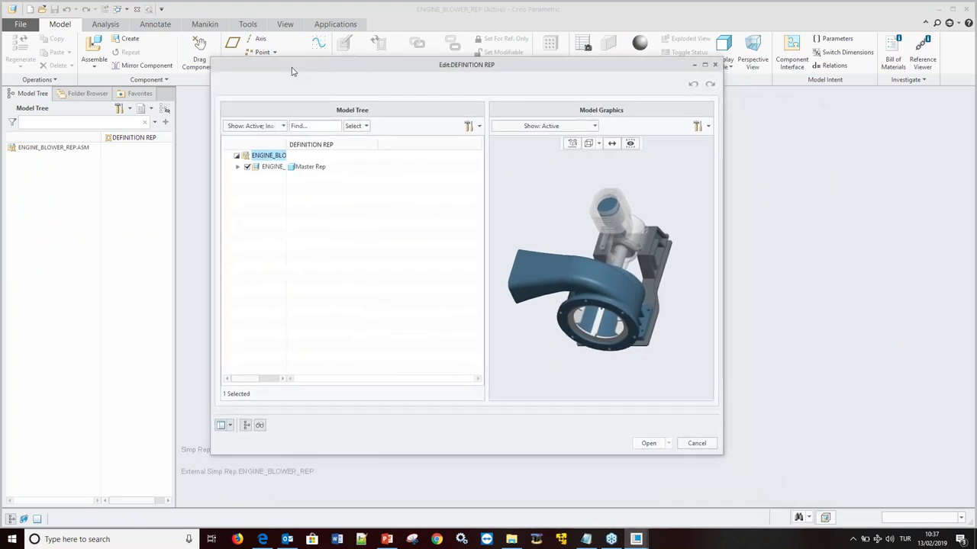
left_click(238, 167)
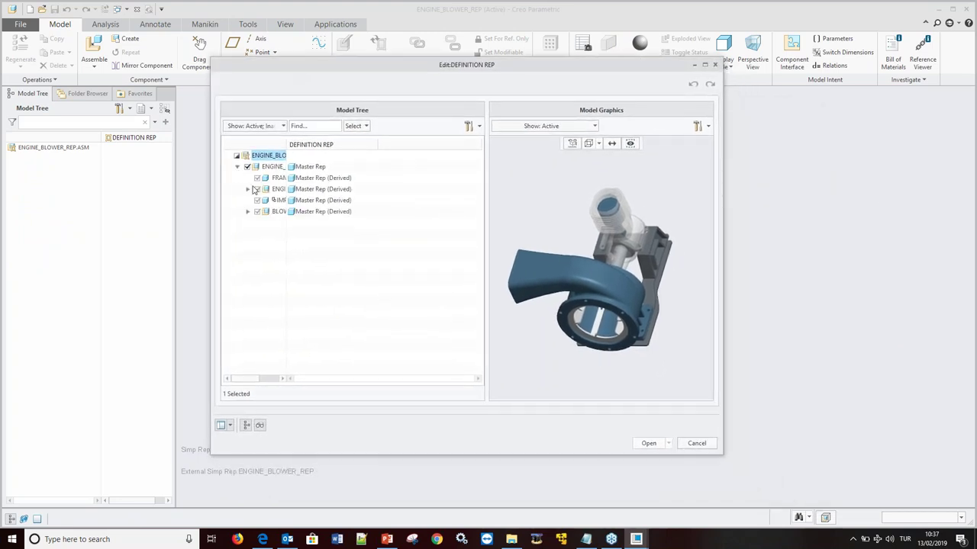
left_click_drag(285, 150, 325, 144)
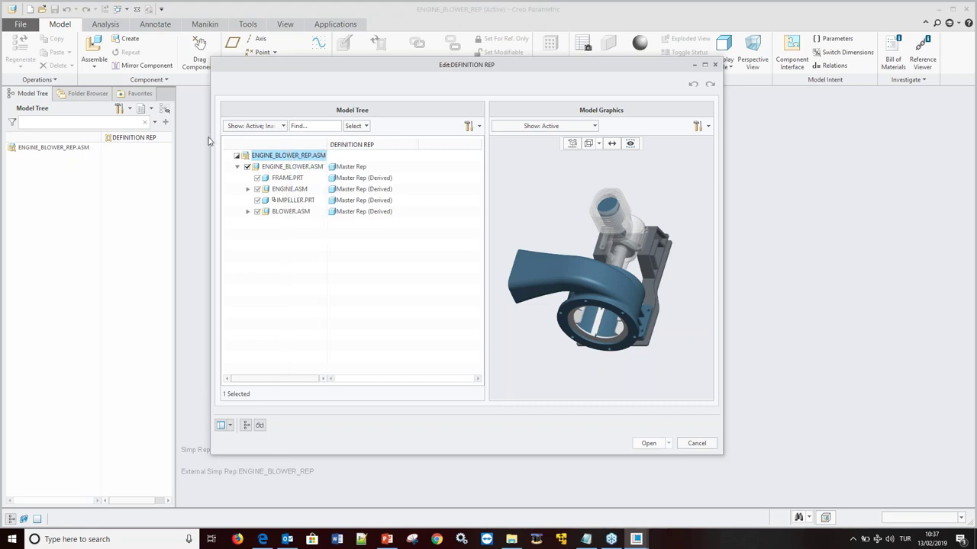
left_click_drag(212, 137, 86, 137)
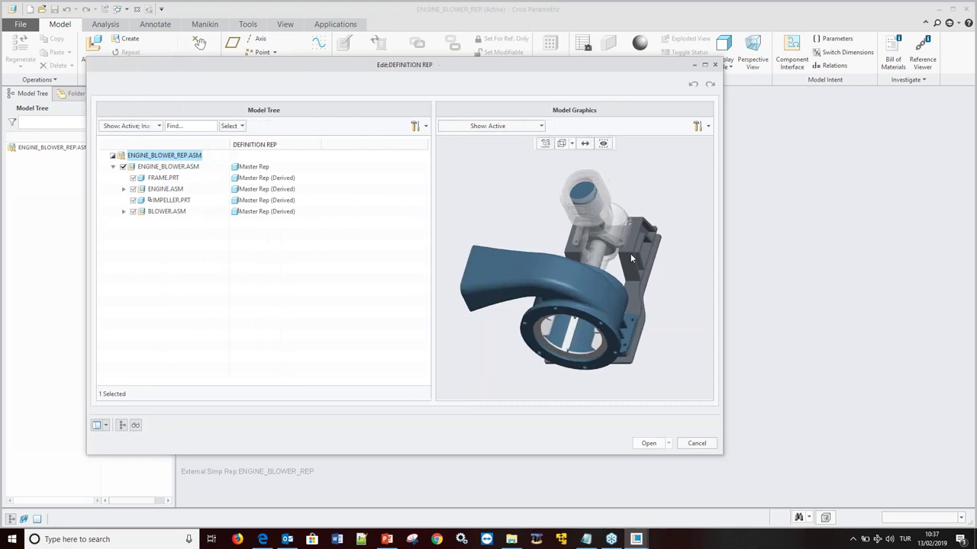
middle_click_drag(617, 279, 605, 272)
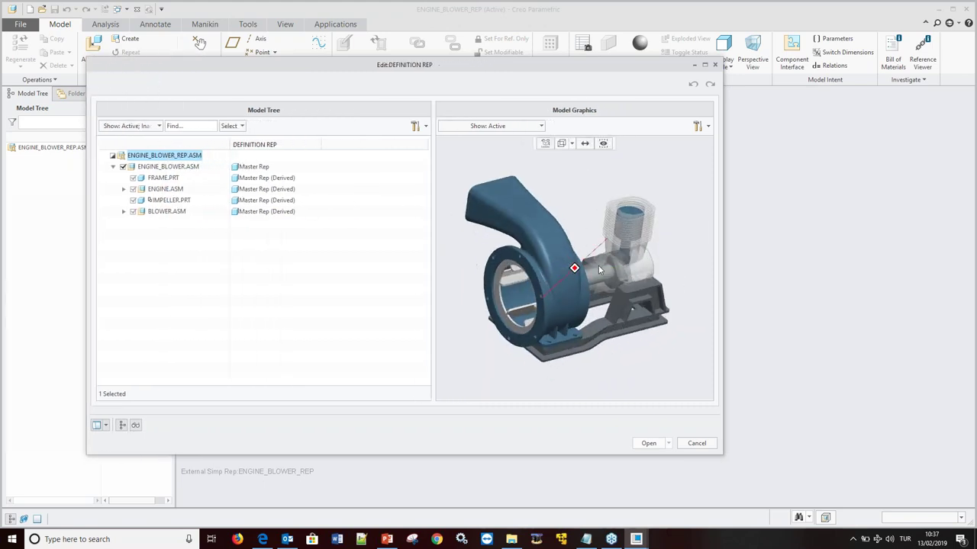
left_click(124, 189)
left_click(123, 245)
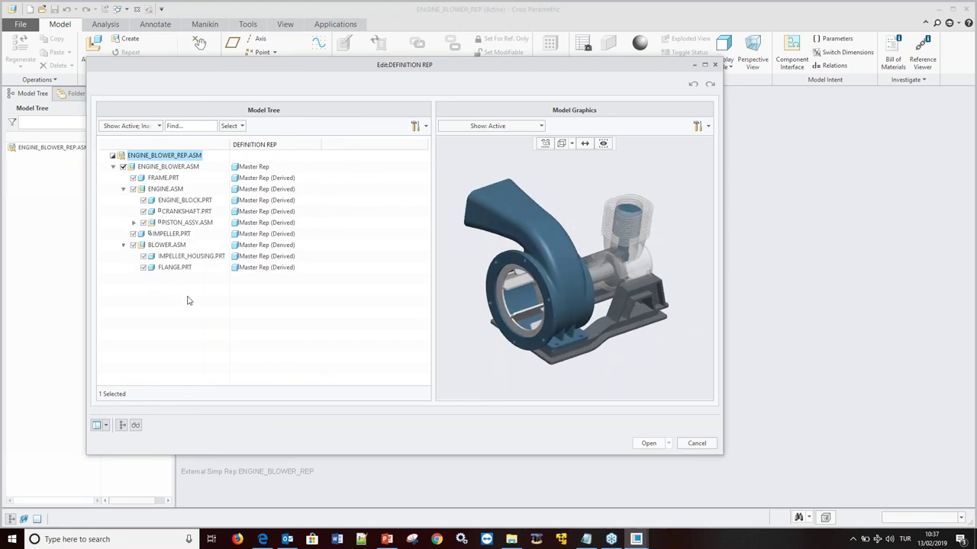
left_click(144, 211)
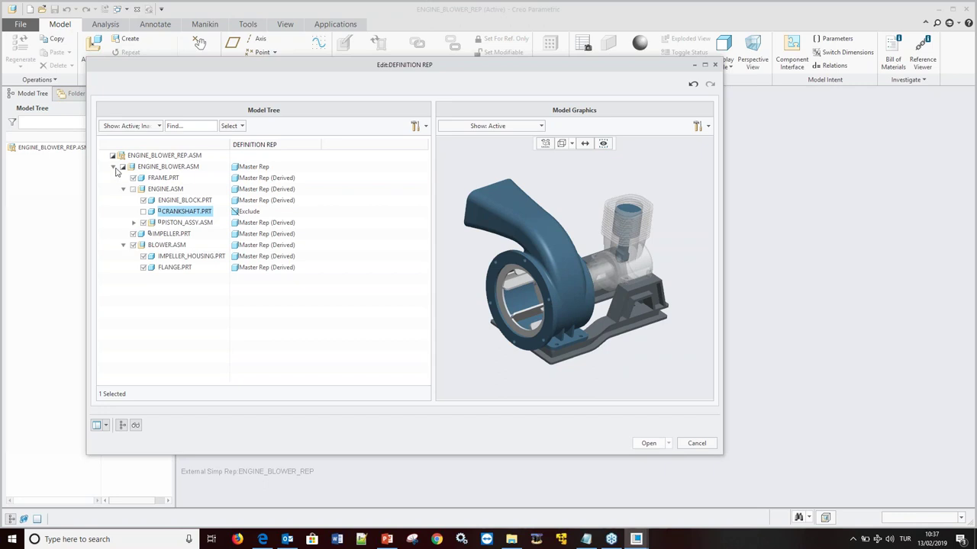
Exclude PISTON_ASSY.ASM, open the DEFINITION REP assembly, and inspect the result.
key("Down")
key("Down")
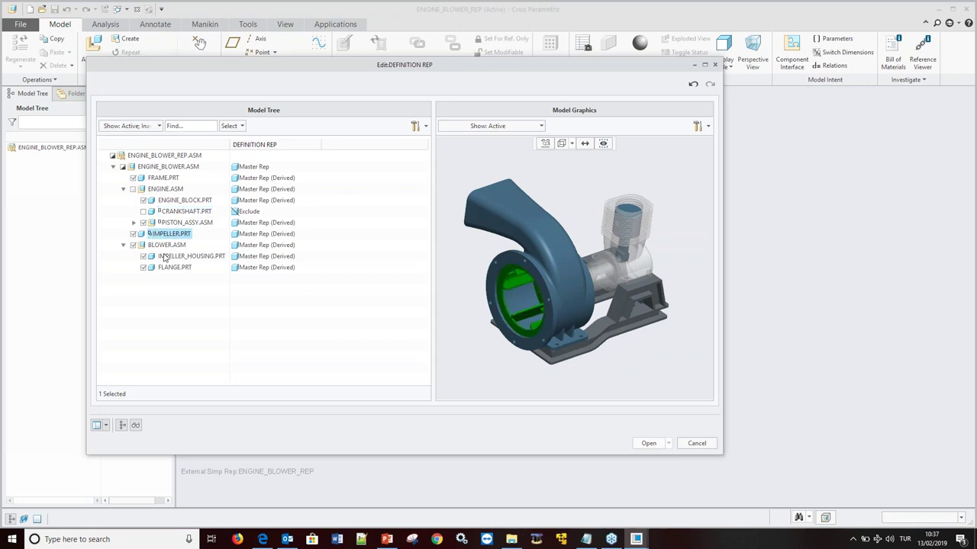
key("Down")
key("Down")
key("Down")
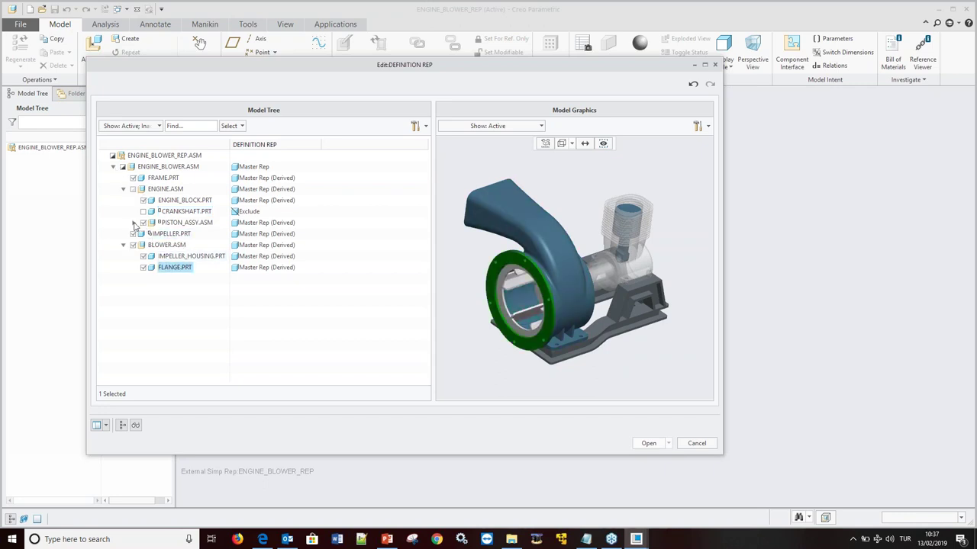
left_click(133, 222)
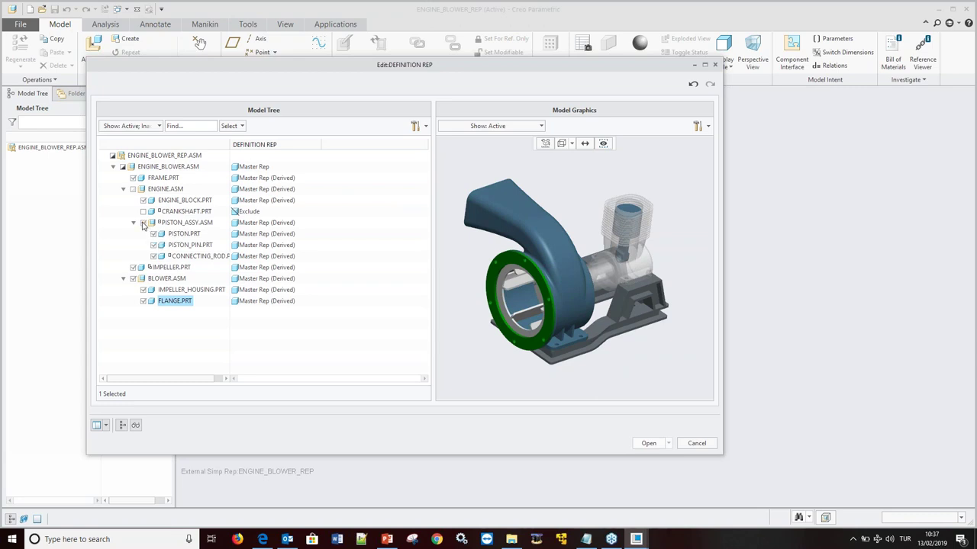
left_click(143, 223)
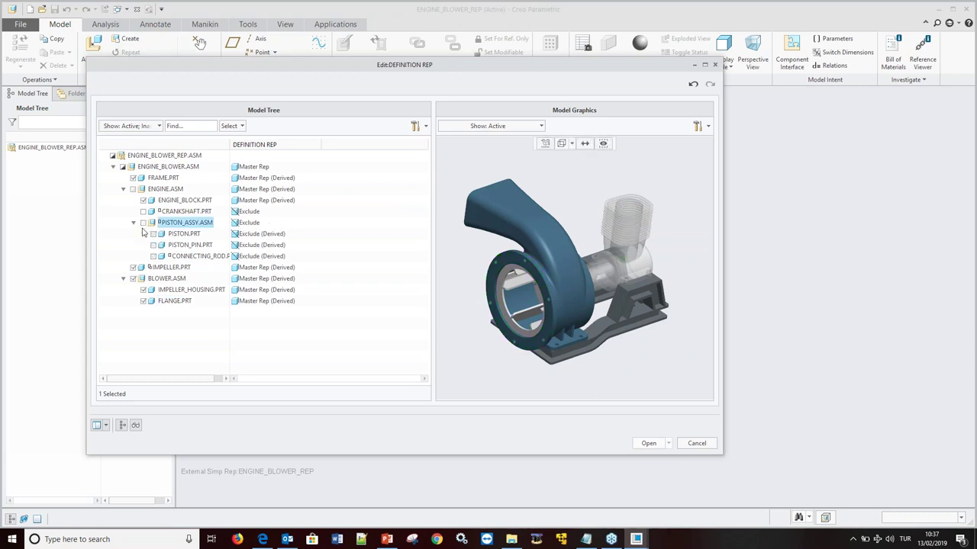
right_click(611, 243)
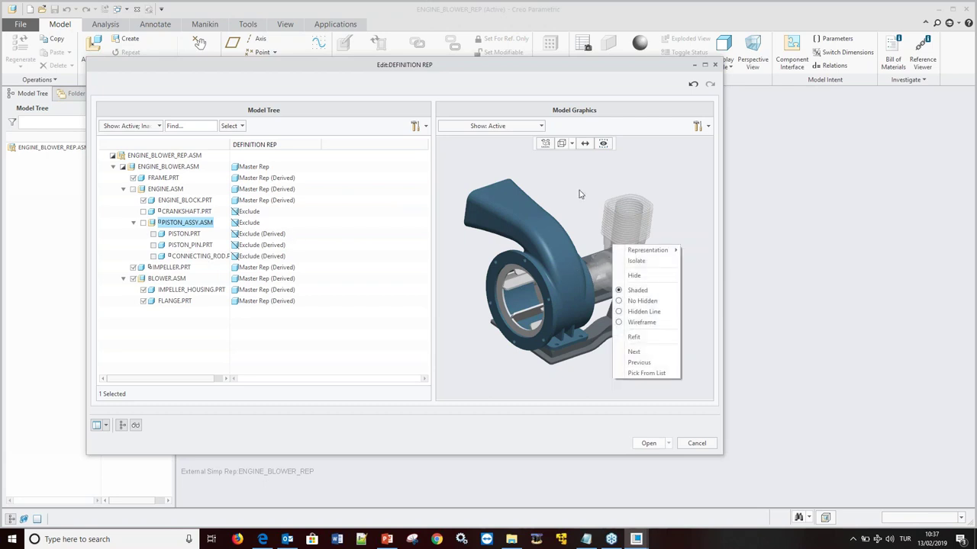
middle_click_drag(561, 262, 566, 268)
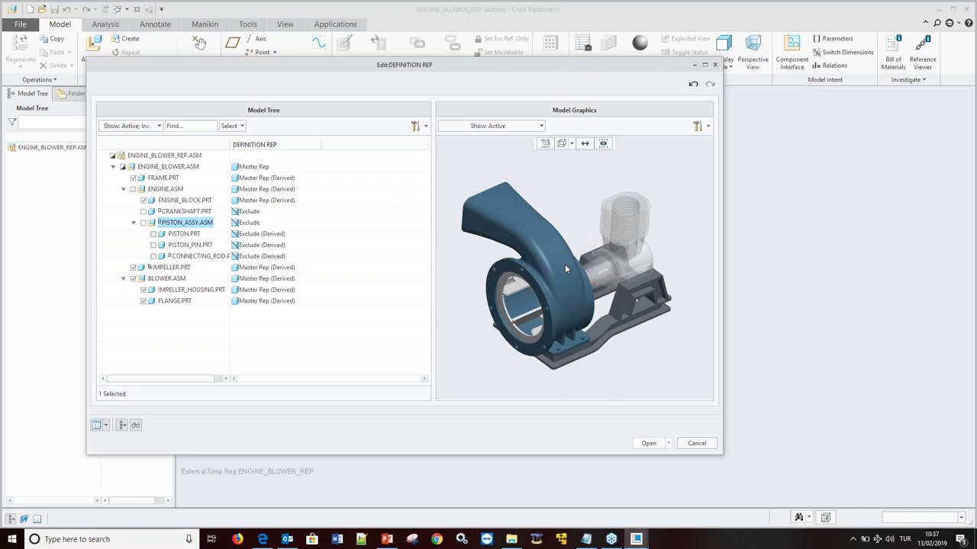
left_click(649, 443)
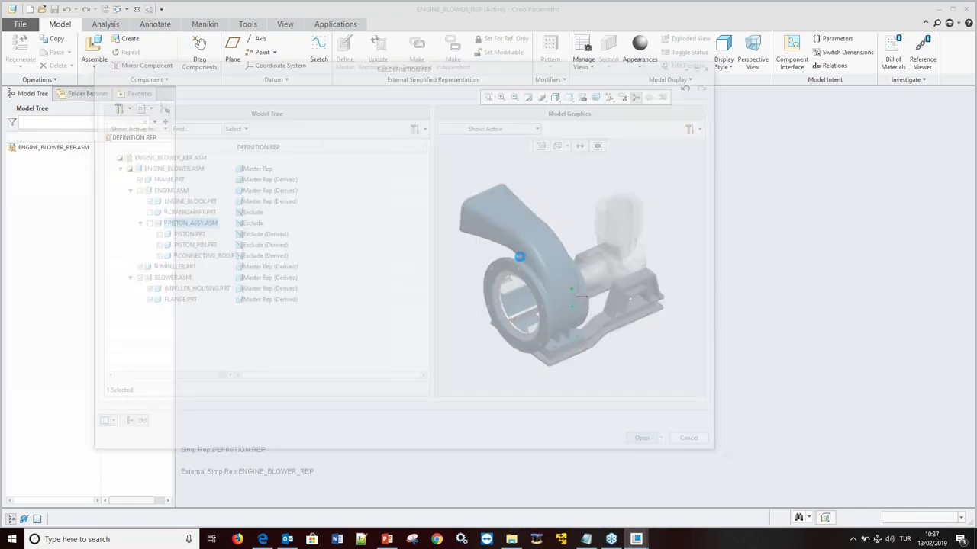
mouse_move(370, 167)
middle_mouse_down()
mouse_move(471, 219)
mouse_move(451, 214)
middle_mouse_up()
scroll(443, 212, "up", 2)
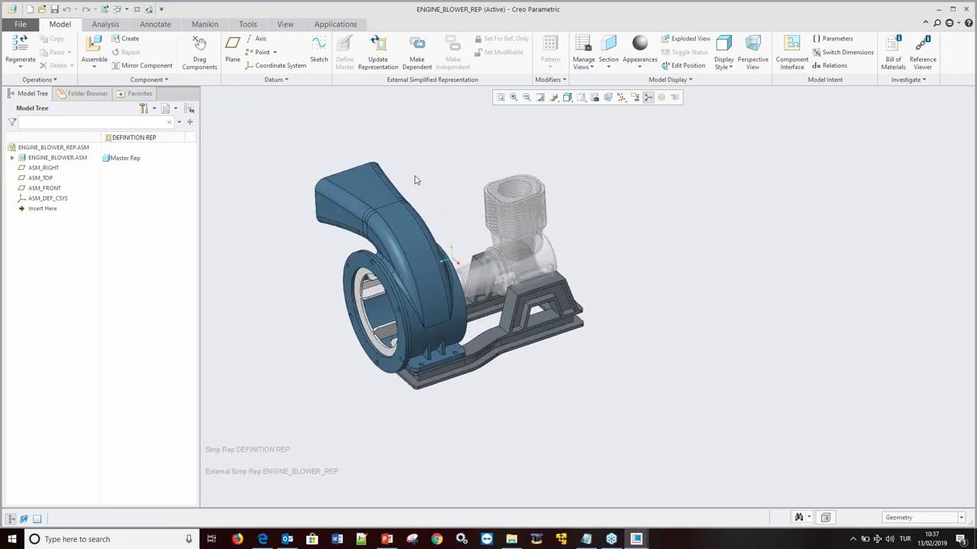
left_click(125, 9)
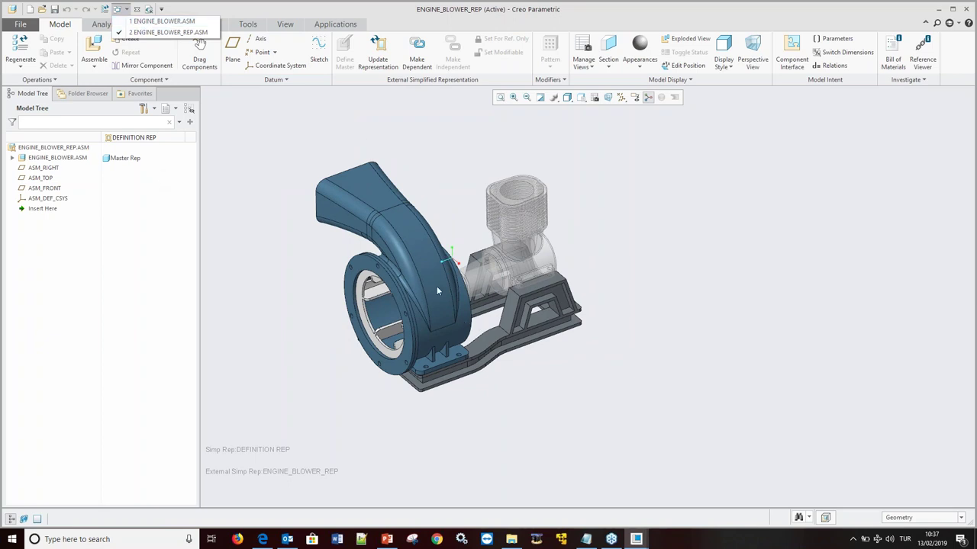
In ENGINE_BLOWER.ASM, add bolt_8.prt and insert its shank into the bracket hole.
left_click(162, 21)
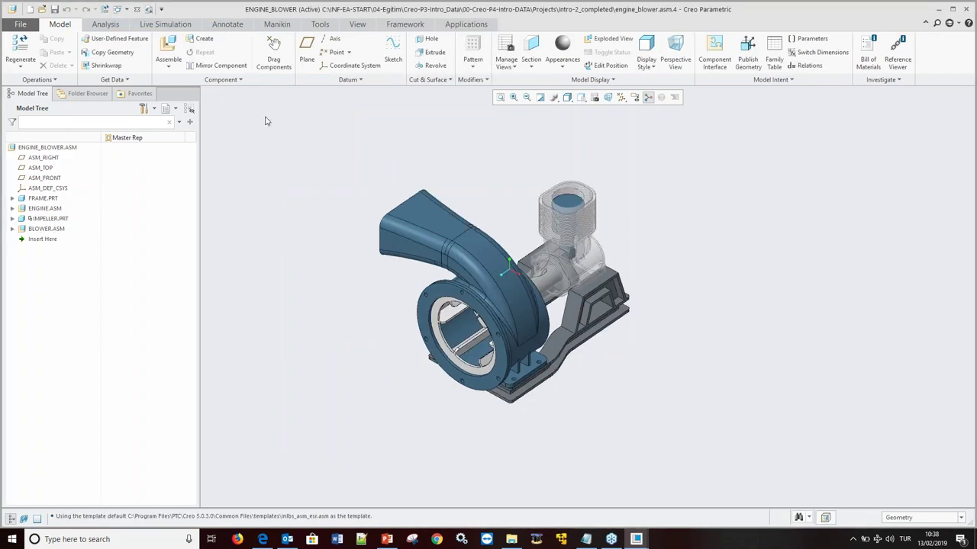
left_click(168, 49)
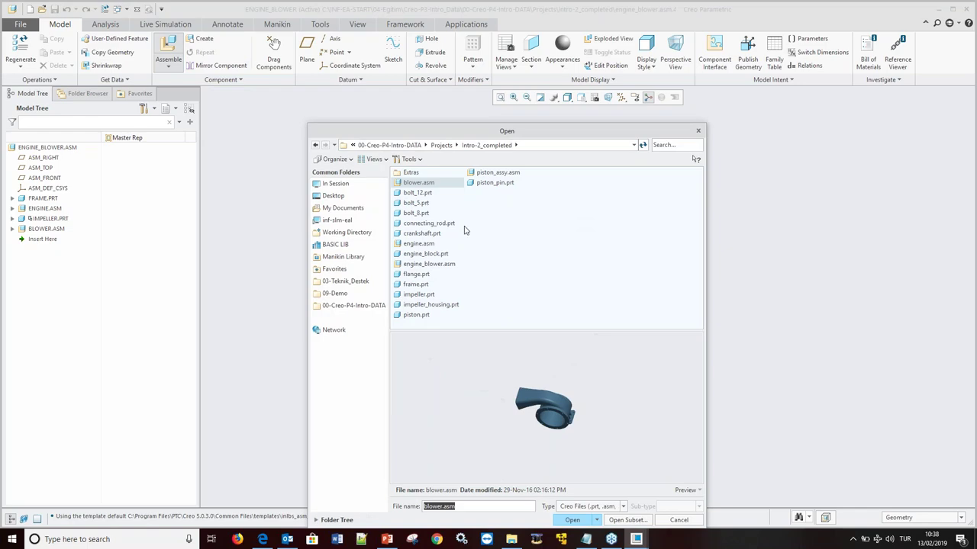
left_click(416, 213)
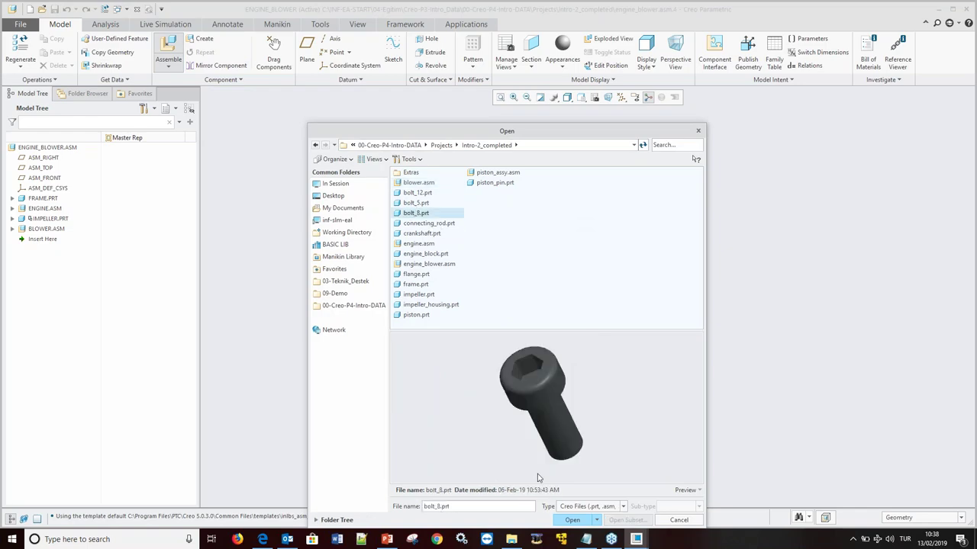
left_click(572, 519)
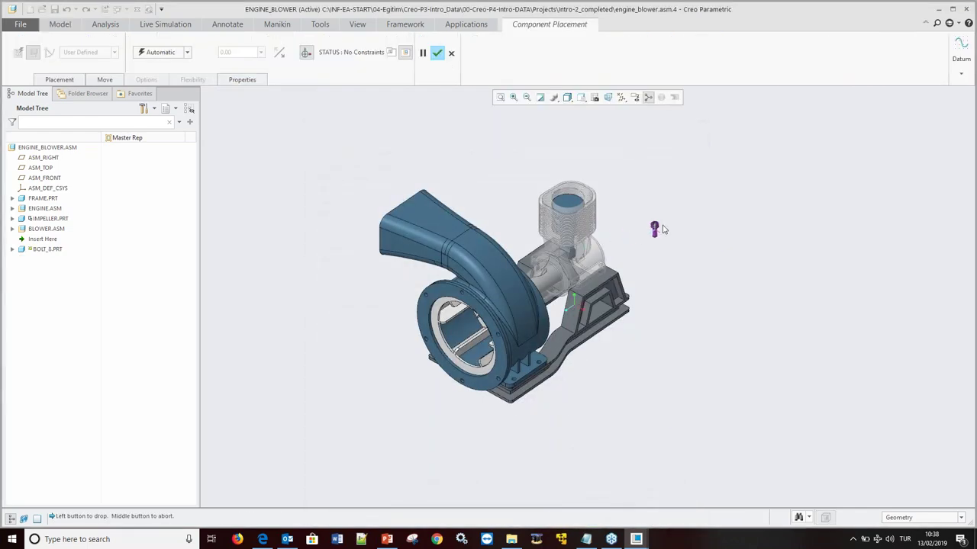
scroll(624, 264, "down", 3)
scroll(624, 264, "down", 4)
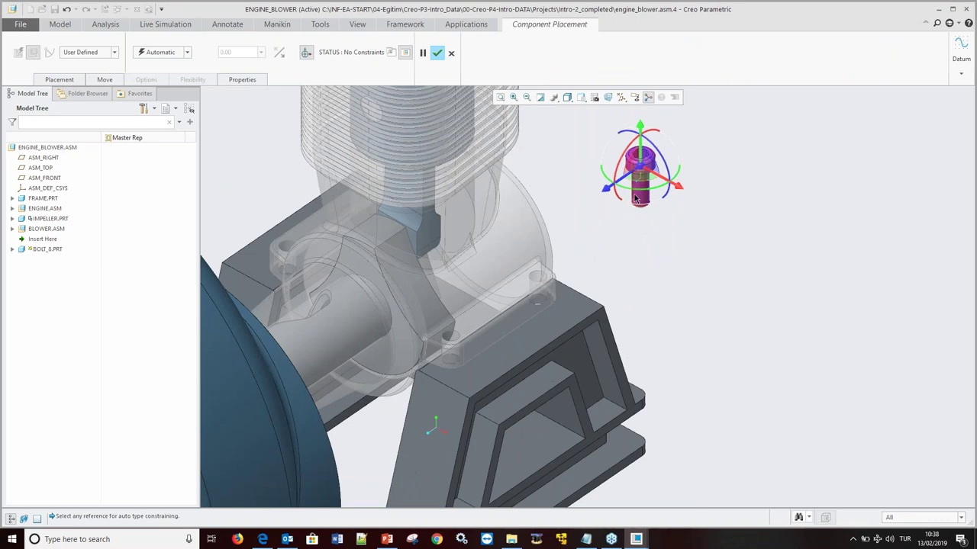
left_click(637, 187)
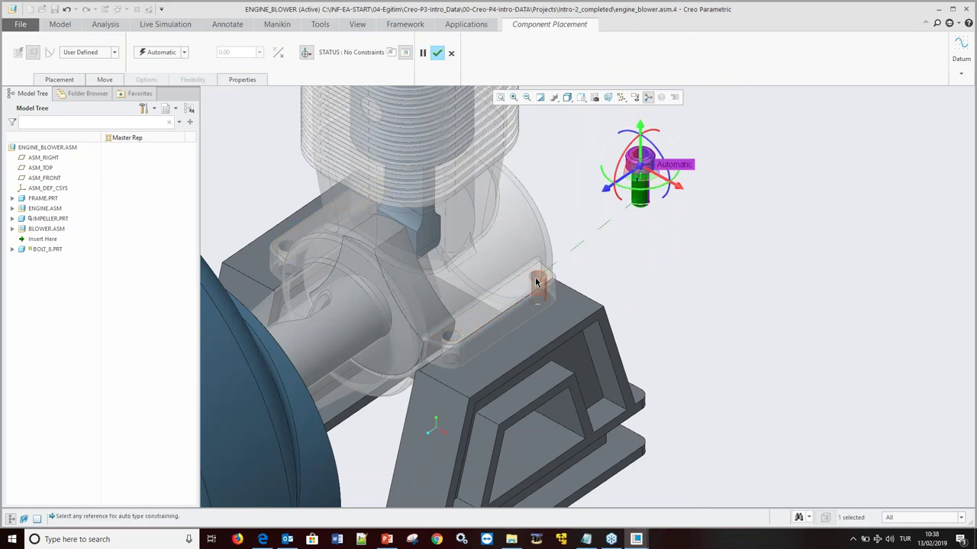
left_click(545, 271)
Make the bolt head coincident with the bracket face and finish placing BOLT_8.
left_click(404, 52)
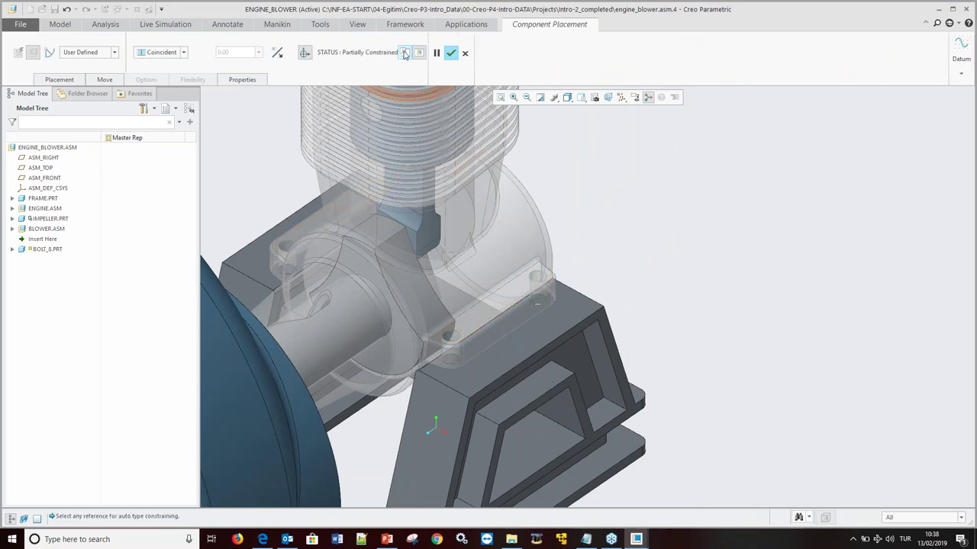
middle_click_drag(845, 170, 837, 159)
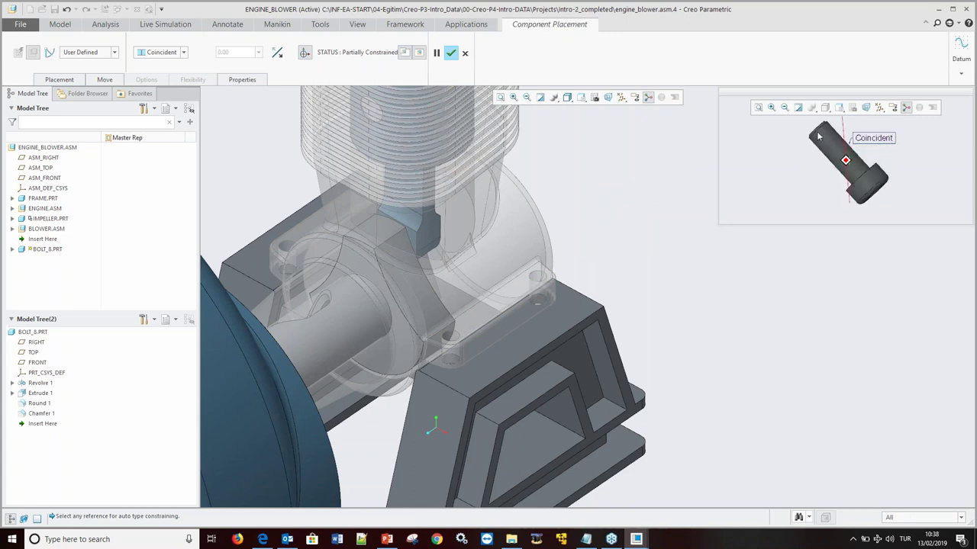
left_click(843, 142)
left_click(523, 283)
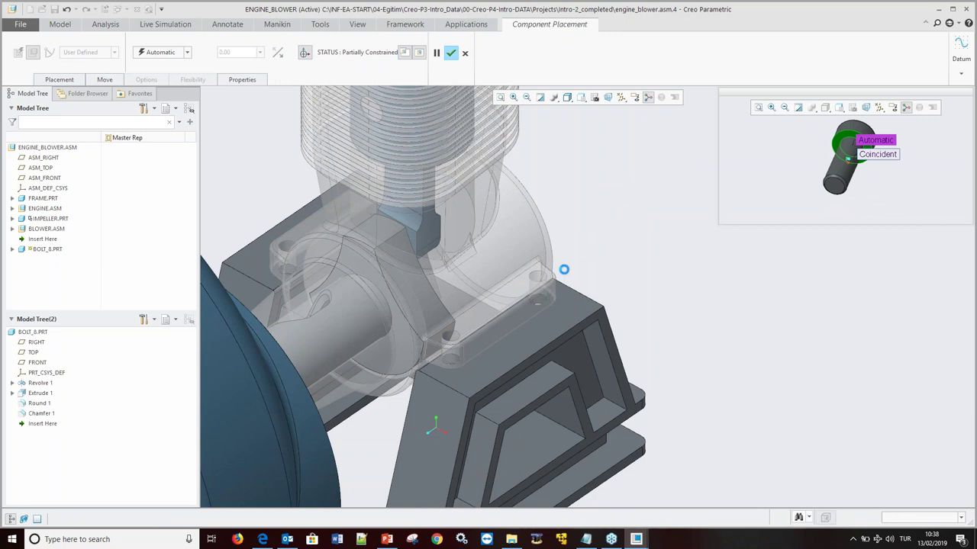
left_click(187, 53)
left_click(161, 90)
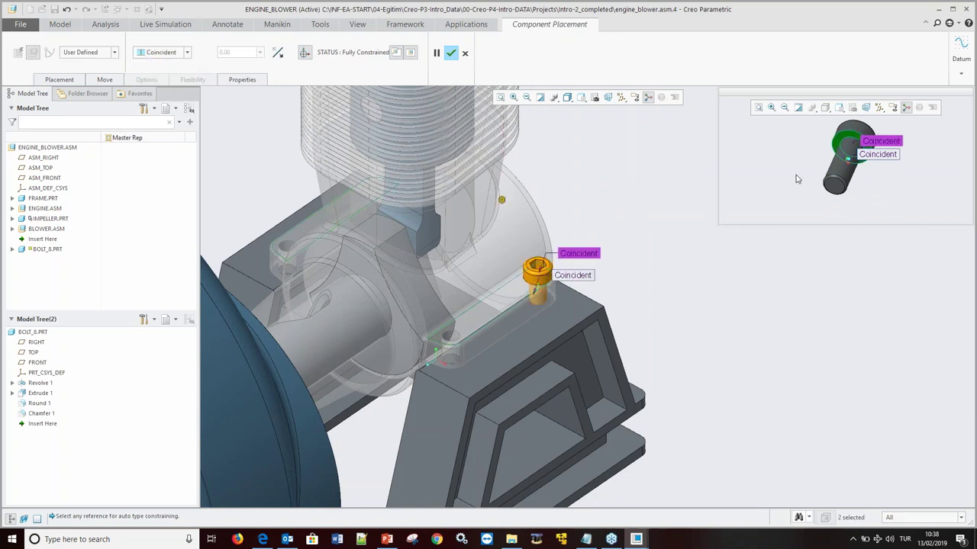
left_click(397, 52)
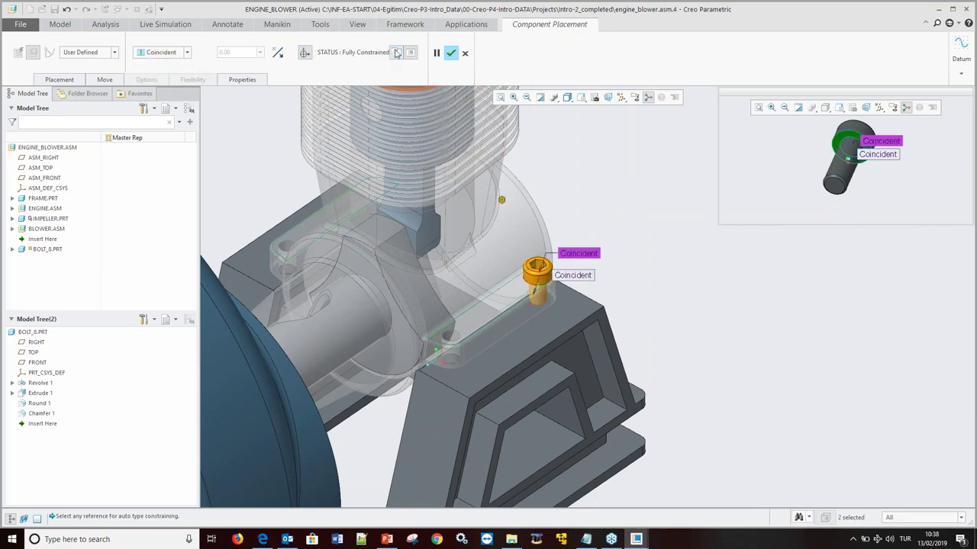
left_click(451, 53)
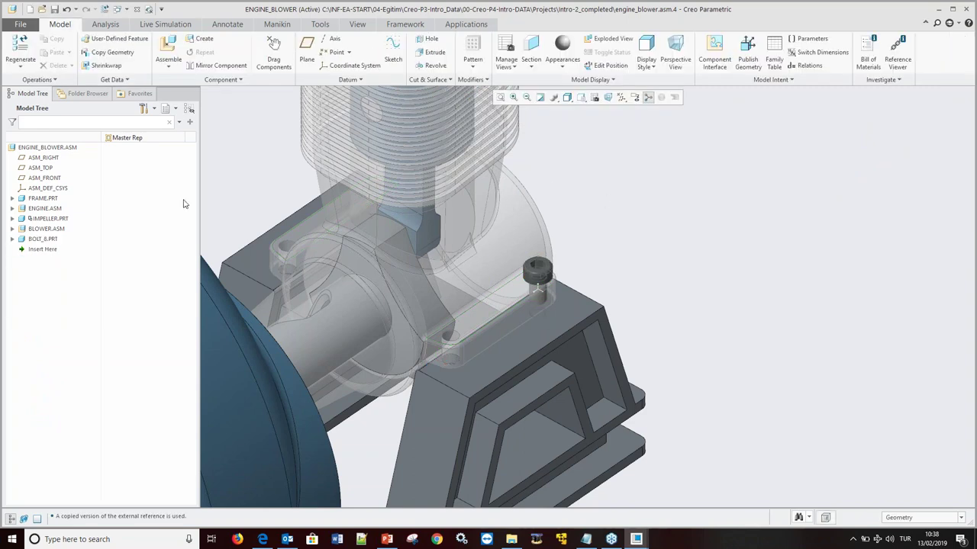
Repeat BOLT_8 on its Coincident reference into the front, left and top-left holes.
left_click(42, 240)
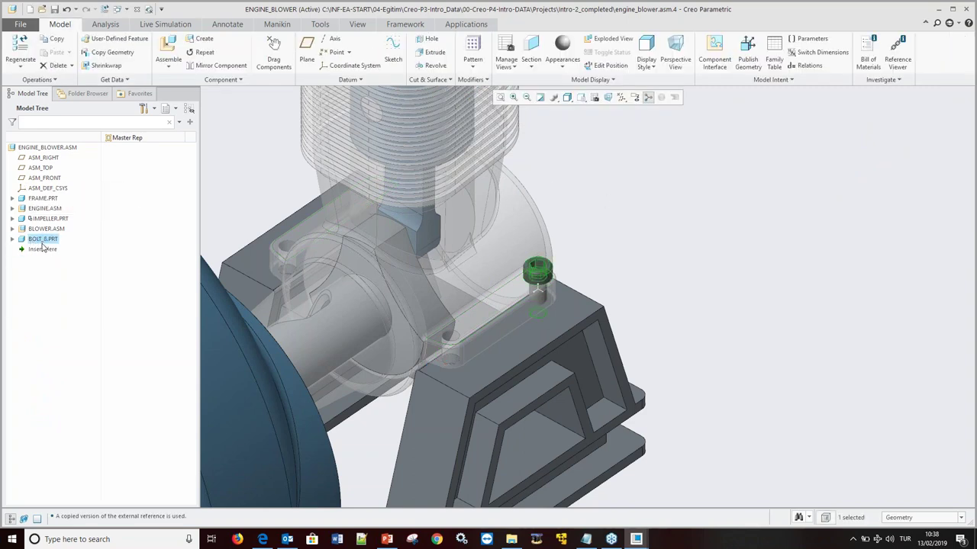
right_click(44, 240)
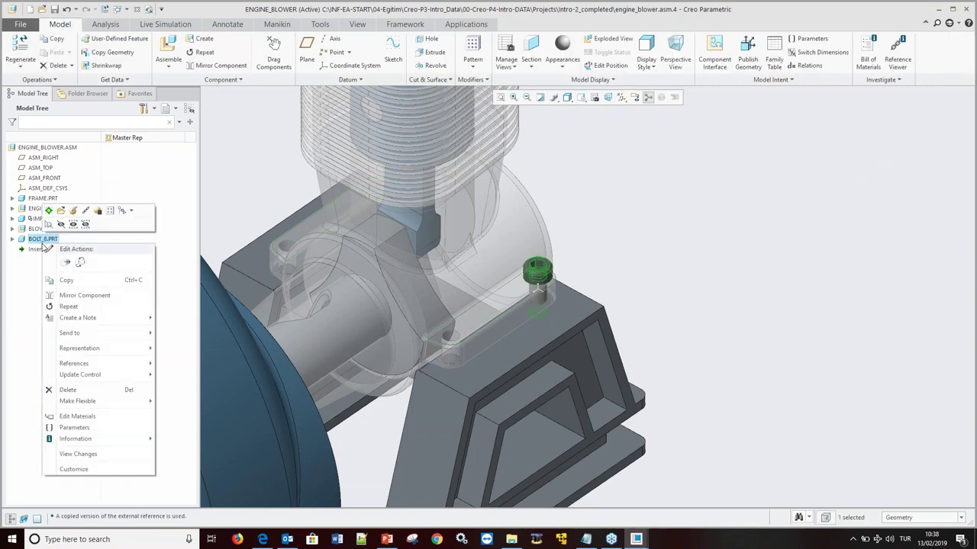
left_click(69, 306)
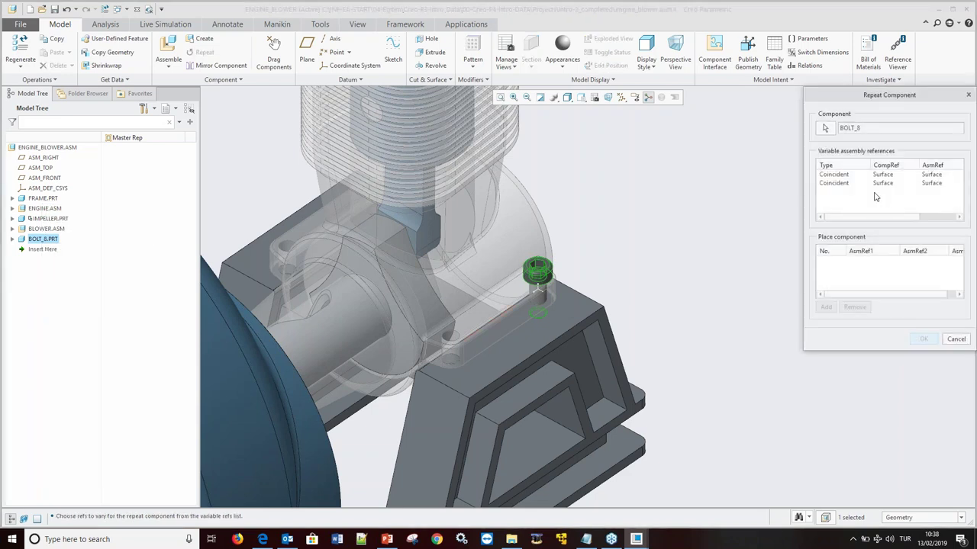
left_click(847, 175)
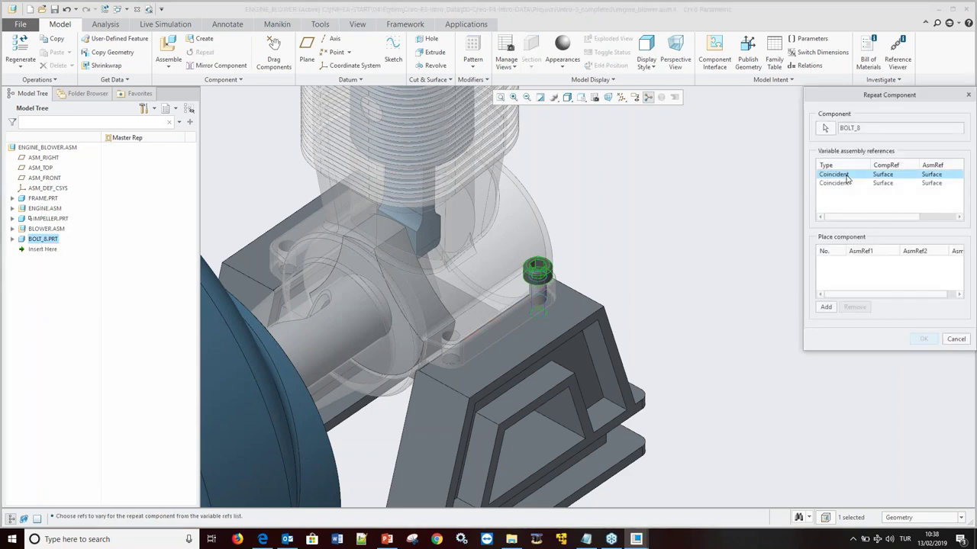
left_click(826, 307)
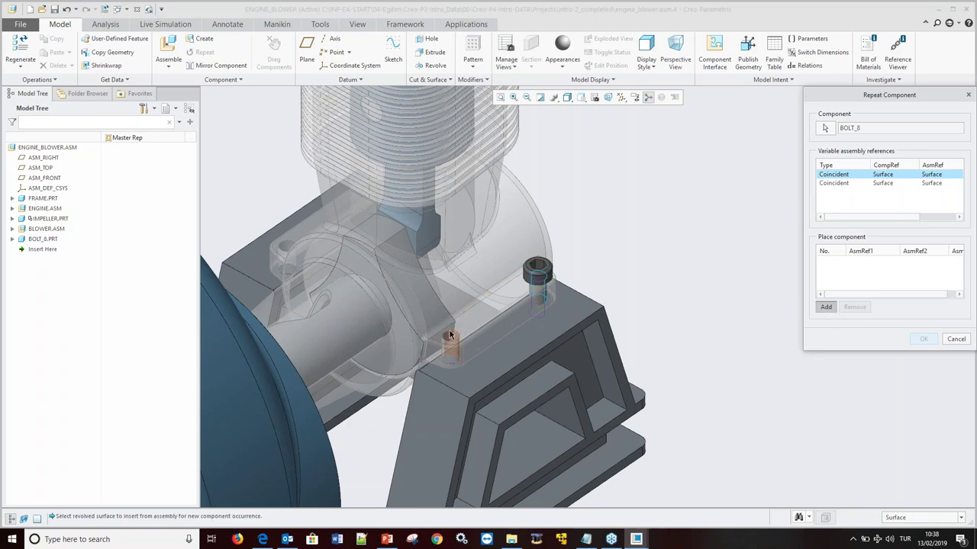
left_click(451, 336)
left_click(289, 241)
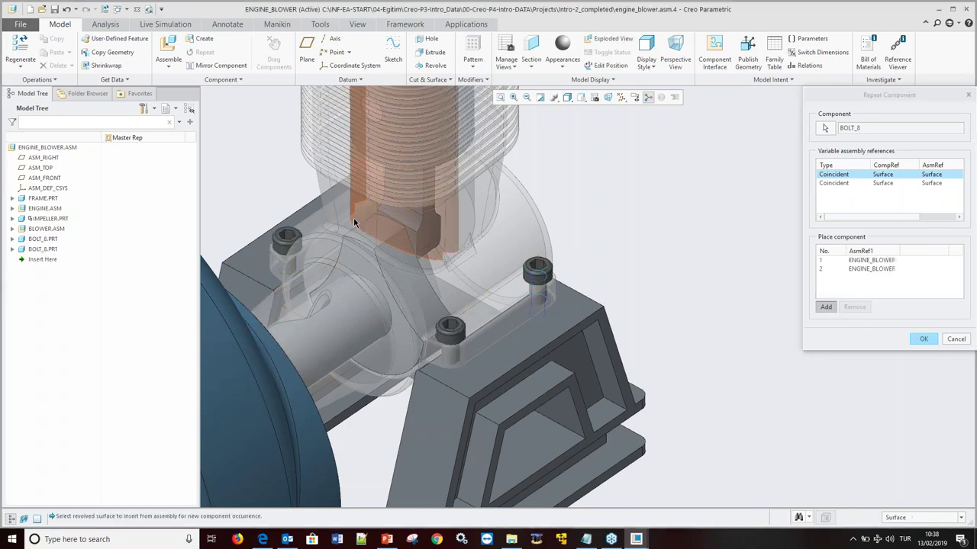
middle_click_drag(354, 222, 312, 171)
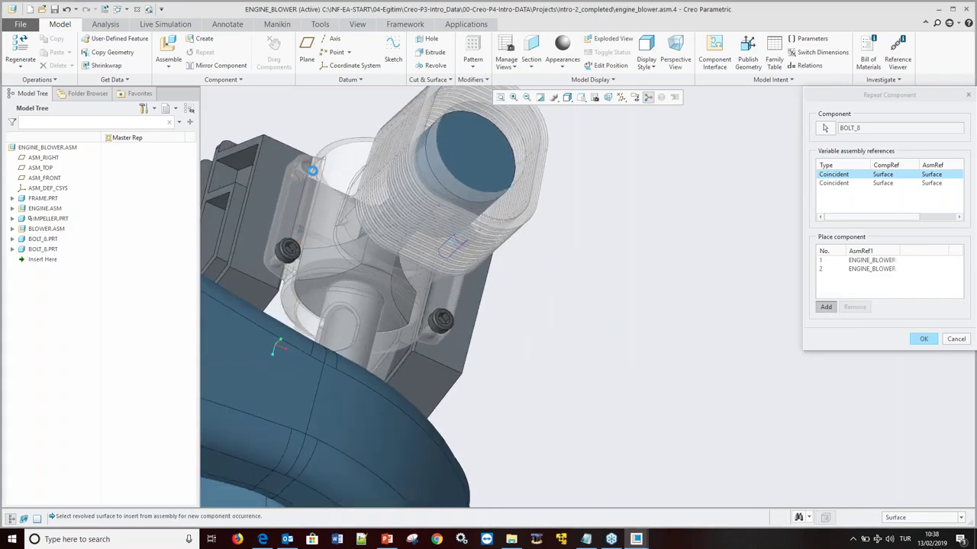
left_click(312, 171)
left_click(921, 341)
Reorient the view and switch to the ENGINE_BLOWER_REP window.
mouse_move(753, 284)
middle_mouse_down()
mouse_move(568, 270)
mouse_move(490, 196)
middle_mouse_up()
left_click(119, 9)
left_click(164, 33)
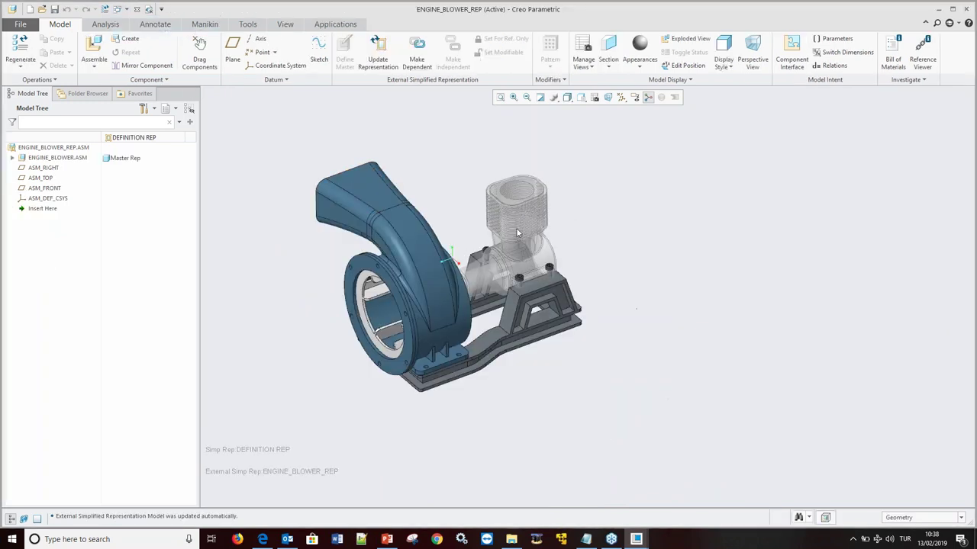
scroll(568, 230, "up", 3)
scroll(632, 357, "down", 3)
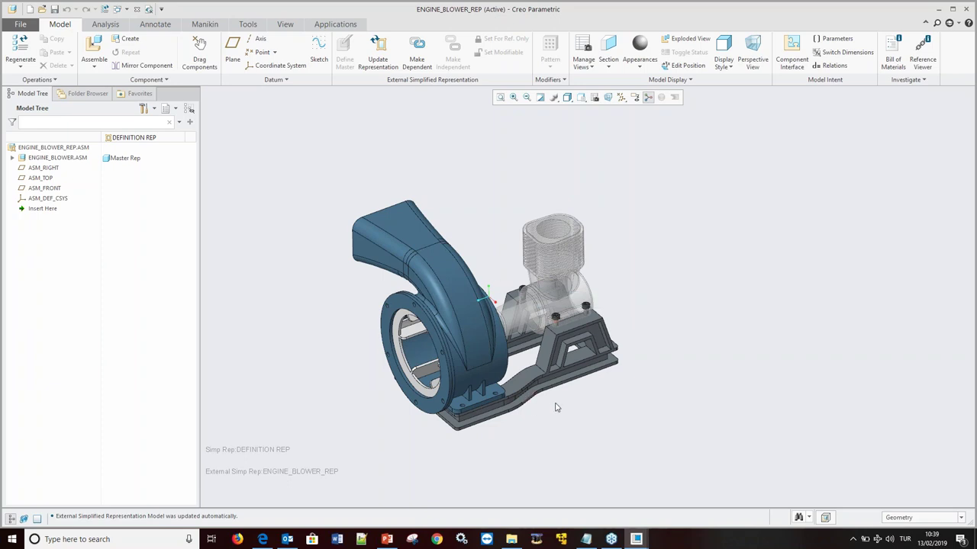
scroll(516, 338, "up", 3)
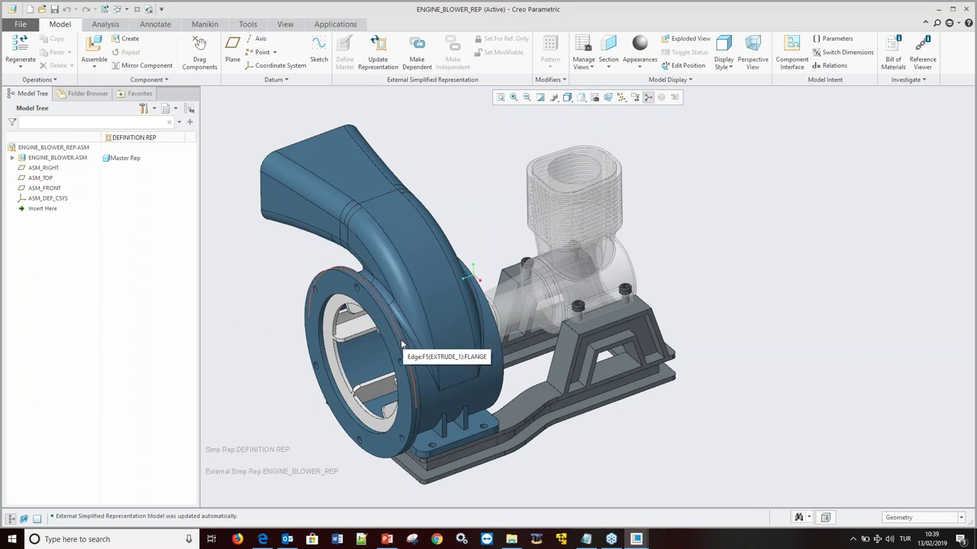
scroll(476, 353, "down", 1)
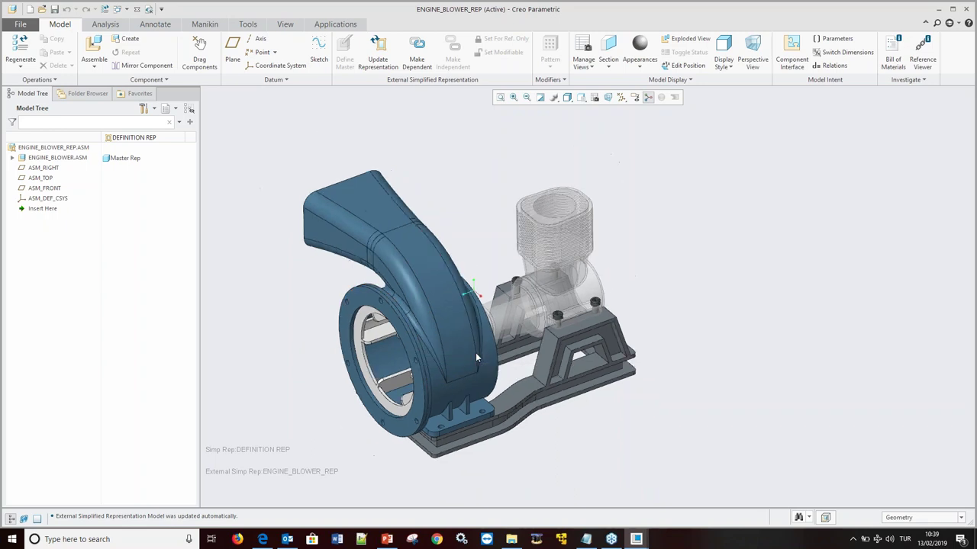
scroll(476, 353, "down", 1)
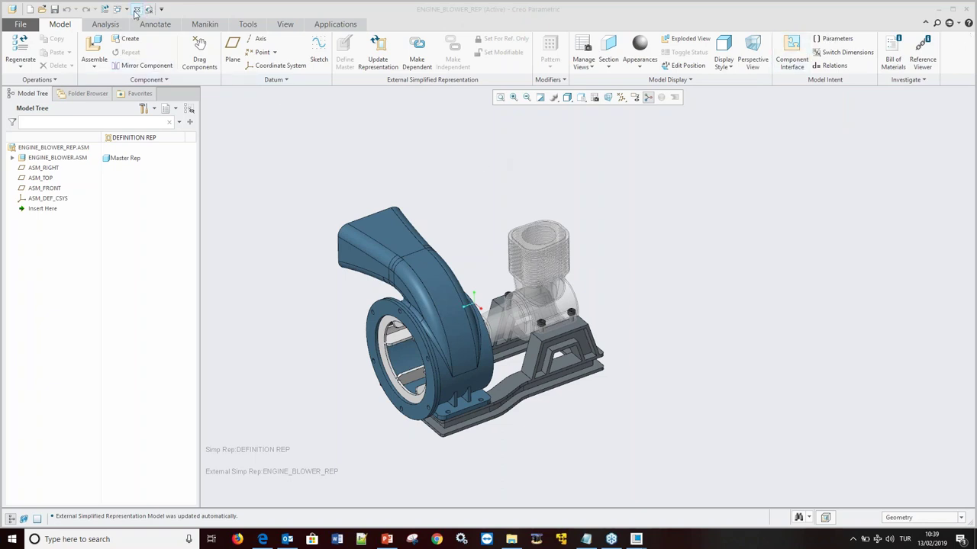
Close both assembly windows, erase not-displayed models, and briefly show then hide PowerPoint.
left_click(136, 10)
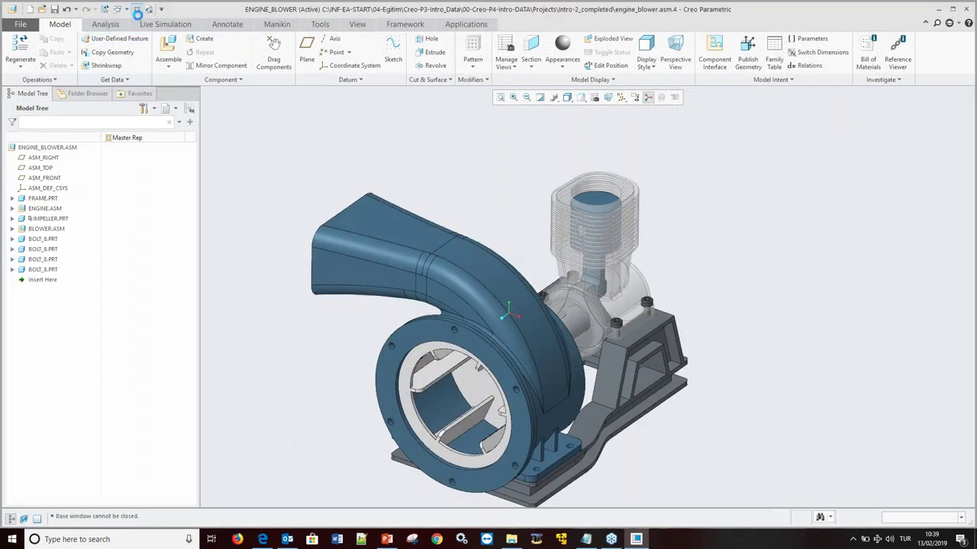
left_click(137, 9)
left_click(138, 66)
left_click(497, 351)
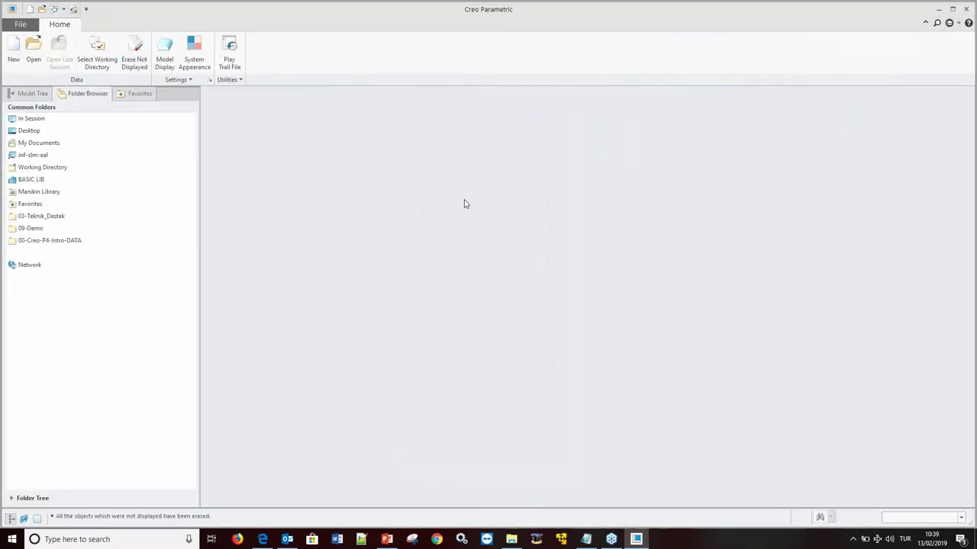
left_click(388, 540)
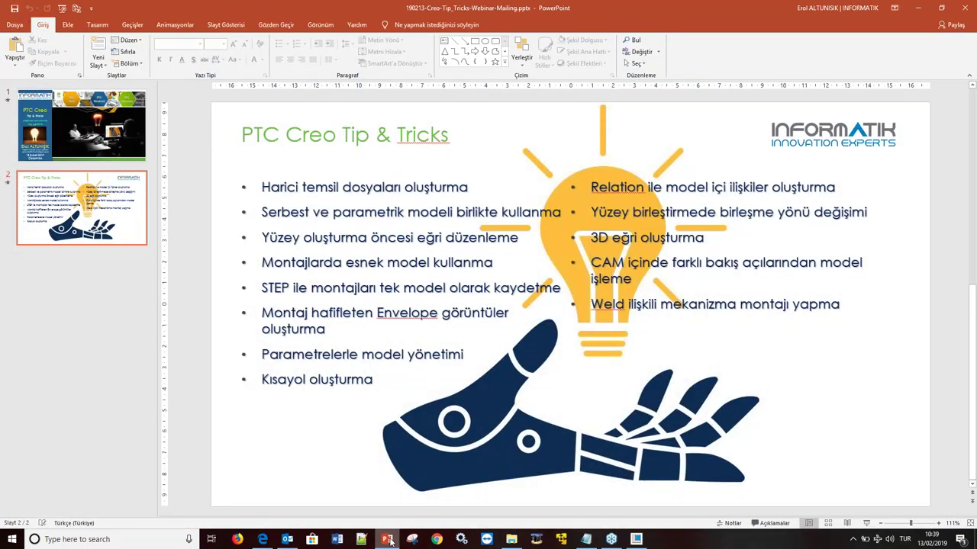
left_click(387, 541)
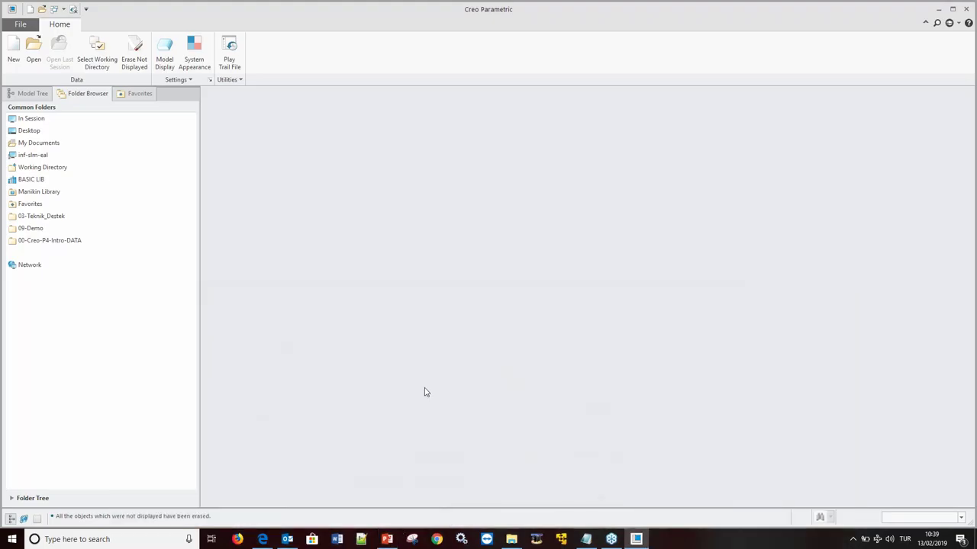
Open freestyle.prt from the working directory and turn on datum plane display.
left_click(34, 49)
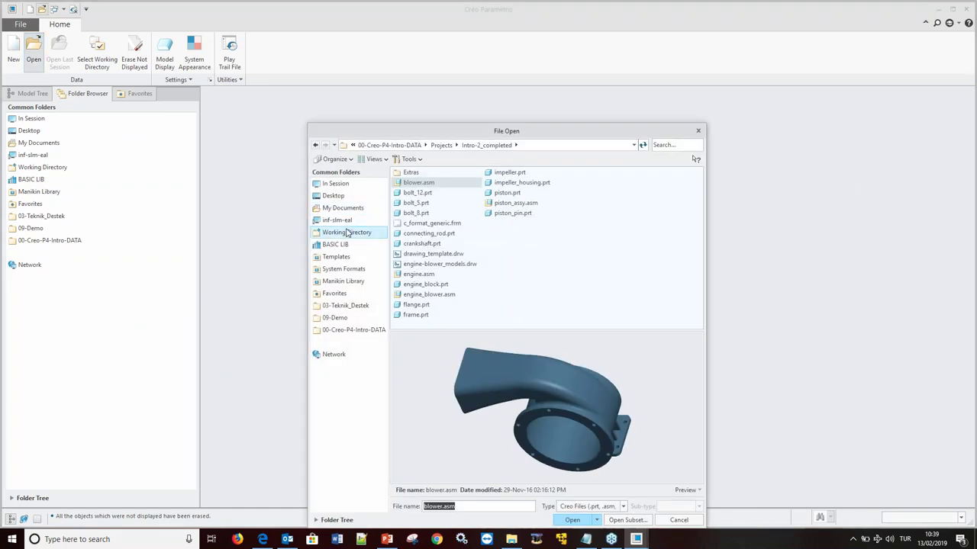
left_click(348, 232)
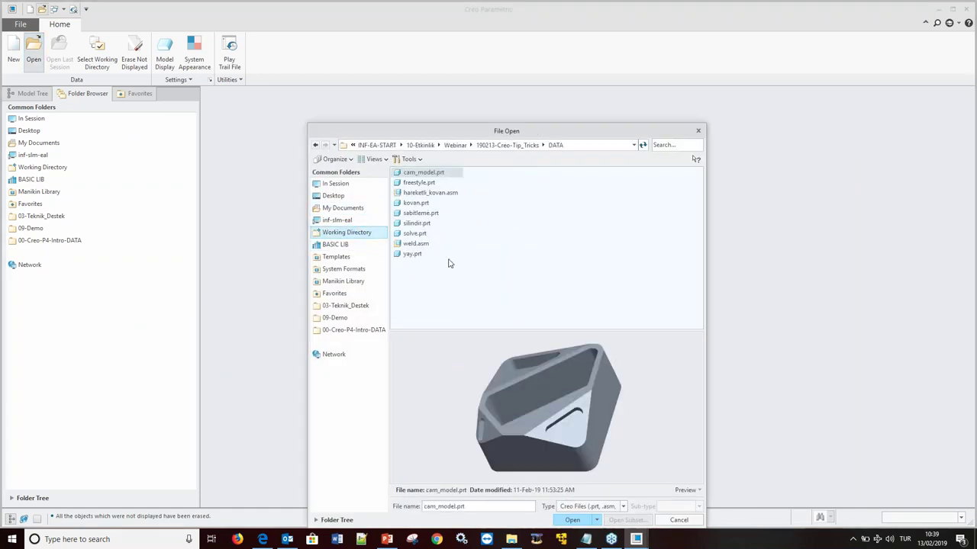
left_click(422, 183)
left_click(571, 519)
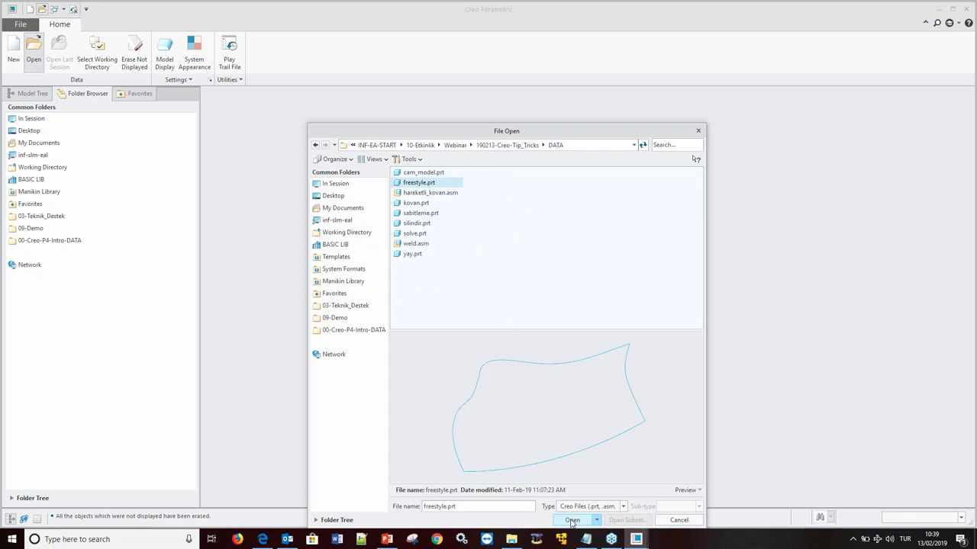
scroll(363, 164, "down", 3)
mouse_move(511, 244)
middle_mouse_down()
mouse_move(548, 260)
mouse_move(484, 207)
mouse_move(432, 240)
mouse_move(469, 170)
middle_mouse_up()
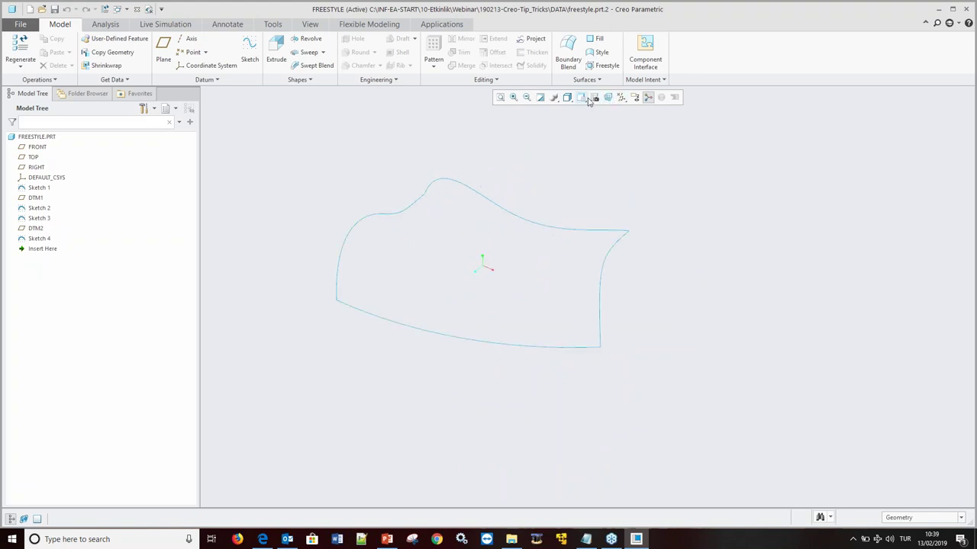
left_click(621, 97)
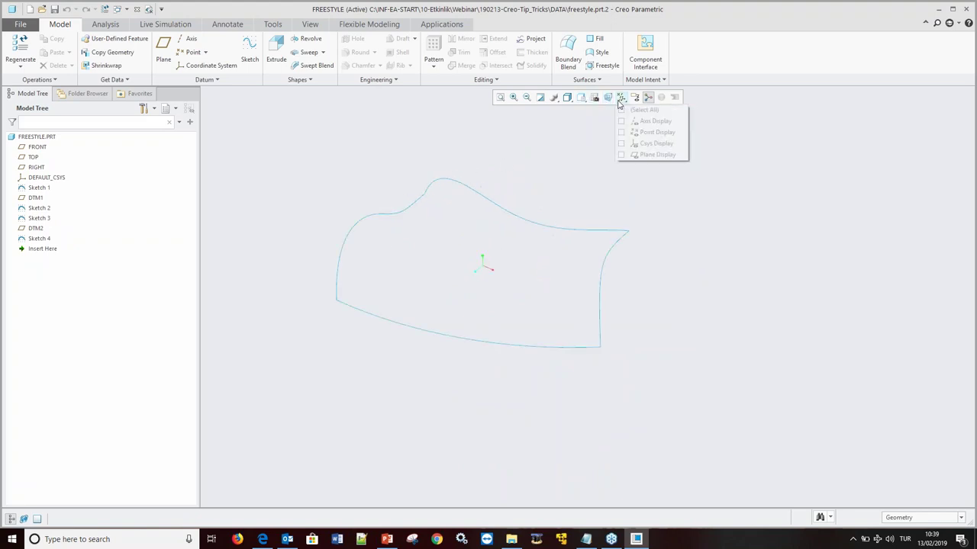
left_click(621, 155)
Turn off datum plane display.
mouse_move(458, 245)
middle_mouse_down()
mouse_move(484, 221)
mouse_move(477, 235)
middle_mouse_up()
left_click(621, 97)
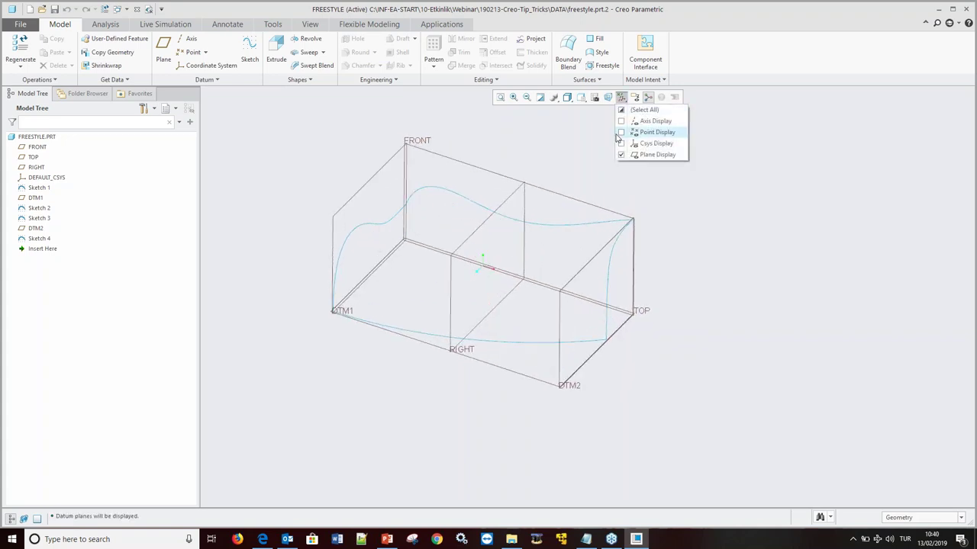
left_click(621, 154)
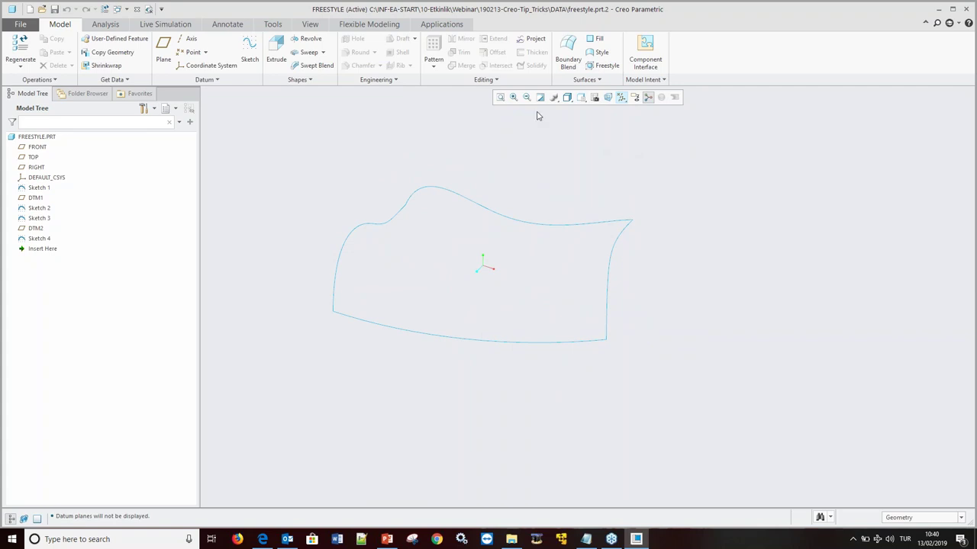
Preview a boundary blend from the left/right and top/bottom curves, then discard it.
left_click(567, 58)
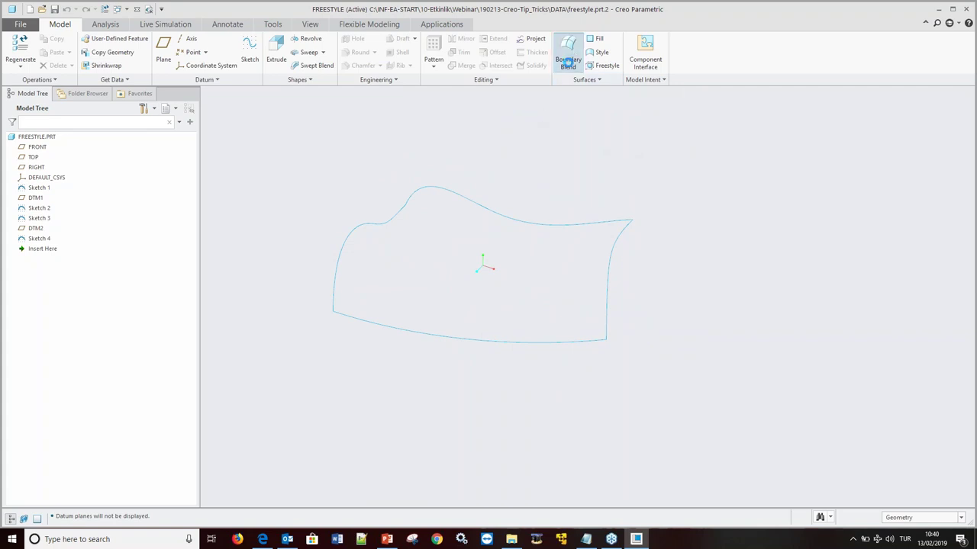
left_click(374, 227)
left_click(611, 258, "ctrl")
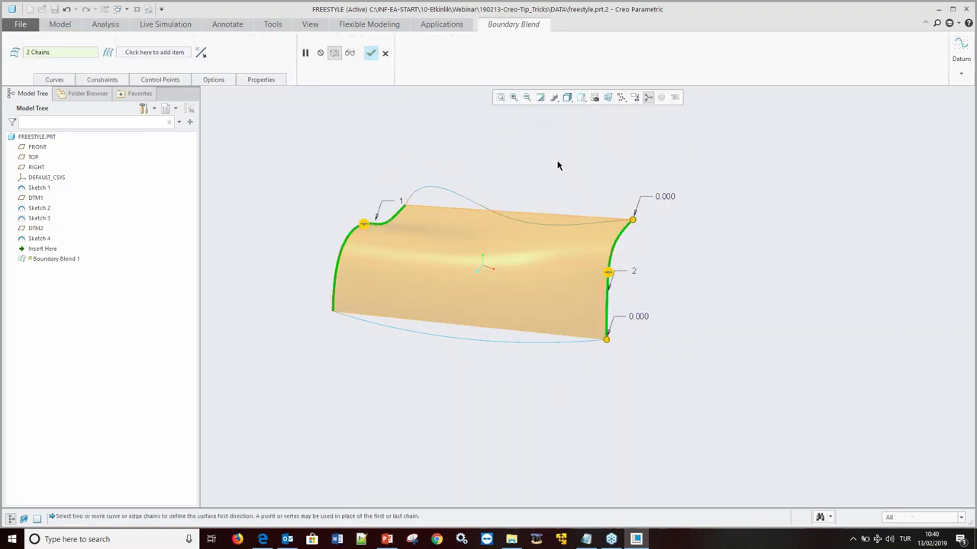
right_click(558, 163)
left_click(574, 181)
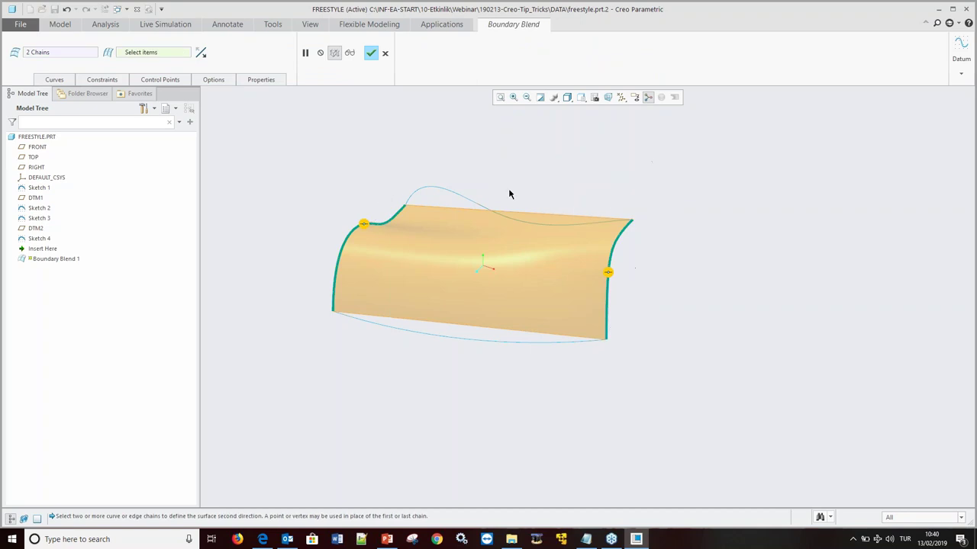
left_click(466, 200)
left_click(444, 341, "ctrl")
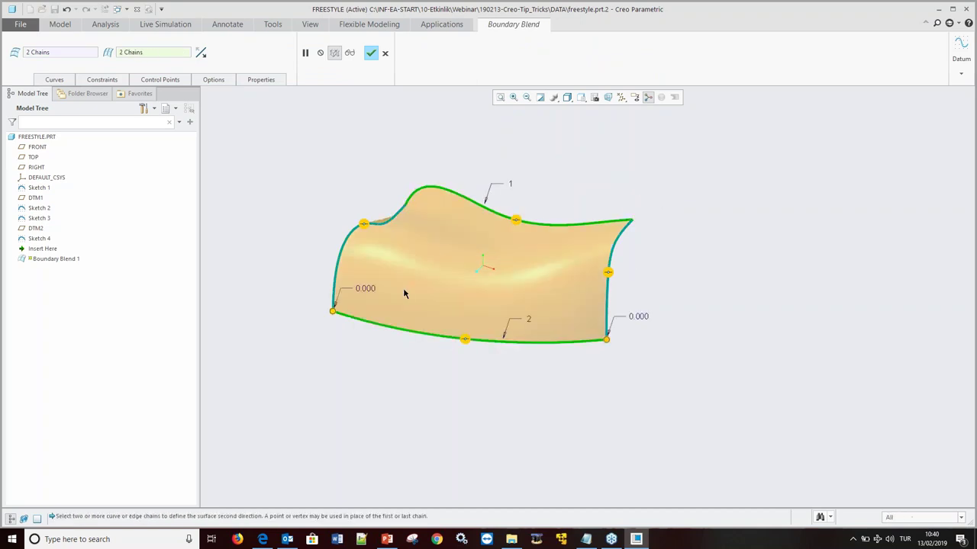
mouse_move(420, 242)
middle_mouse_down()
mouse_move(479, 201)
mouse_move(381, 132)
middle_mouse_up()
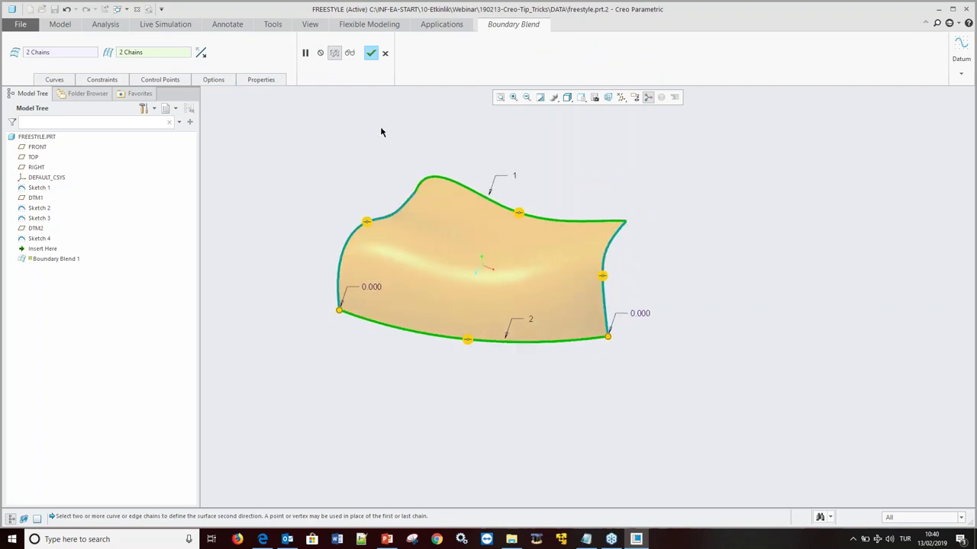
left_click(385, 53)
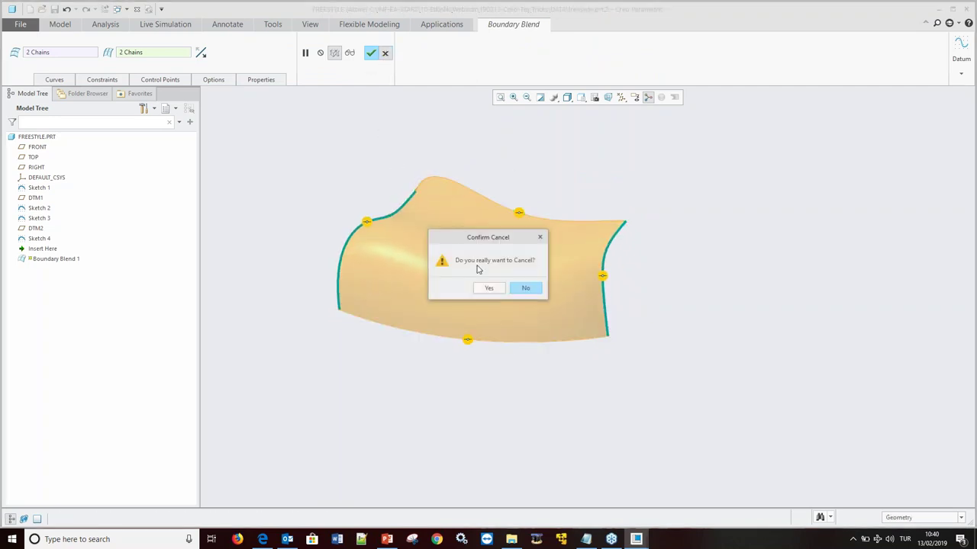
left_click(485, 289)
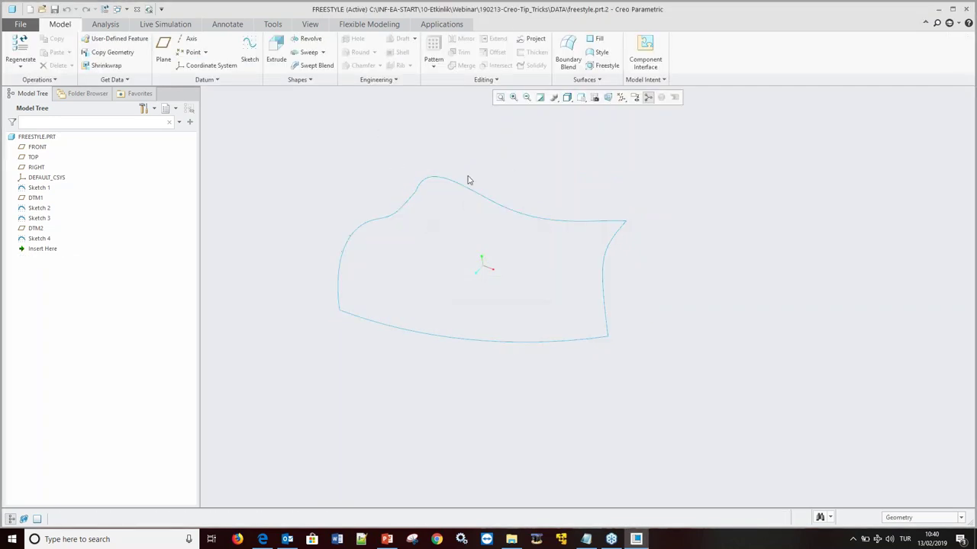
Start a Freestyle feature with a square Open Primitive as Shape 1.
left_click(603, 66)
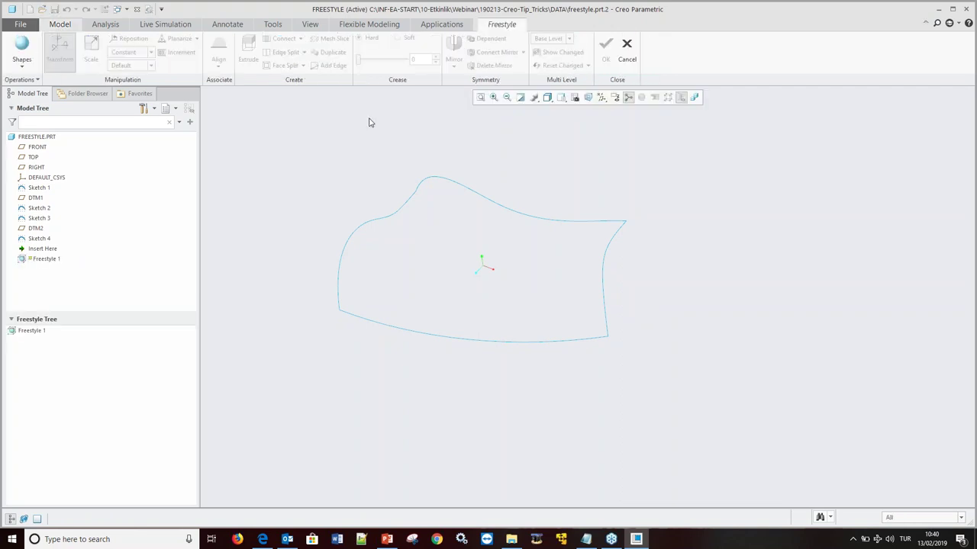
left_click(23, 62)
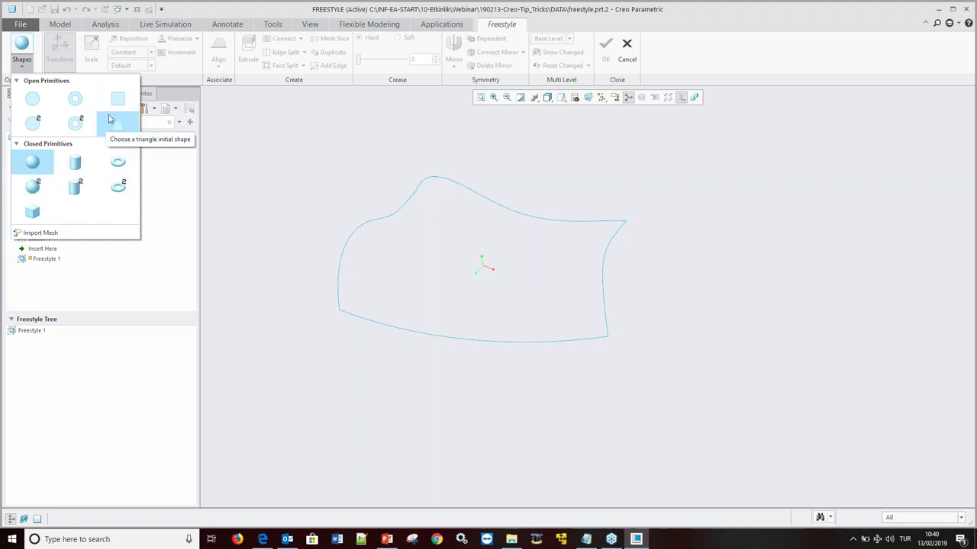
left_click(119, 100)
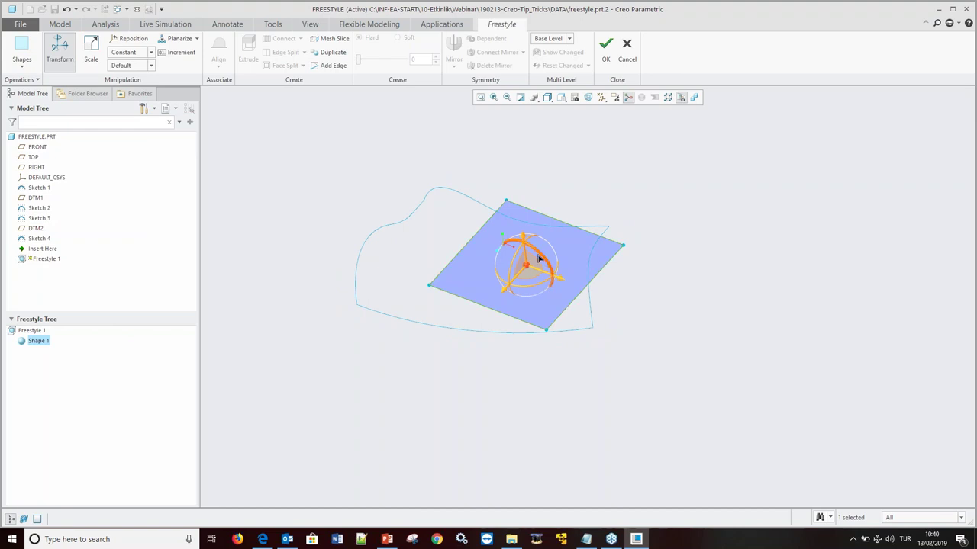
Align the surface's top and right edges to their sketch curves, stretching the right corner out.
left_click(533, 213)
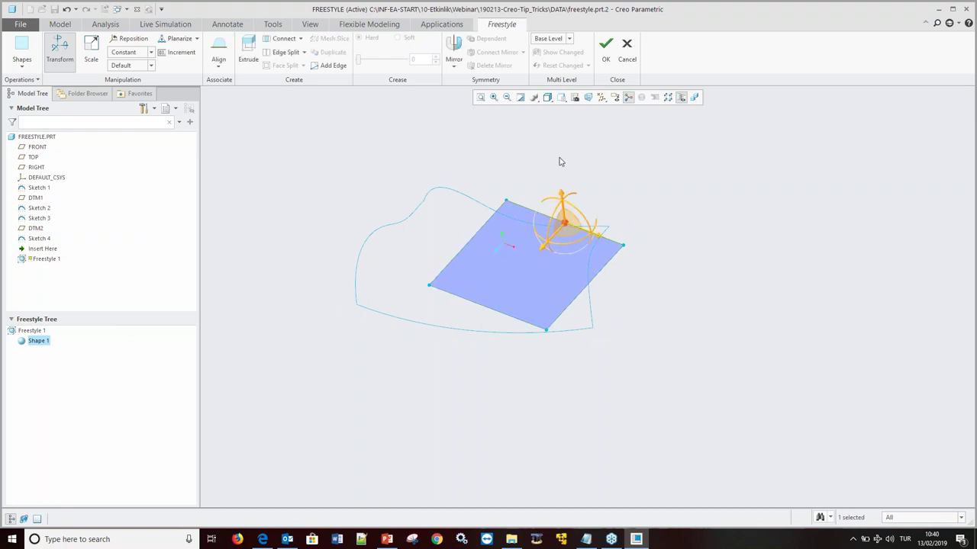
right_click(439, 151)
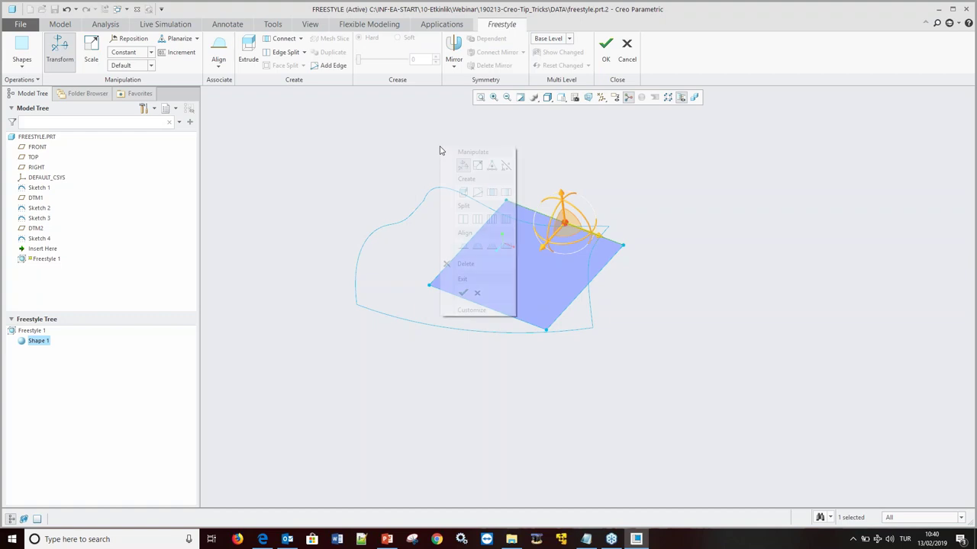
left_click(463, 248)
left_click(460, 197)
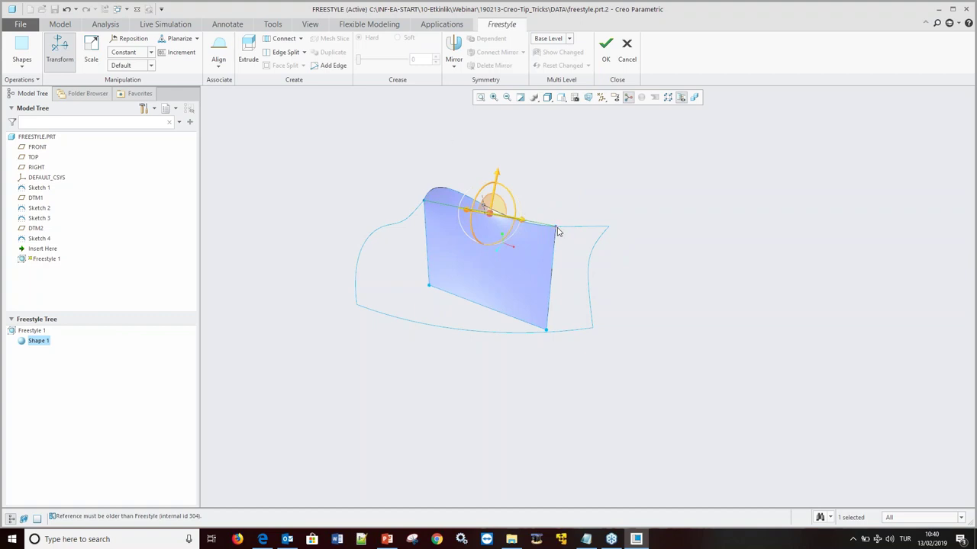
left_click(557, 232)
left_click_drag(559, 233, 643, 239)
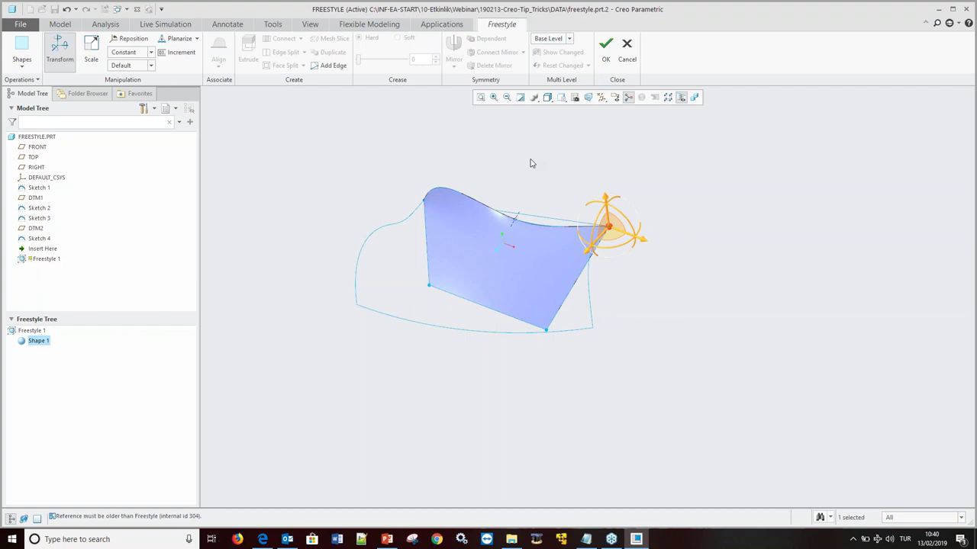
left_click(571, 293)
right_click(651, 211)
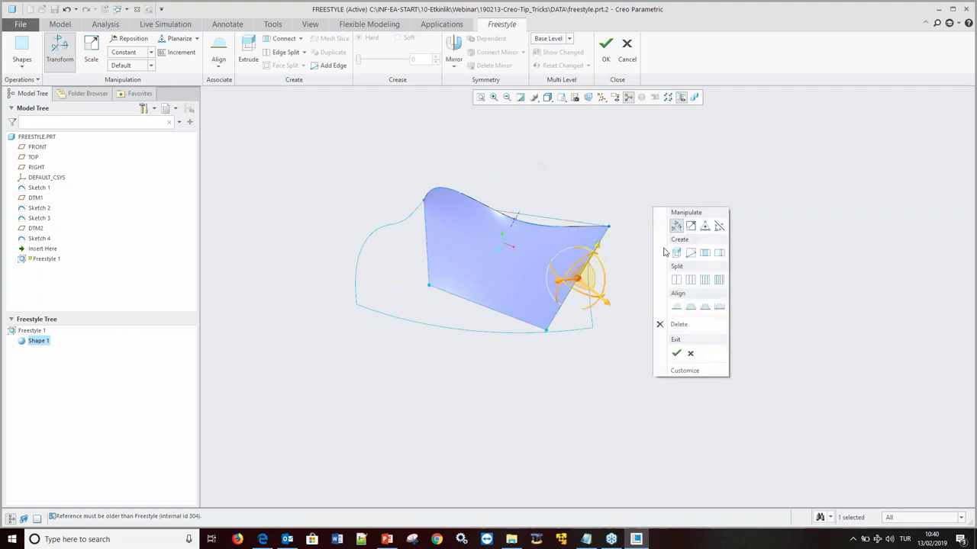
left_click(676, 306)
left_click(588, 290)
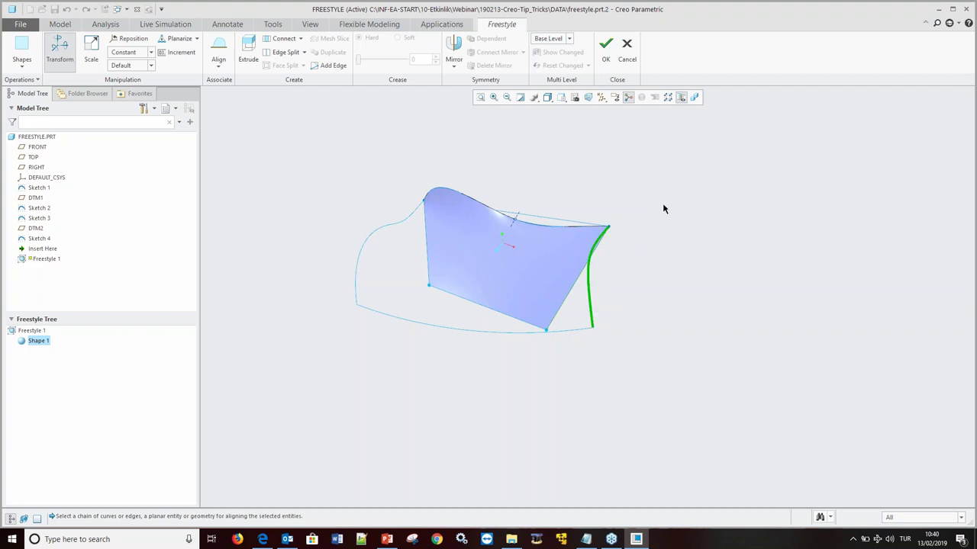
Align the left edge to the left curve and pull the bottom-left corner down.
left_click(425, 235)
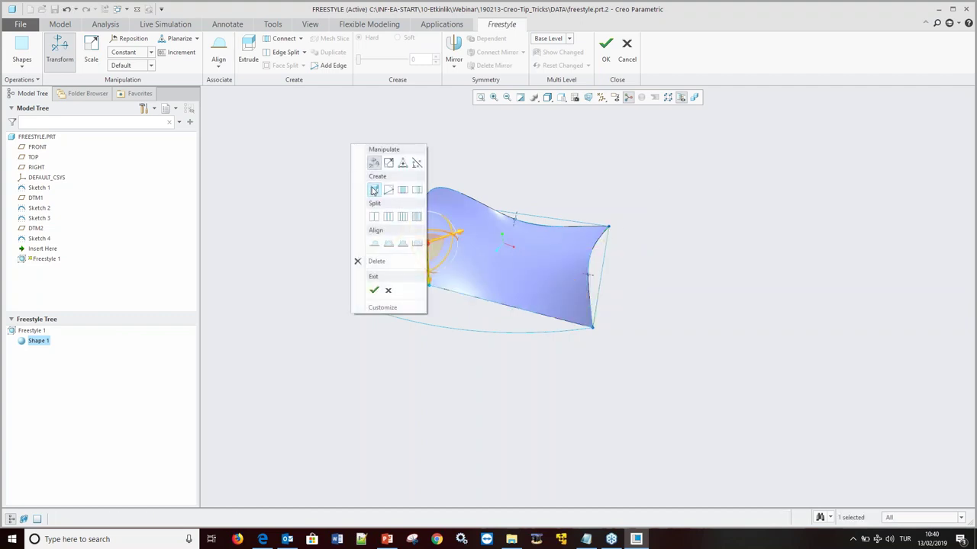
left_click(374, 244)
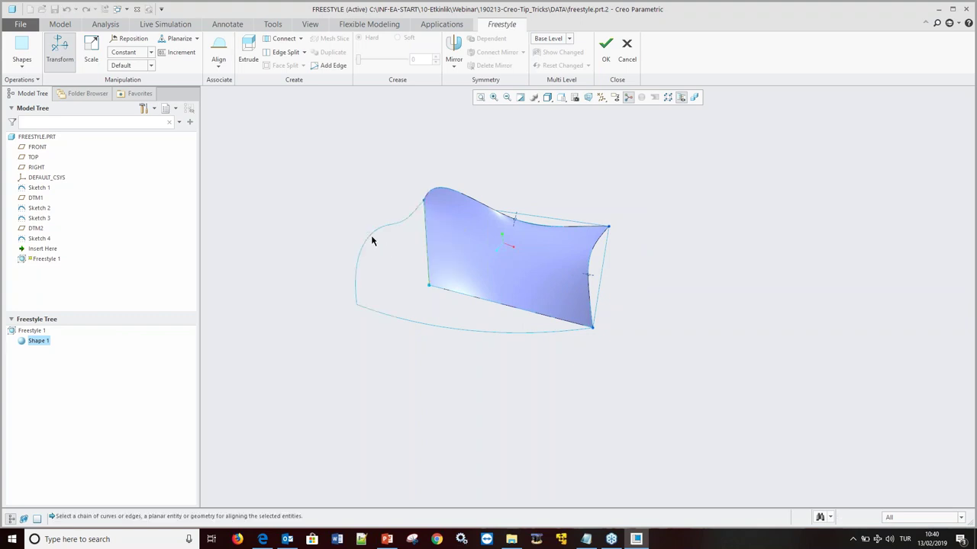
left_click(372, 229)
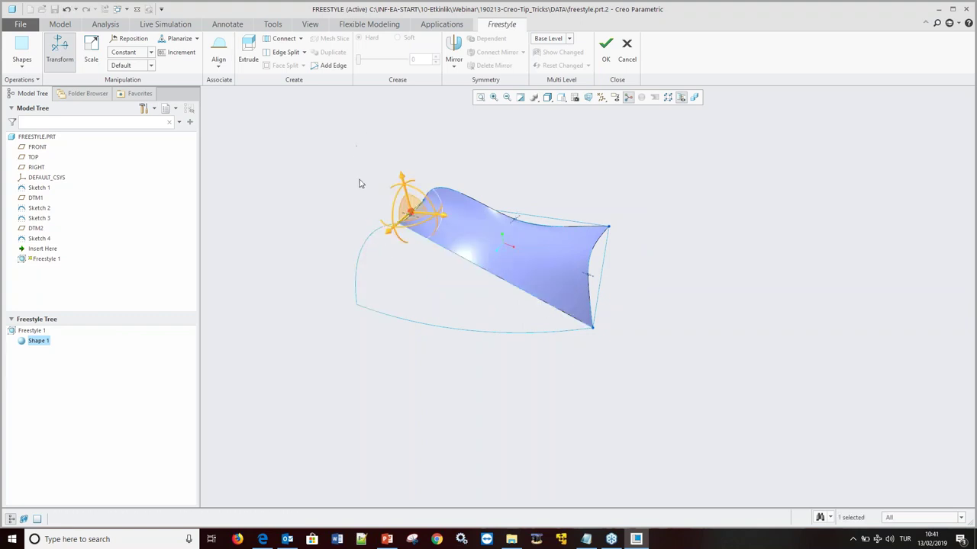
left_click(397, 229)
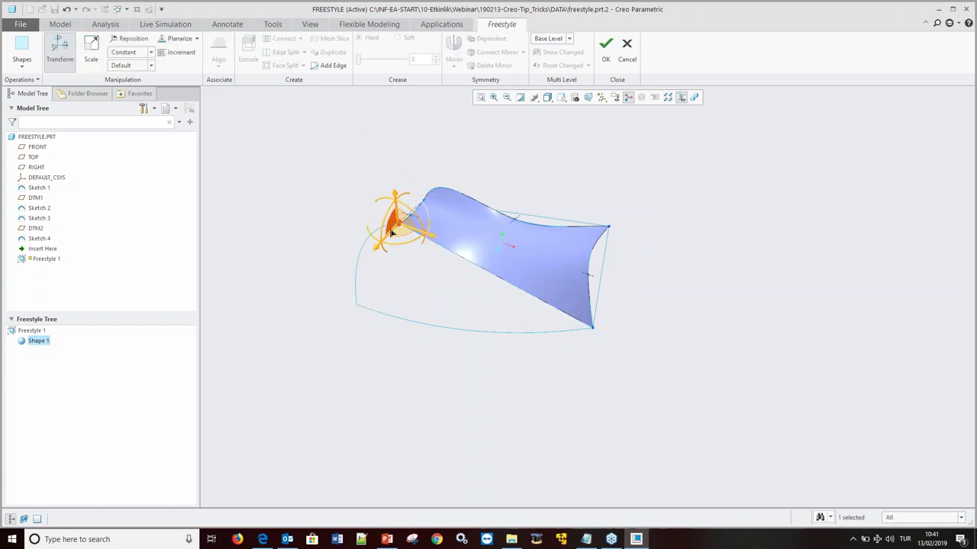
left_click_drag(397, 231, 355, 309)
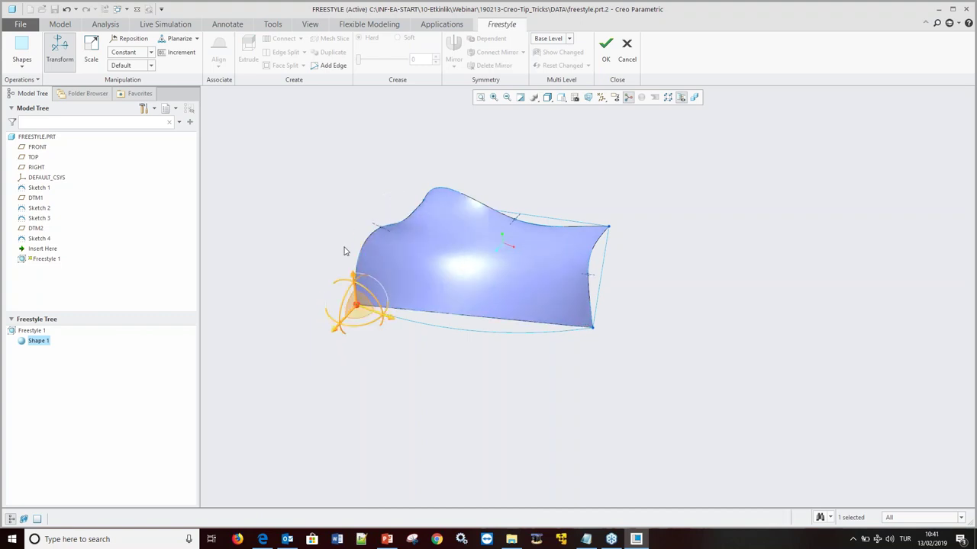
left_click(388, 158)
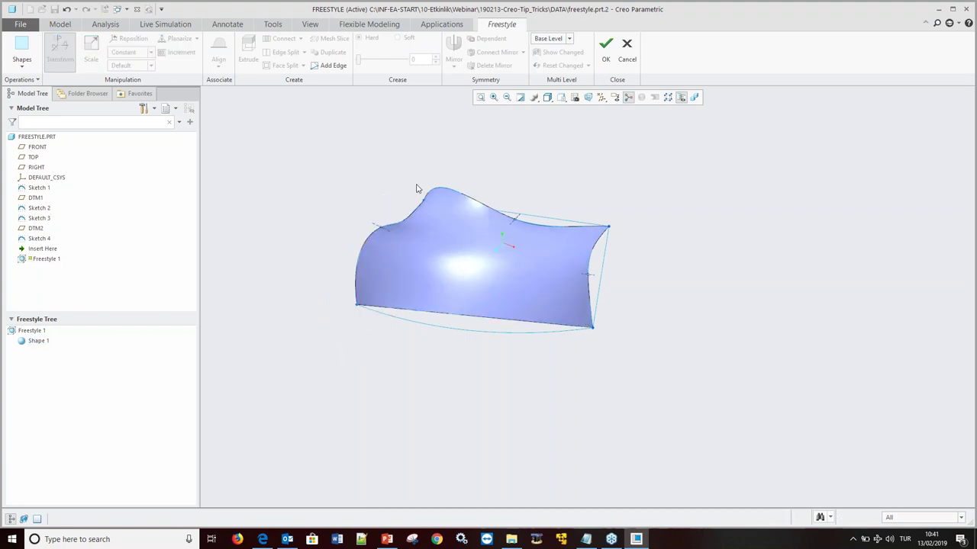
Align the bottom edge of the surface to the bottom sketch curve.
left_click(432, 316)
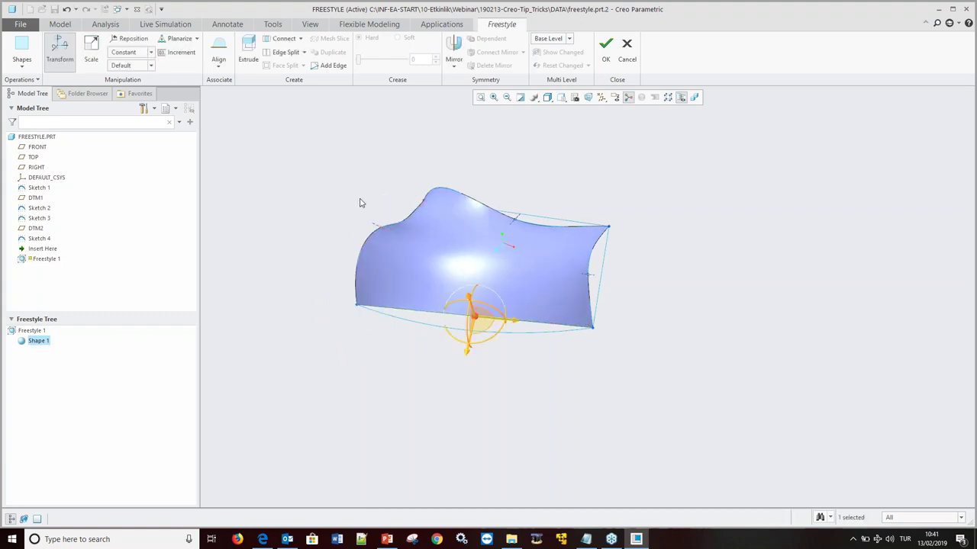
right_click(326, 140)
left_click(353, 239)
left_click(418, 328)
left_click(358, 159)
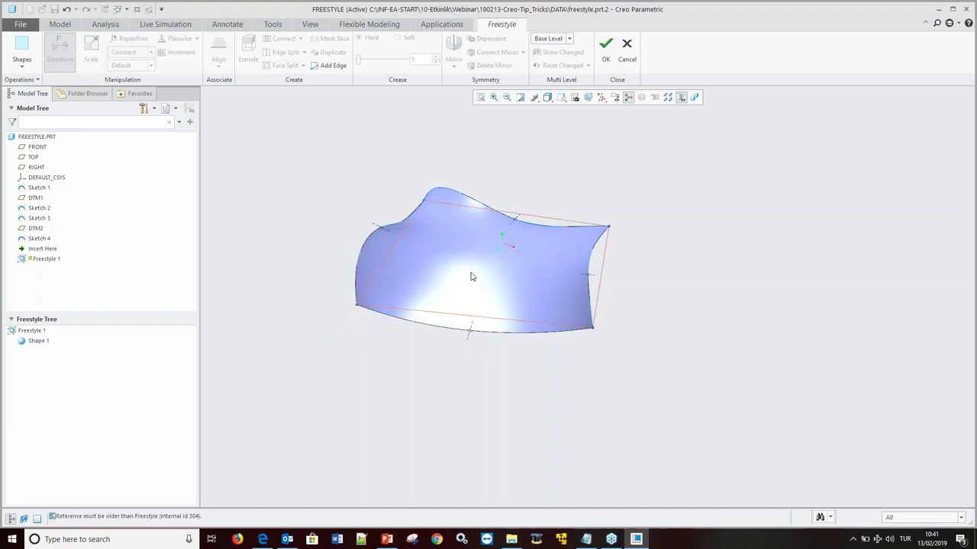
Attempt an Align Normal on an edge and dismiss the resulting error messages.
middle_click_drag(471, 276, 488, 267)
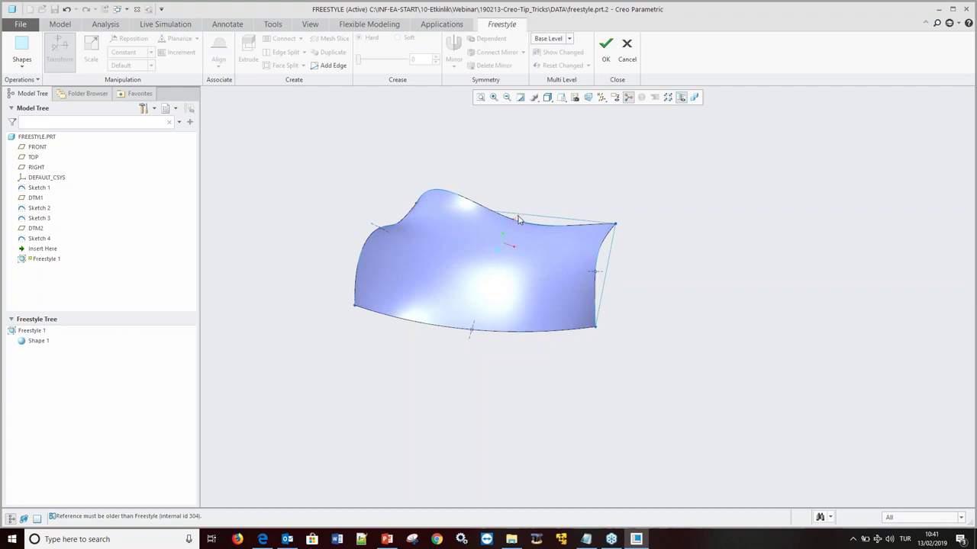
left_click(371, 228)
left_click(646, 288)
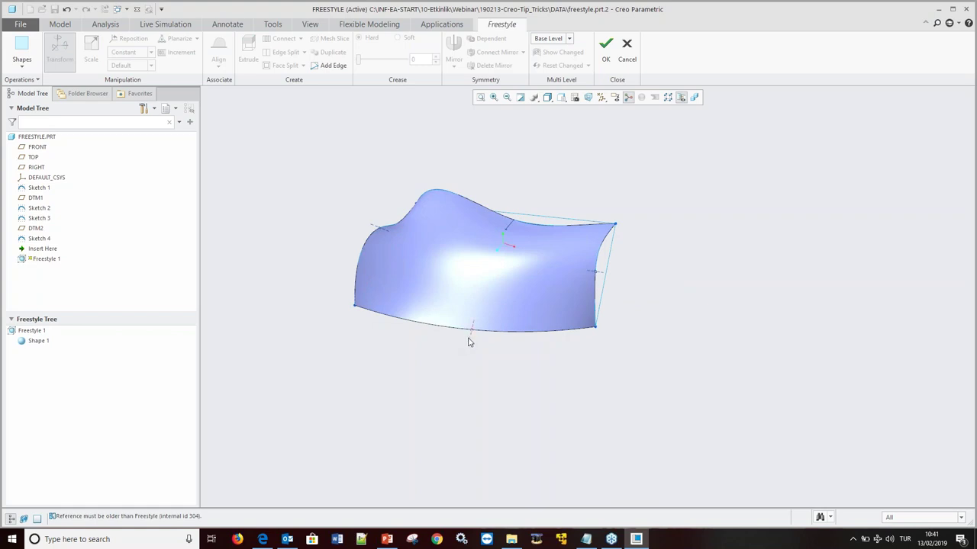
left_click(610, 280)
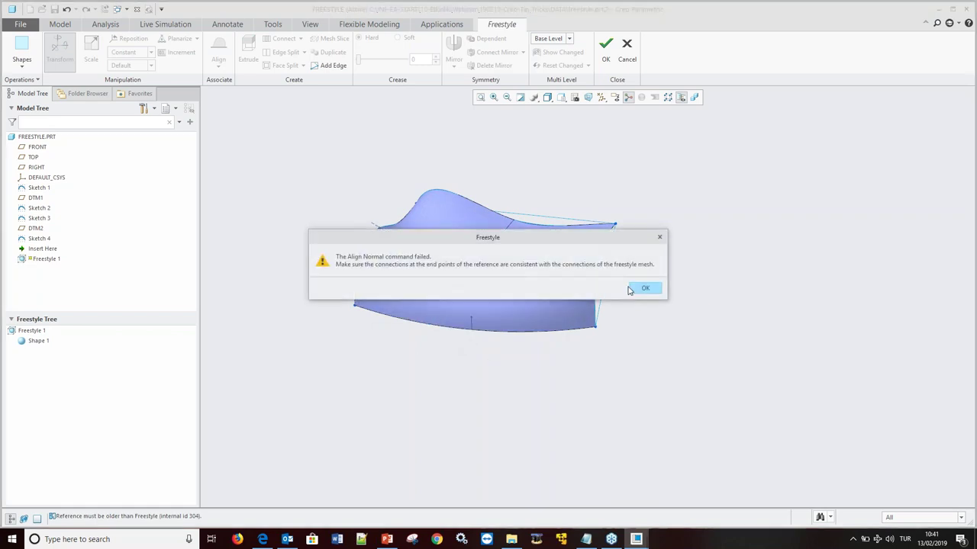
left_click(646, 286)
mouse_move(443, 236)
middle_mouse_down()
mouse_move(454, 285)
mouse_move(462, 282)
mouse_move(441, 299)
middle_mouse_up()
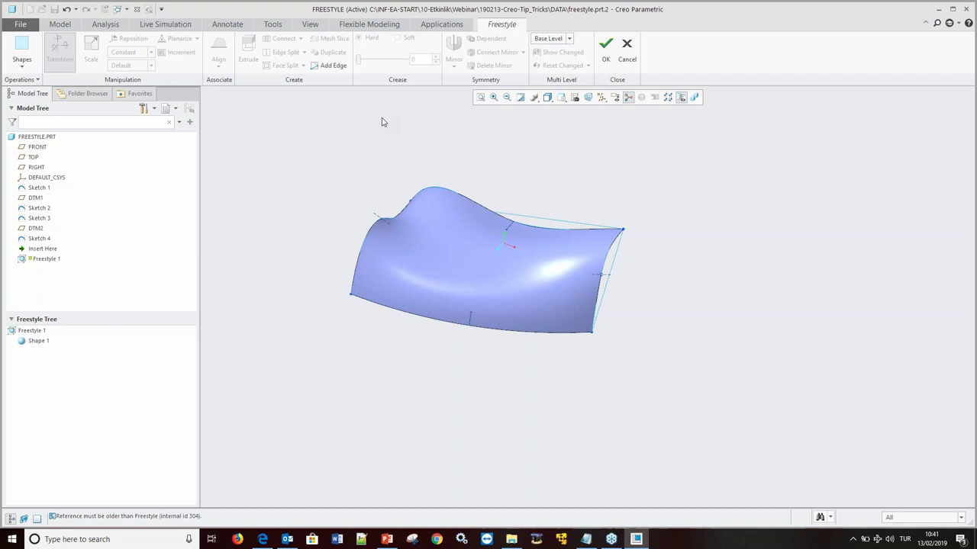
left_click(570, 39)
At Level 2, drag mesh points and faces to make Shape 1 bulge.
left_click(559, 67)
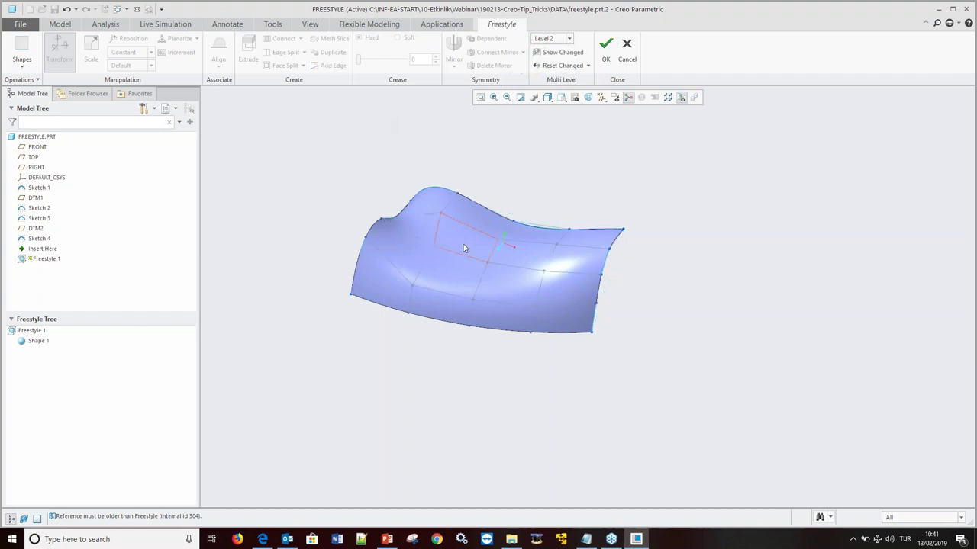
left_click(468, 272)
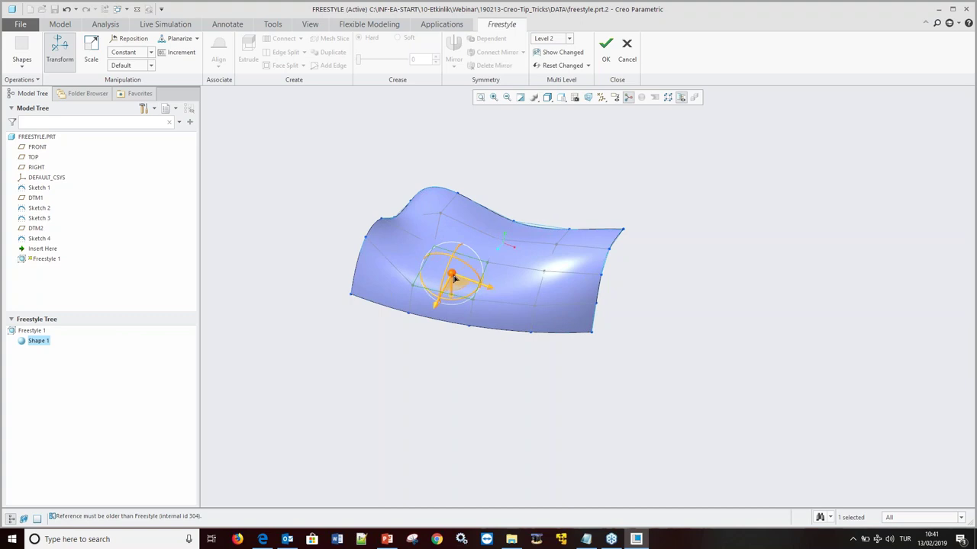
left_click(452, 258)
left_click(469, 245)
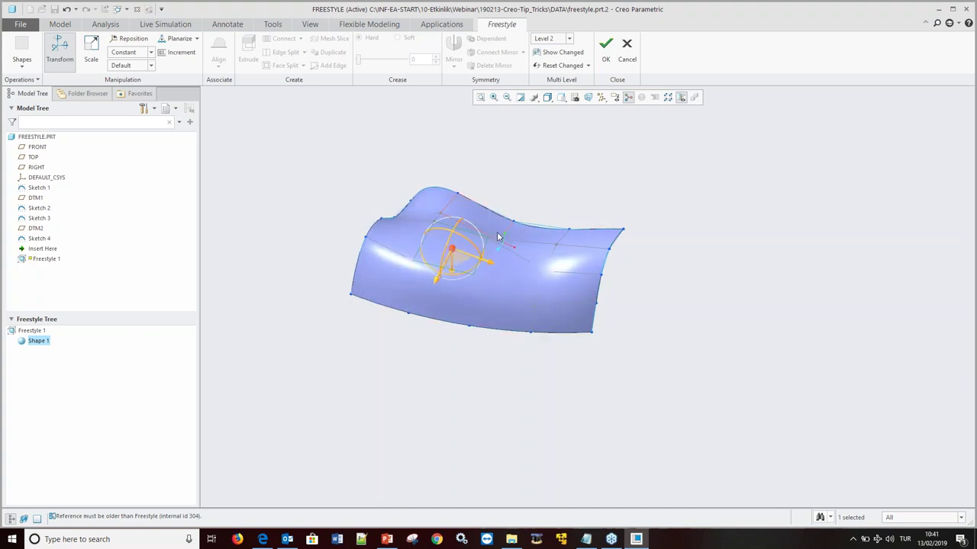
middle_click_drag(497, 236, 473, 248)
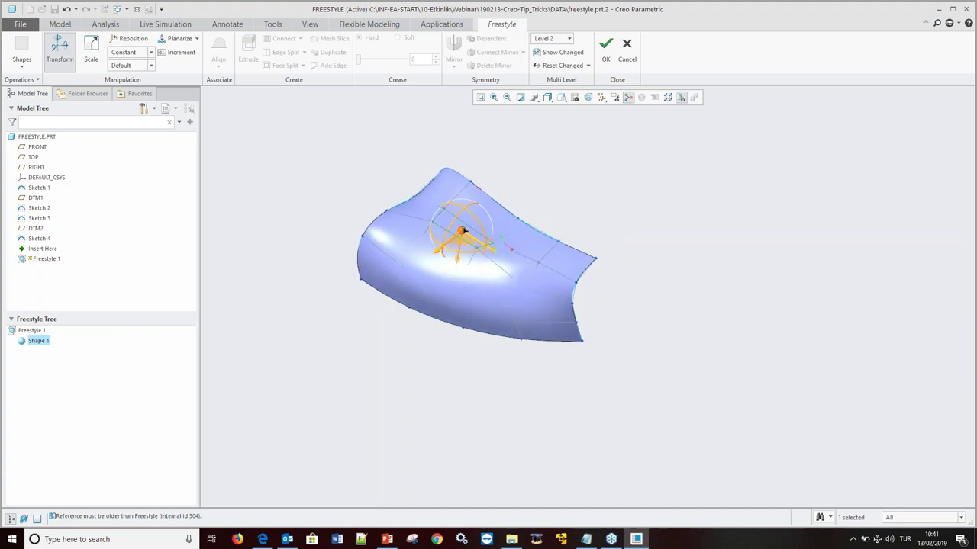
left_click(460, 219)
left_click(489, 264)
mouse_move(492, 268)
middle_mouse_down()
mouse_move(526, 289)
mouse_move(546, 257)
middle_mouse_up()
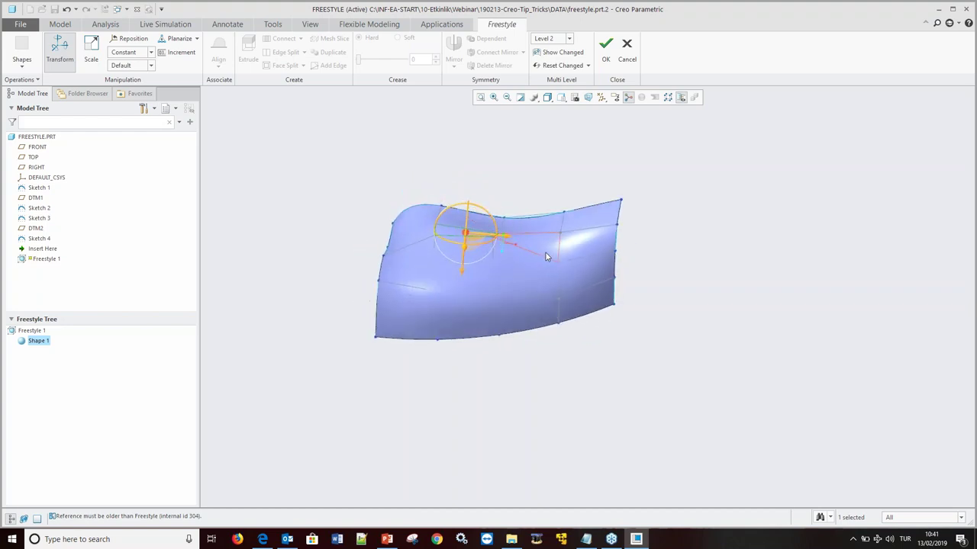
left_click(674, 235)
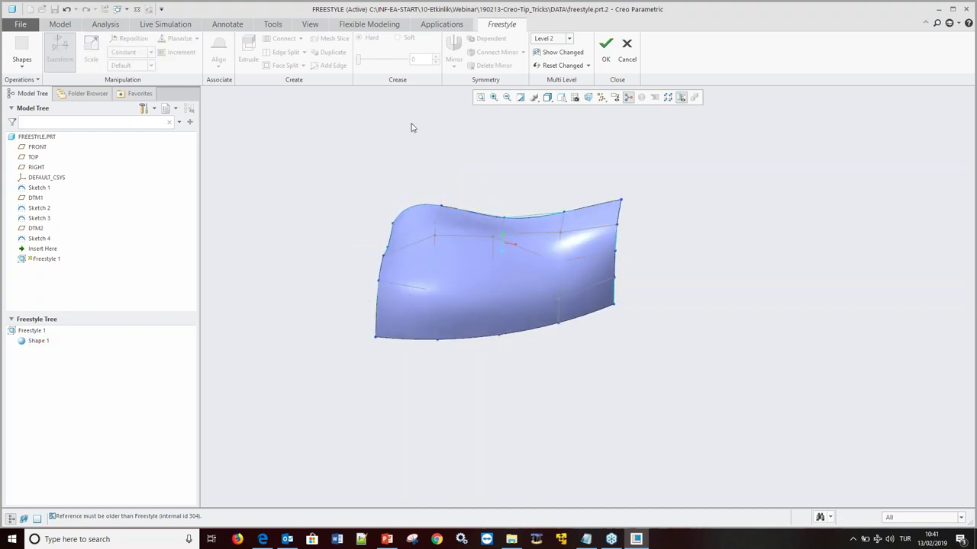
Return to Base Level and start Add Edge from the top edge.
left_click(564, 41)
left_click(550, 50)
left_click(332, 67)
left_click(524, 213)
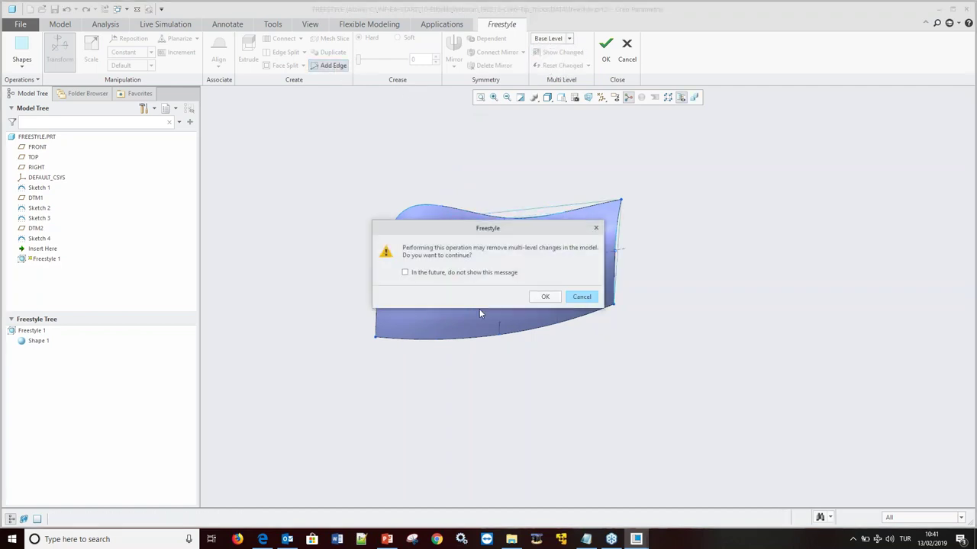
Accept losing multi-level changes, add a top-to-bottom edge, and pull it to reshape.
left_click(581, 297)
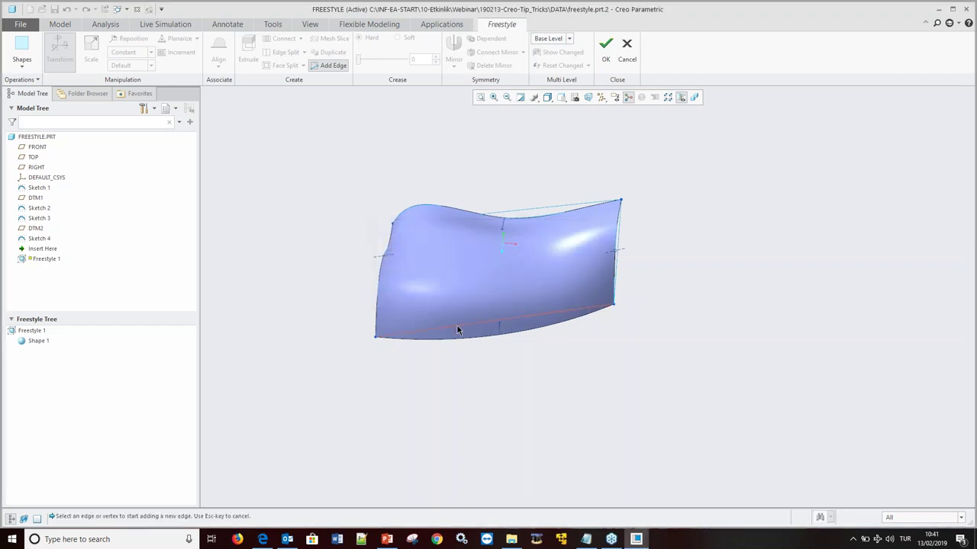
left_click(457, 327)
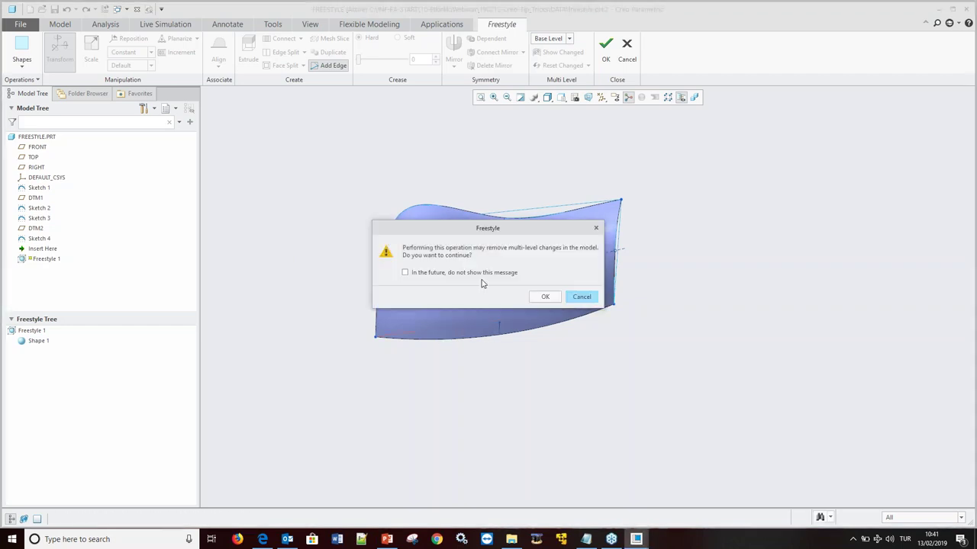
left_click(538, 296)
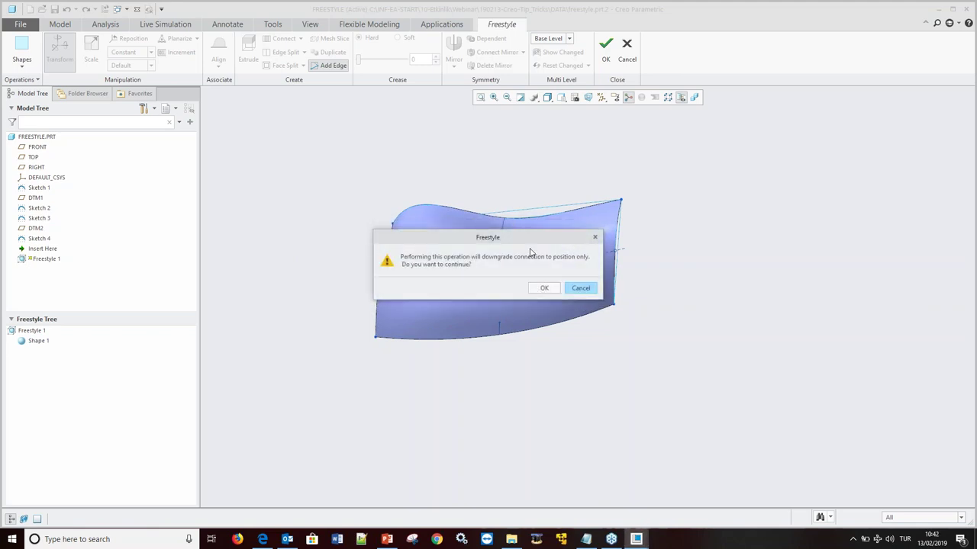
left_click(543, 290)
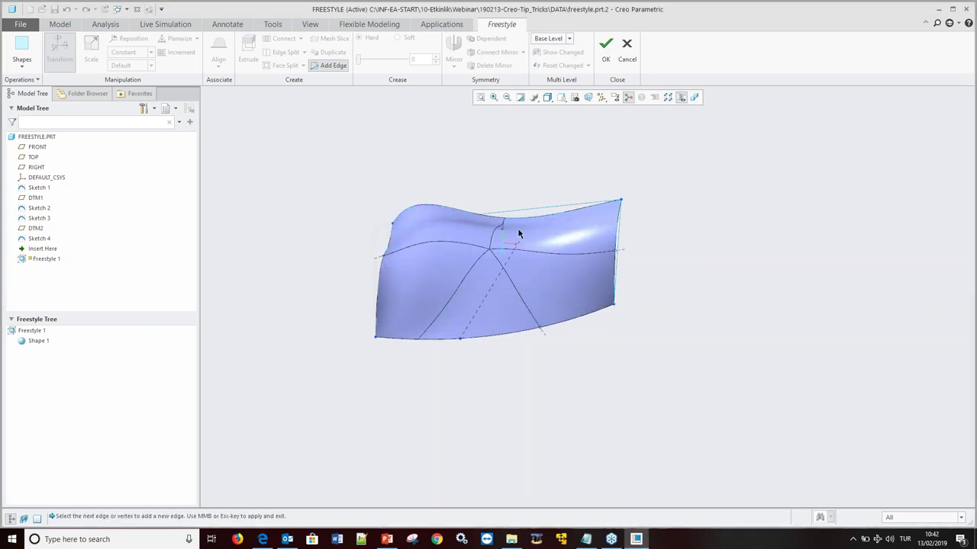
left_click_drag(497, 247, 512, 227)
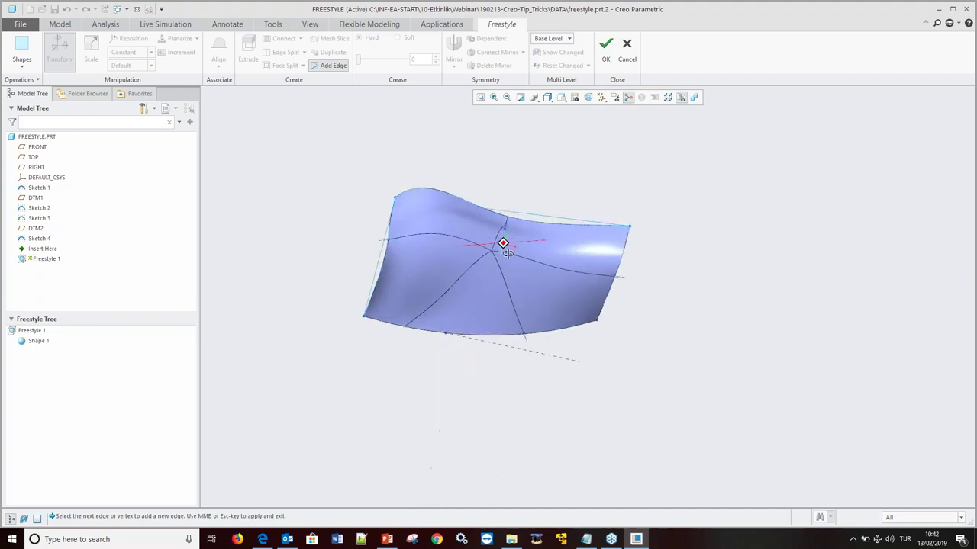
left_click(517, 216)
Finish adding edges and shift the middle edge to reshape Shape 1.
key("Return")
middle_click(580, 154)
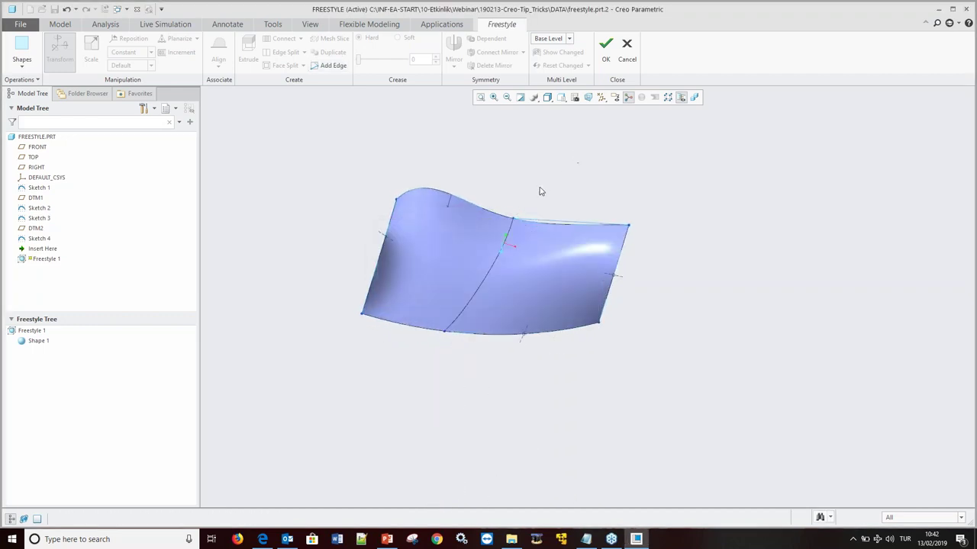
left_click(490, 275)
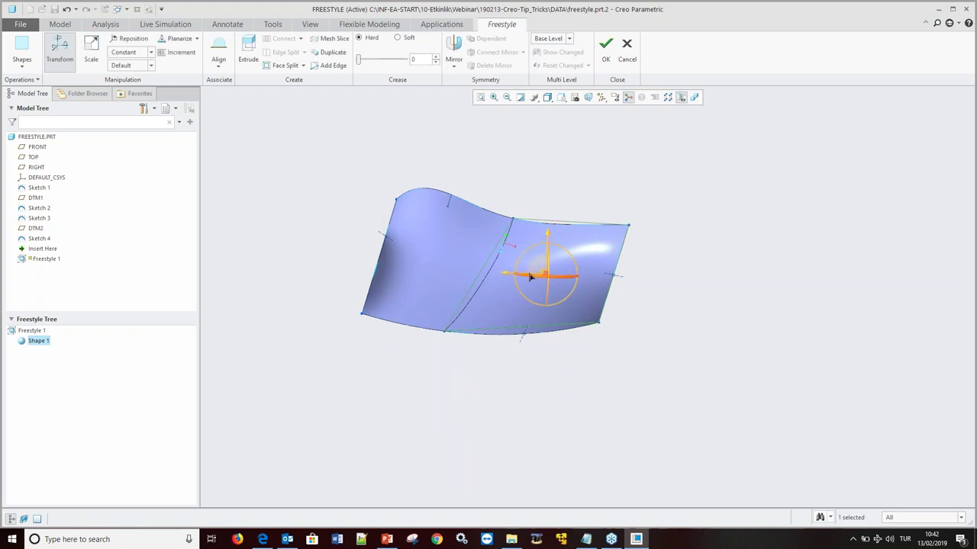
left_click_drag(512, 276, 508, 269)
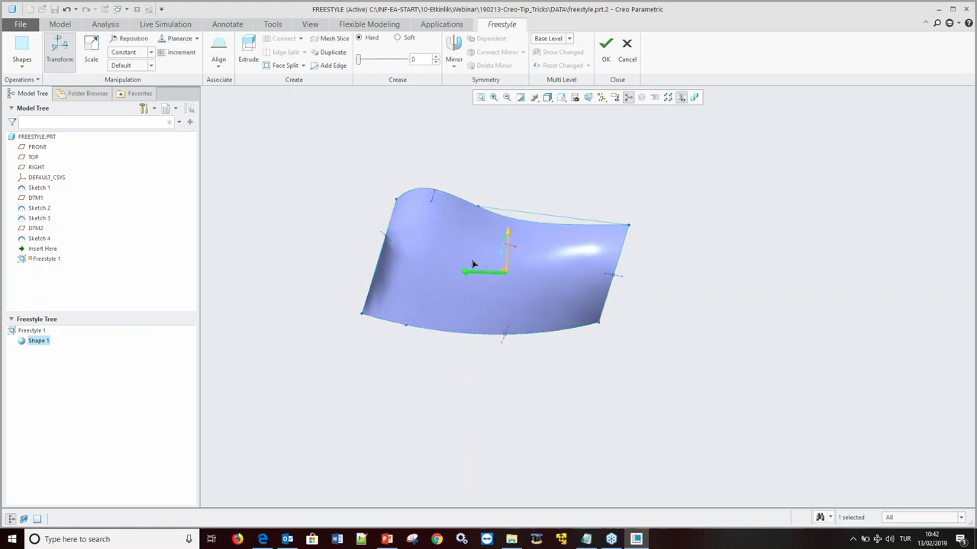
left_click_drag(508, 268, 547, 273)
middle_click_drag(512, 194, 453, 157)
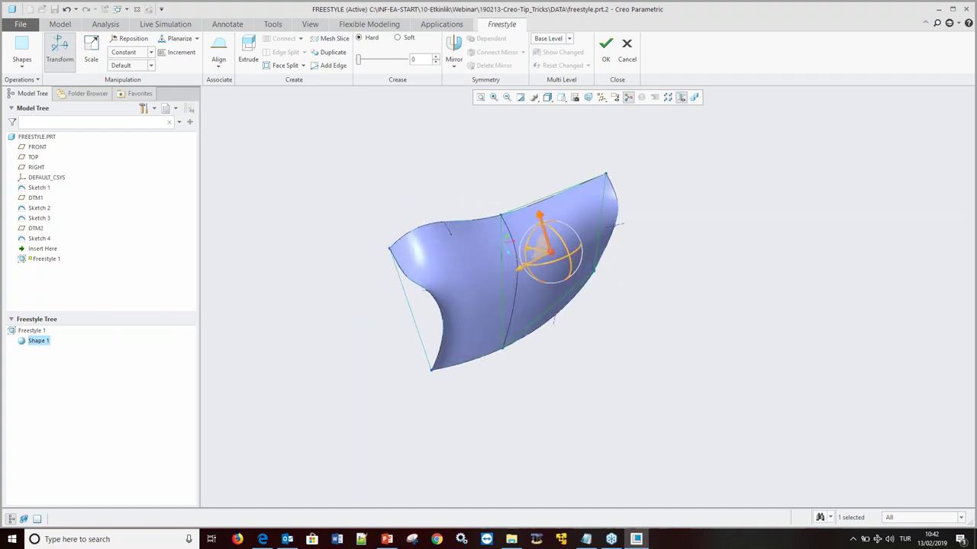
left_click(453, 157)
At Level 3, pull a group of mesh points to deform the surface, then complete Freestyle 1.
left_click(550, 41)
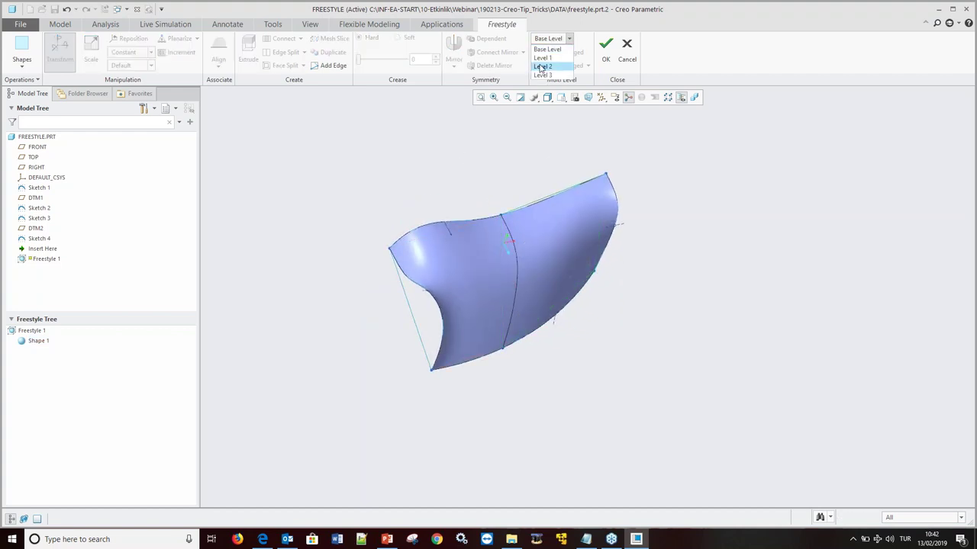
left_click(543, 77)
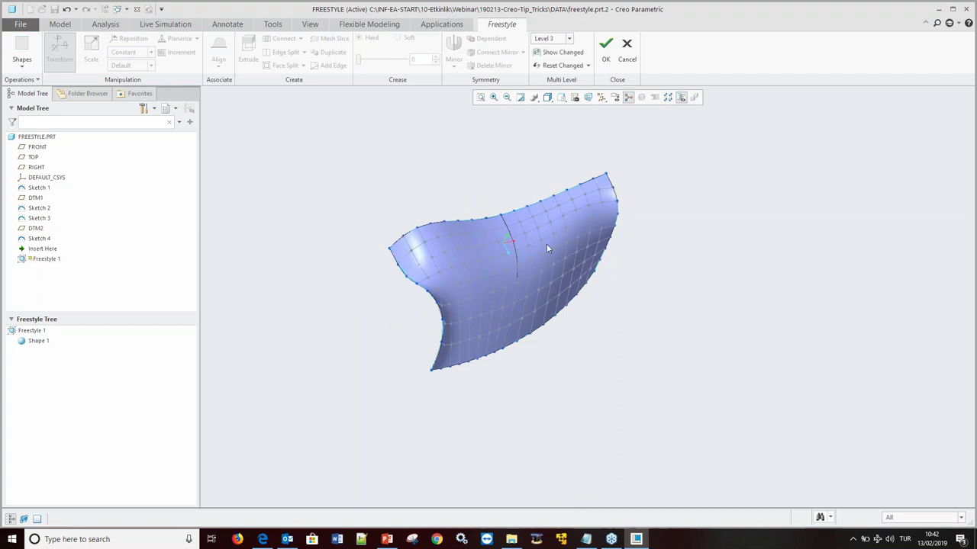
left_click(585, 240)
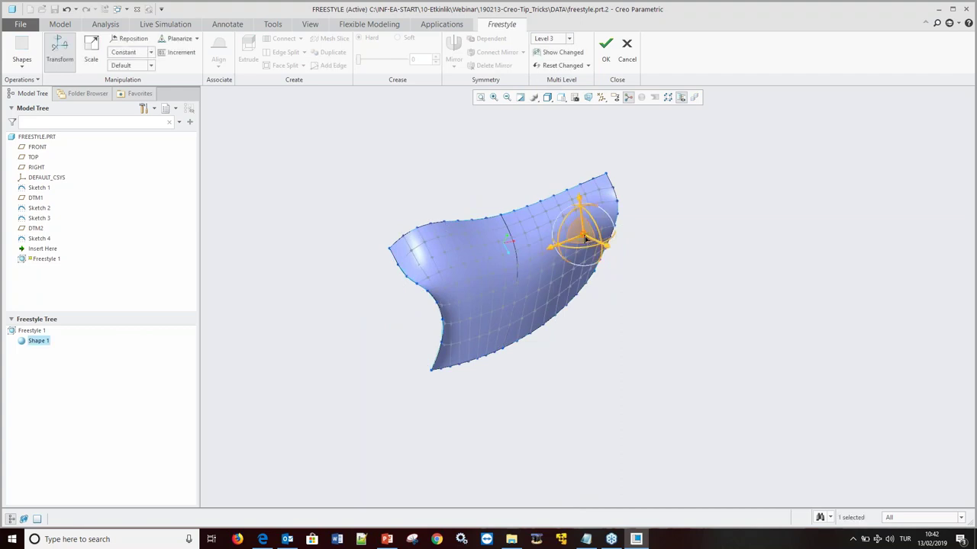
left_click(471, 265)
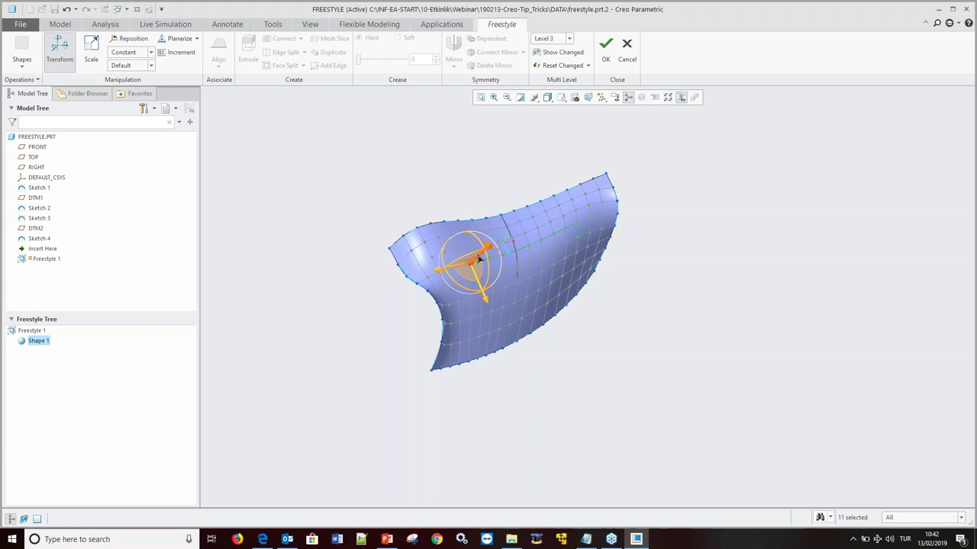
left_click_drag(479, 260, 504, 243)
left_click(653, 228)
middle_click_drag(593, 229, 578, 140)
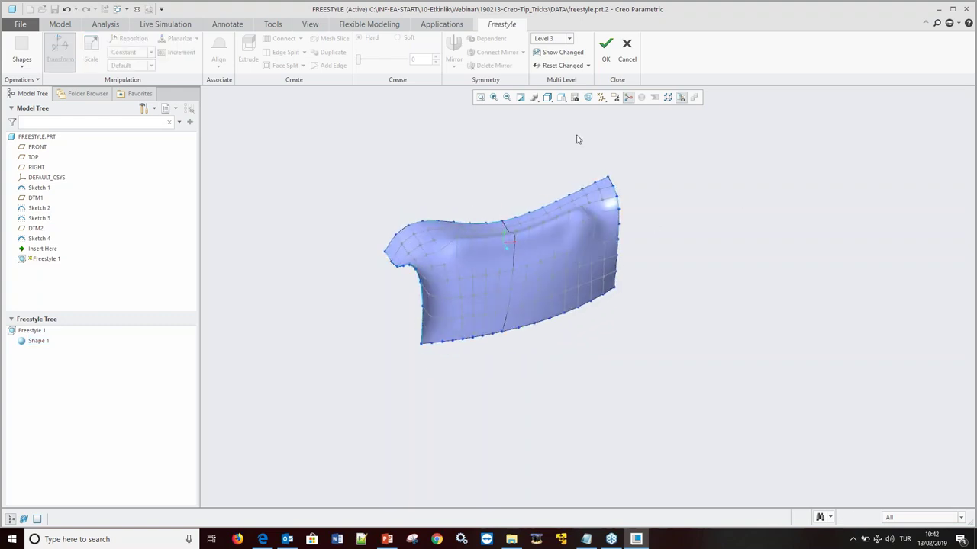
left_click(605, 45)
mouse_move(518, 237)
middle_mouse_down()
mouse_move(443, 292)
mouse_move(468, 279)
mouse_move(480, 211)
mouse_move(425, 264)
mouse_move(453, 214)
mouse_move(414, 216)
mouse_move(453, 266)
mouse_move(442, 266)
mouse_move(480, 244)
mouse_move(455, 274)
mouse_move(450, 312)
mouse_move(503, 246)
mouse_move(513, 275)
mouse_move(536, 275)
mouse_move(473, 305)
middle_mouse_up()
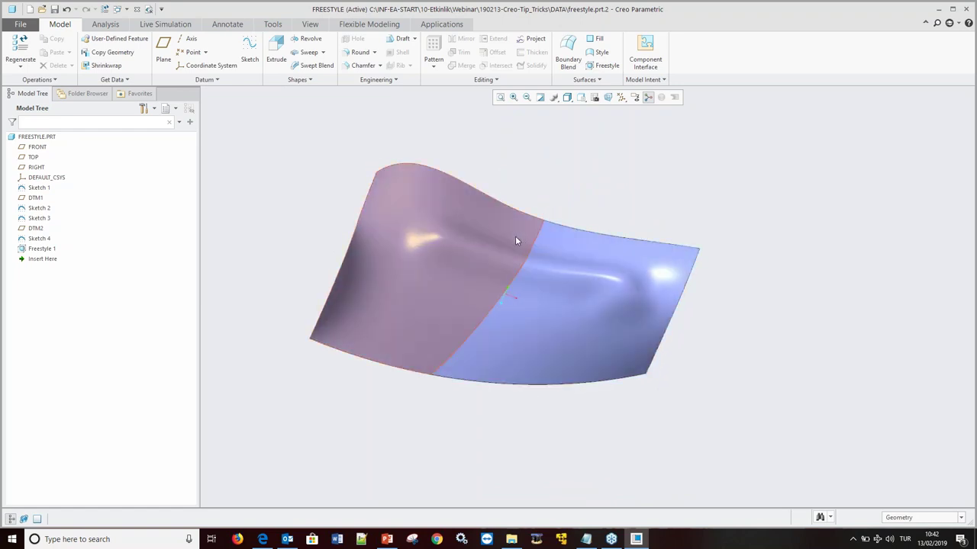
Close freestyle.prt and erase undisplayed models from the session.
middle_click_drag(515, 241, 497, 219)
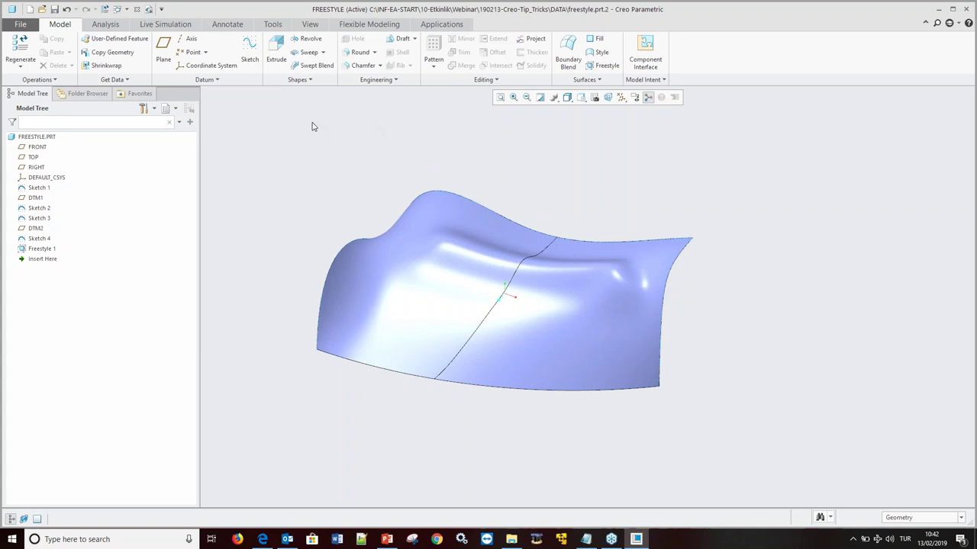
left_click(138, 9)
left_click(134, 50)
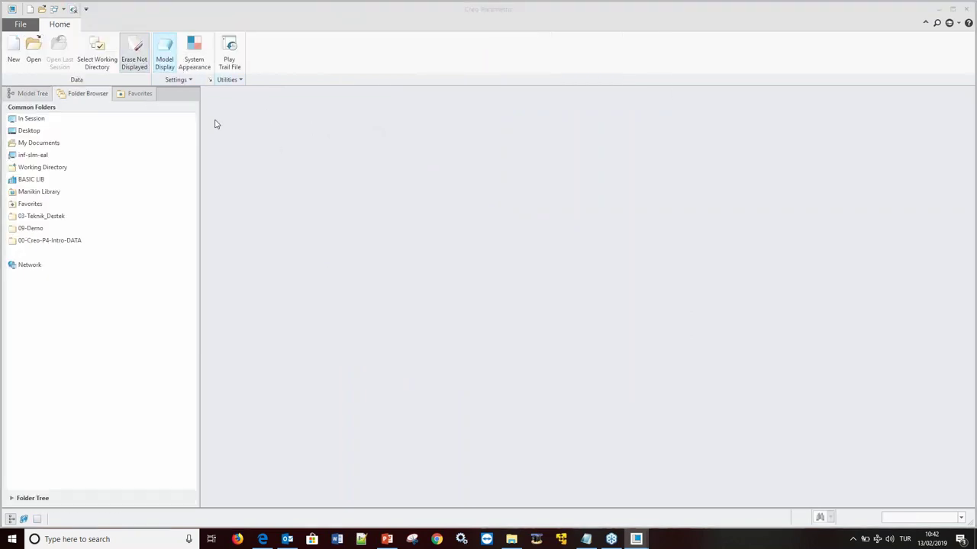
left_click(508, 359)
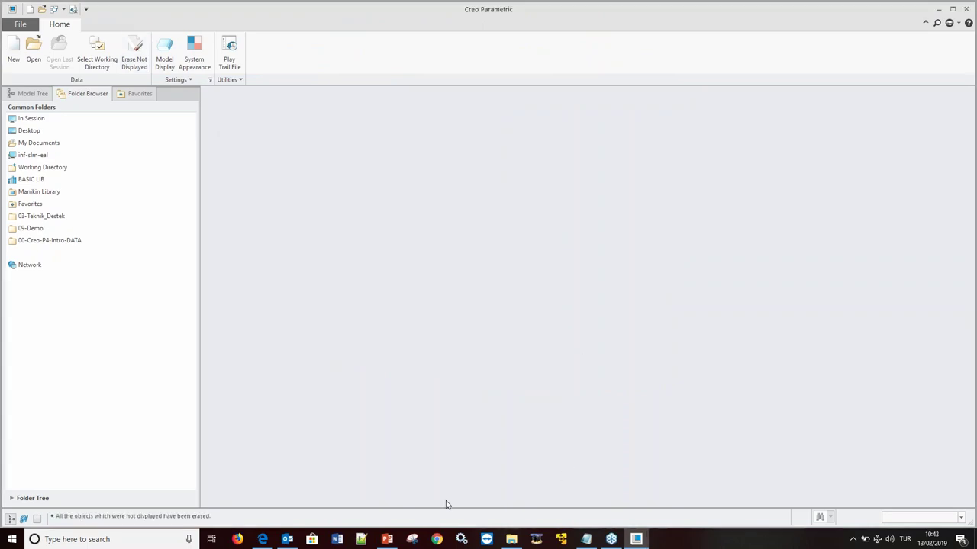
Switch from the presentation slides to the Tip&Tricks notes.
left_click(387, 540)
left_click(392, 542)
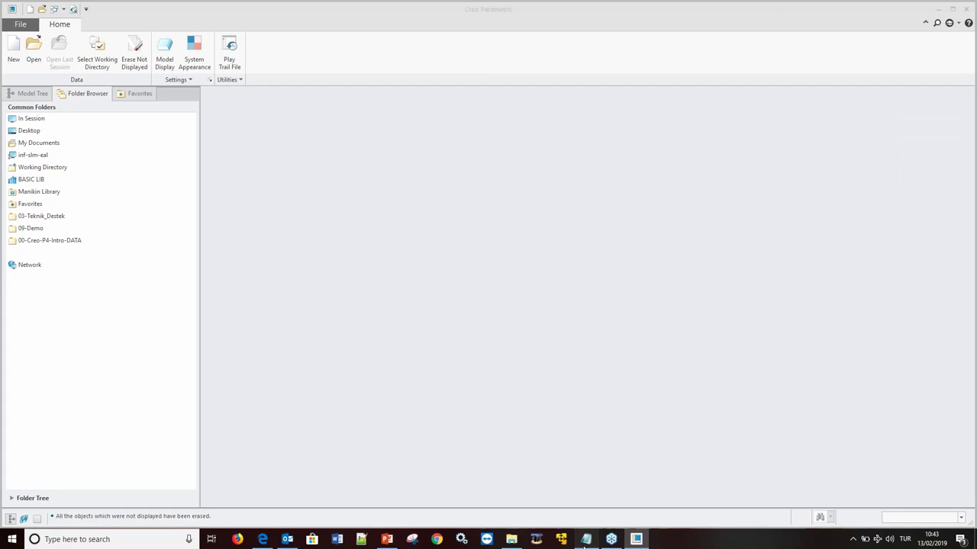
left_click(585, 539)
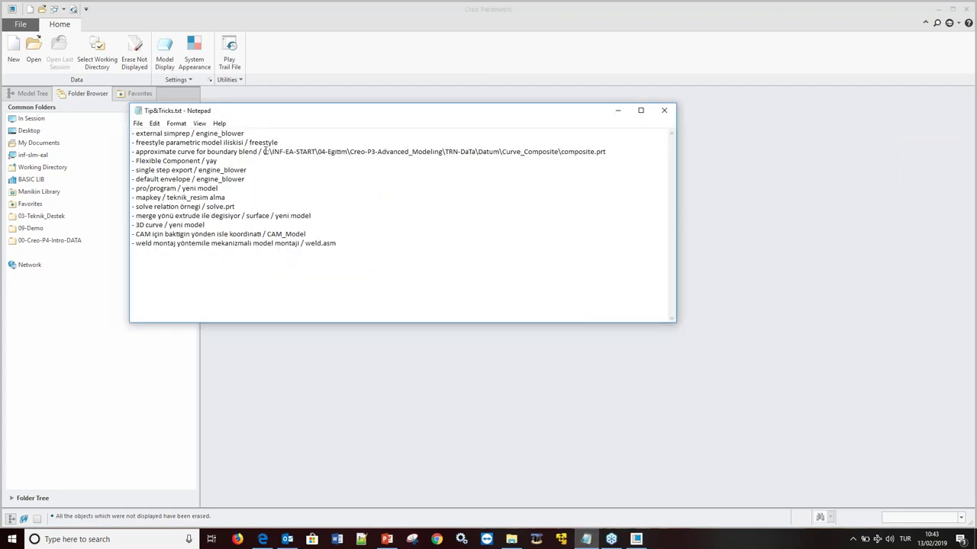
Copy the composite.prt path from Tip&Tricks.txt and paste it into Creo's File Open folder field.
left_click_drag(264, 151, 626, 153)
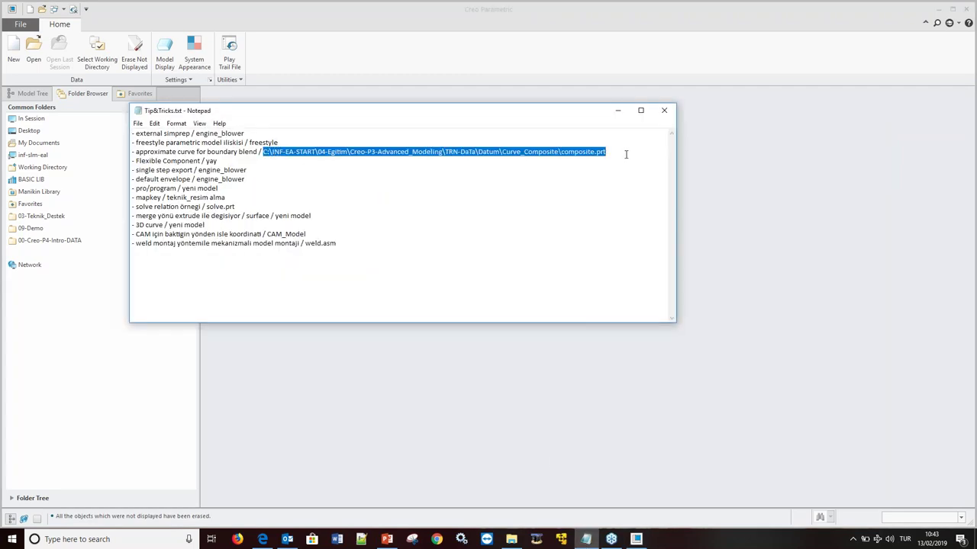
left_click(618, 111)
left_click(31, 53)
left_click(592, 144)
type("C:\\INF-EA-START\\04-Egitim\\Creo-P3-Advanced_Modeling\\TRN-DaTa\\Datum\\Curve_Composite\\composite.prt")
Open composite.prt from the Curve_Composite folder.
key("Return")
key("alt+d")
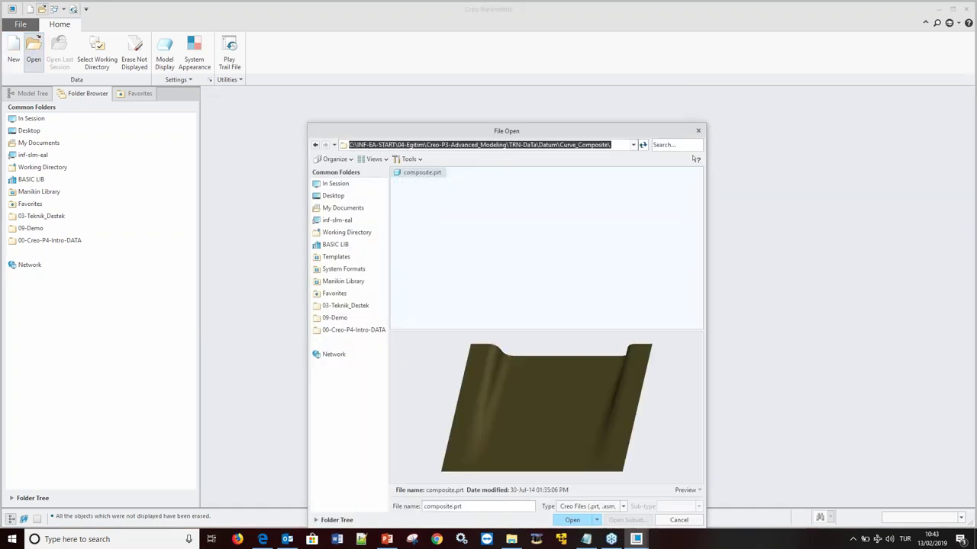
left_click(445, 182)
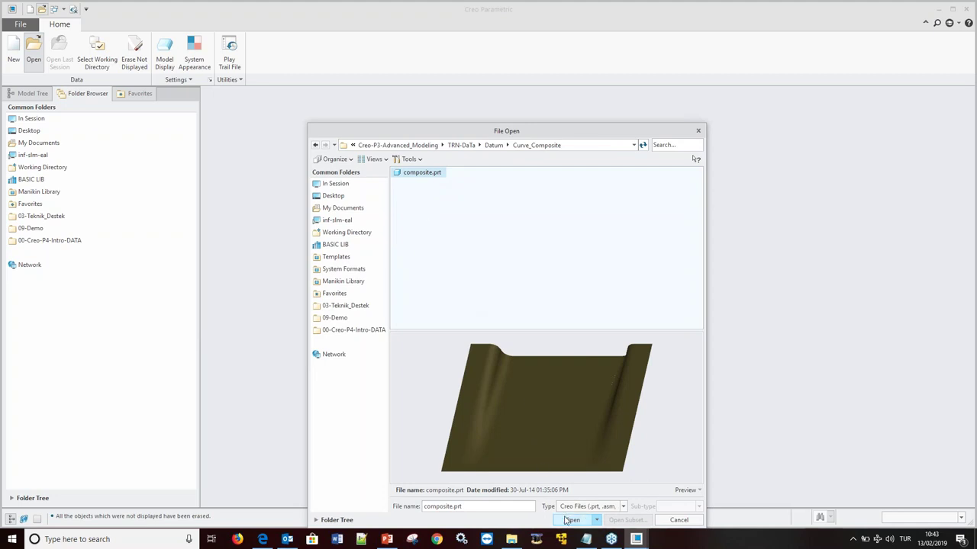
left_click(568, 520)
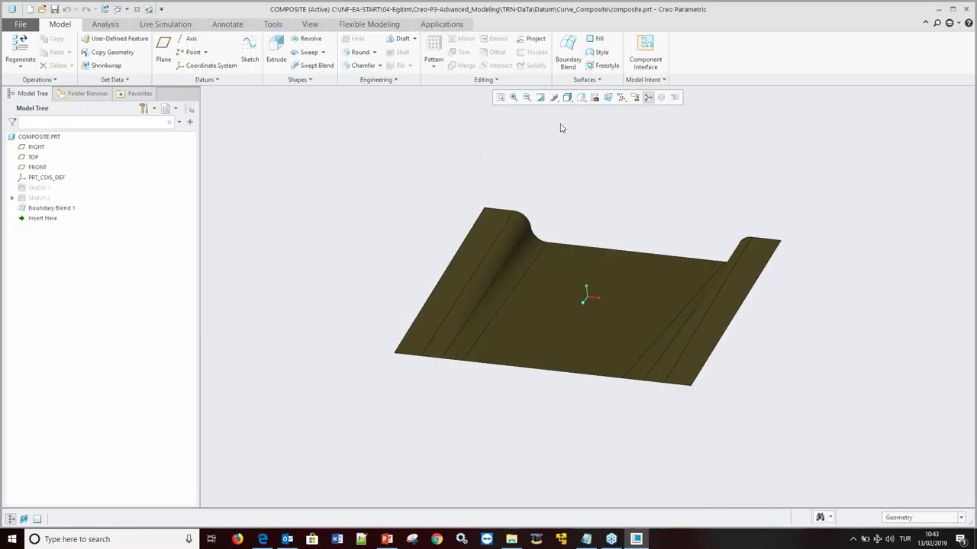
Inspect the quilt in hidden-line and shaded display from several angles.
left_click(567, 97)
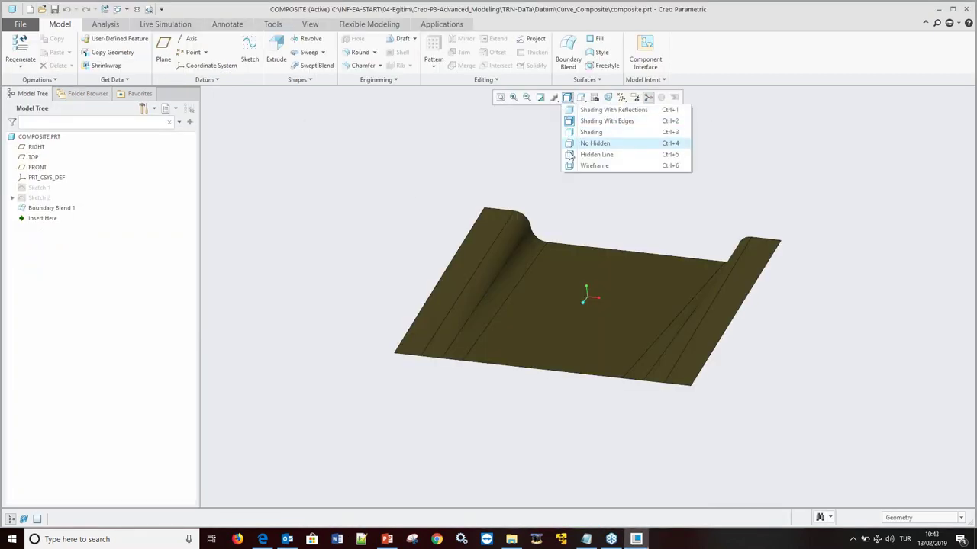
left_click(570, 155)
middle_click_drag(446, 220, 548, 275)
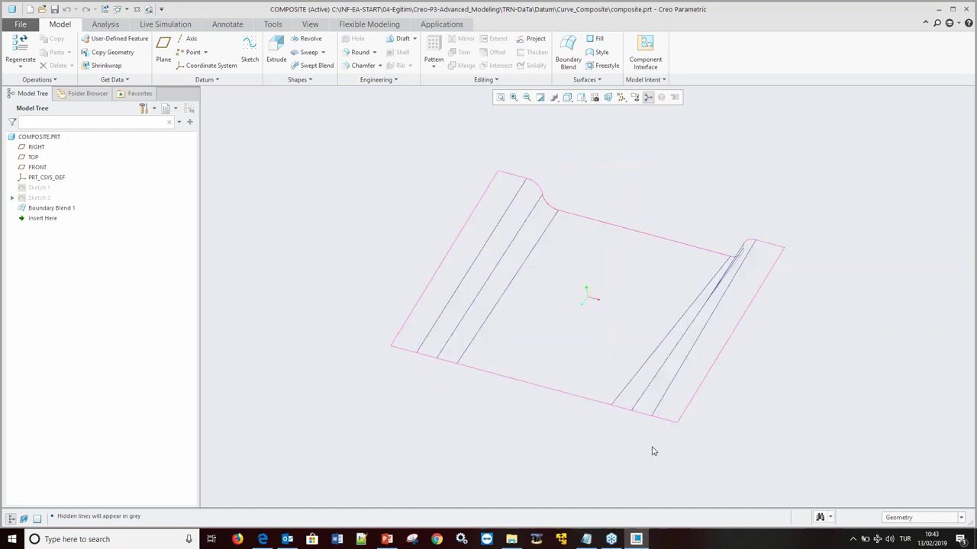
mouse_move(699, 209)
middle_mouse_down()
mouse_move(697, 192)
mouse_move(536, 191)
middle_mouse_up()
key("ctrl+2")
mouse_move(499, 277)
middle_mouse_down()
mouse_move(491, 267)
mouse_move(455, 286)
middle_mouse_up()
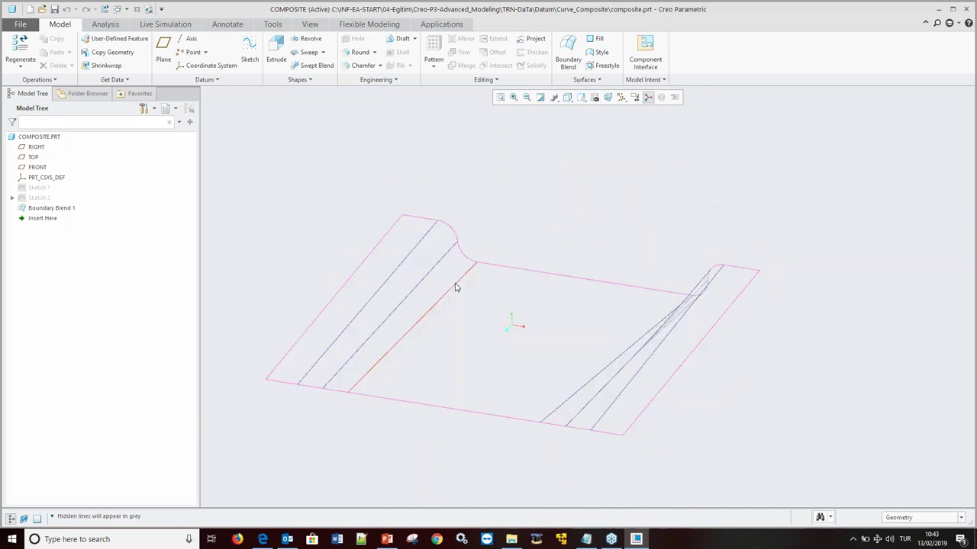
mouse_move(655, 327)
middle_mouse_down()
mouse_move(538, 327)
mouse_move(535, 216)
middle_mouse_up()
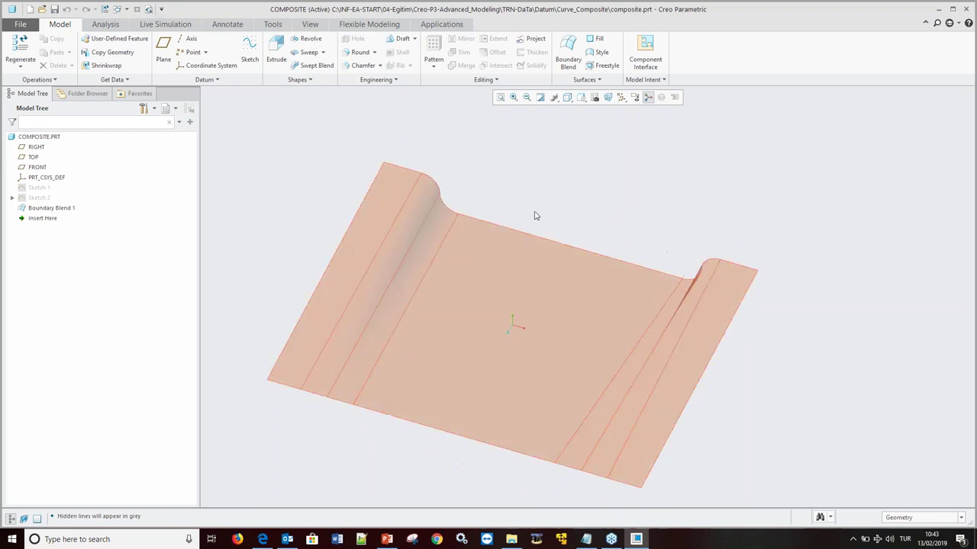
Switch to line-only display and drag Insert Here above Boundary Blend 1.
left_click(456, 269)
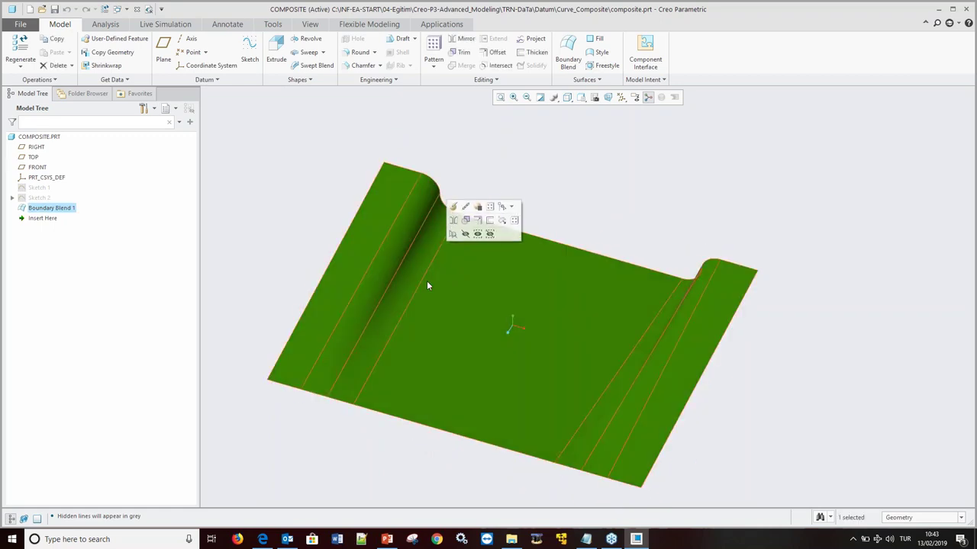
middle_click(381, 256)
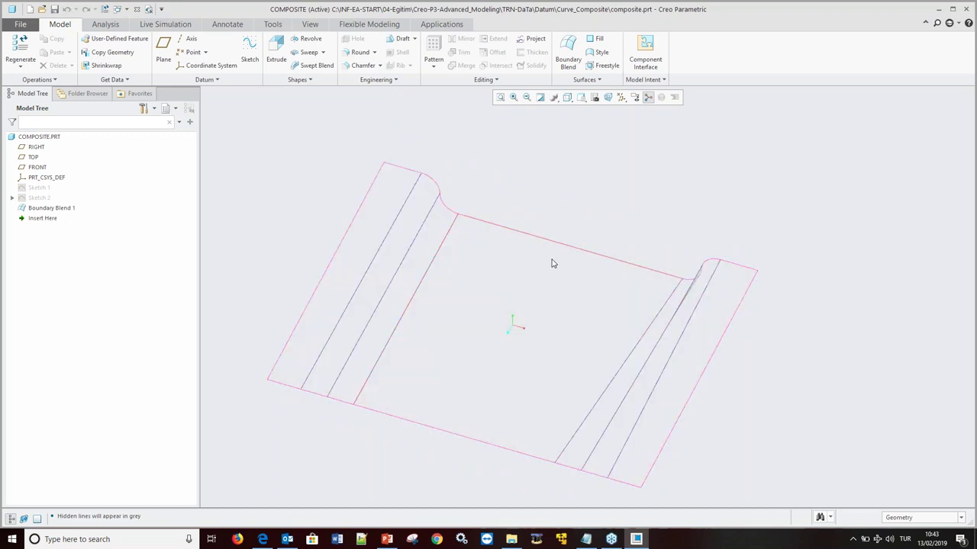
key("ctrl+2")
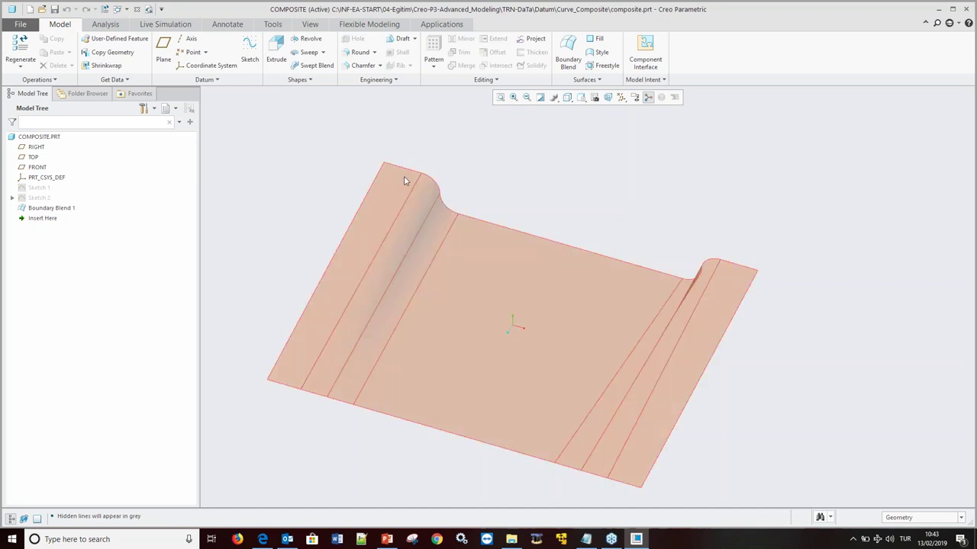
key("ctrl+5")
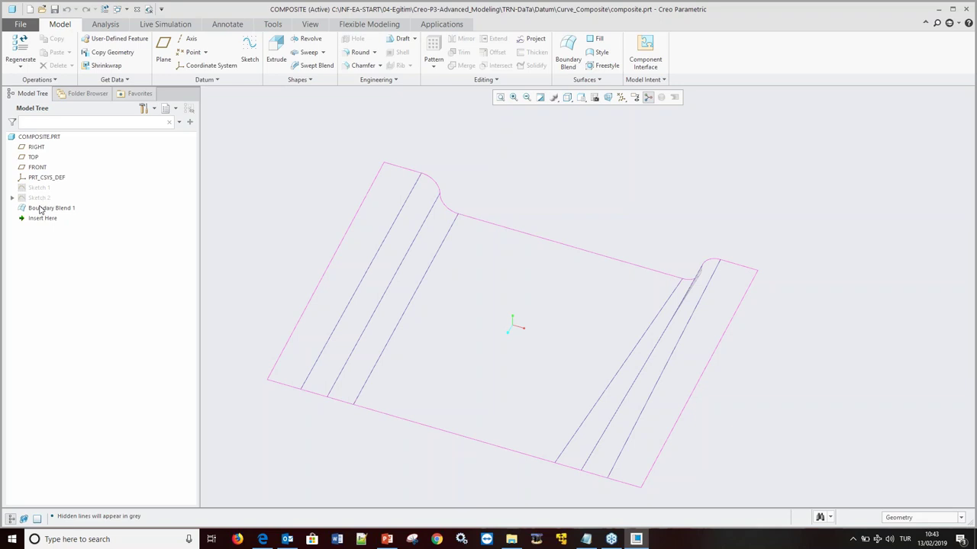
left_click_drag(39, 219, 38, 205)
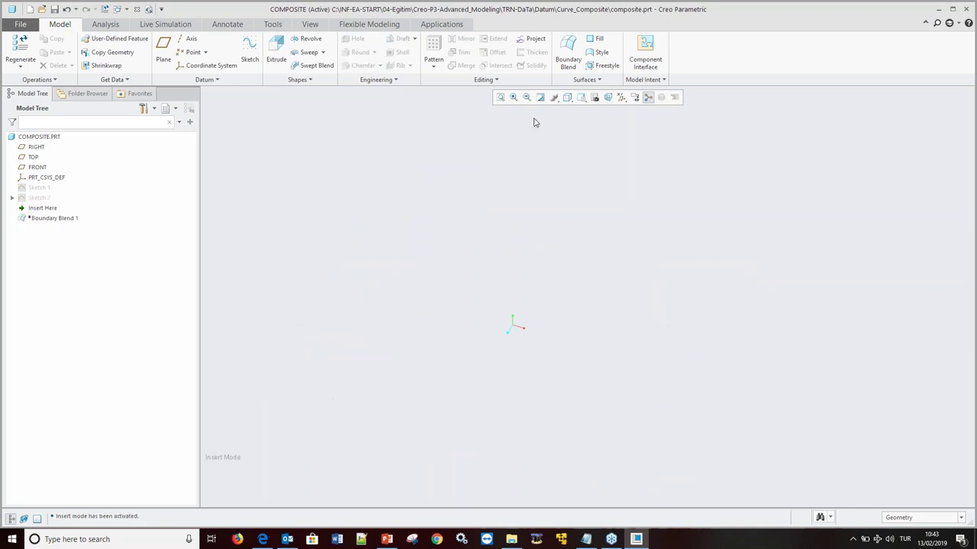
With shaded-with-edges display, copy and paste the wavy Sketch 1 curve as composite curve Copy 1.
left_click(569, 103)
left_click(574, 122)
left_click(38, 188)
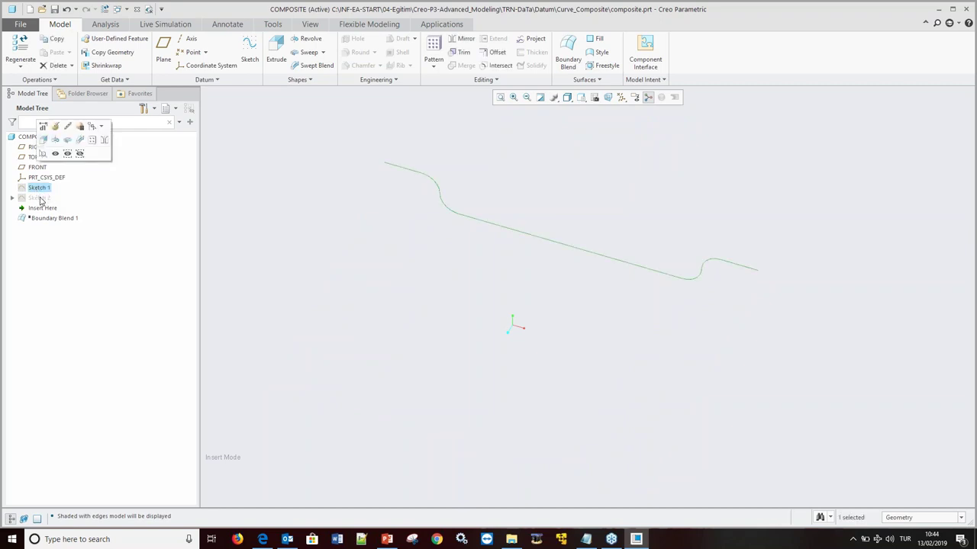
left_click(40, 197, "ctrl")
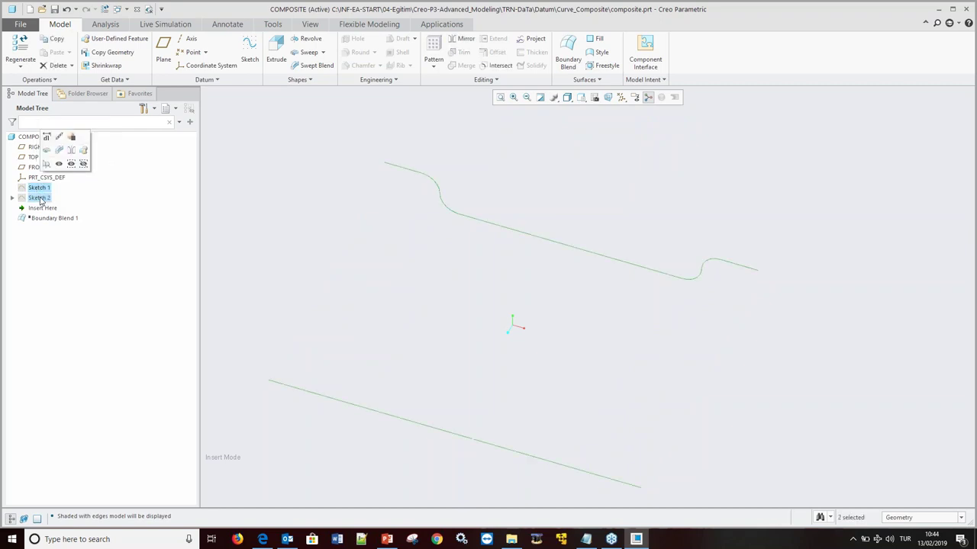
left_click(261, 232)
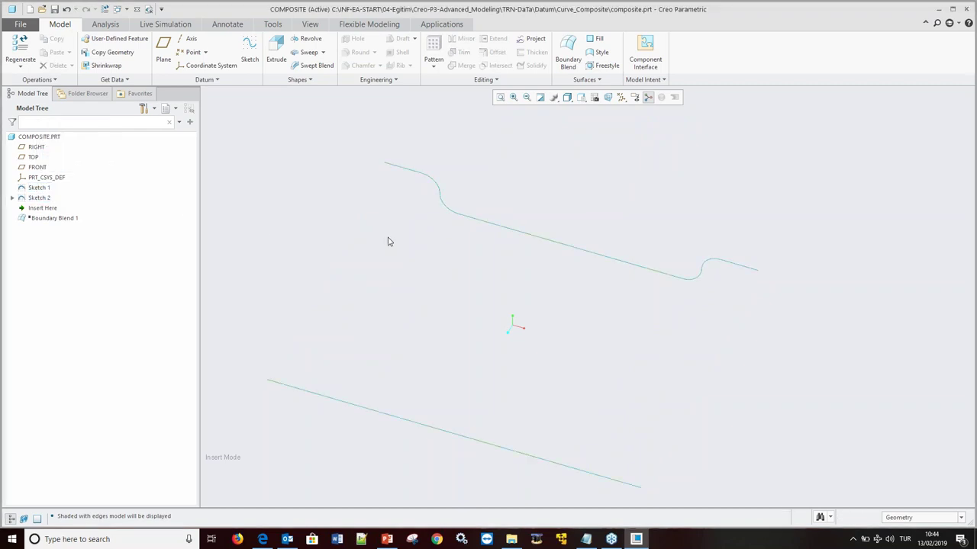
left_click(476, 223)
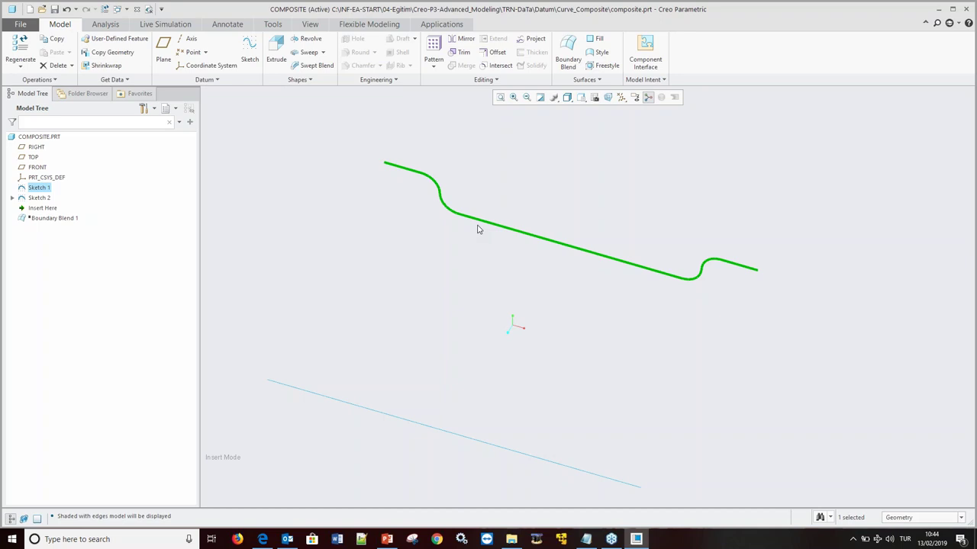
left_click(403, 265)
left_click(393, 170)
left_click(55, 52)
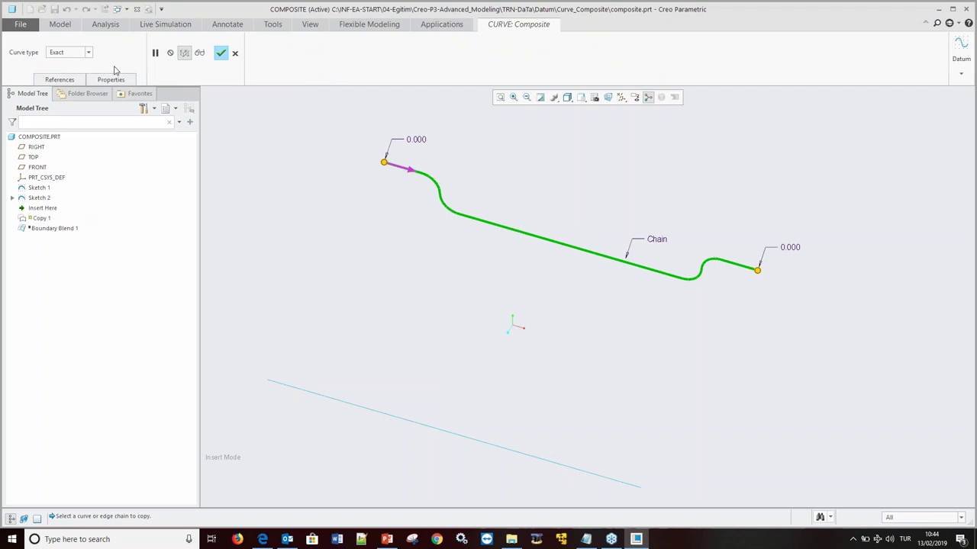
left_click(220, 54)
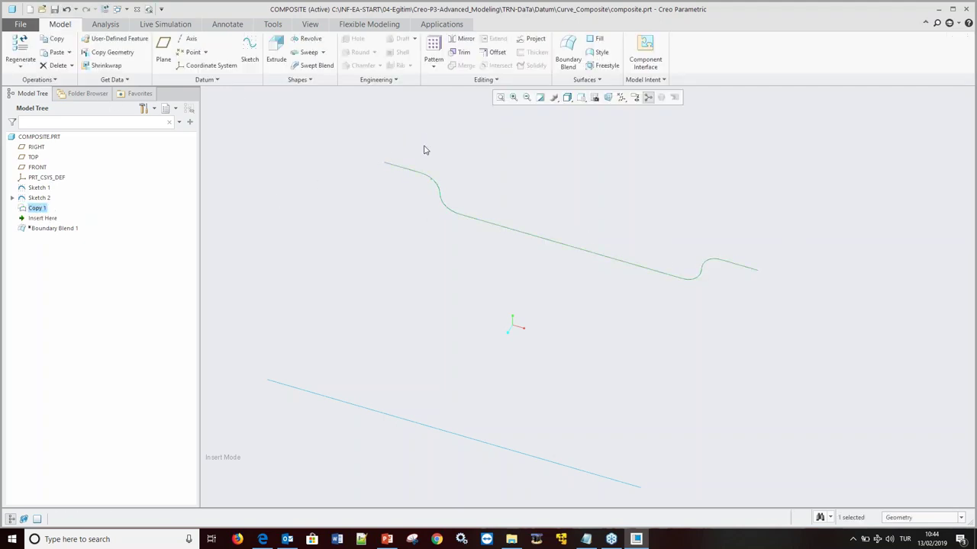
Create Boundary Blend 2 spanning the Copy 1 wavy curve and the lower straight line.
left_click(568, 52)
left_click(364, 413, "ctrl")
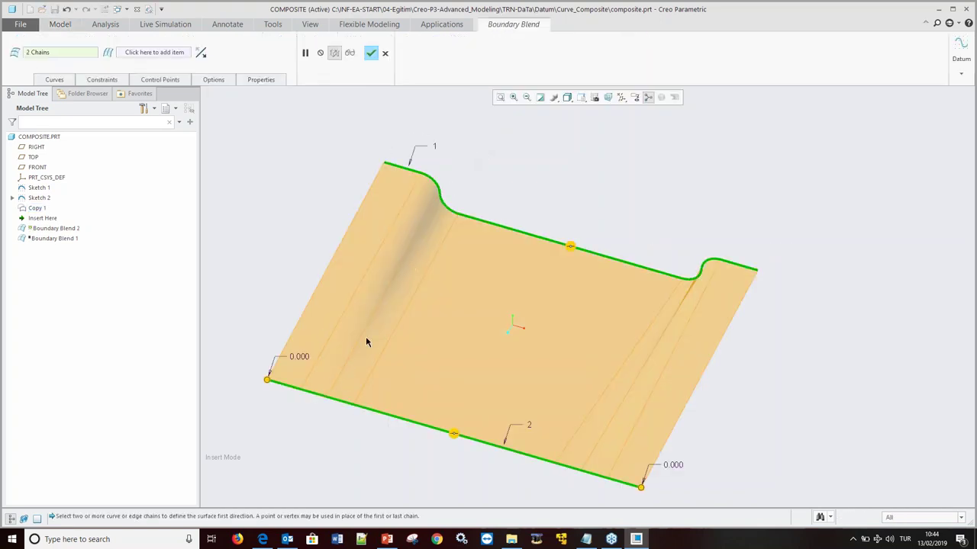
left_click(371, 53)
left_click(295, 211)
left_click(41, 211)
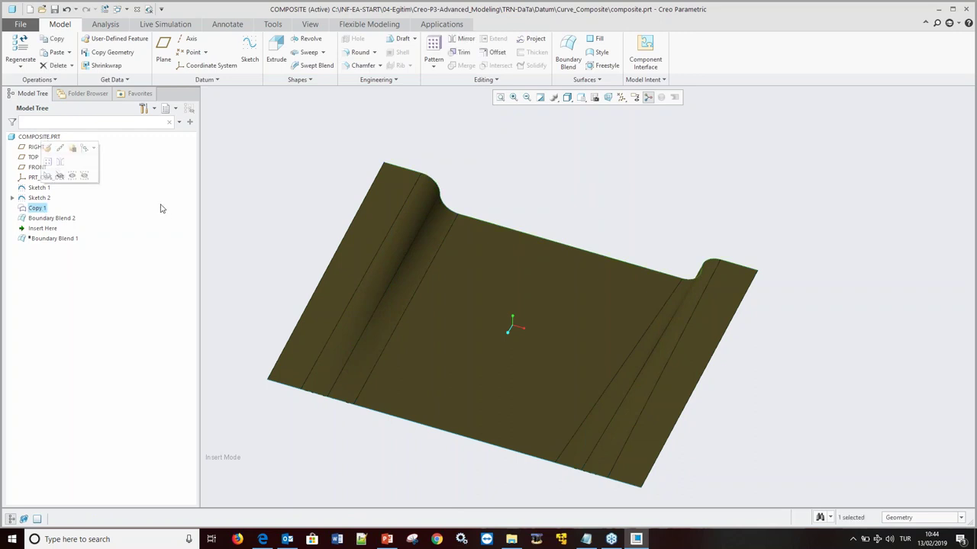
Redefine Copy 1 with the Approximate curve type.
left_click(57, 155)
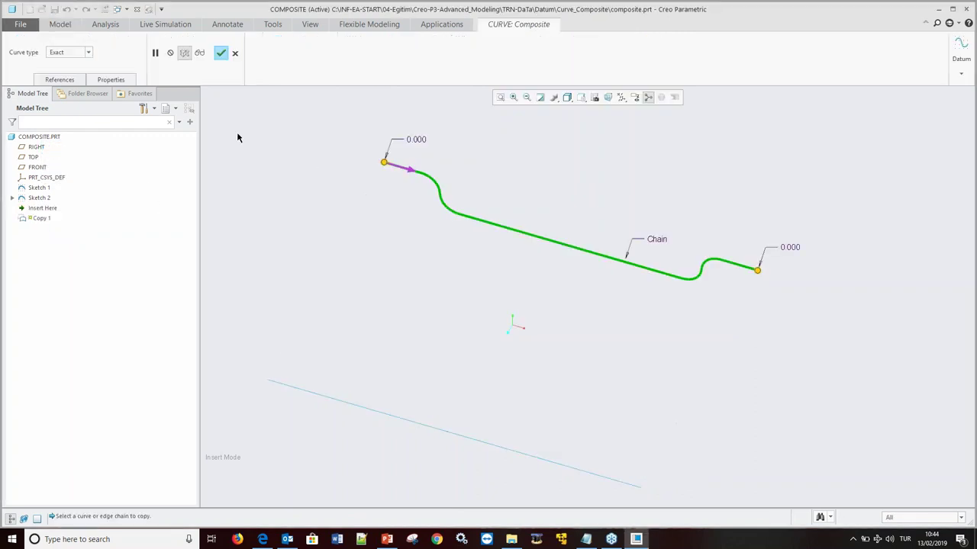
left_click(90, 53)
left_click(82, 67)
left_click(220, 55)
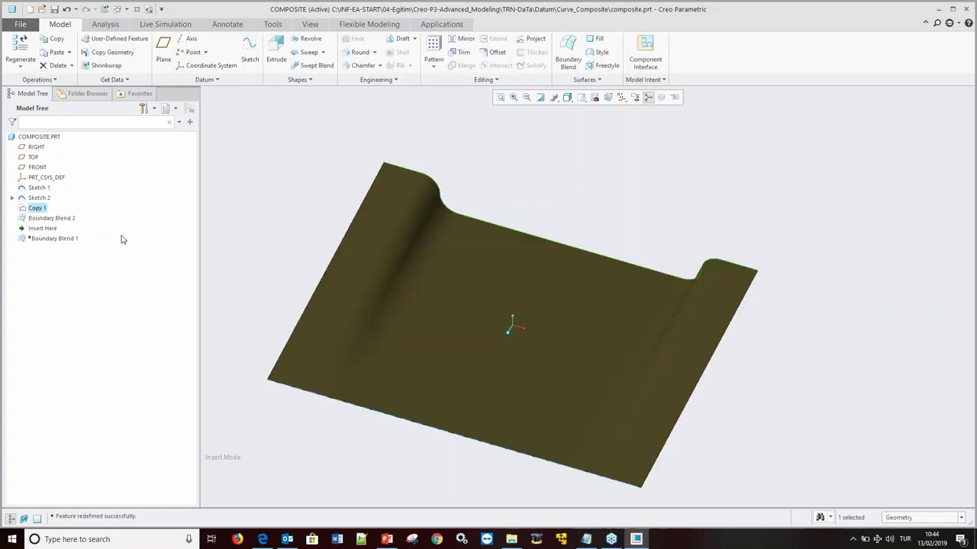
Inspect the regenerated blend surface in hidden-line and shaded display styles.
mouse_move(574, 207)
middle_mouse_down()
mouse_move(600, 212)
mouse_move(582, 194)
mouse_move(555, 227)
middle_mouse_up()
left_click(567, 97)
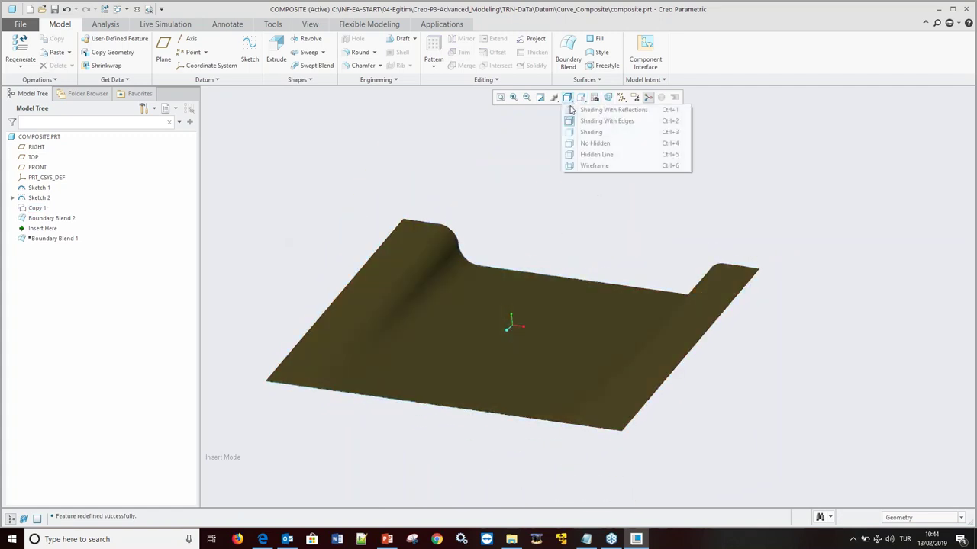
left_click(574, 154)
mouse_move(549, 206)
middle_mouse_down()
mouse_move(547, 226)
mouse_move(582, 229)
mouse_move(374, 232)
middle_mouse_up()
key("ctrl+3")
key("ctrl+5")
key("ctrl+3")
key("ctrl+5")
key("ctrl+3")
mouse_move(507, 339)
middle_mouse_down()
mouse_move(410, 266)
mouse_move(434, 273)
mouse_move(404, 246)
middle_mouse_up()
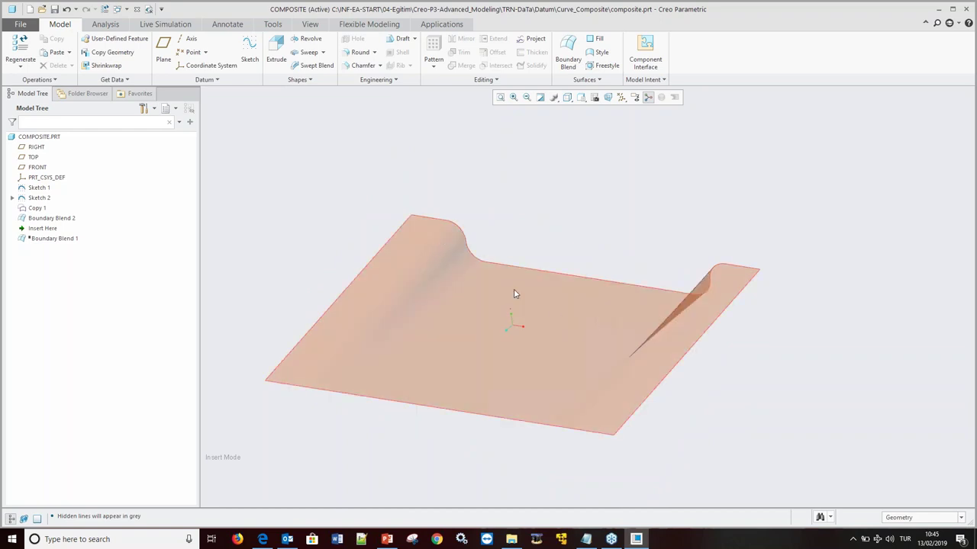
Close composite.prt, erase undisplayed models from the session, and bring PowerPoint forward.
left_click(414, 282)
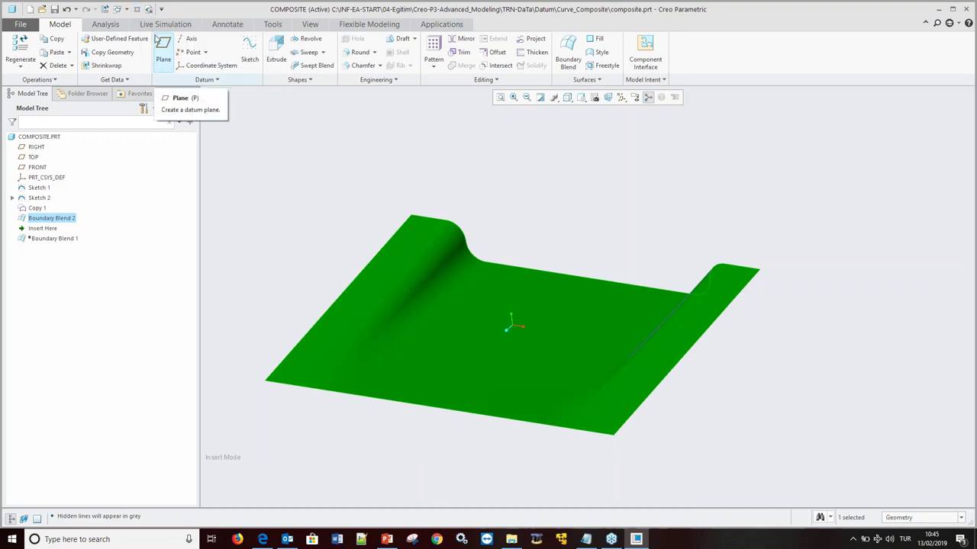
left_click(137, 10)
left_click(134, 55)
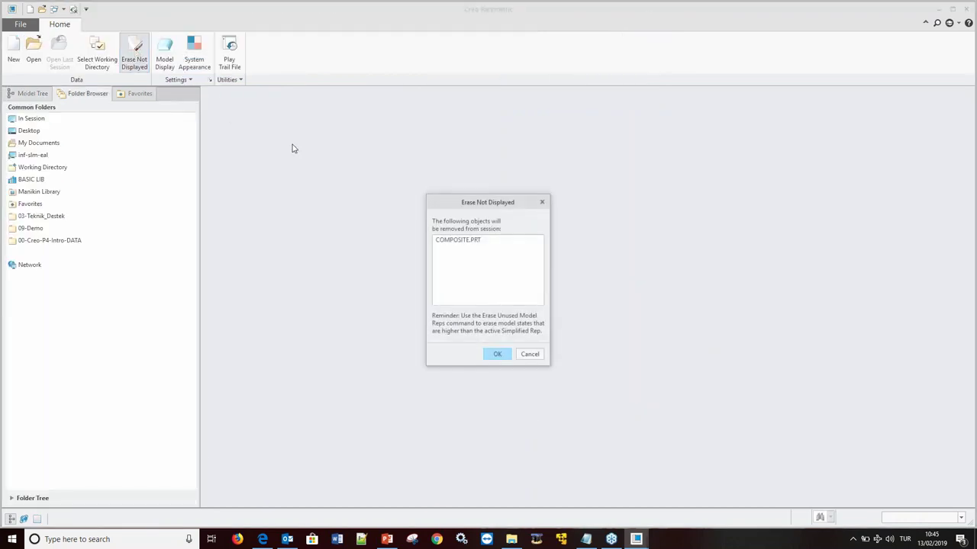
key("Return")
left_click(387, 540)
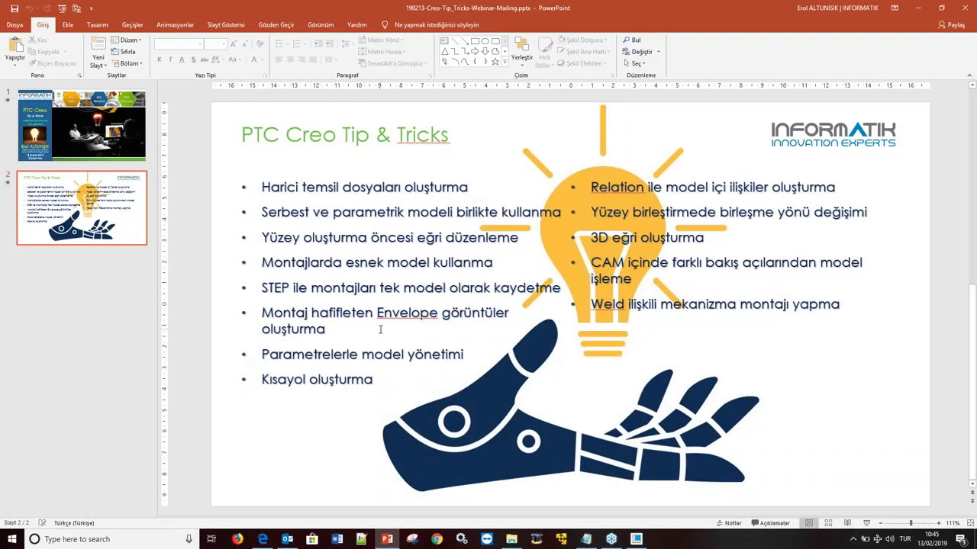
Briefly view Tip&Tricks.txt, then minimize it and PowerPoint to return to Creo.
left_click(586, 539)
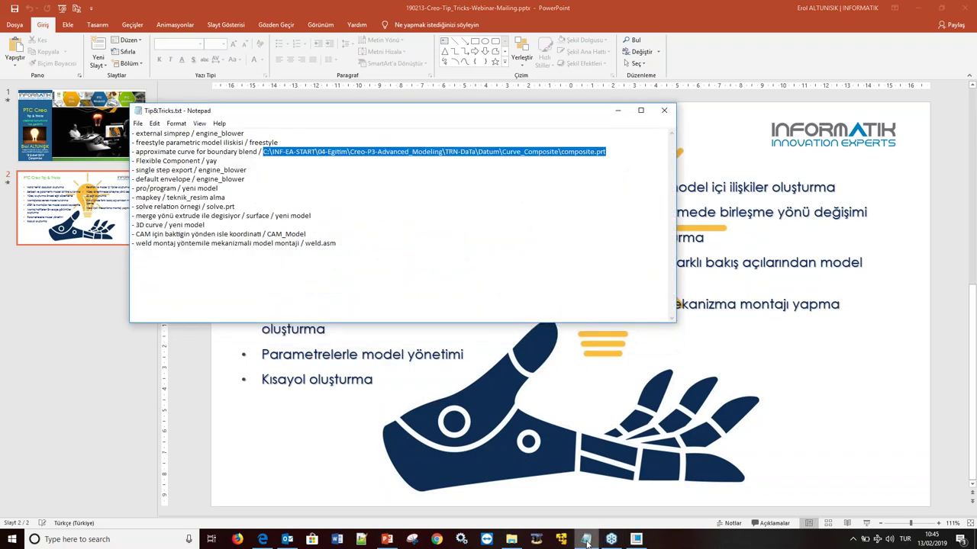
left_click(586, 540)
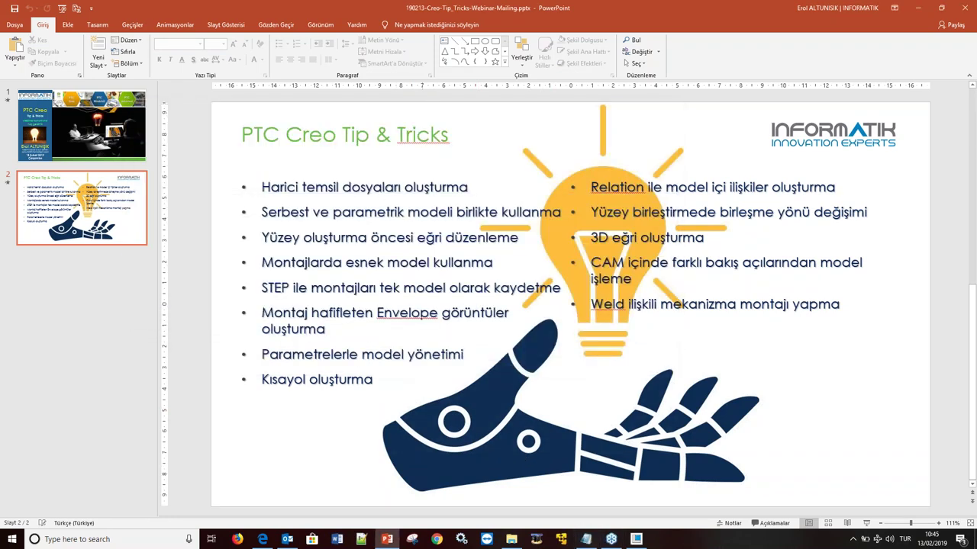
left_click(918, 8)
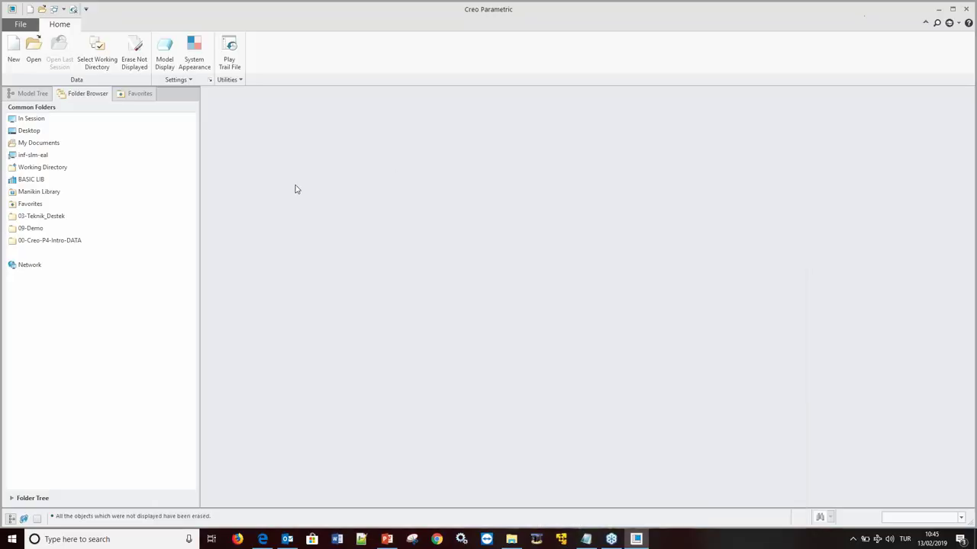
Open the helical spring part yay.prt from the Working Directory.
left_click(34, 52)
left_click(346, 232)
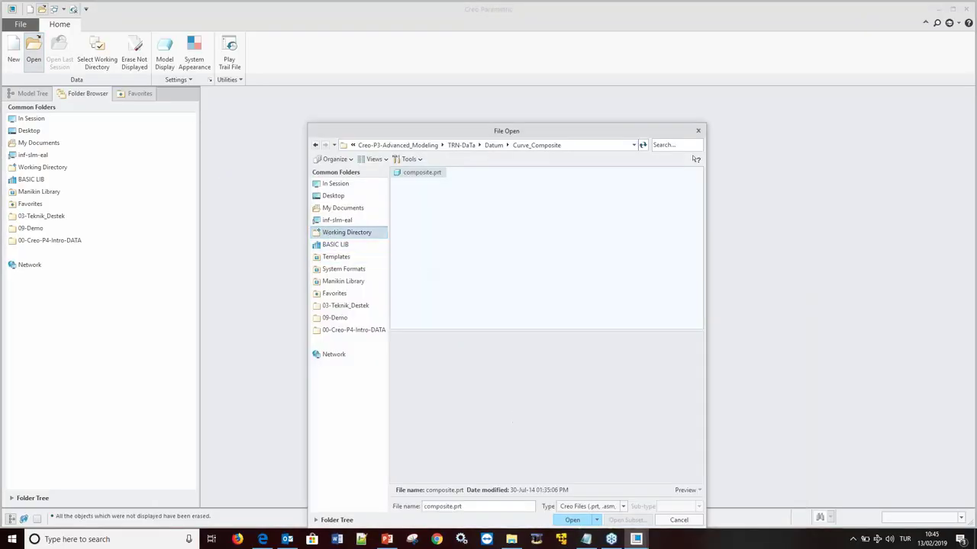
left_click(416, 253)
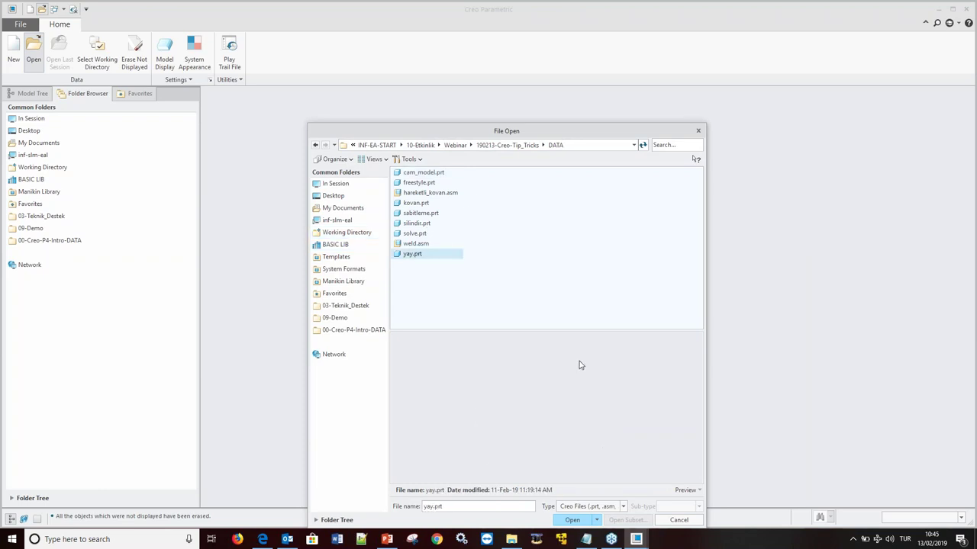
left_click(571, 517)
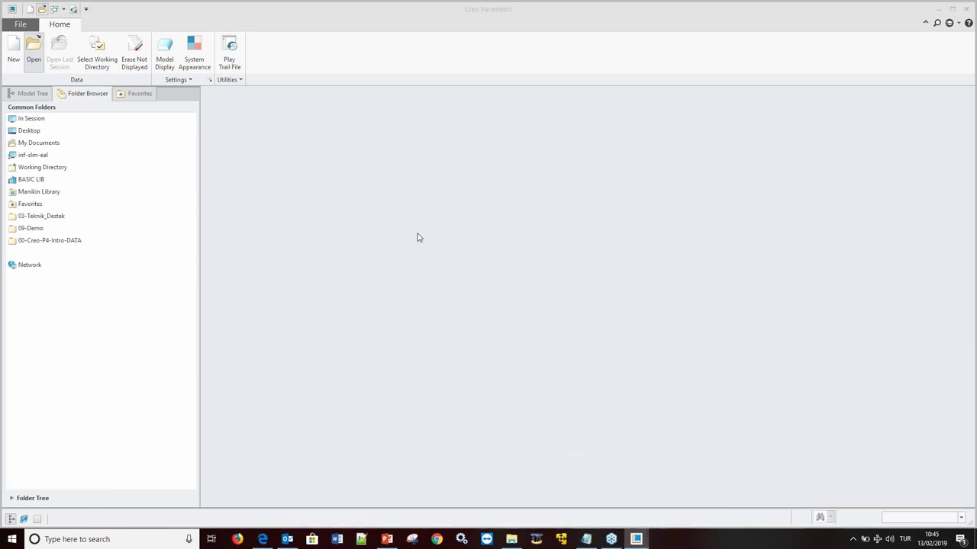
scroll(416, 181, "down", 2)
scroll(449, 188, "up", 1)
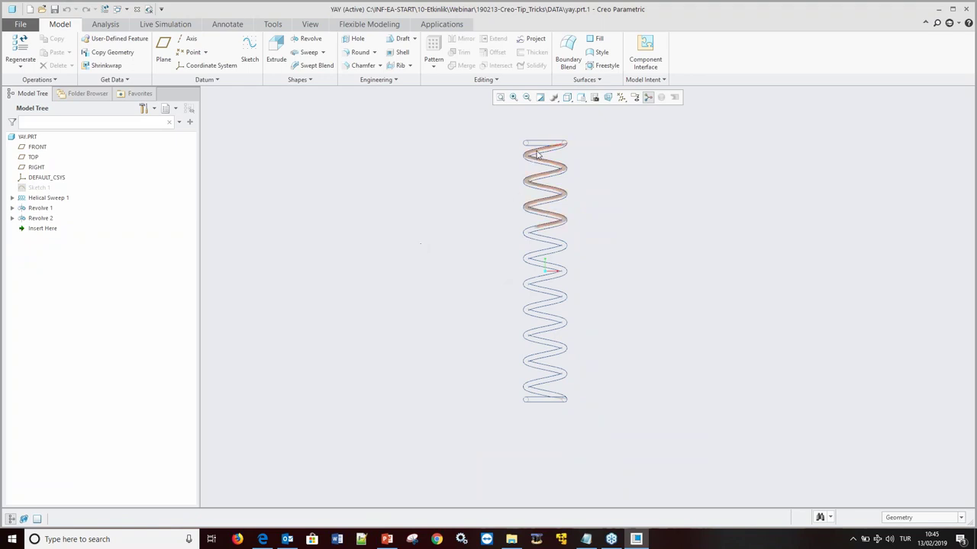
Review yay.prt's MALZEME, AGIRLIK, BOY, DIS and CAP parameters without changes, then show the Open dialog.
left_click(661, 80)
left_click(657, 114)
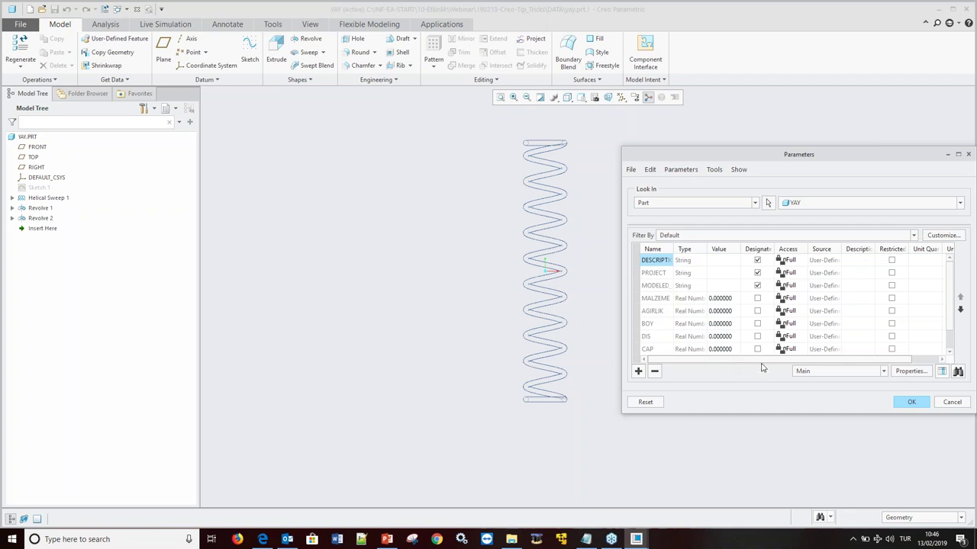
left_click(953, 403)
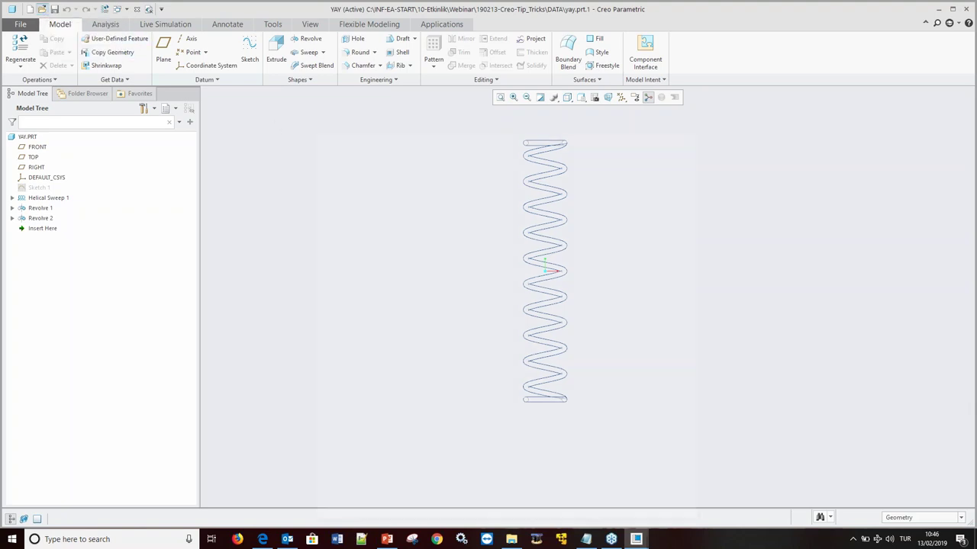
left_click(42, 9)
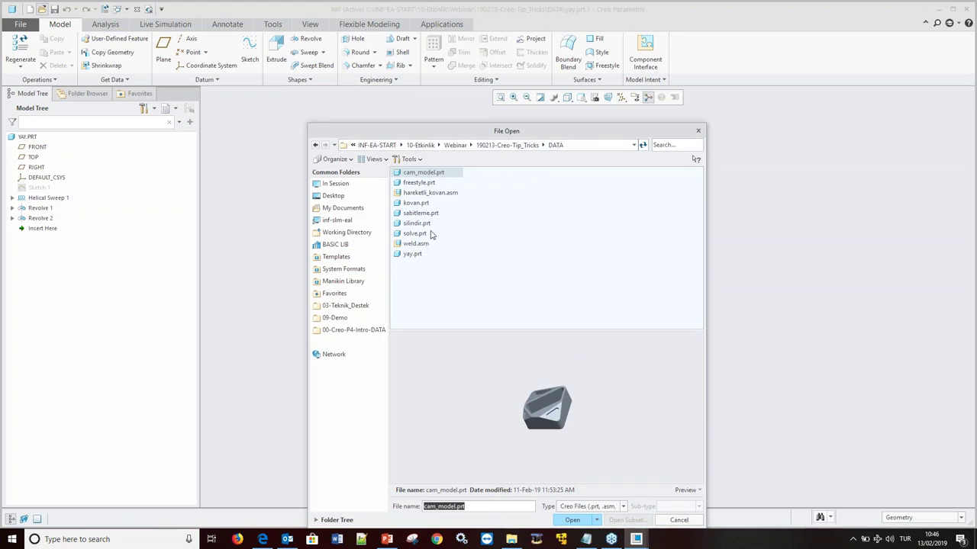
Open hareketli_kovan.asm and view it upright with reflective shading.
left_click(432, 194)
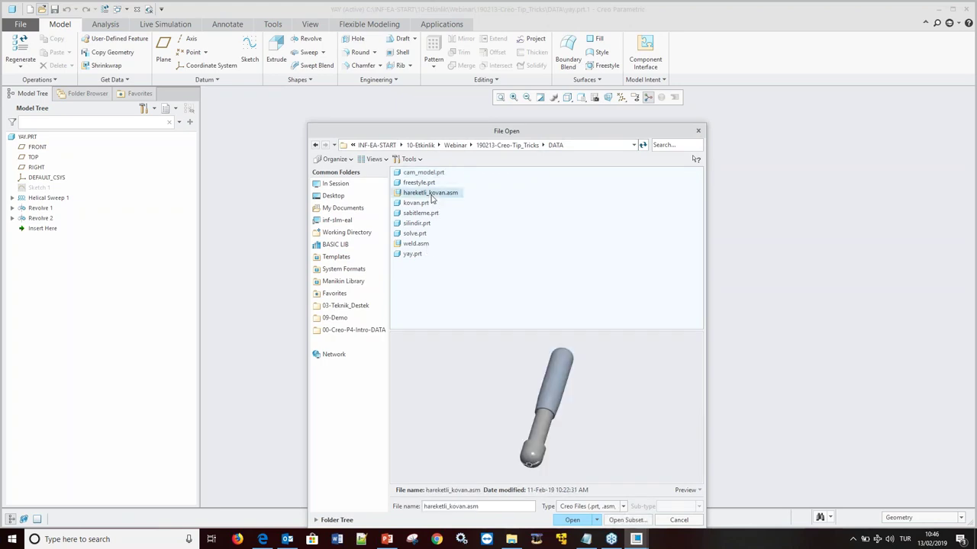
left_click(572, 520)
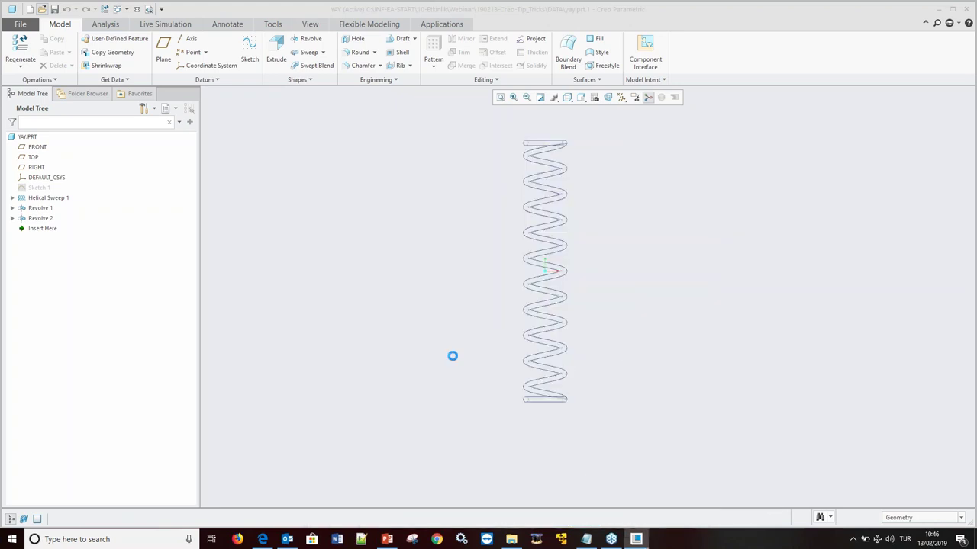
middle_click_drag(434, 216, 547, 172)
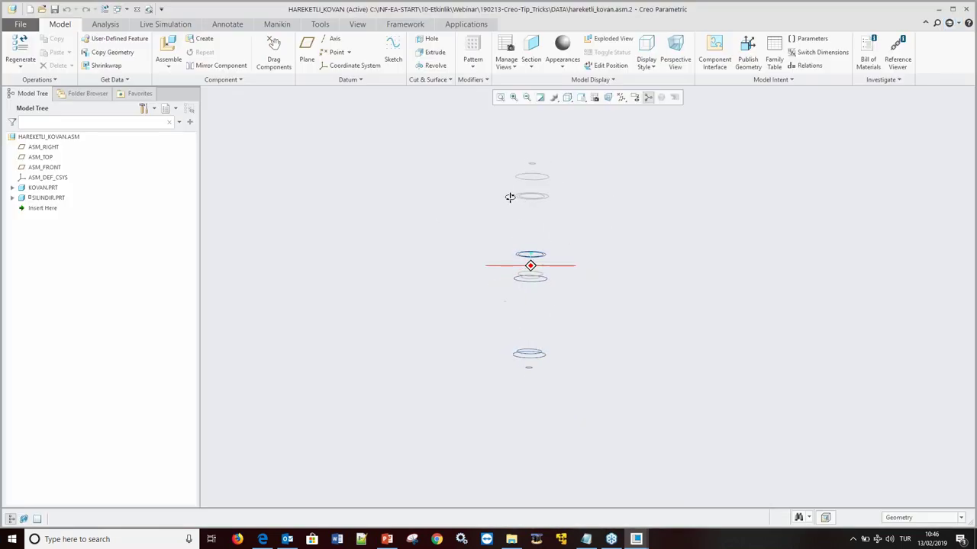
middle_click_drag(547, 171, 509, 200)
left_click(567, 97)
left_click(574, 110)
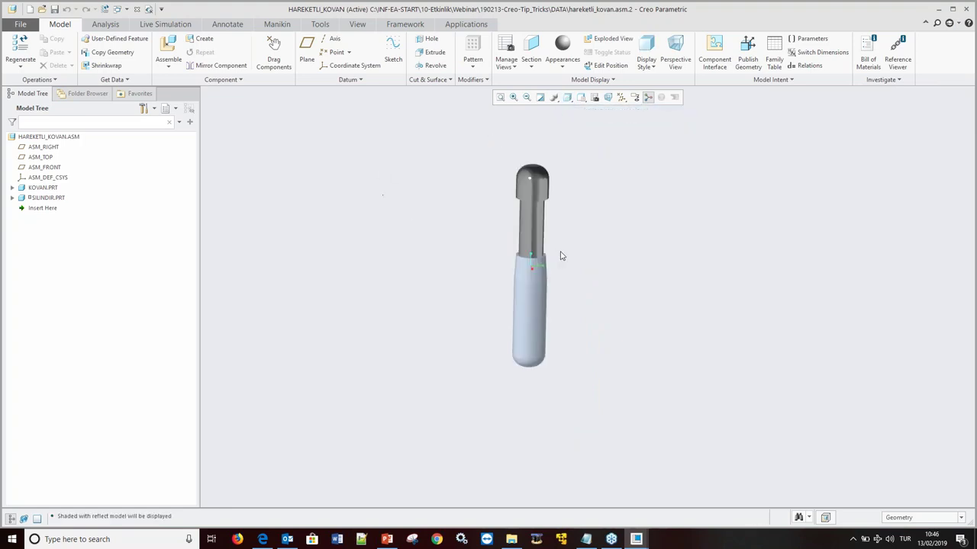
middle_click_drag(562, 255, 297, 216, "shift")
middle_click_drag(449, 221, 394, 181, "ctrl")
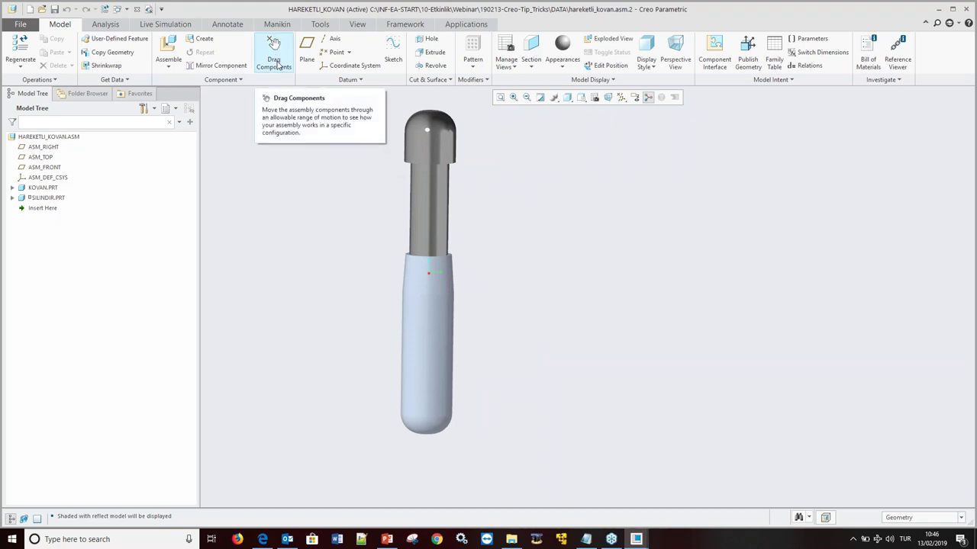
Drag the upper cylinder to a new position and switch to Shading With Edges.
left_click(274, 61)
left_click(412, 161)
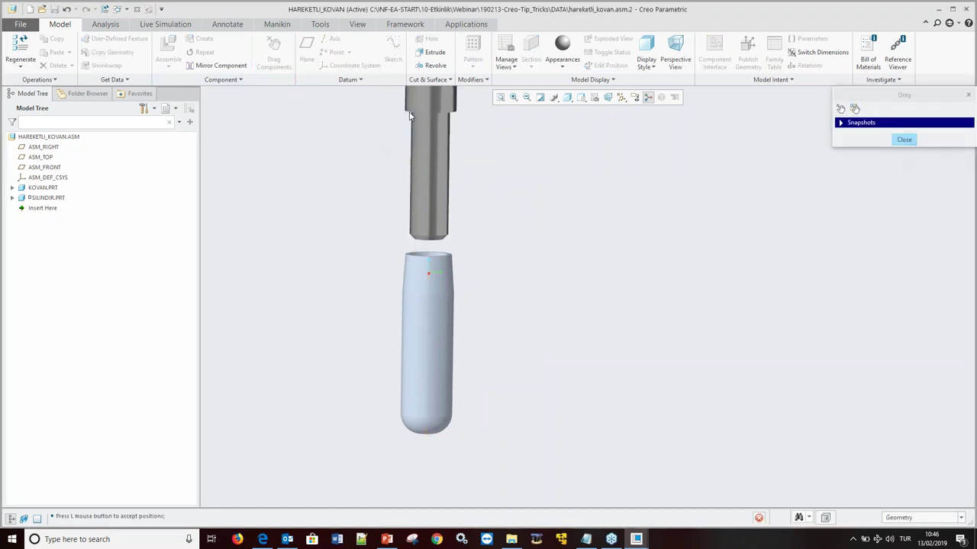
left_click(415, 113)
left_click(904, 140)
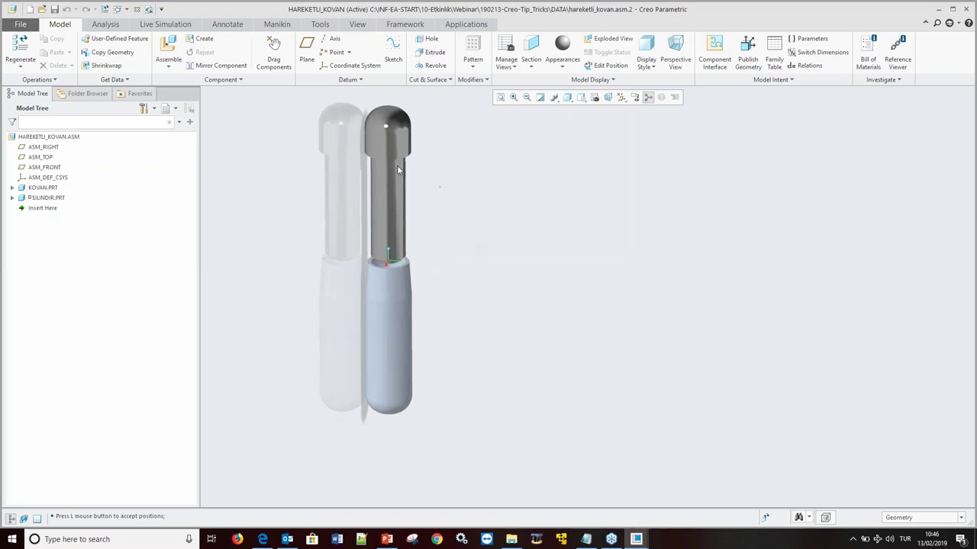
left_click(567, 98)
left_click(568, 122)
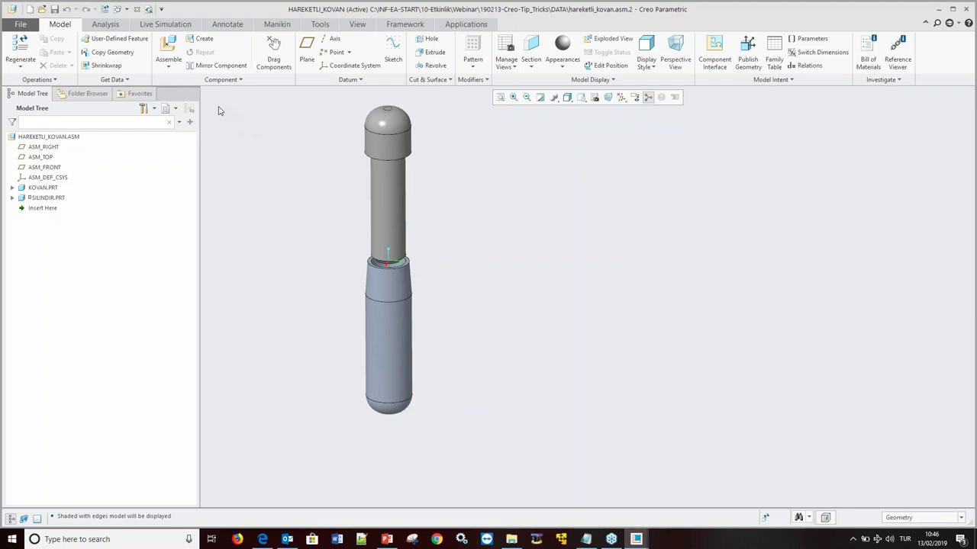
Cancel assembling yay.prt and close the hareketli_kovan assembly window.
left_click(171, 50)
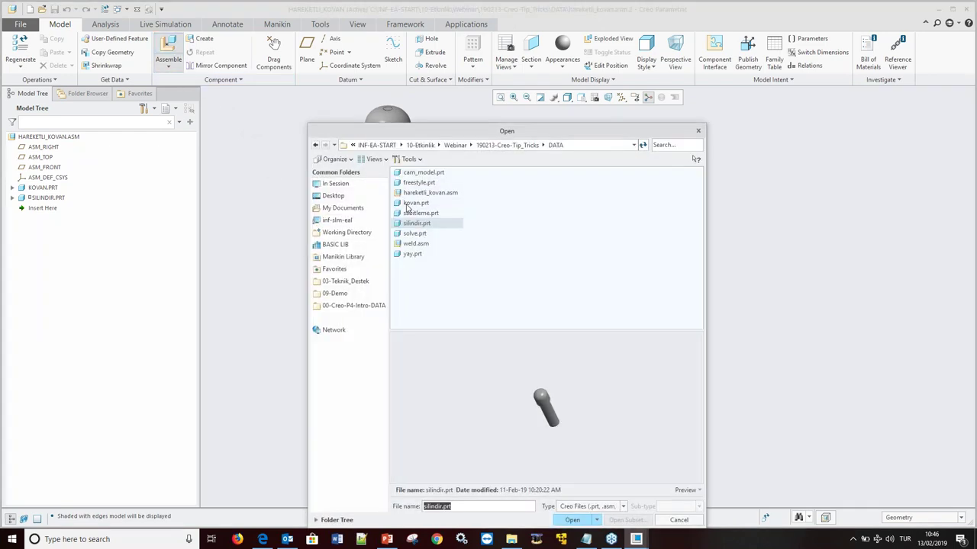
left_click(408, 254)
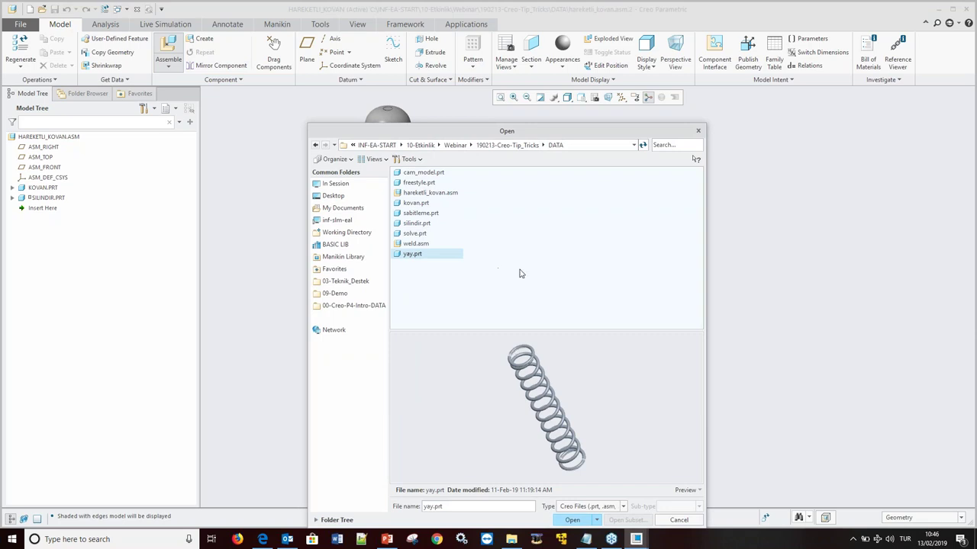
left_click(679, 520)
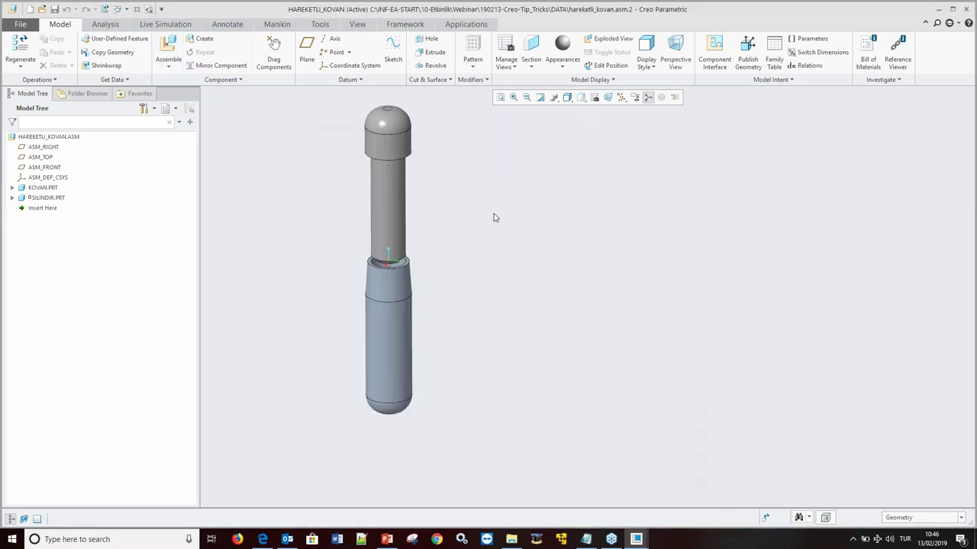
left_click(138, 10)
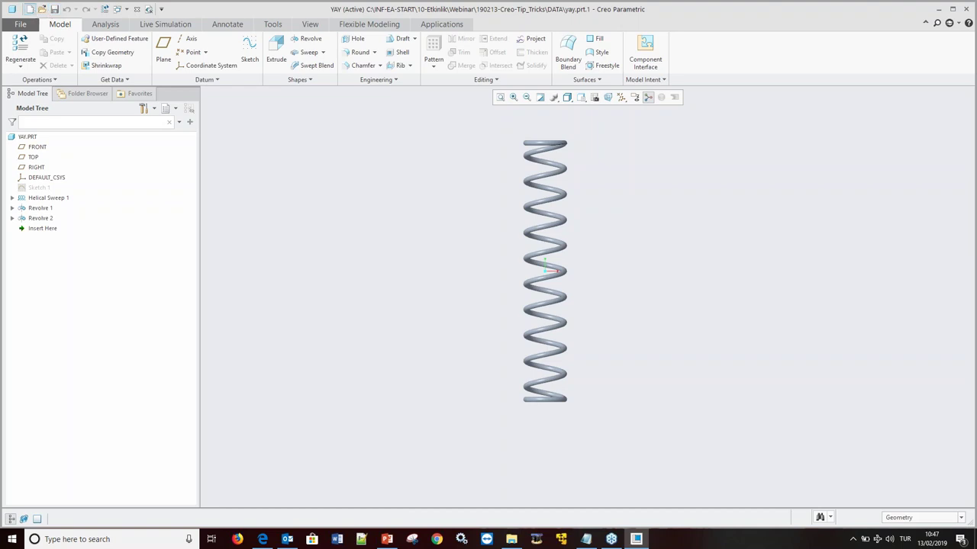
Create a new assembly named ASM0001.
left_click(29, 9)
left_click(342, 203)
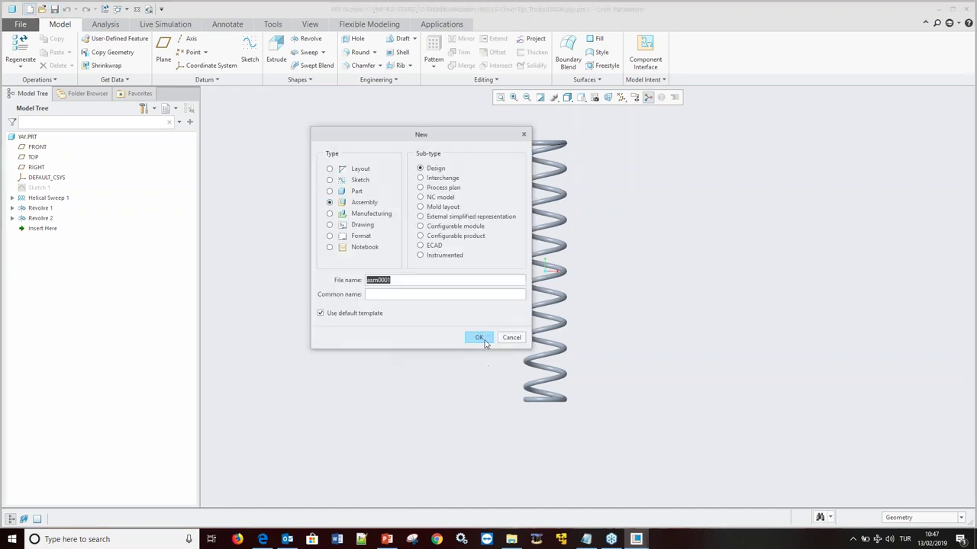
left_click(481, 338)
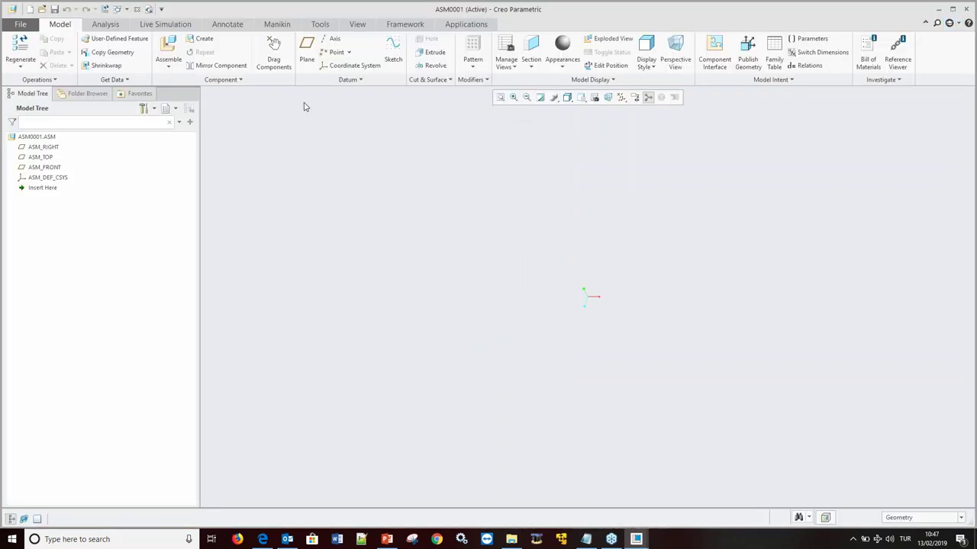
Assemble sabitleme.prt with a Default constraint so it is fully fixed.
left_click(168, 47)
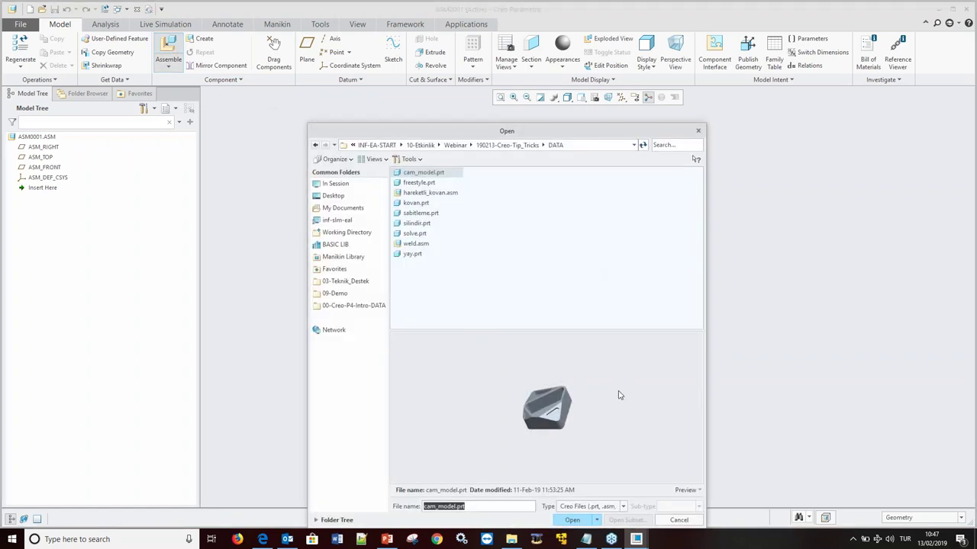
left_click(421, 214)
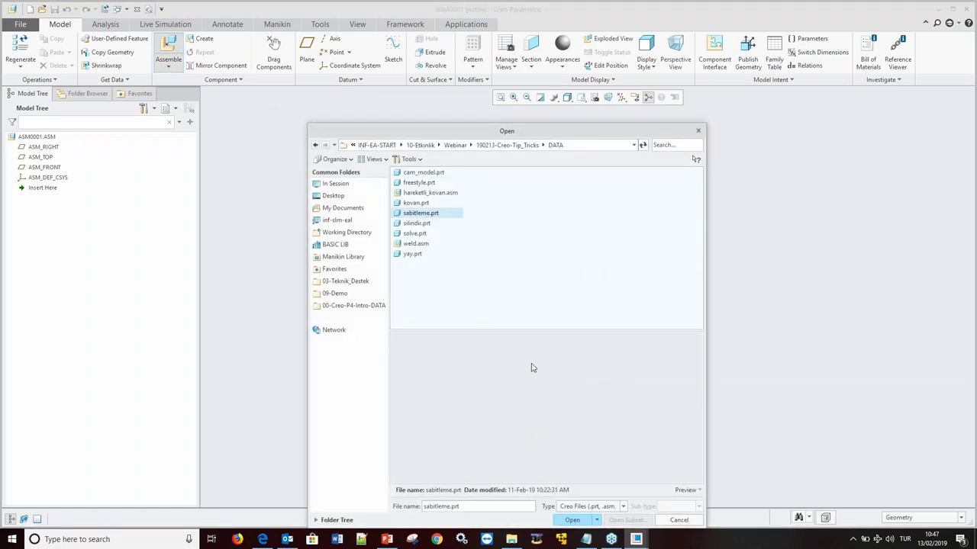
left_click(568, 520)
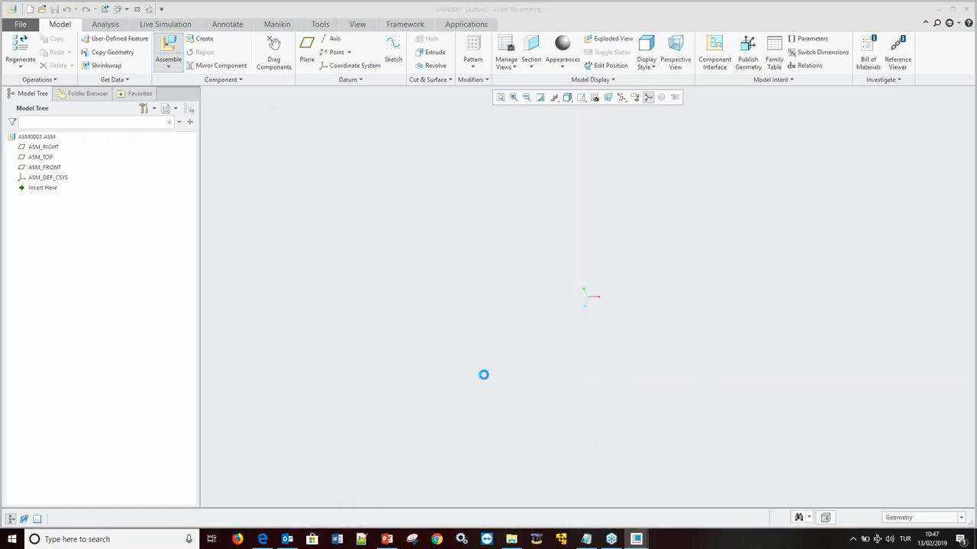
left_click(543, 405)
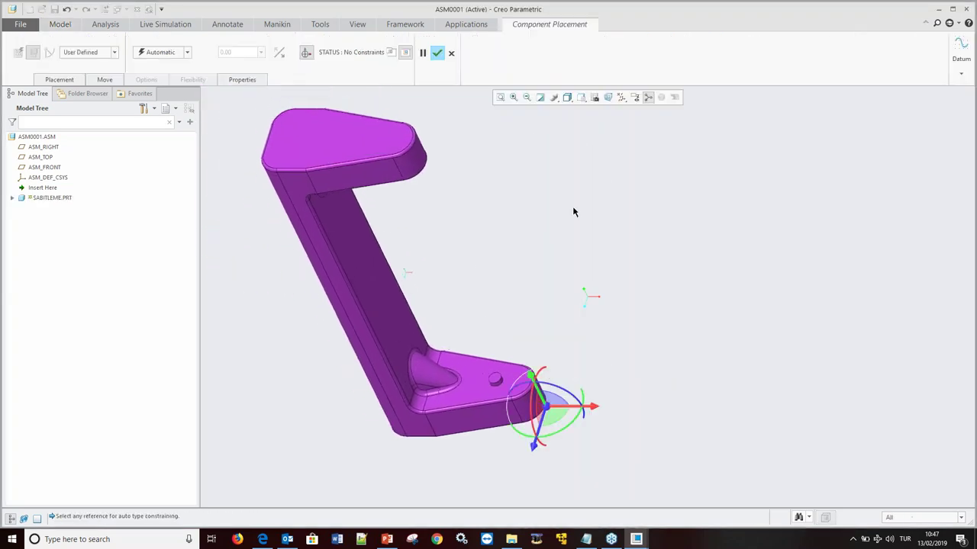
right_click(578, 203)
left_click(599, 307)
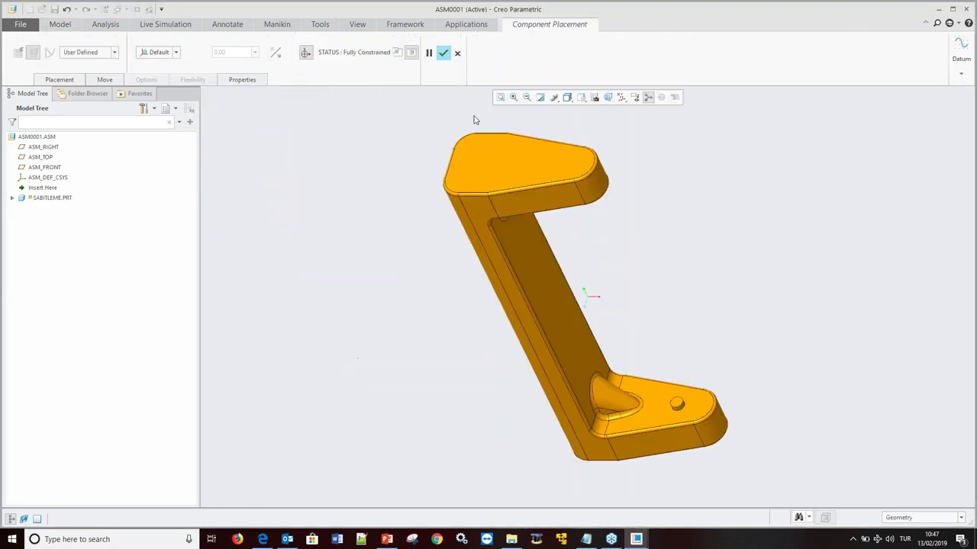
left_click(444, 54)
mouse_move(371, 216)
middle_mouse_down()
mouse_move(511, 201)
mouse_move(438, 203)
mouse_move(458, 201)
middle_mouse_up()
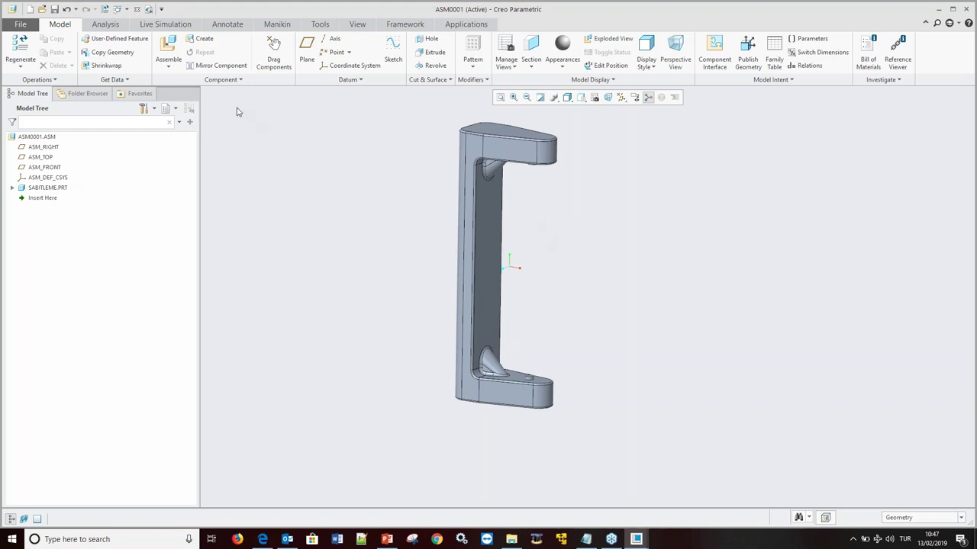
Bring yay.prt into ASM0001 and show datum axes.
left_click(174, 47)
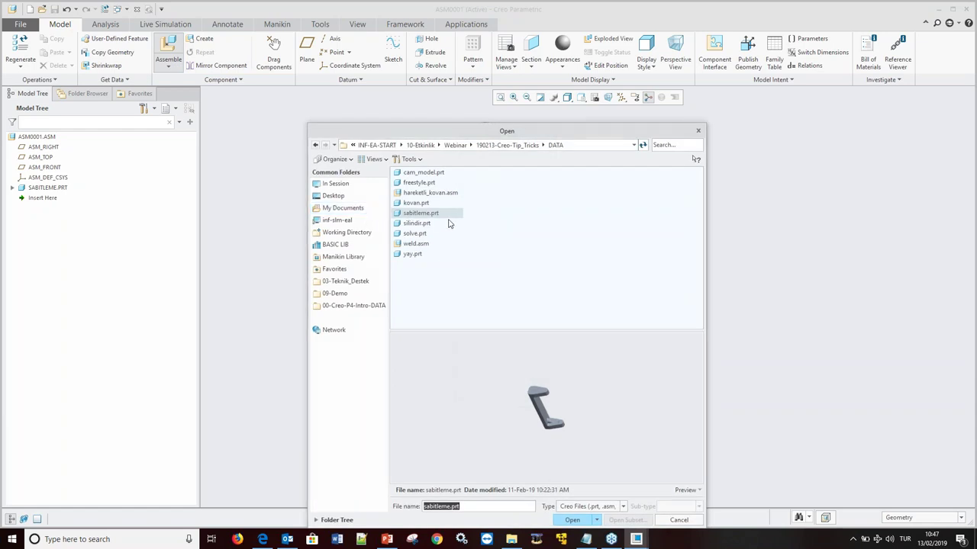
left_click(410, 255)
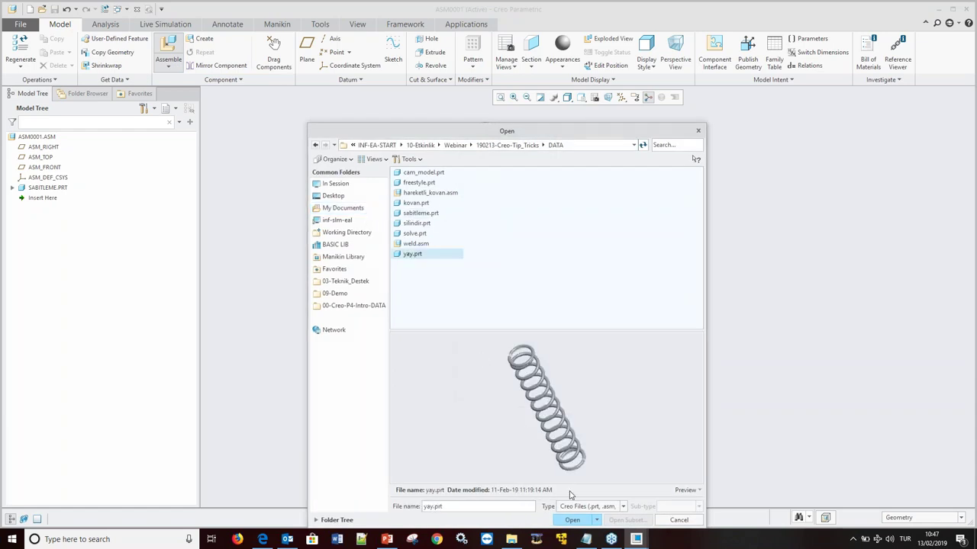
left_click(574, 521)
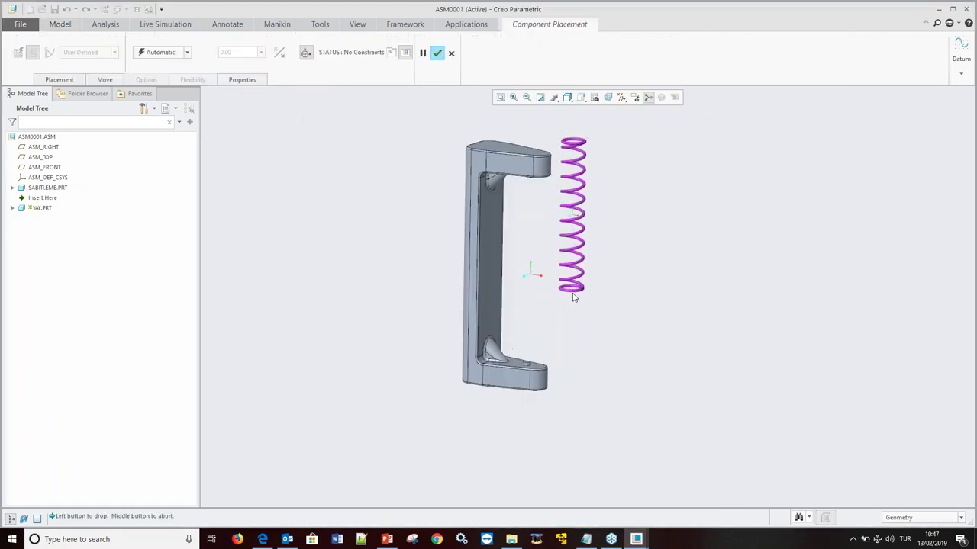
left_click(607, 341)
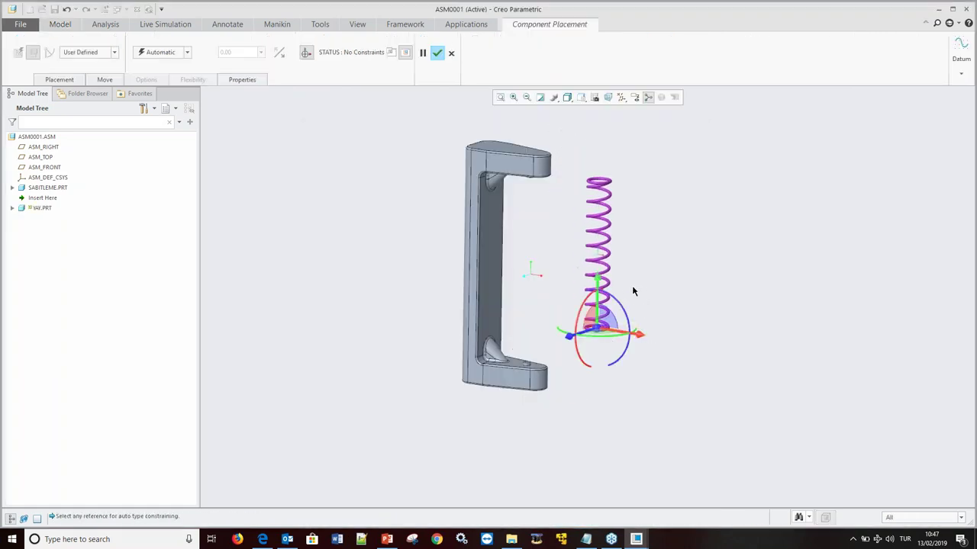
left_click(621, 97)
left_click(626, 120)
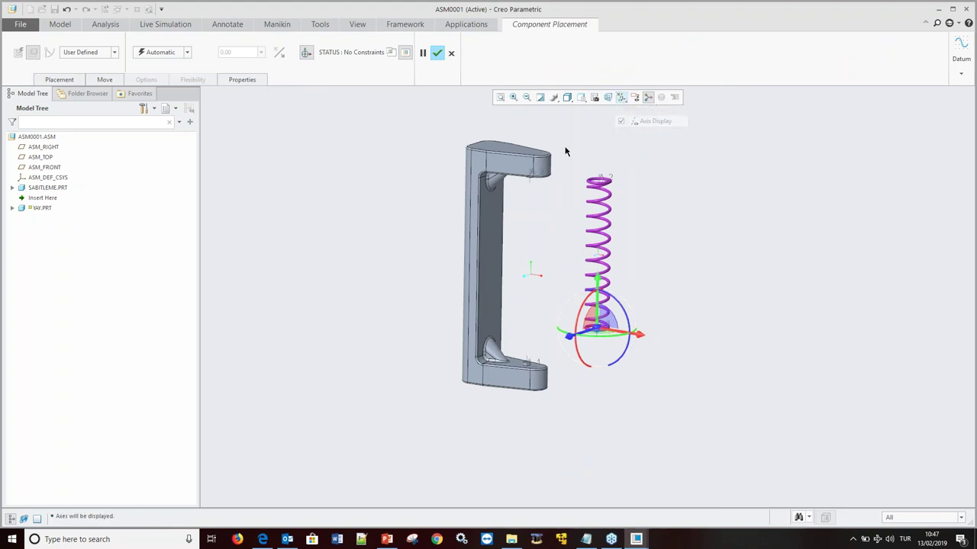
Make the spring's central axis Coincident with the bracket's hole axis.
left_click(60, 81)
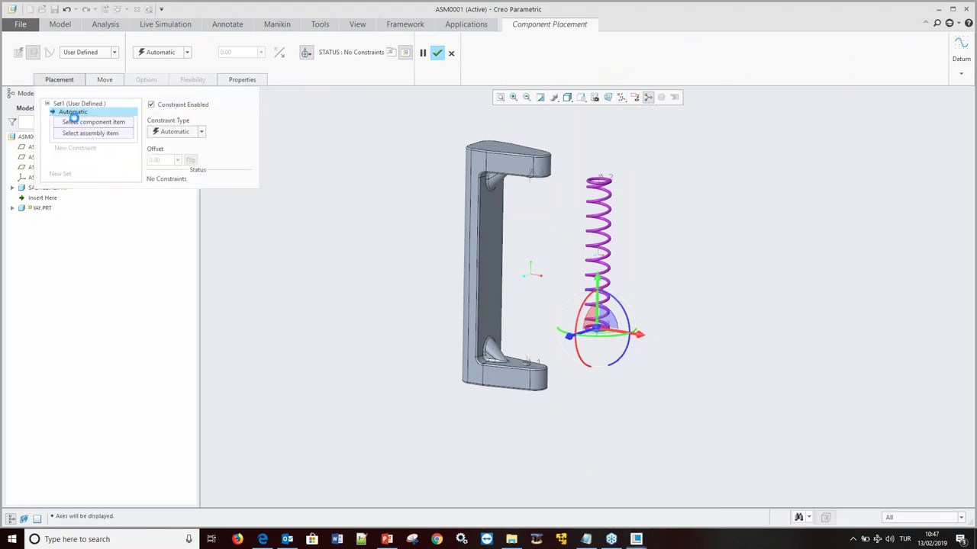
left_click(602, 181)
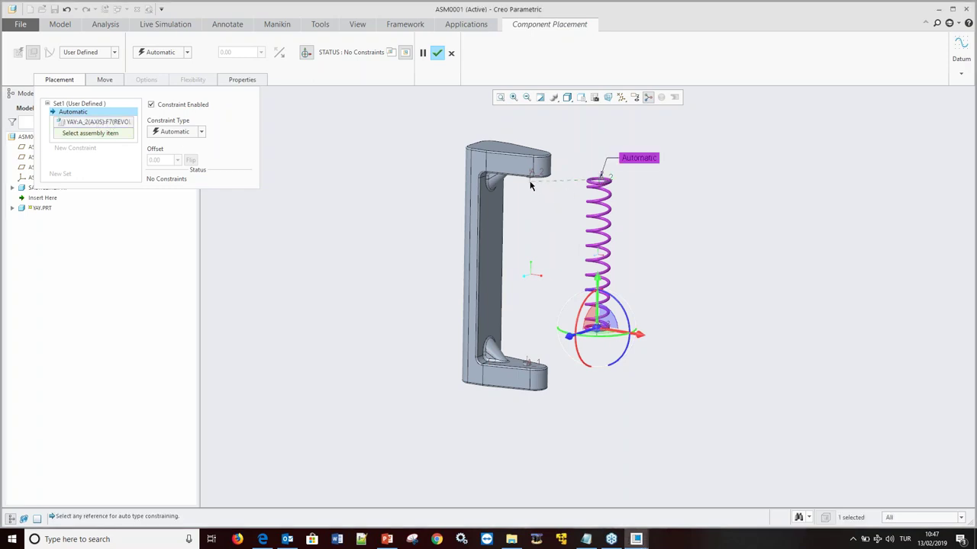
left_click(534, 177)
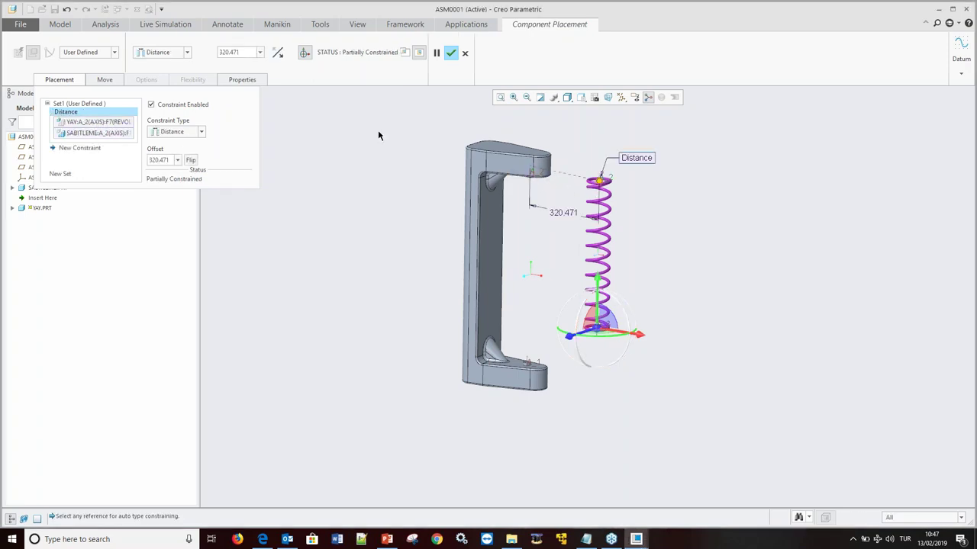
left_click(165, 54)
left_click(166, 90)
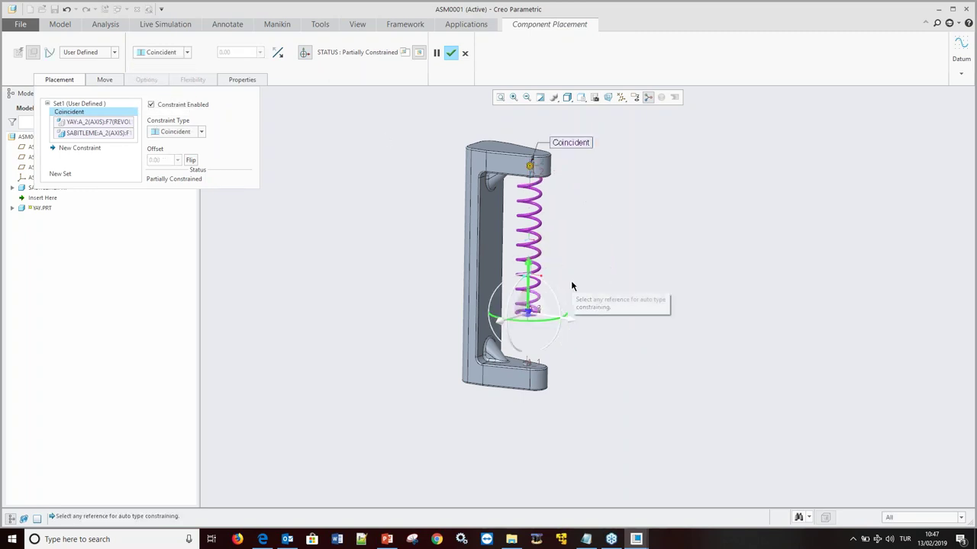
scroll(516, 329, "down", 3)
scroll(541, 302, "up", 2)
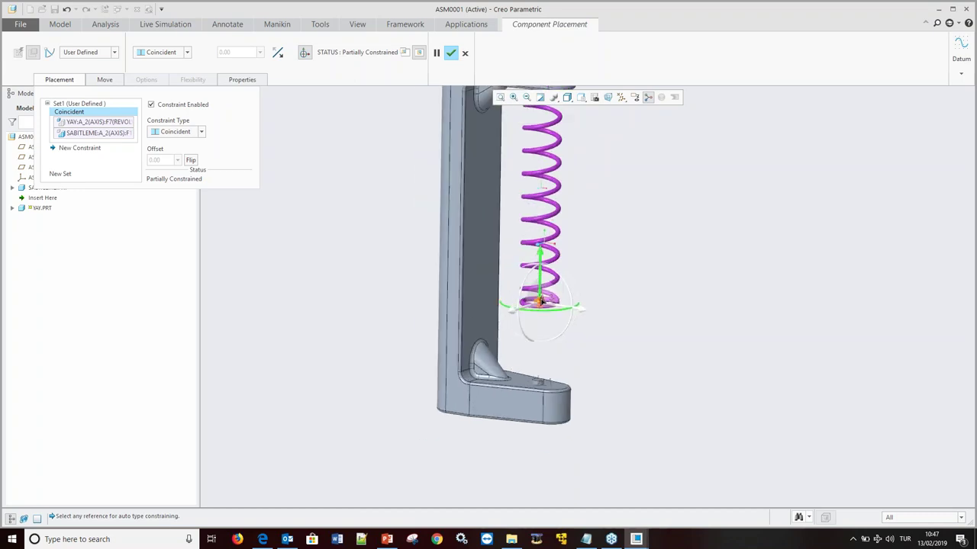
scroll(540, 302, "up", 1)
left_click_drag(539, 290, 539, 325)
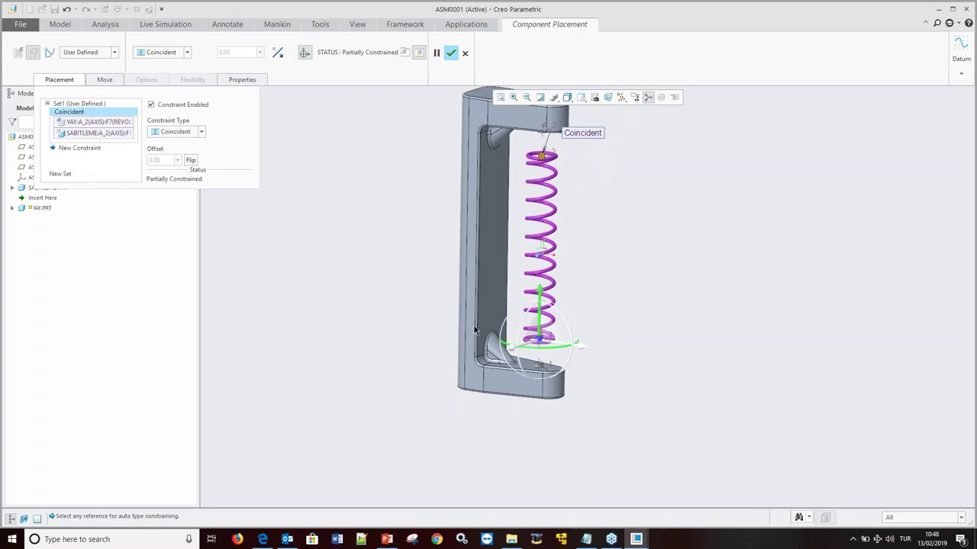
Make the spring's TOP plane Coincident with the bracket's lower boss surface, then confirm.
left_click(622, 97)
left_click(620, 154)
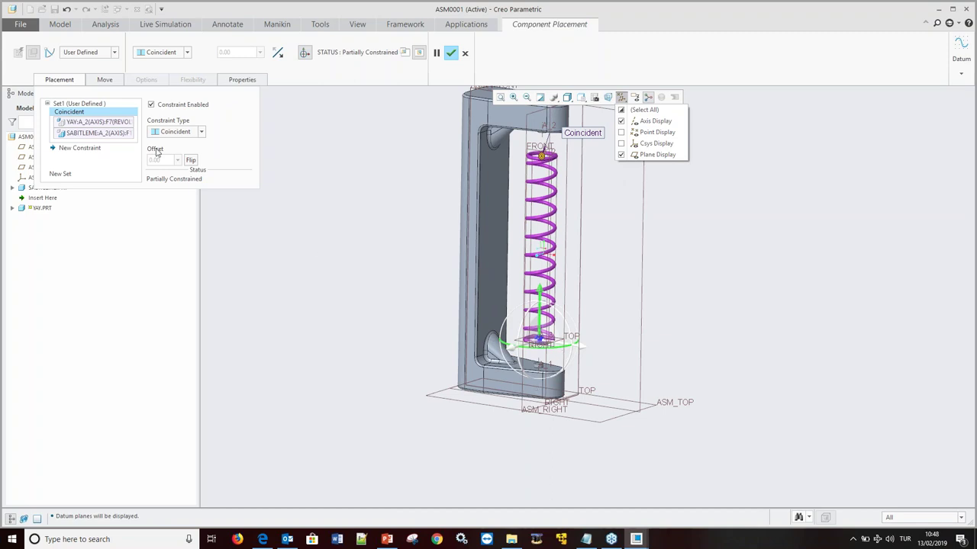
scroll(563, 371, "up", 2)
scroll(558, 319, "up", 1)
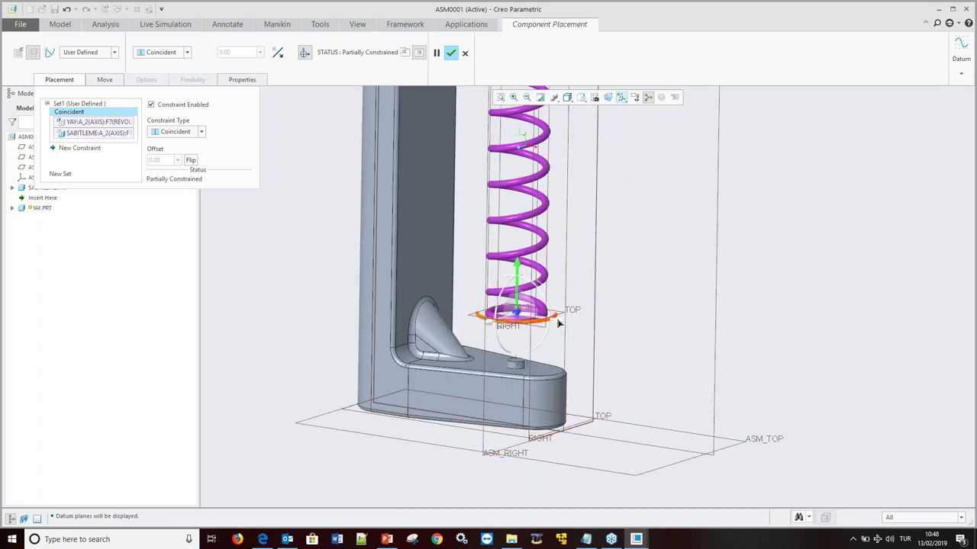
scroll(563, 312, "up", 2)
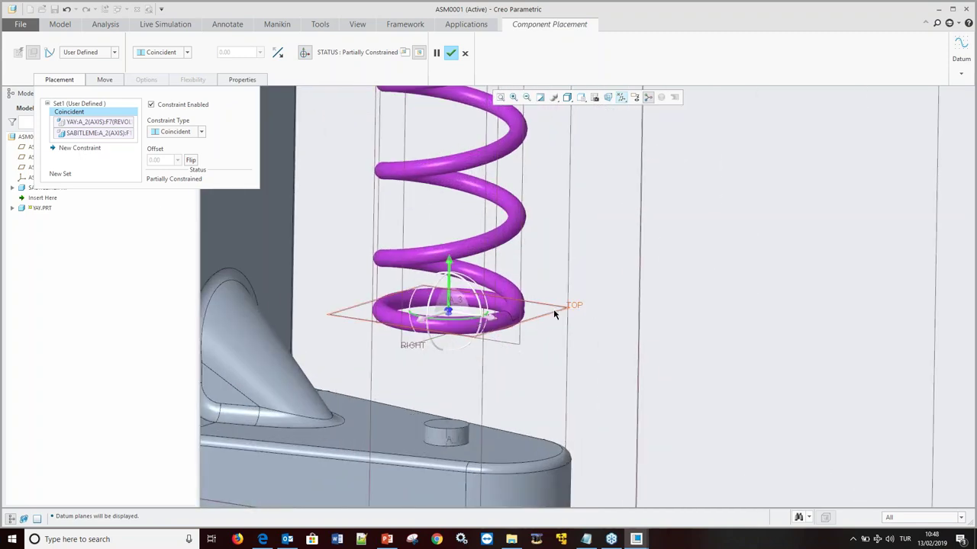
left_click(553, 309)
left_click(453, 423)
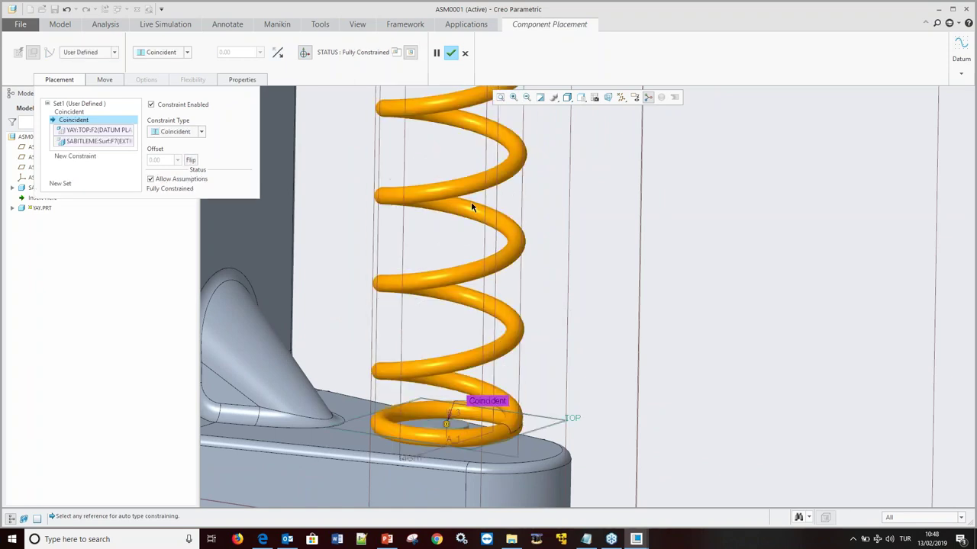
left_click(453, 53)
Hide datum planes and bring up the right-click menu for YAY.PRT in the Model Tree.
scroll(534, 252, "down", 2)
scroll(417, 261, "down", 2)
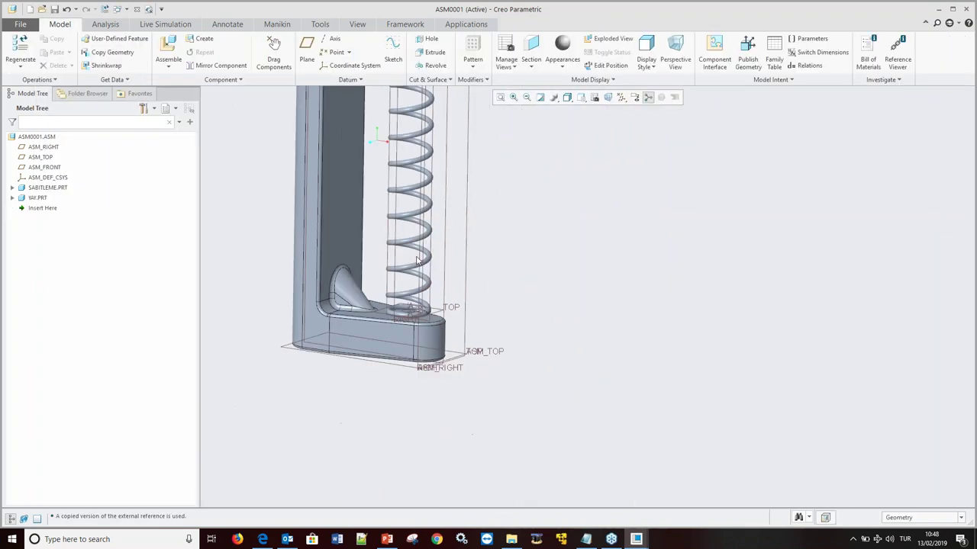
scroll(417, 262, "down", 1)
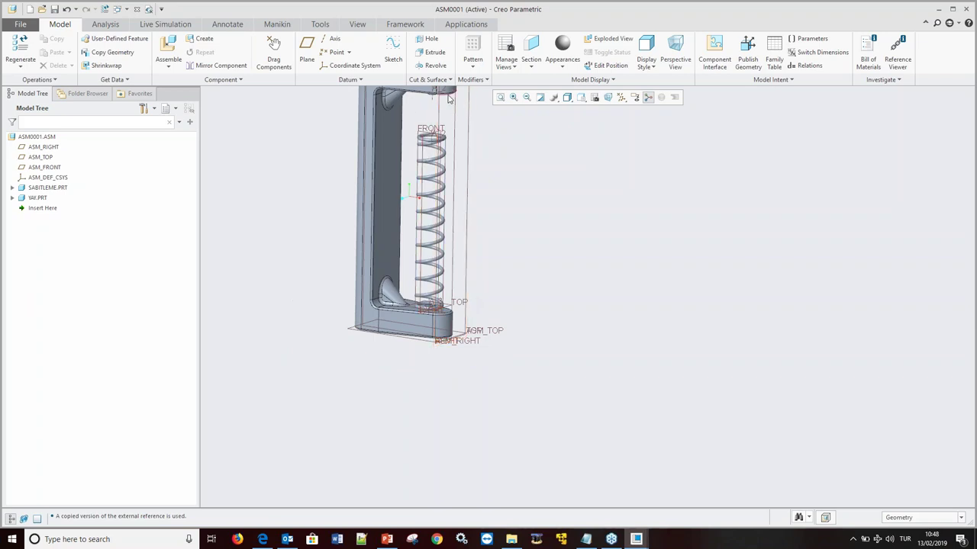
left_click(623, 98)
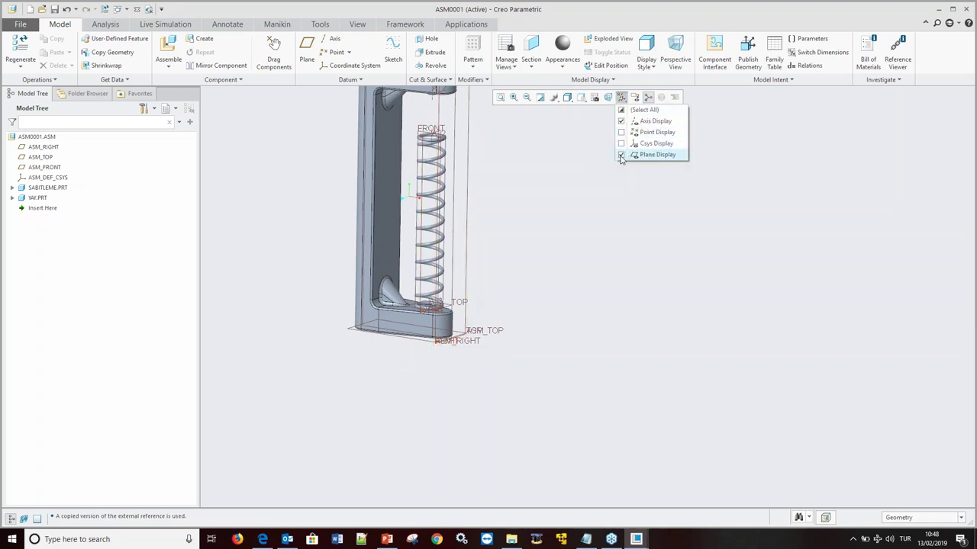
left_click(621, 155)
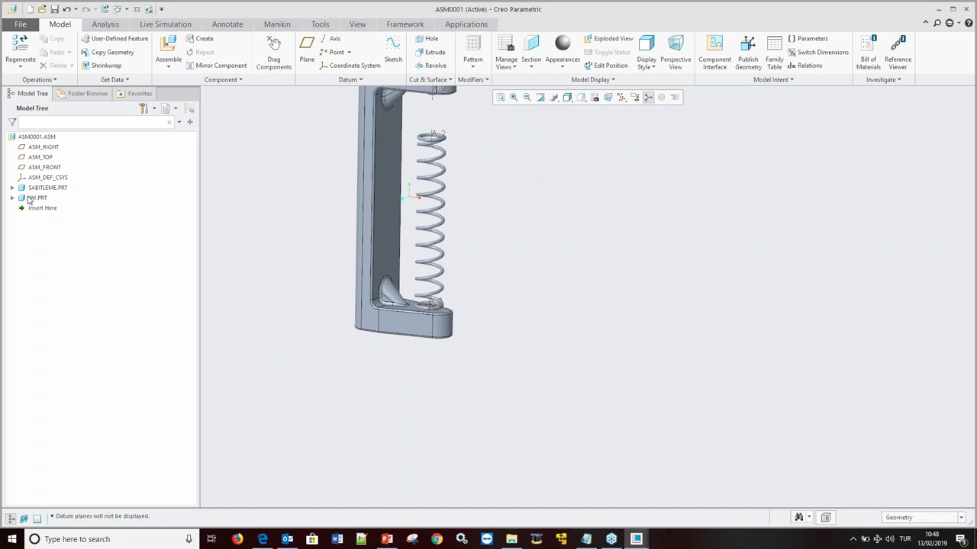
left_click(31, 200)
right_click(31, 200)
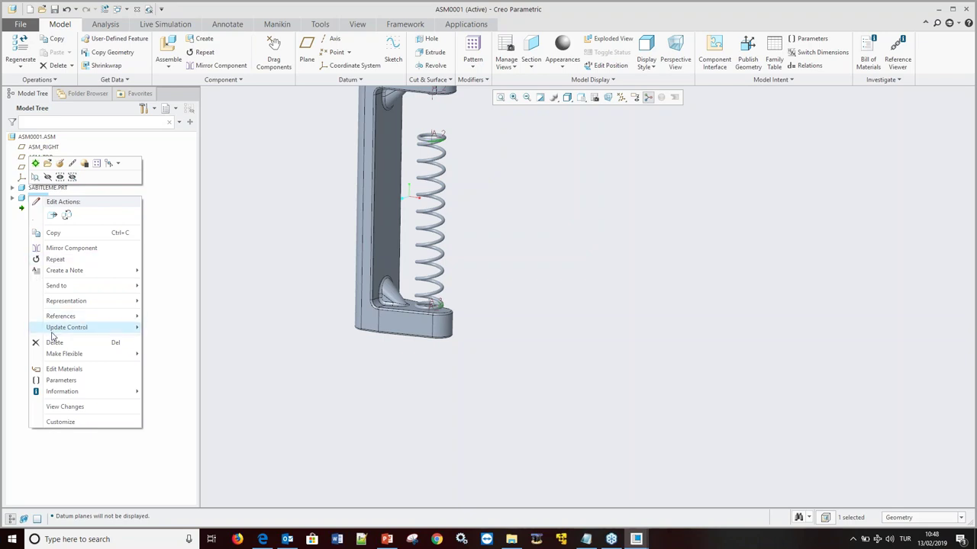
mouse_move(64, 354)
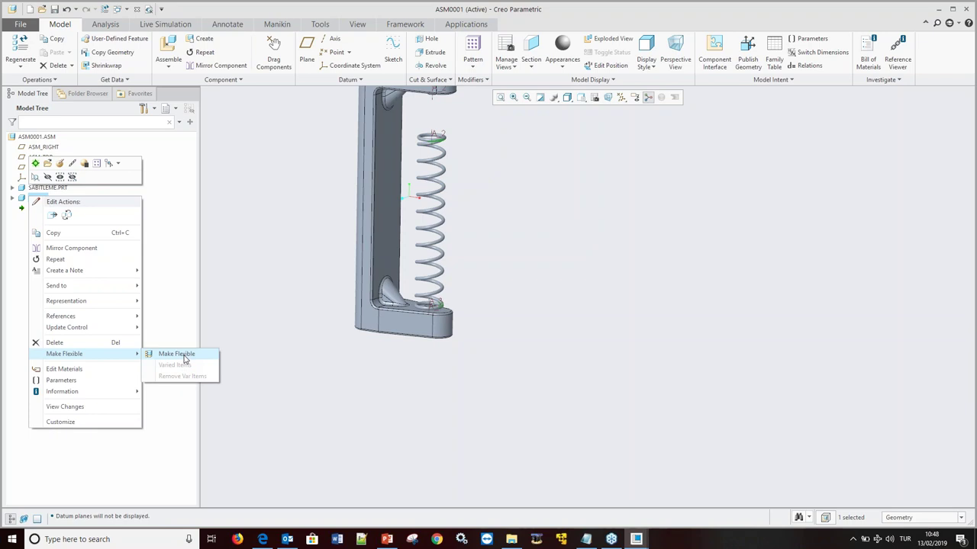
Make the spring YAY flexible and display its profile and section dimensions.
left_click(184, 355)
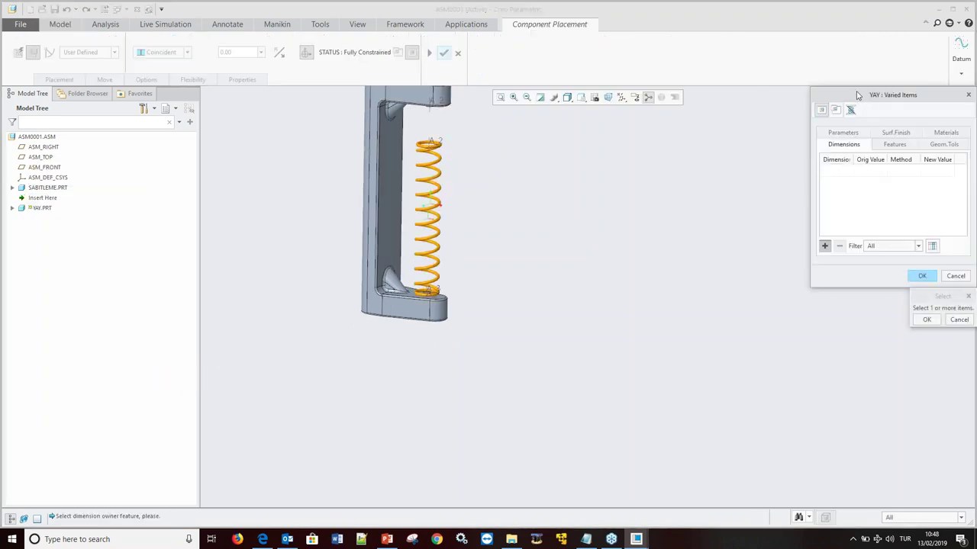
left_click(434, 208)
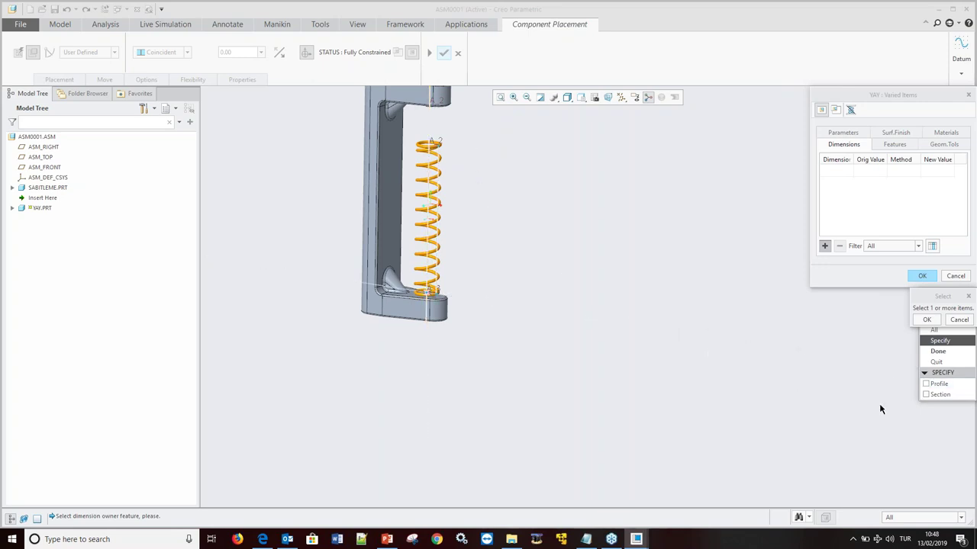
left_click(941, 394)
left_click(939, 383)
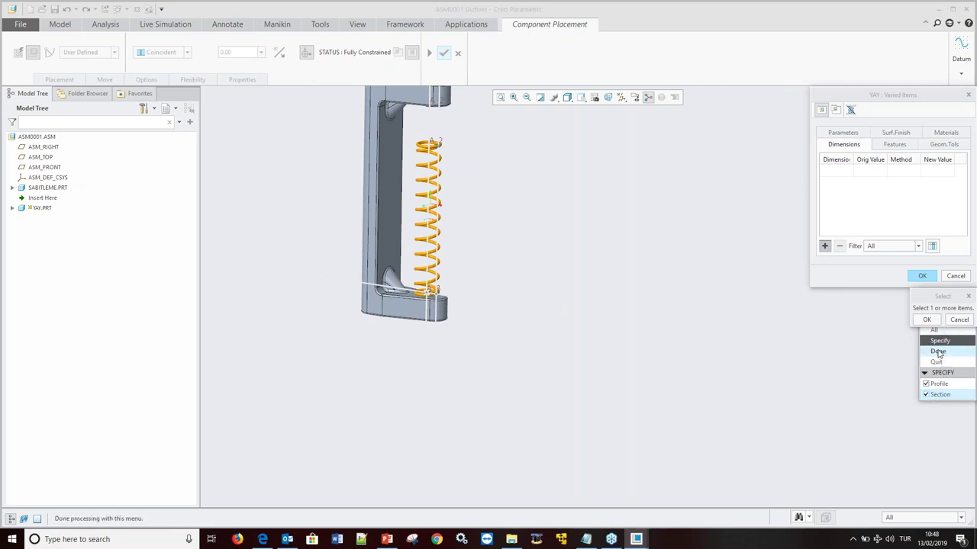
left_click(938, 352)
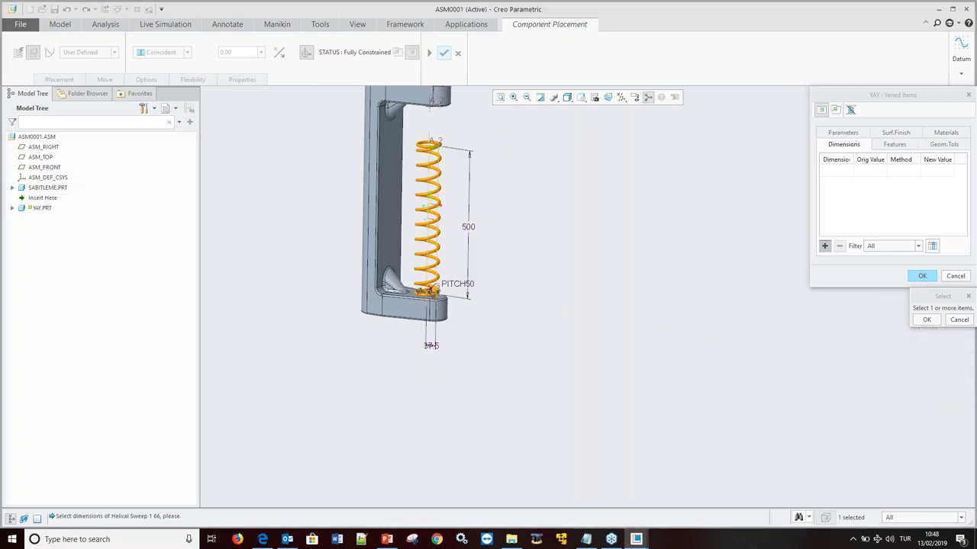
left_click(926, 321)
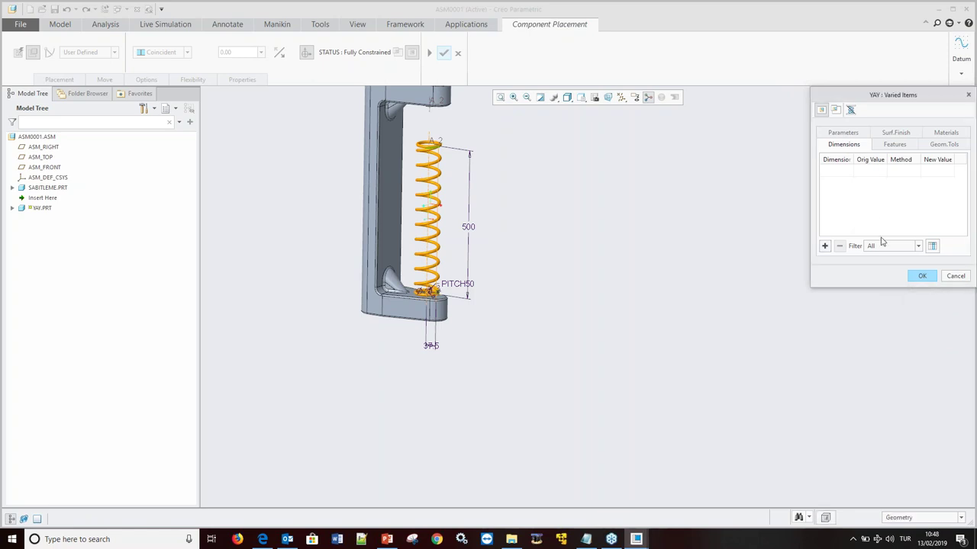
Add the spring's 500 length dimension as varied item d3.
left_click(845, 170)
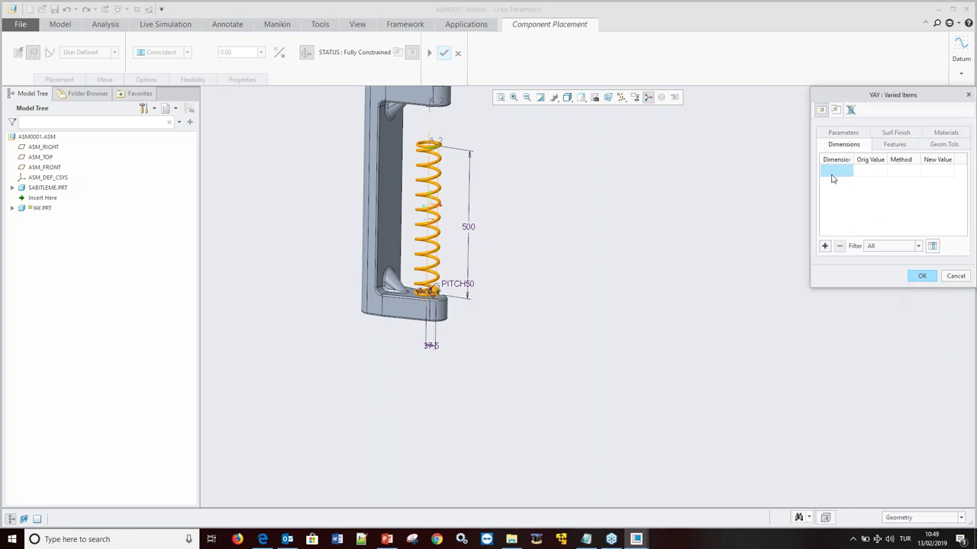
left_click(471, 232)
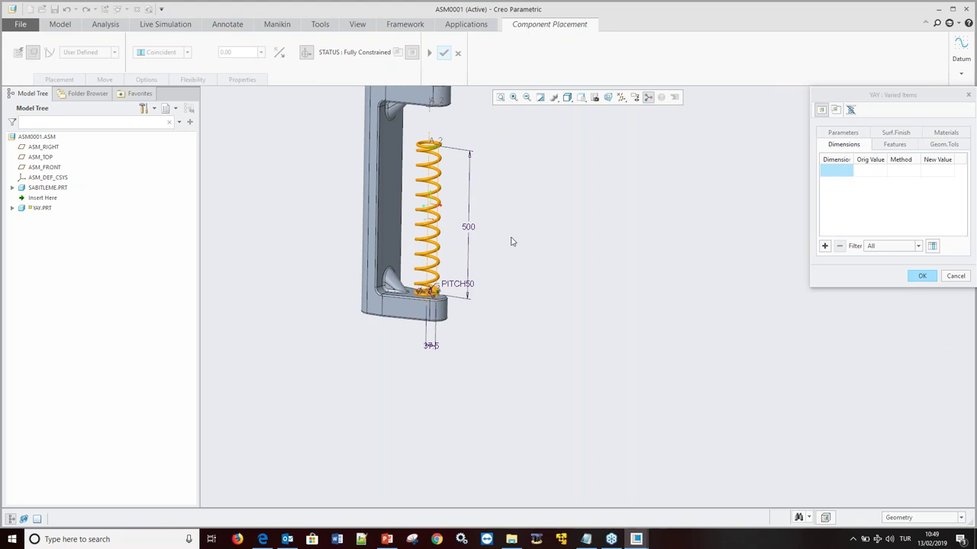
left_click(824, 246)
left_click(444, 230)
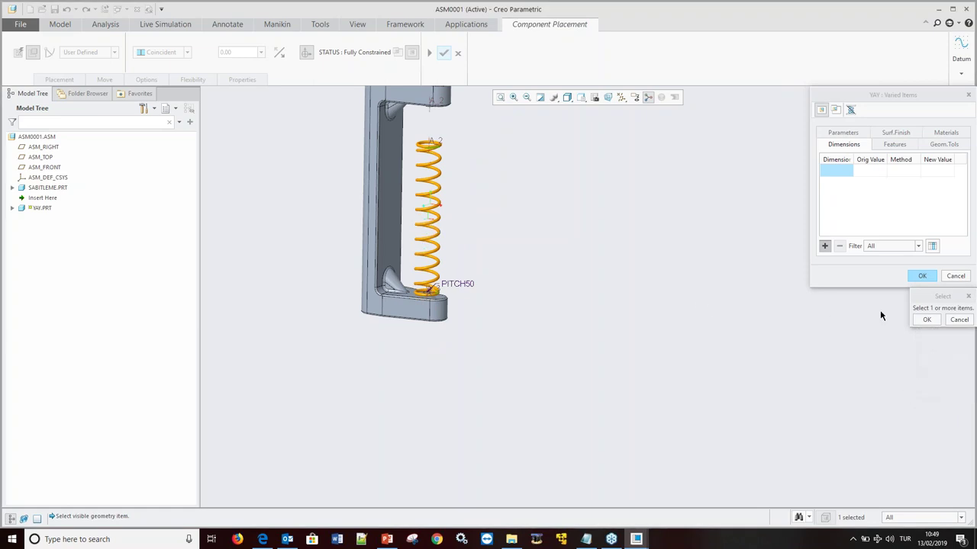
left_click(959, 321)
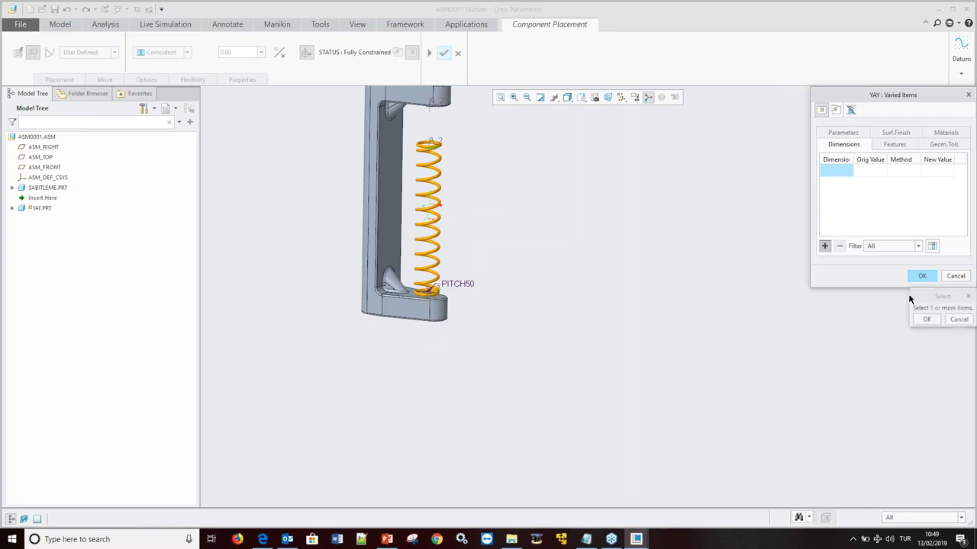
left_click(421, 214)
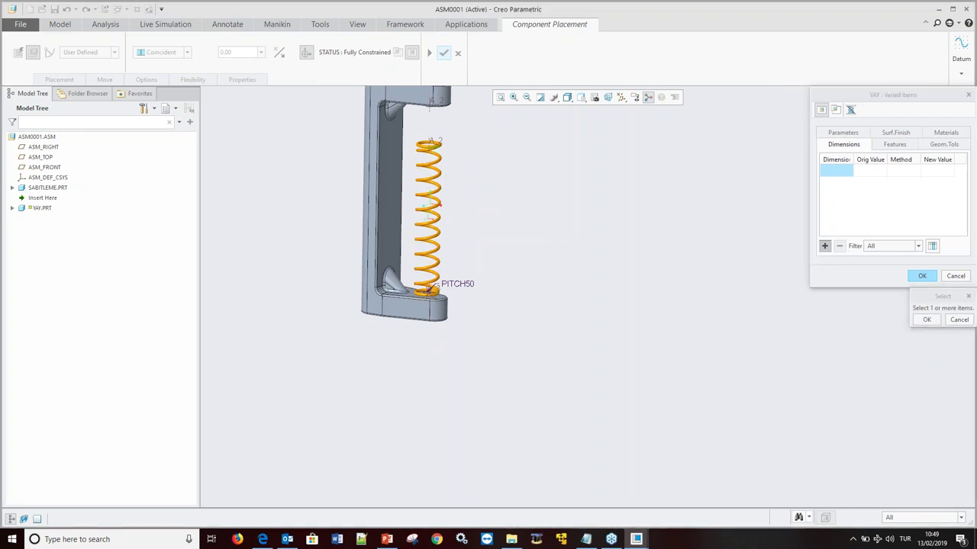
left_click(925, 384)
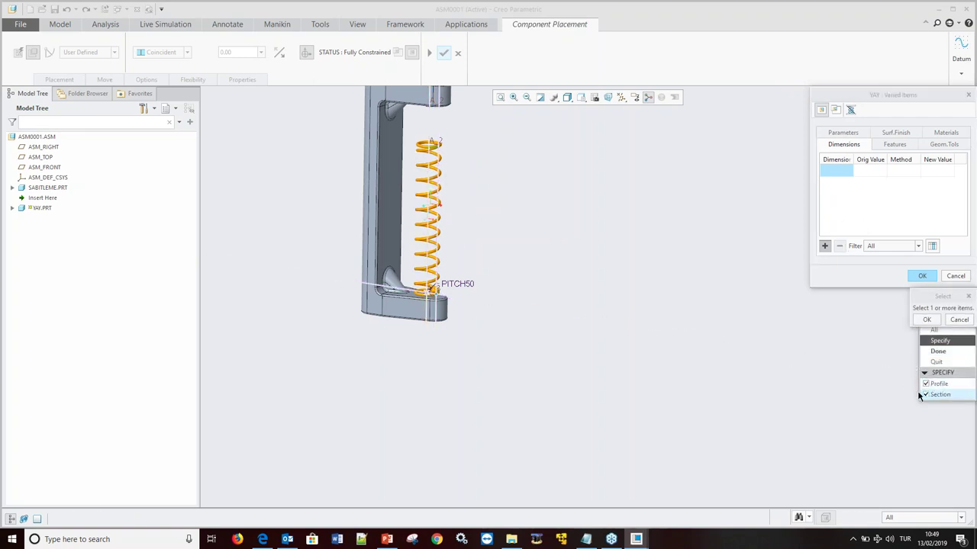
left_click(938, 351)
left_click(470, 230)
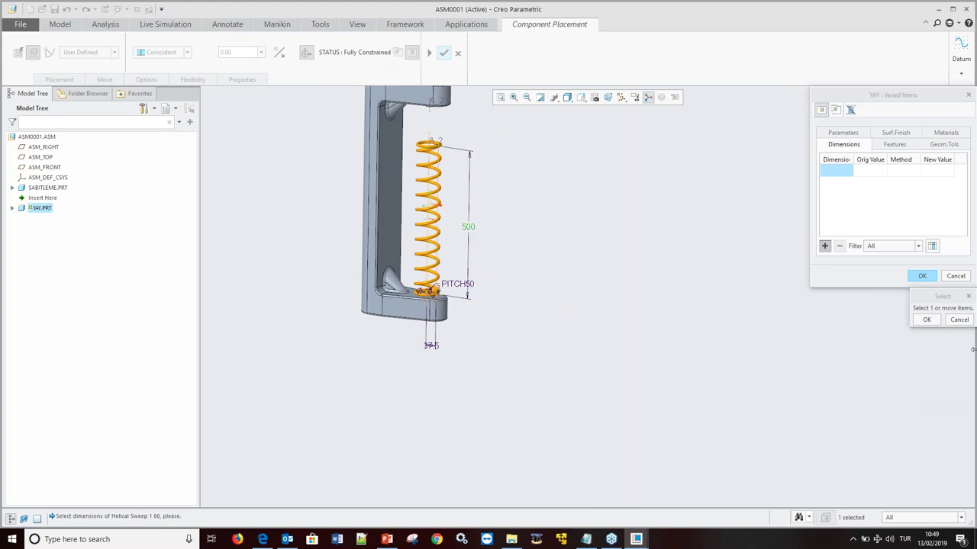
left_click(935, 321)
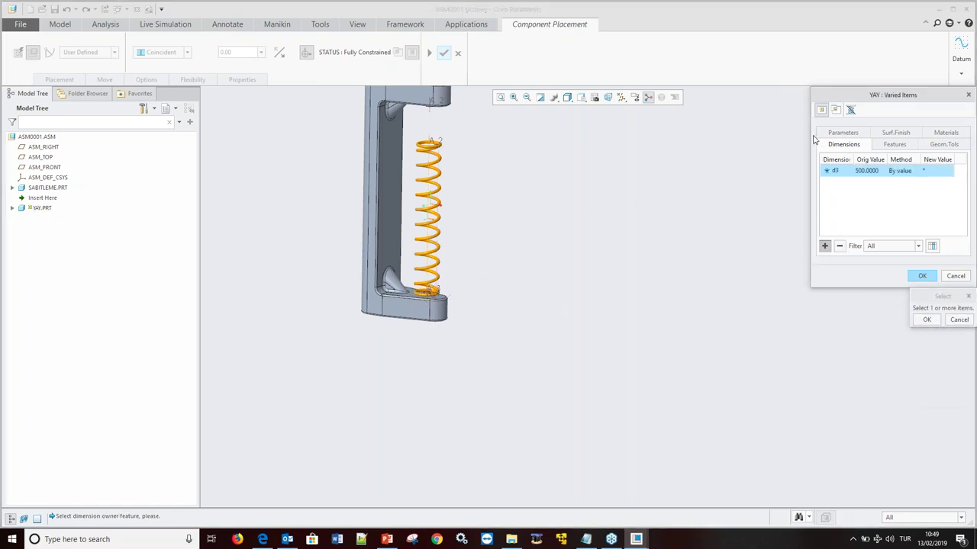
Widen and move the Varied Items window, browsing its features, tolerances, materials, finish and parameters lists.
left_click_drag(810, 132, 740, 132)
left_click_drag(812, 99, 689, 116)
left_click(721, 160)
left_click(799, 163)
left_click(809, 151)
left_click(734, 163)
left_click(669, 162)
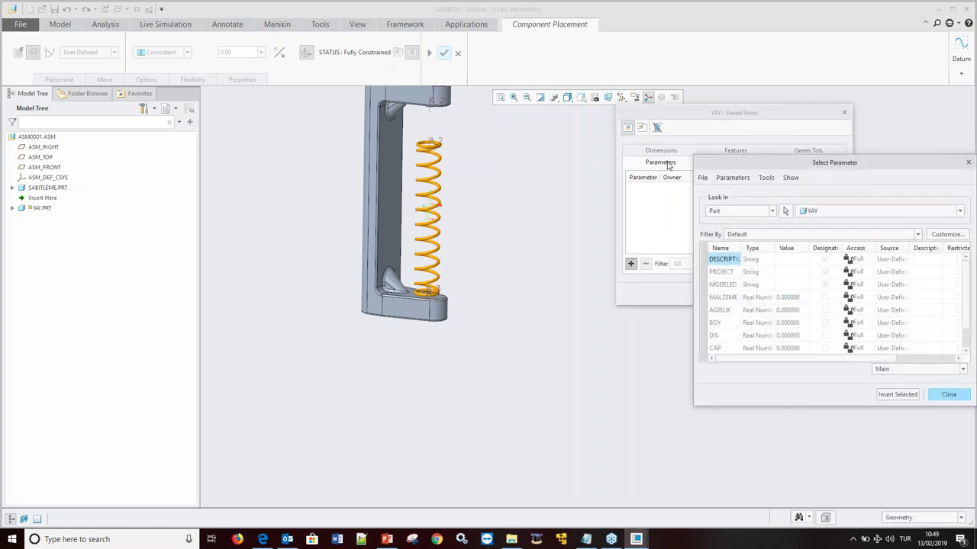
Close the parameter picker and return to the varied dimensions to pick d3's Method.
left_click(946, 396)
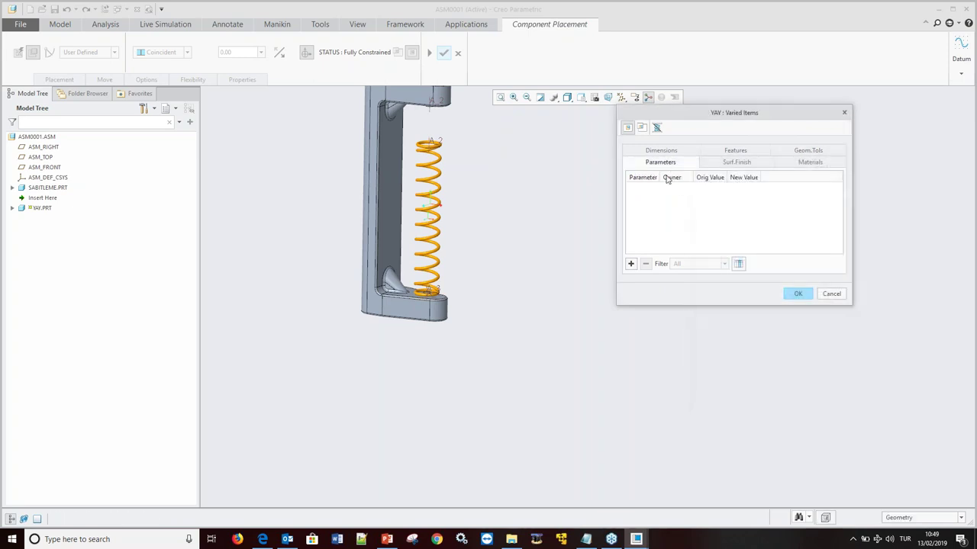
left_click(661, 152)
left_click(709, 191)
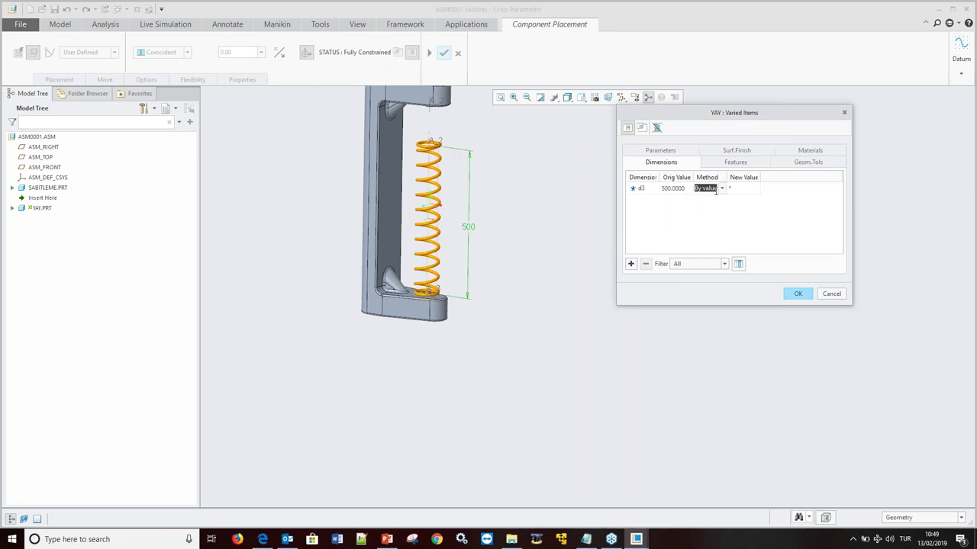
left_click(740, 190)
left_click(717, 188)
left_click(721, 189)
Set d3's method to Distance and pick the bracket base's inner top face.
left_click(718, 218)
scroll(439, 295, "up", 3)
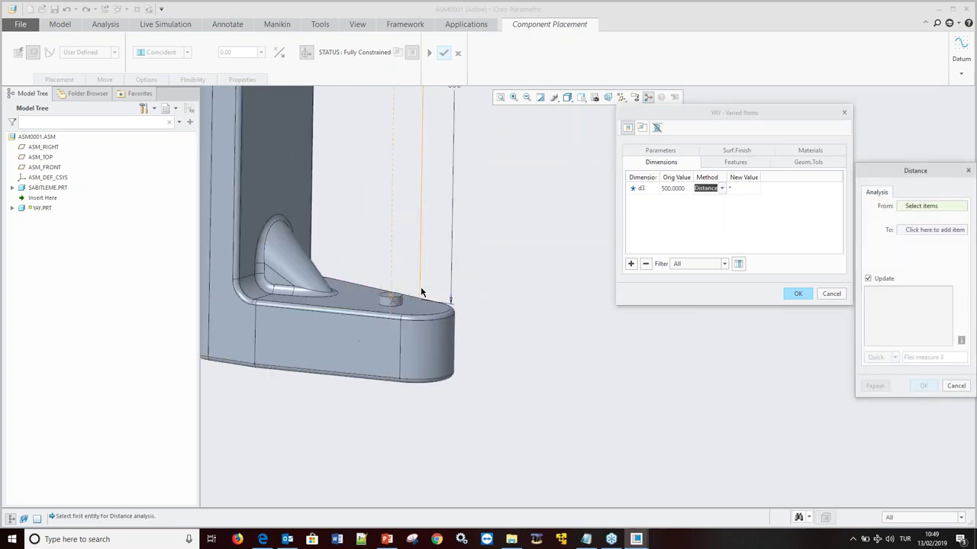
middle_click_drag(388, 292, 413, 250)
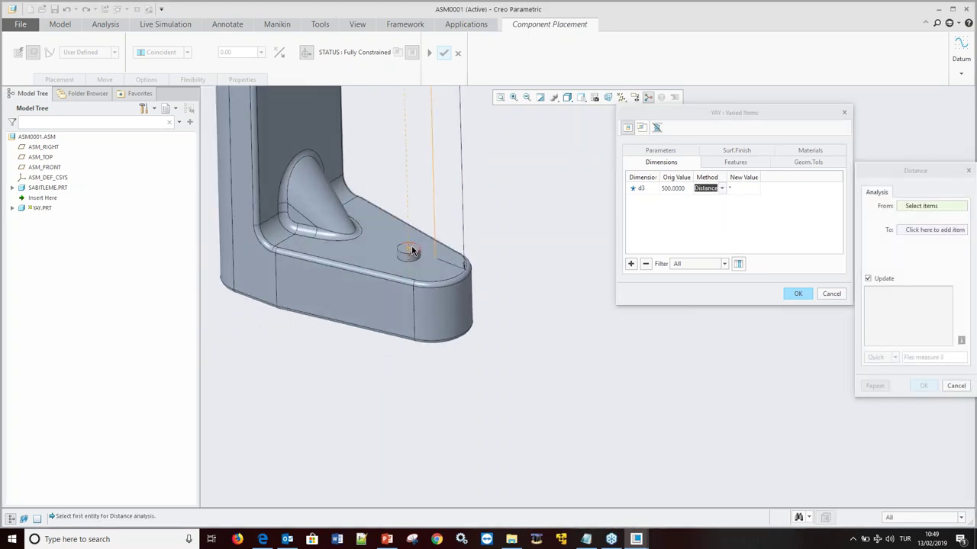
scroll(413, 252, "up", 3)
left_click(473, 313)
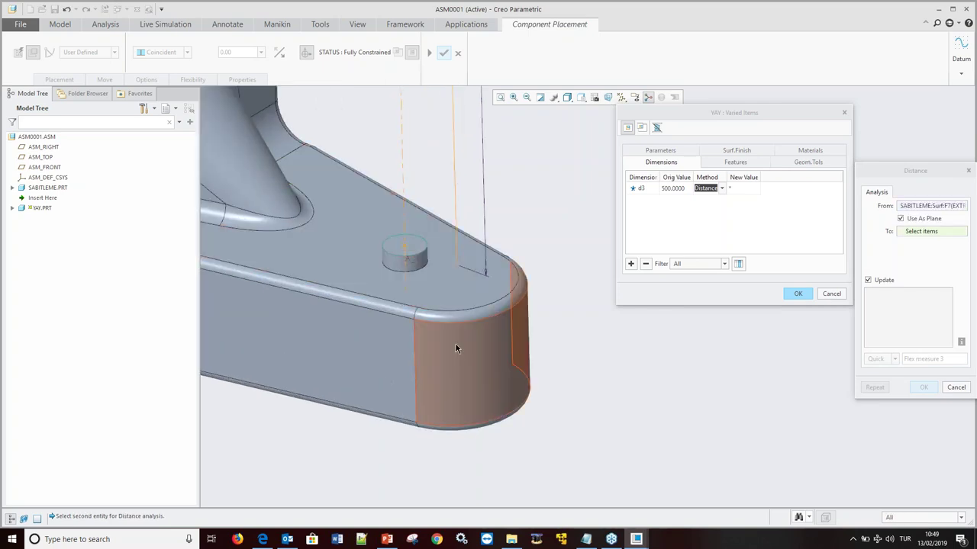
Pick the top arm's inner face, accept the 630 distance and regenerate the spring.
scroll(468, 338, "down", 3)
scroll(468, 338, "down", 3)
mouse_move(468, 338)
middle_mouse_down()
mouse_move(512, 248)
mouse_move(473, 188)
middle_mouse_up()
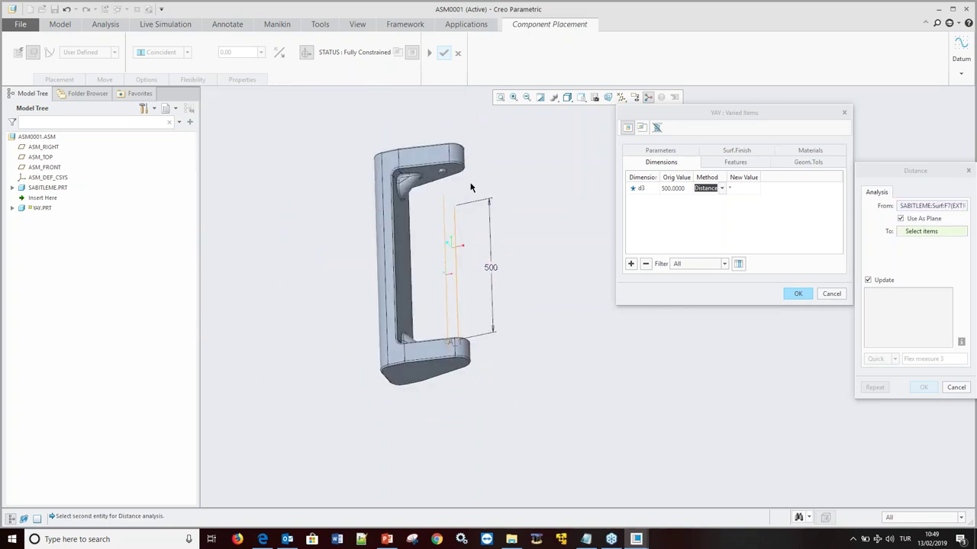
scroll(452, 183, "up", 3)
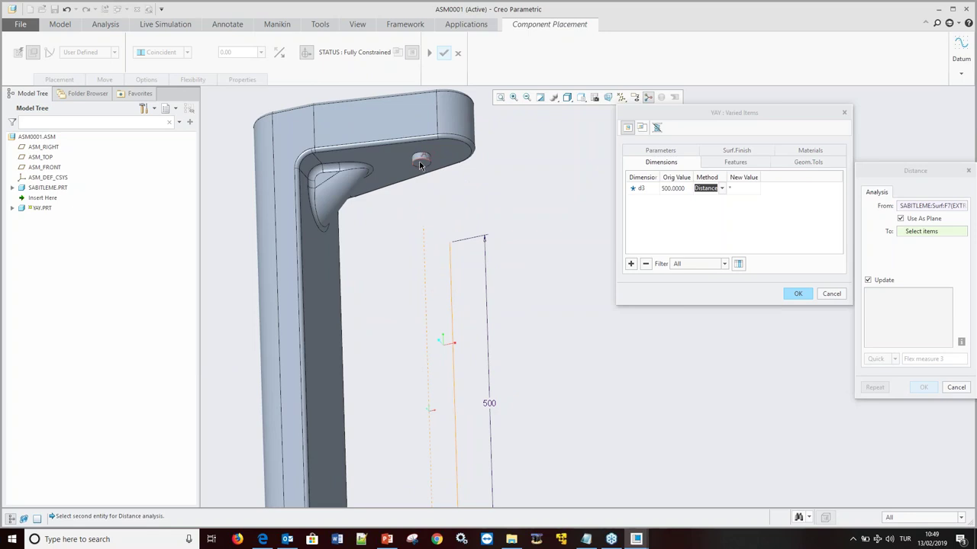
scroll(423, 163, "up", 2)
left_click(427, 165)
scroll(446, 200, "down", 3)
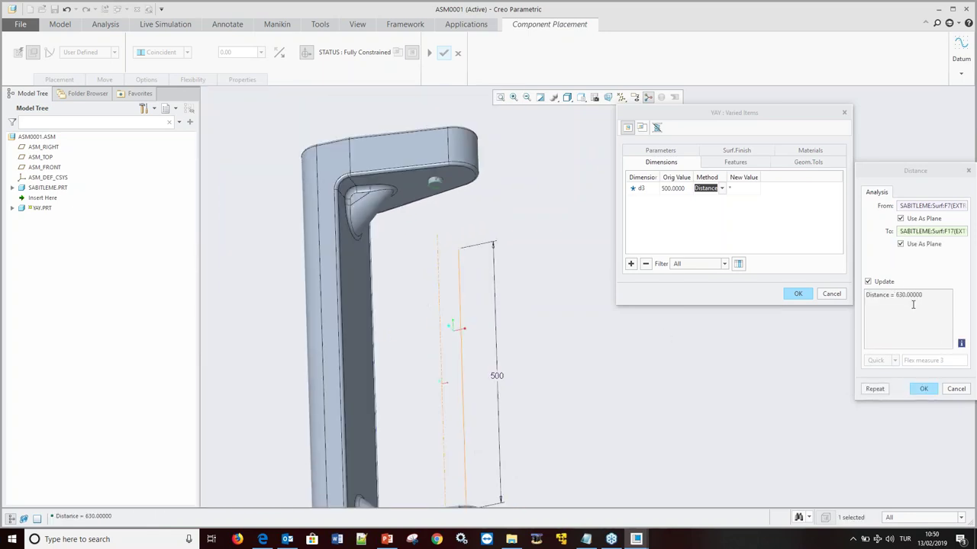
left_click(923, 392)
left_click(798, 293)
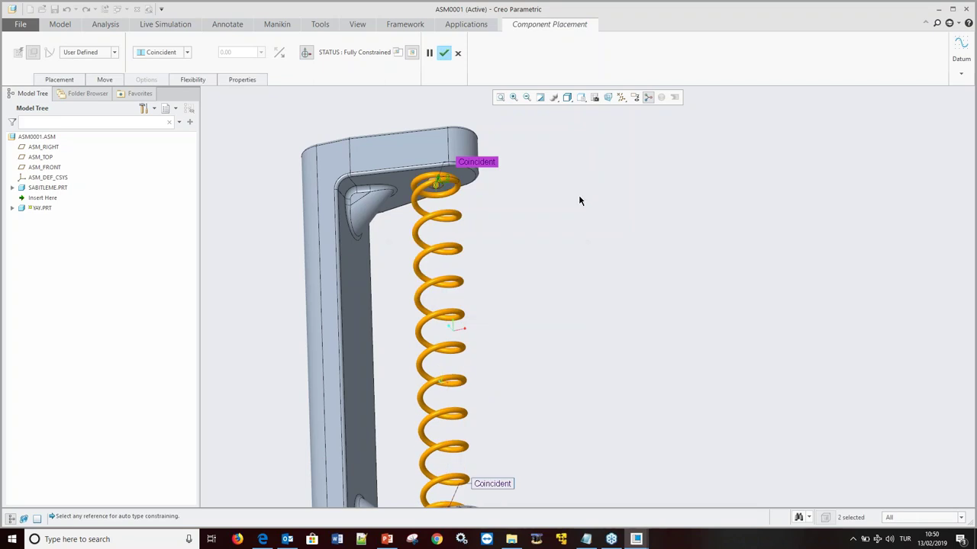
Confirm the spring placement and show the dimensions of SABITLEME.PRT's Extrude 1.
left_click(443, 53)
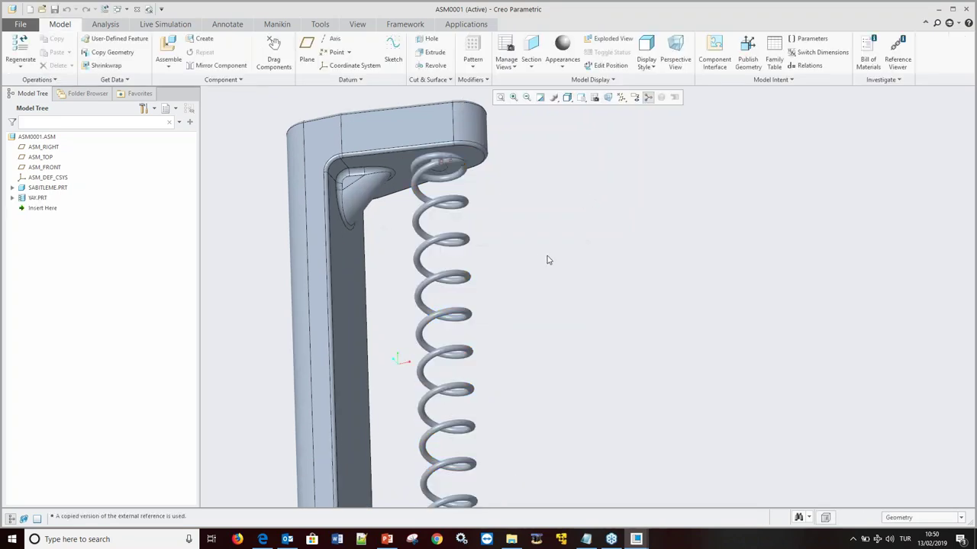
scroll(444, 244, "down", 3)
middle_click_drag(444, 244, 450, 311)
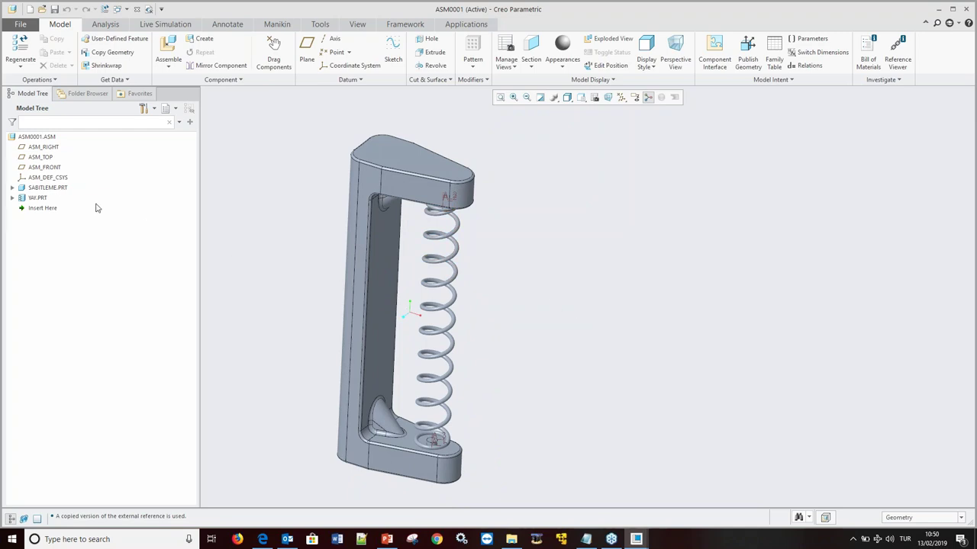
left_click(12, 188)
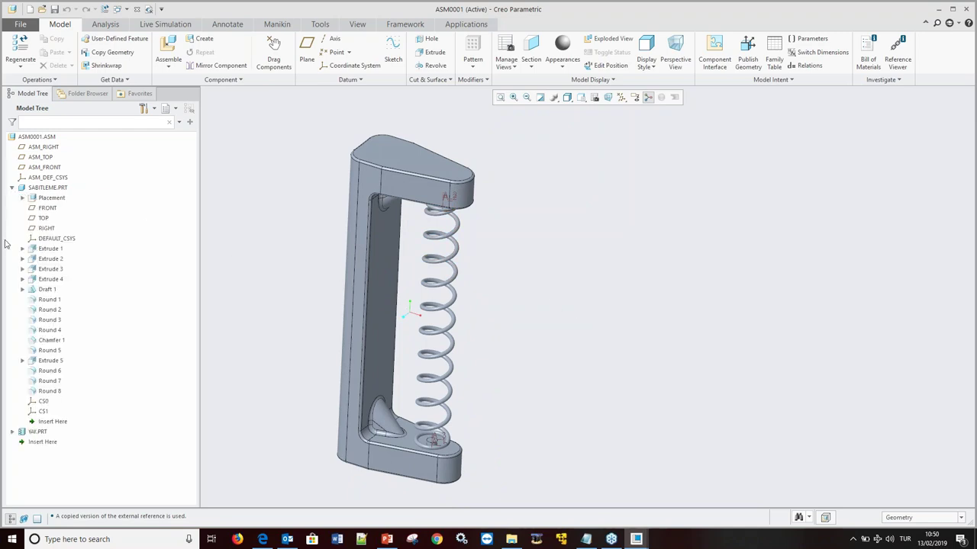
left_click(50, 250)
left_click(53, 192)
Change the bracket's 800 height to 600 and regenerate the assembly.
double_click(340, 327)
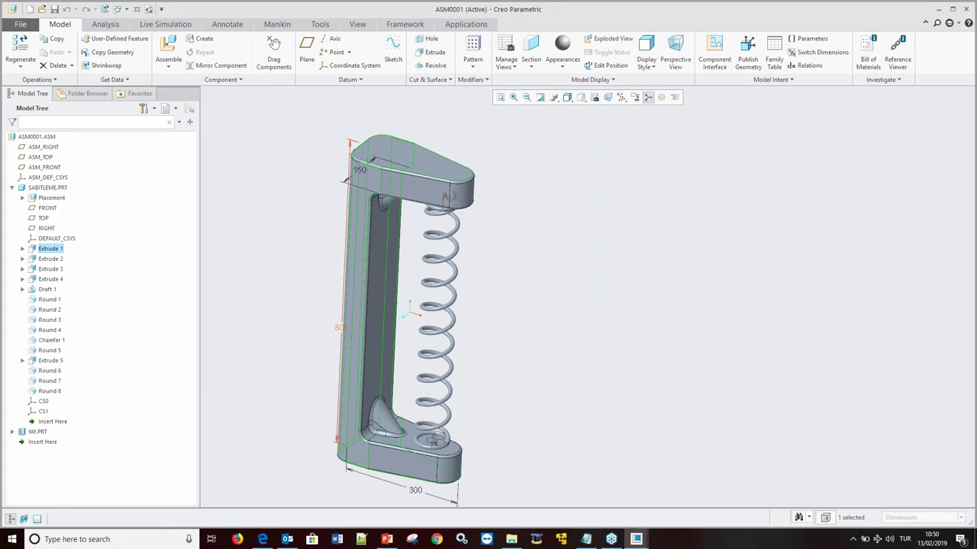
type("600")
key("Return")
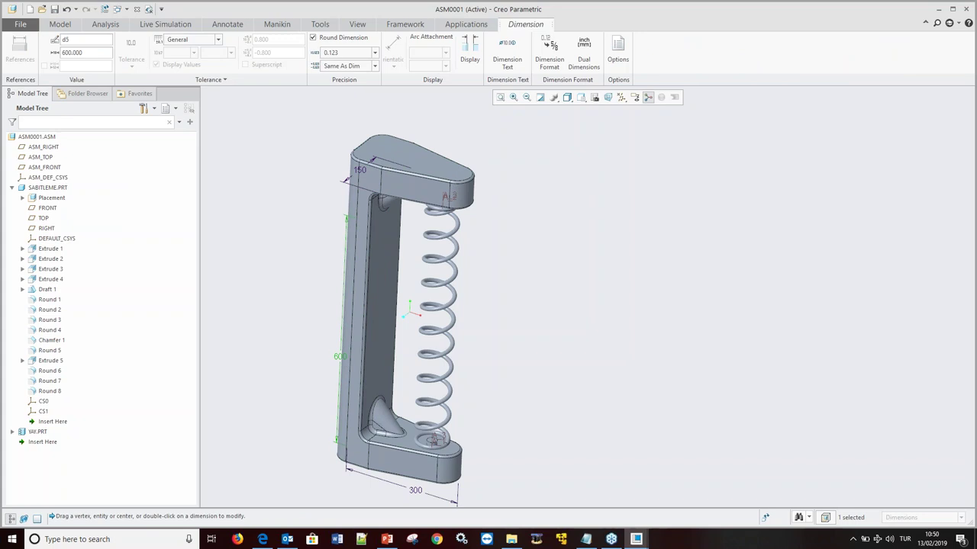
key("ctrl+g")
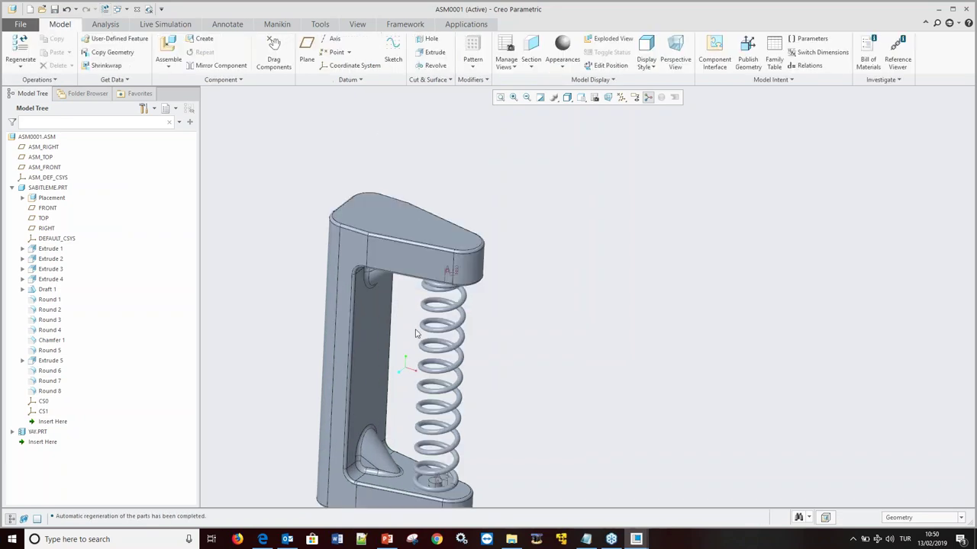
scroll(423, 287, "down", 3)
mouse_move(423, 287)
middle_mouse_down()
mouse_move(466, 276)
mouse_move(447, 271)
middle_mouse_up()
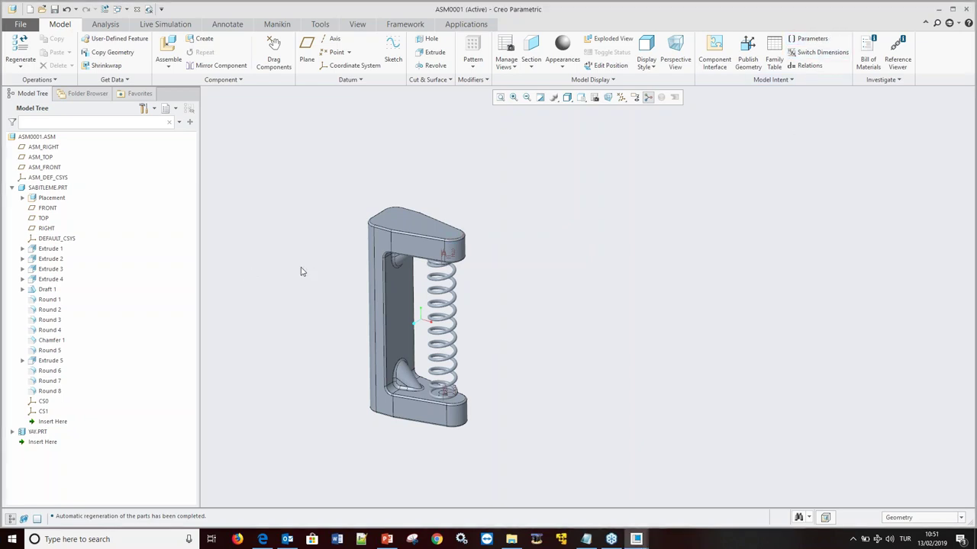
Close the spring part window and erase all undisplayed models from the session.
left_click(137, 11)
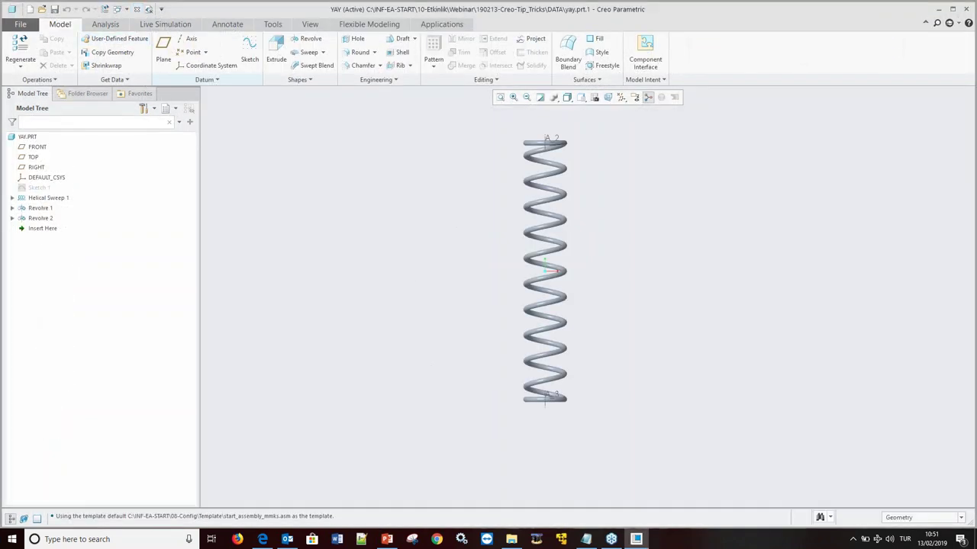
left_click(136, 12)
left_click(134, 51)
key("Return")
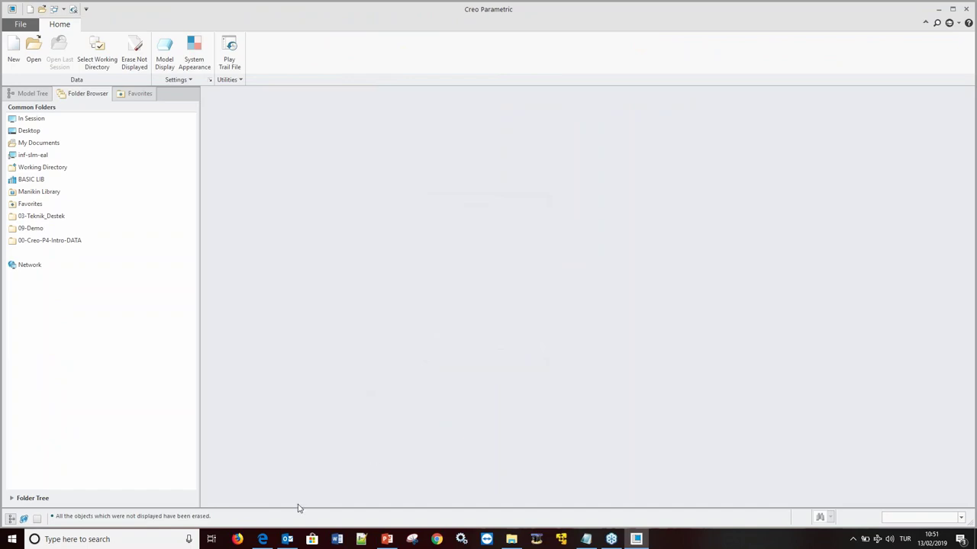
left_click(388, 541)
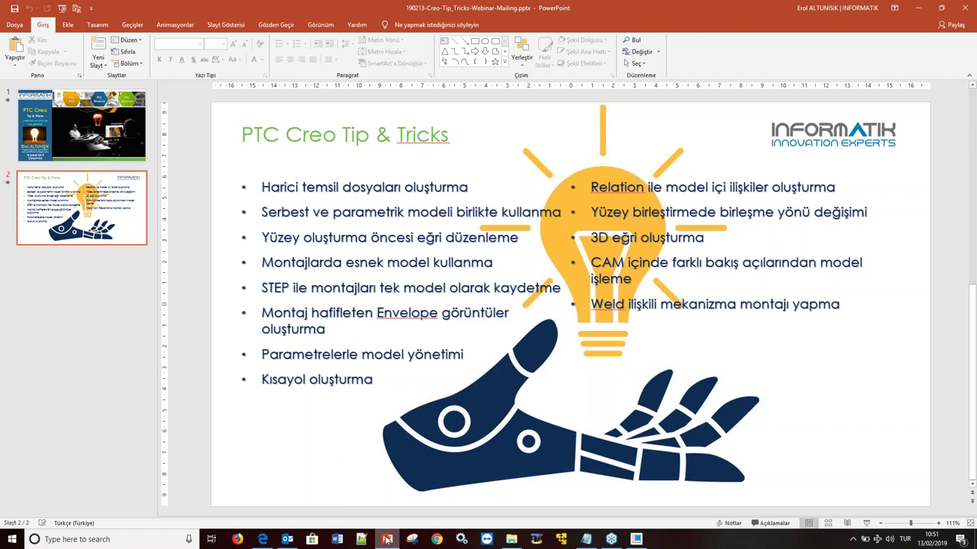
Minimize PowerPoint to bring the empty Creo Parametric session back.
left_click(386, 540)
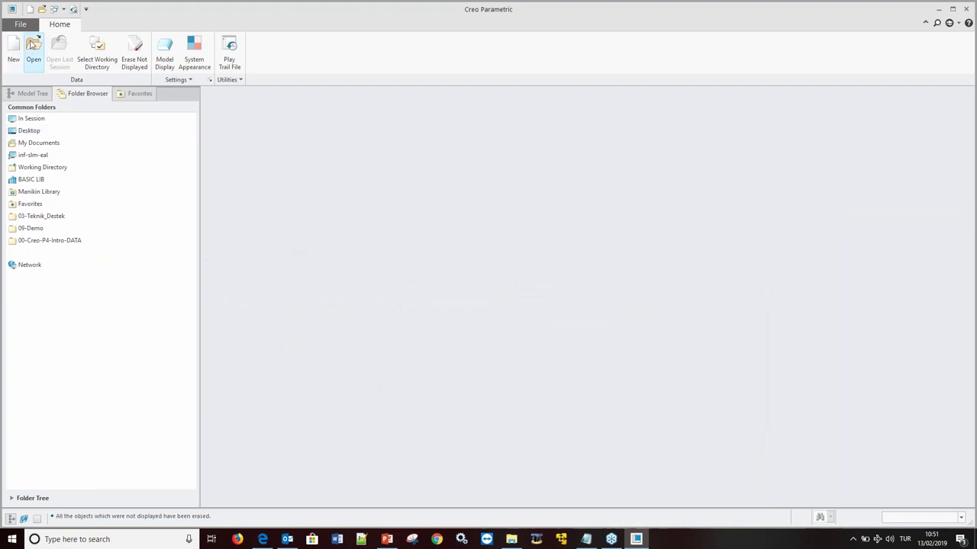
Open engine_blower.asm from Recent Files, hide datum axes, and orbit to a frontal view.
left_click(21, 23)
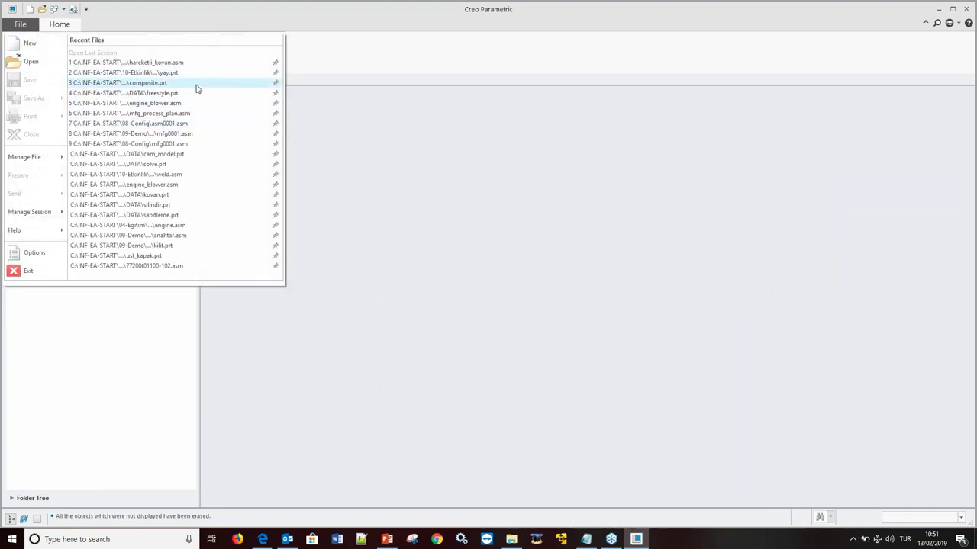
left_click(153, 103)
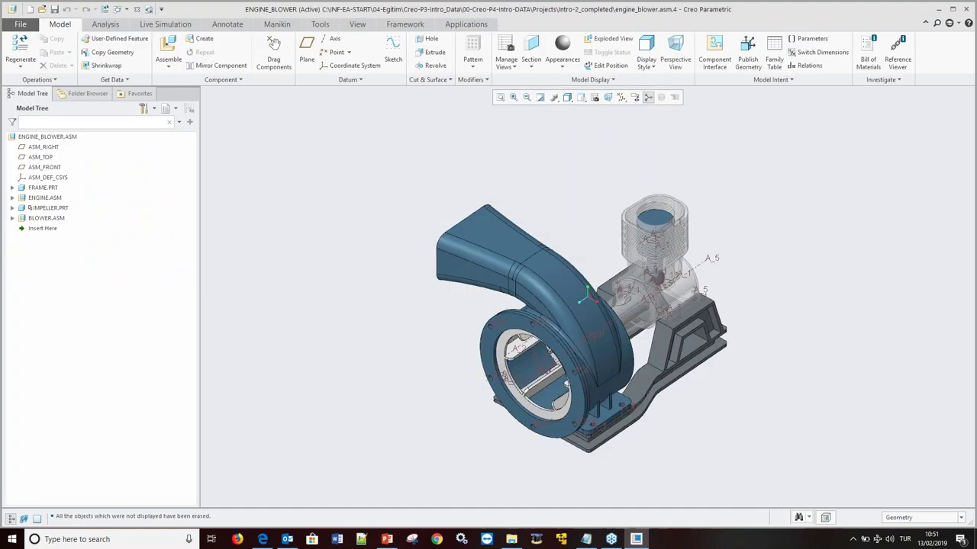
left_click(621, 97)
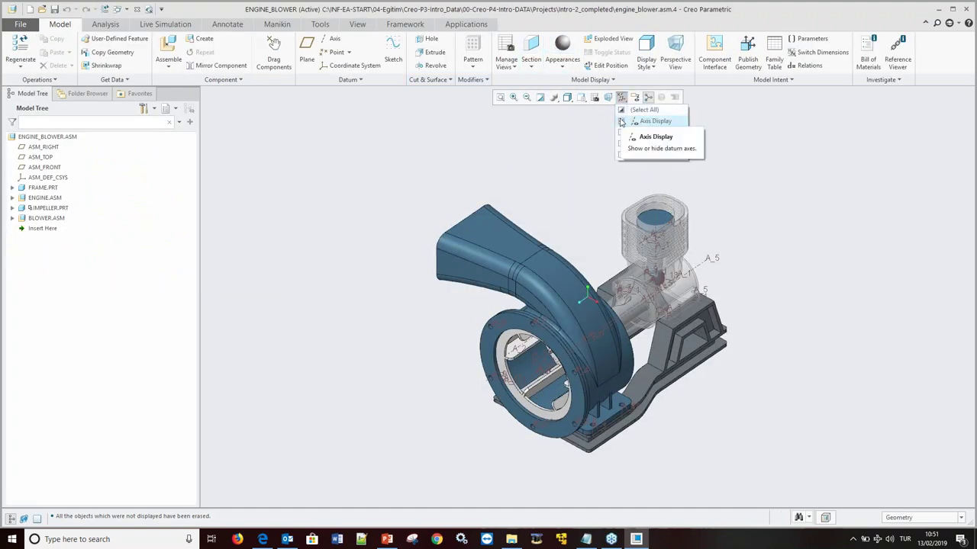
left_click(624, 124)
mouse_move(555, 138)
middle_mouse_down()
mouse_move(591, 239)
mouse_move(666, 287)
middle_mouse_up()
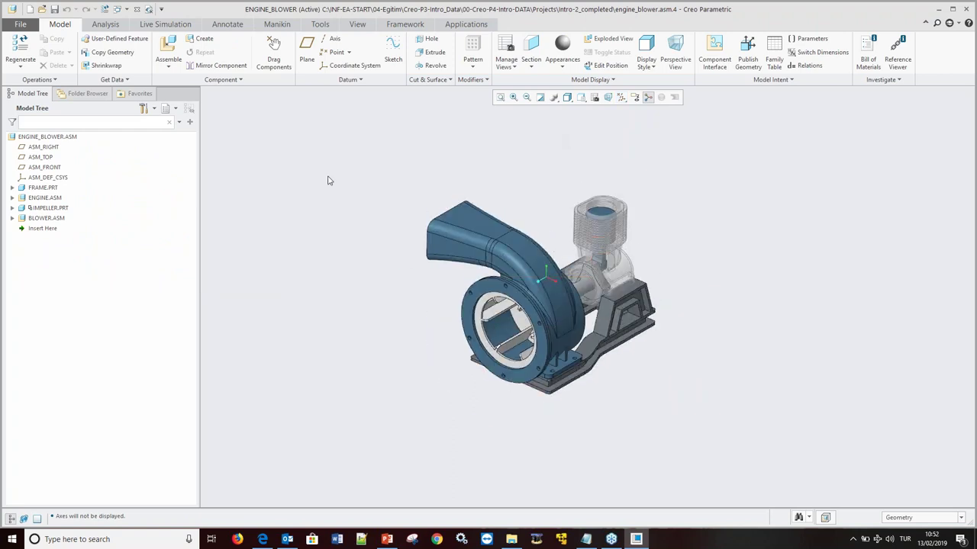
left_click(27, 25)
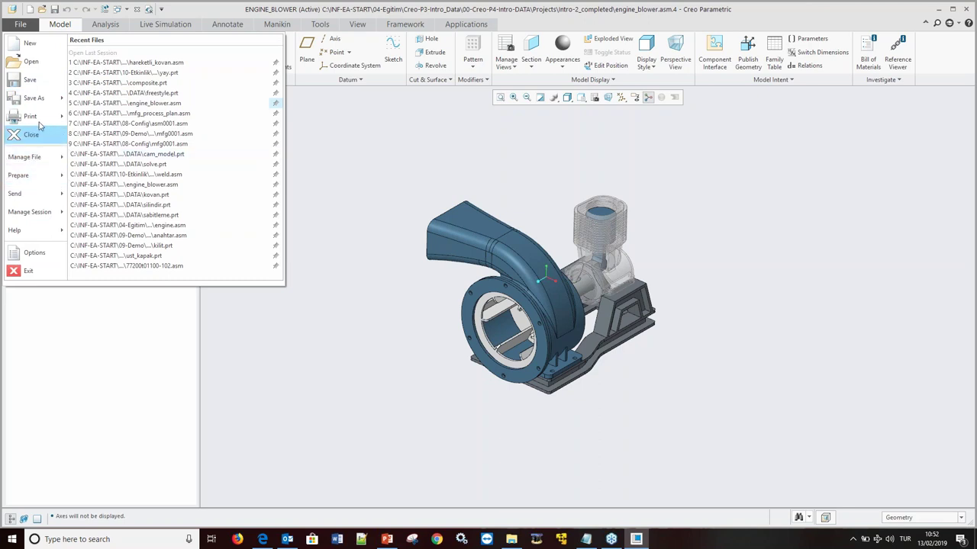
Set up a STEP copy with parts As Is and the assembly as a single file.
mouse_move(33, 97)
left_click(120, 70)
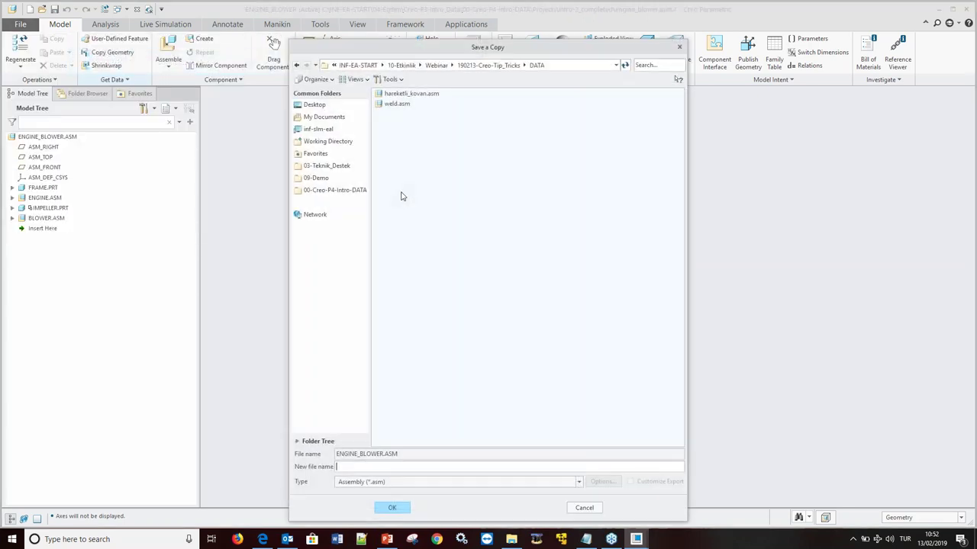
left_click(376, 484)
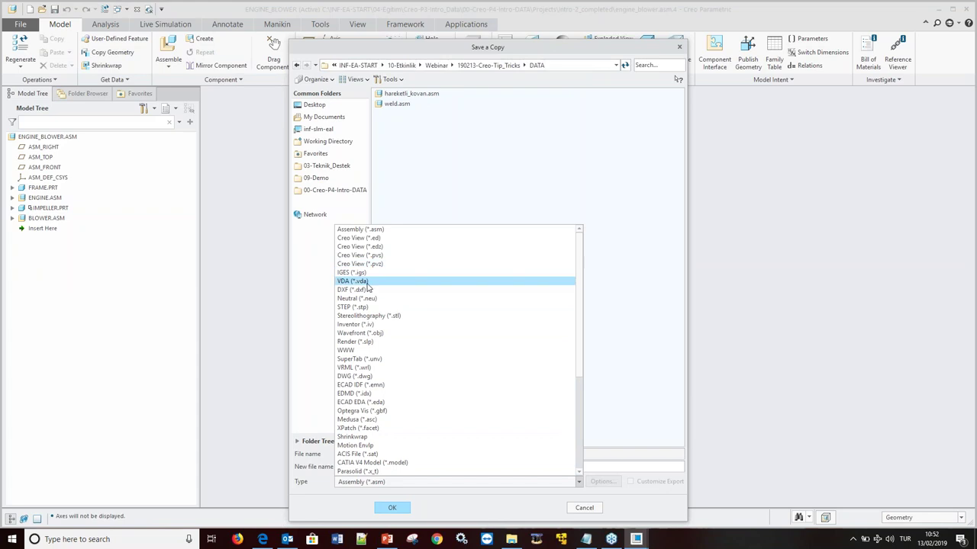
left_click(365, 309)
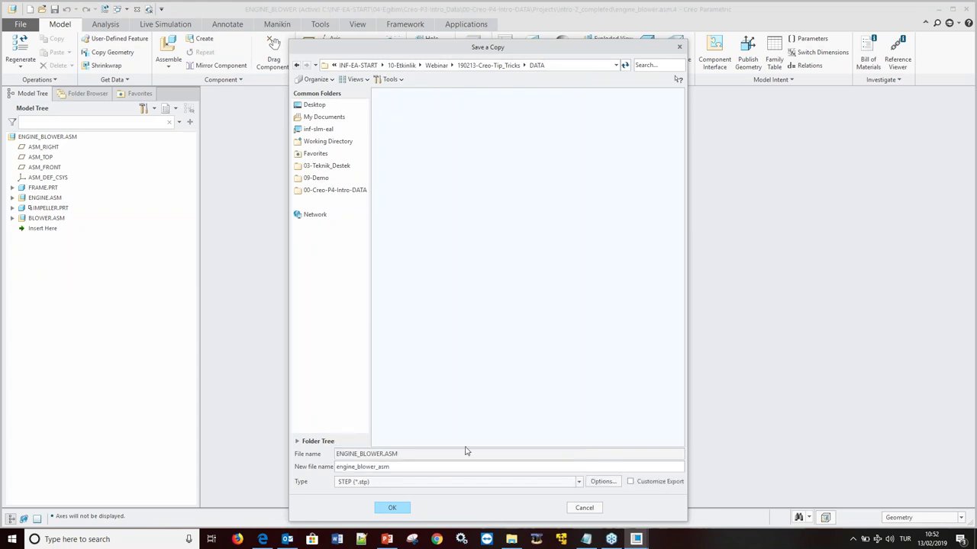
left_click(602, 483)
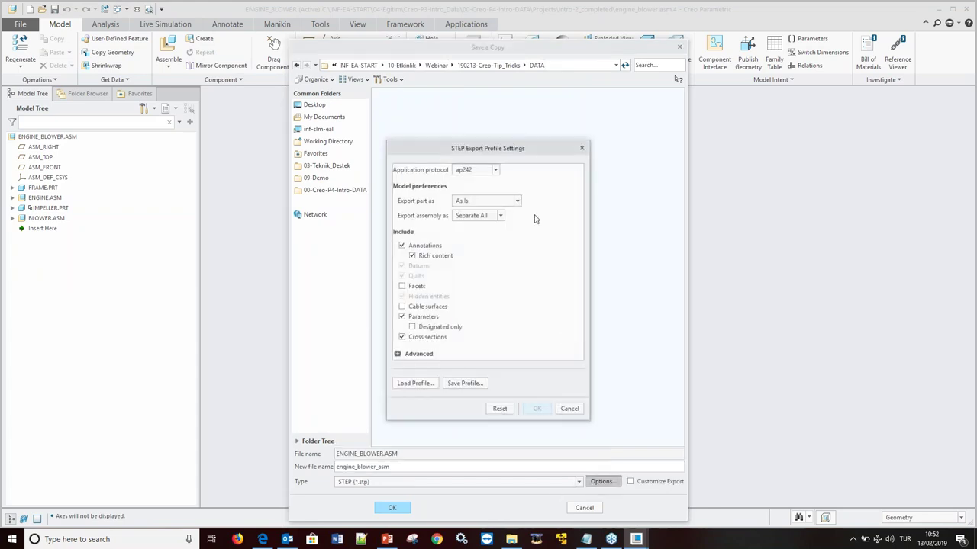
left_click(484, 203)
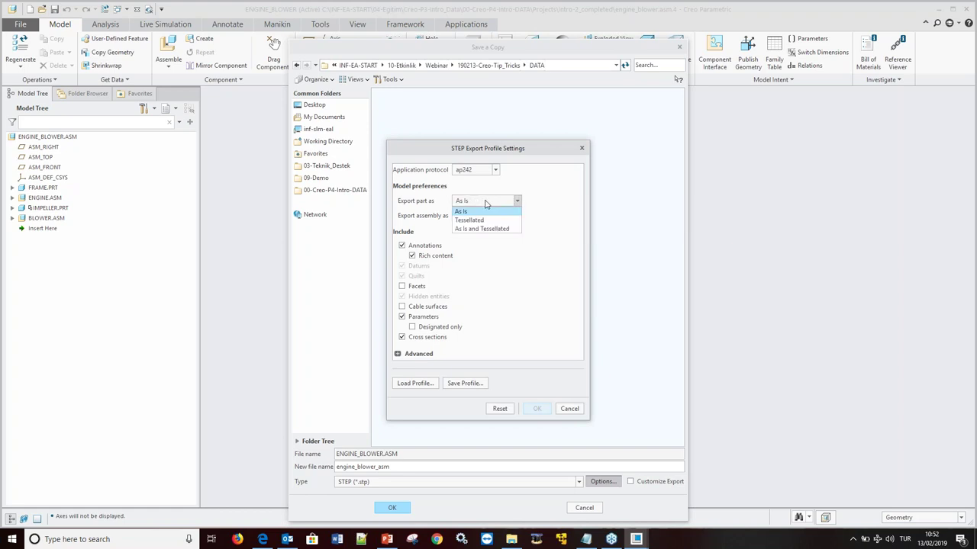
left_click(485, 203)
left_click(500, 216)
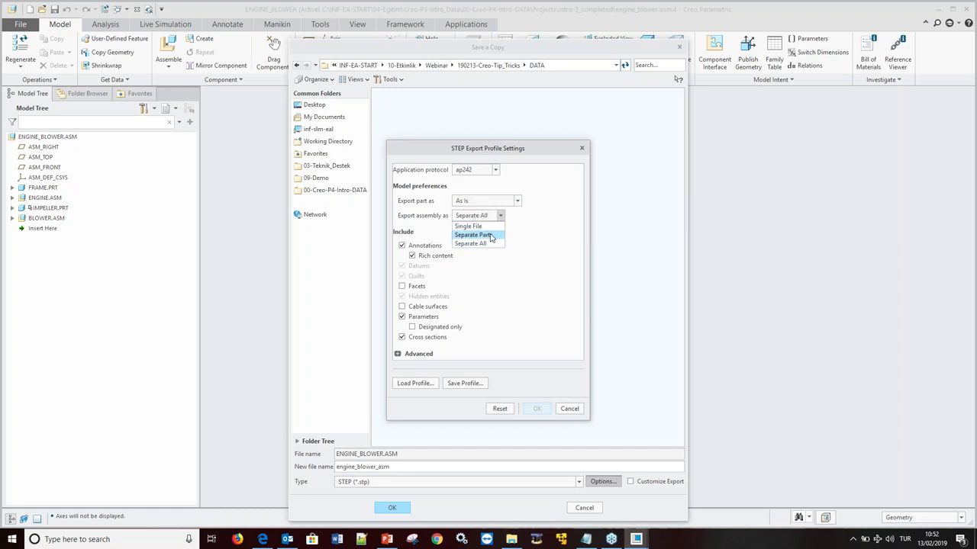
left_click(489, 227)
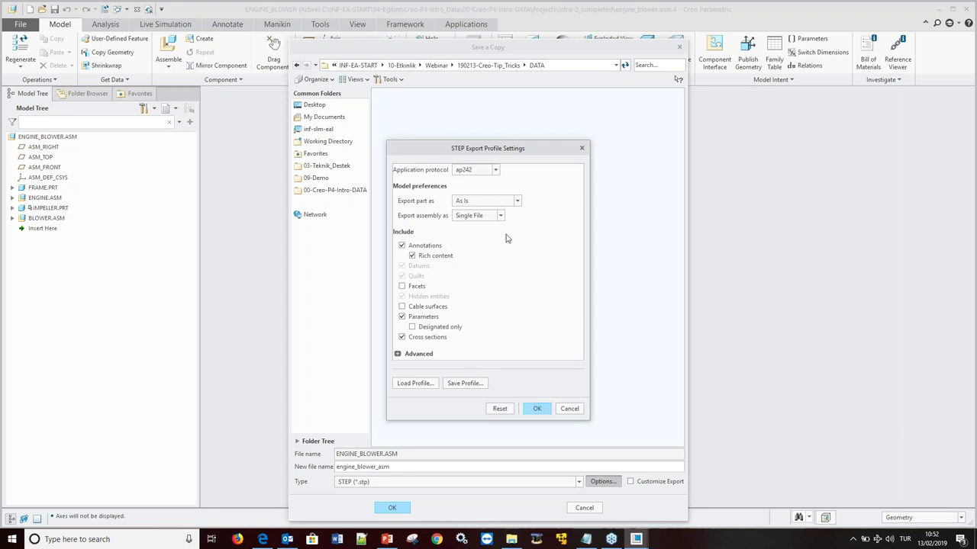
left_click(538, 408)
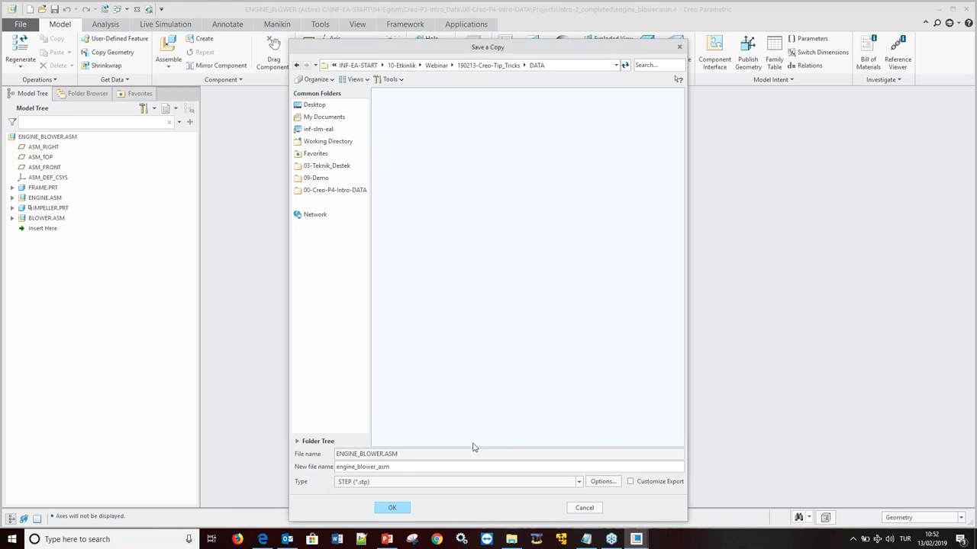
Name the STEP copy montaj and save it.
double_click(404, 467)
type("mon")
key("Return")
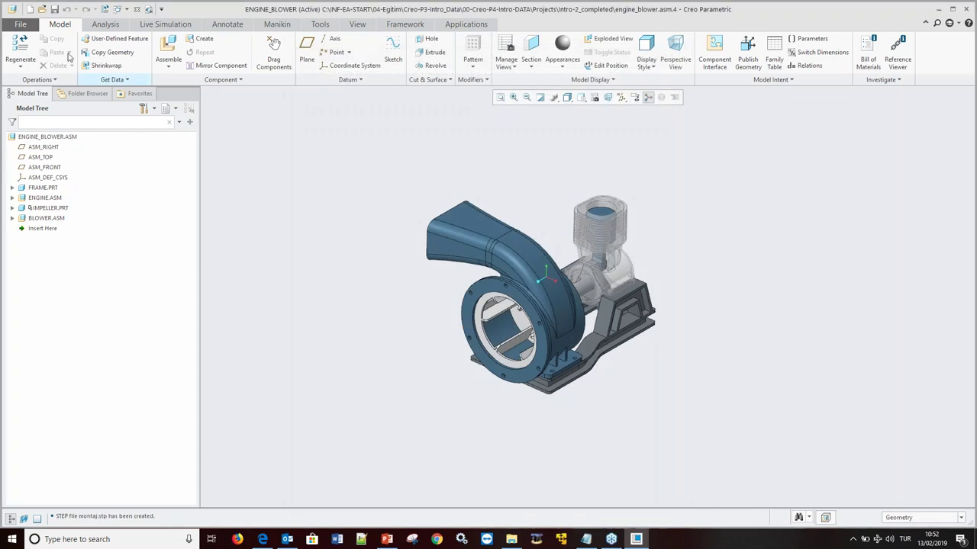
Import montaj.stp as new part MONTAJ without a log file, then orbit to isometric.
left_click(42, 10)
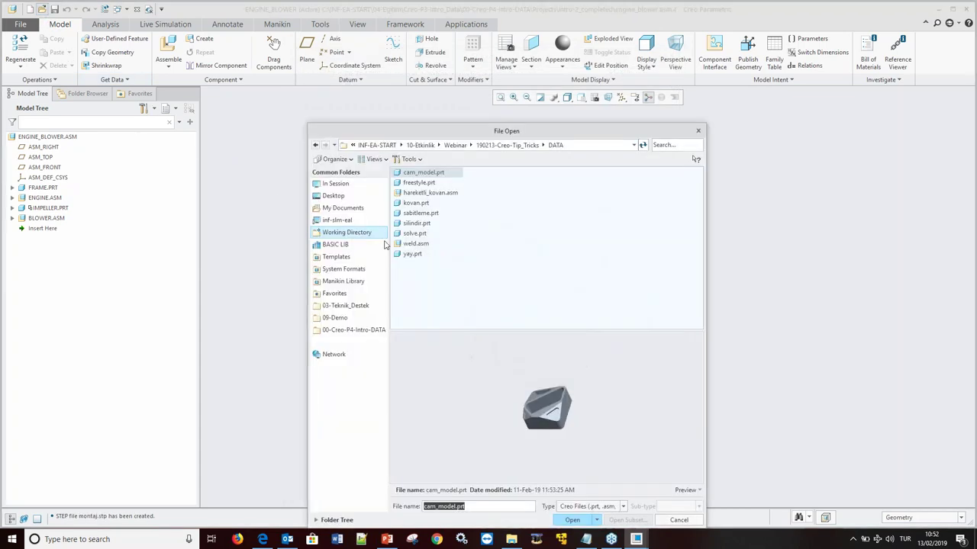
left_click(599, 507)
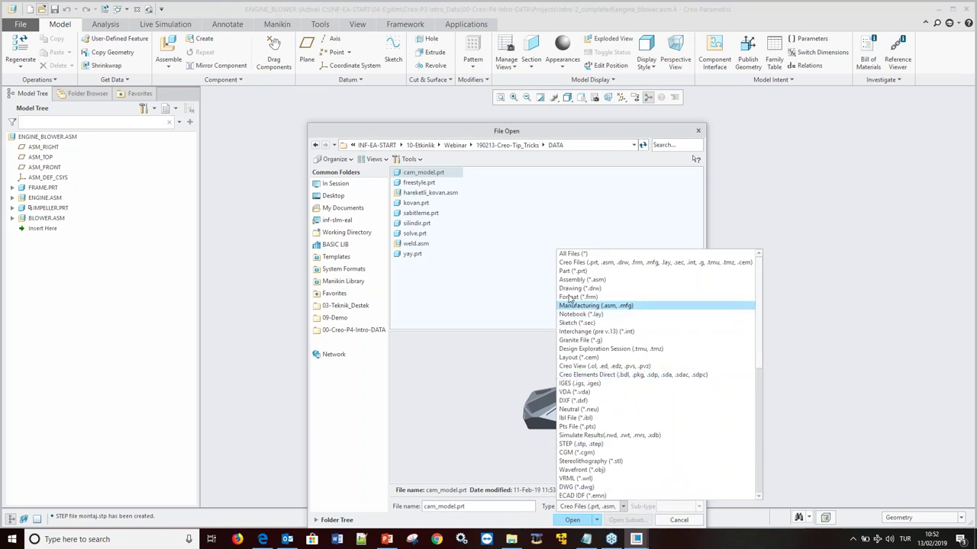
left_click(574, 254)
left_click(417, 213)
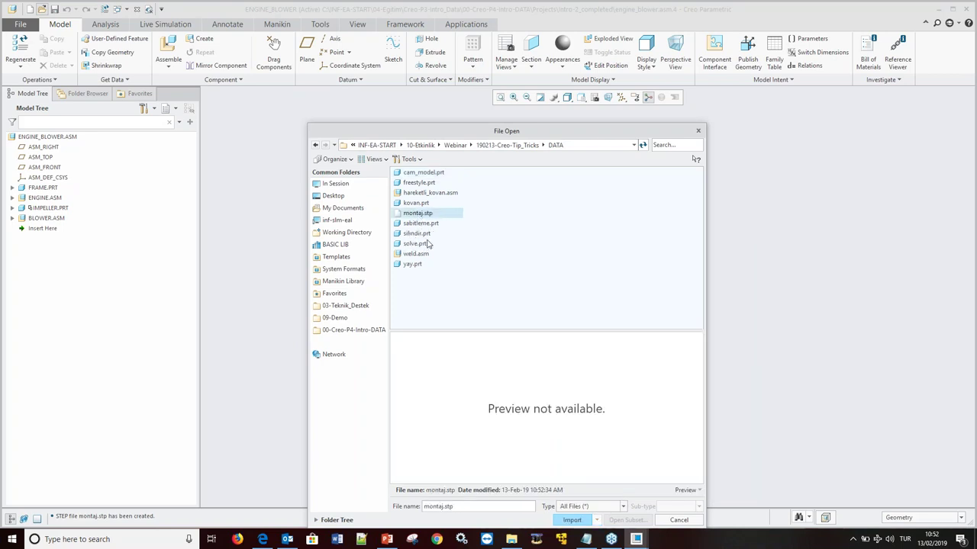
left_click(573, 519)
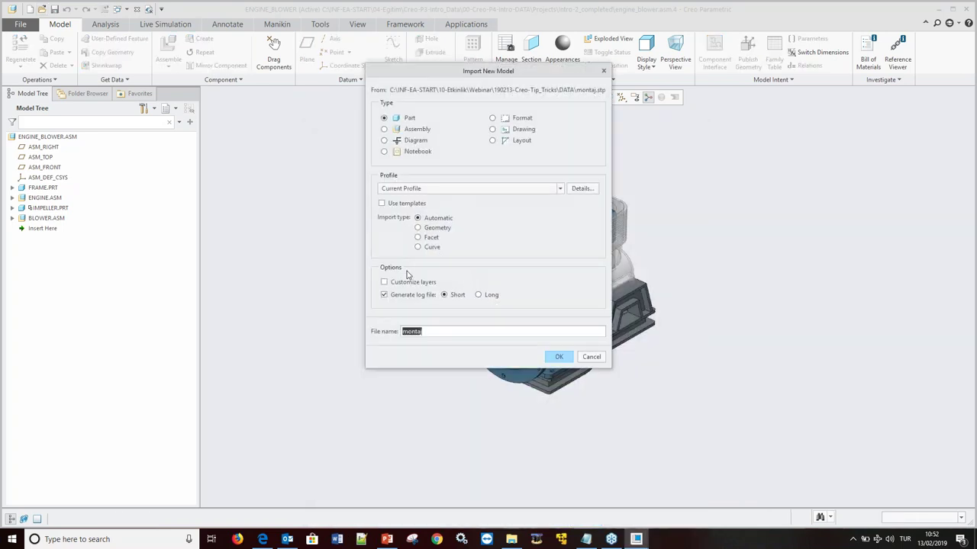
left_click(384, 294)
left_click(556, 358)
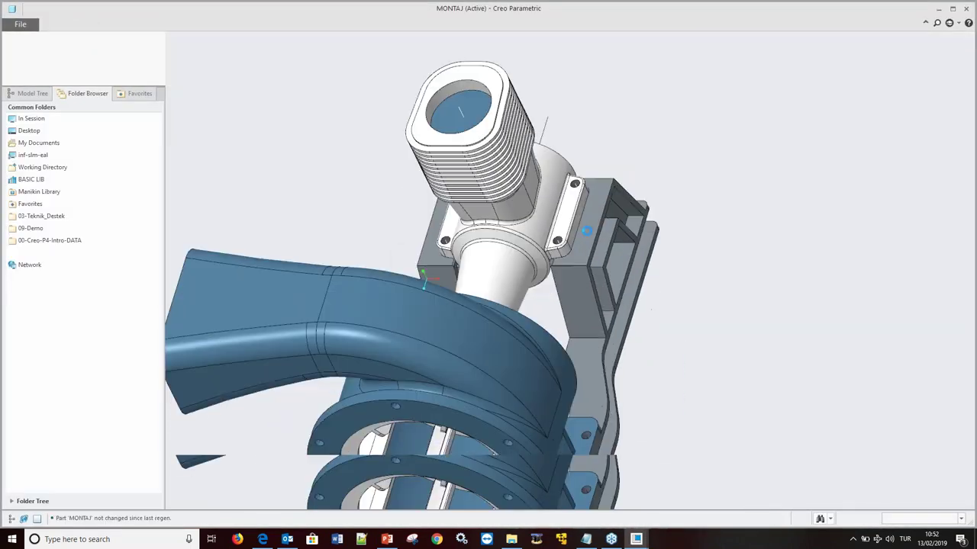
mouse_move(574, 214)
middle_mouse_down()
mouse_move(574, 249)
mouse_move(558, 279)
middle_mouse_up()
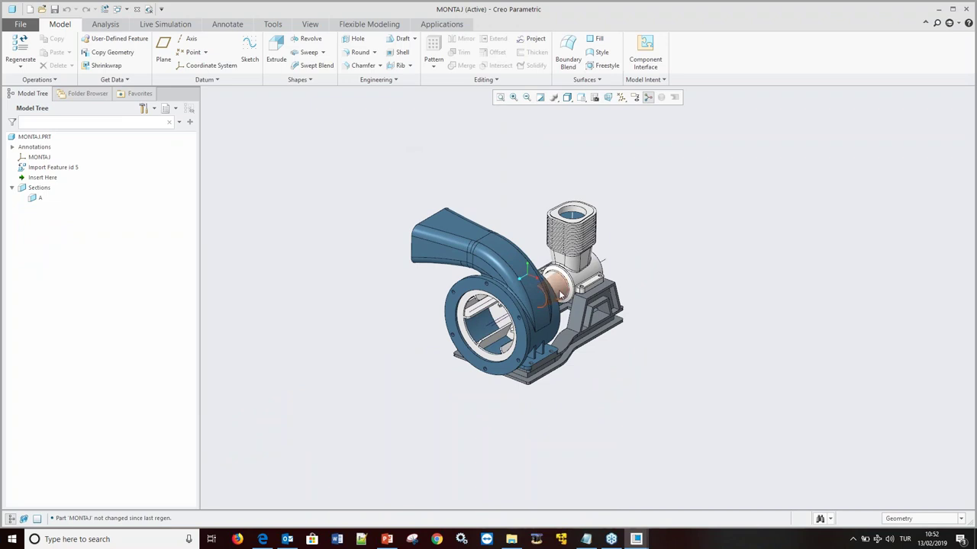
middle_click_drag(572, 290, 583, 272)
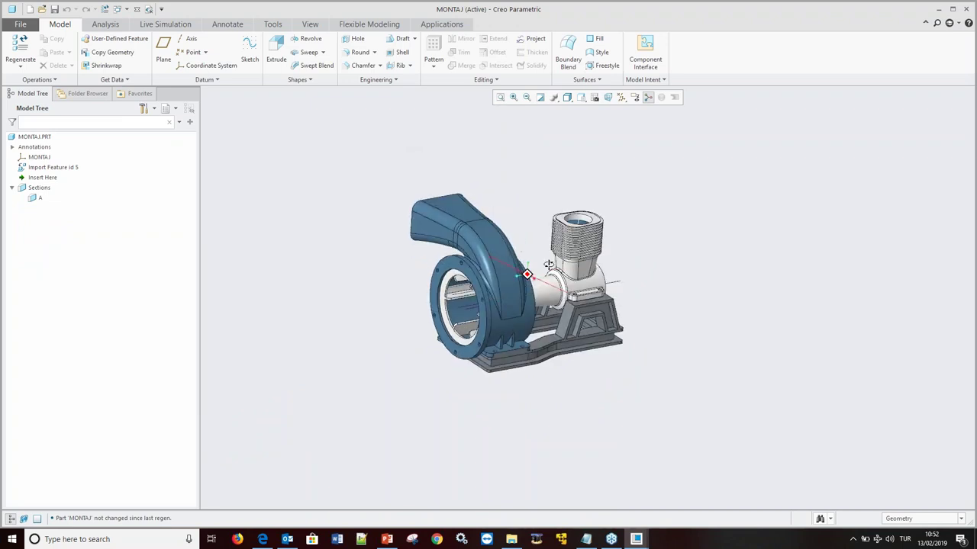
Close the imported part, begin another STEP save-a-copy of the assembly, then cancel it.
left_click(137, 10)
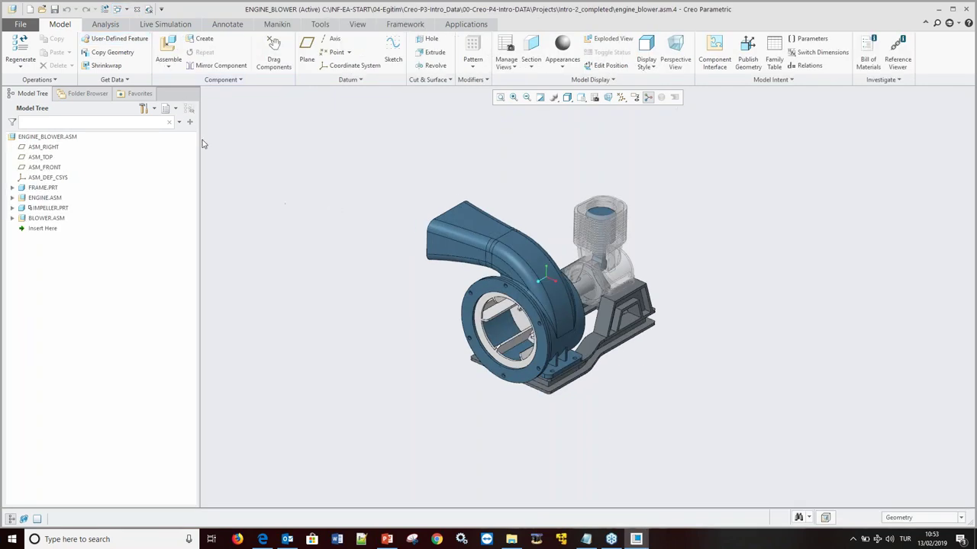
left_click(21, 24)
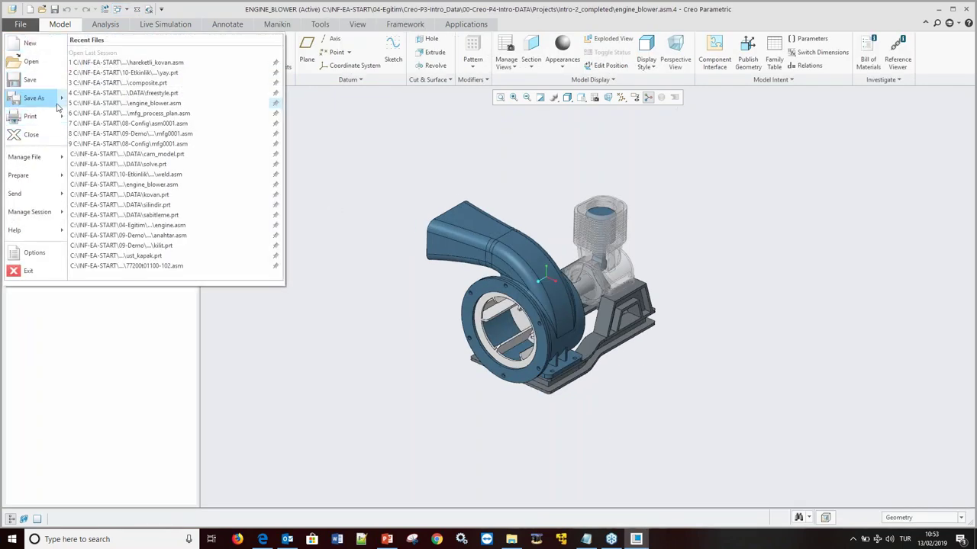
mouse_move(34, 97)
left_click(143, 64)
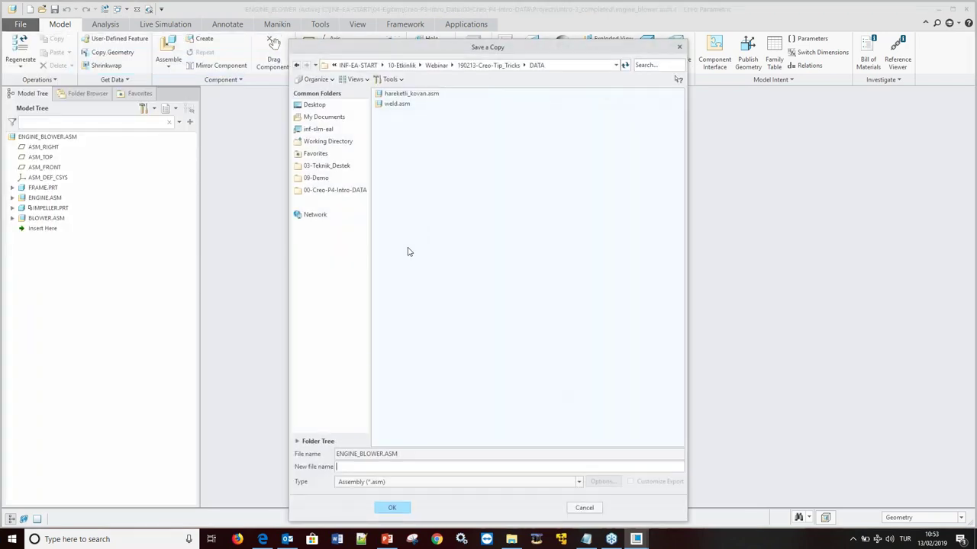
left_click(378, 482)
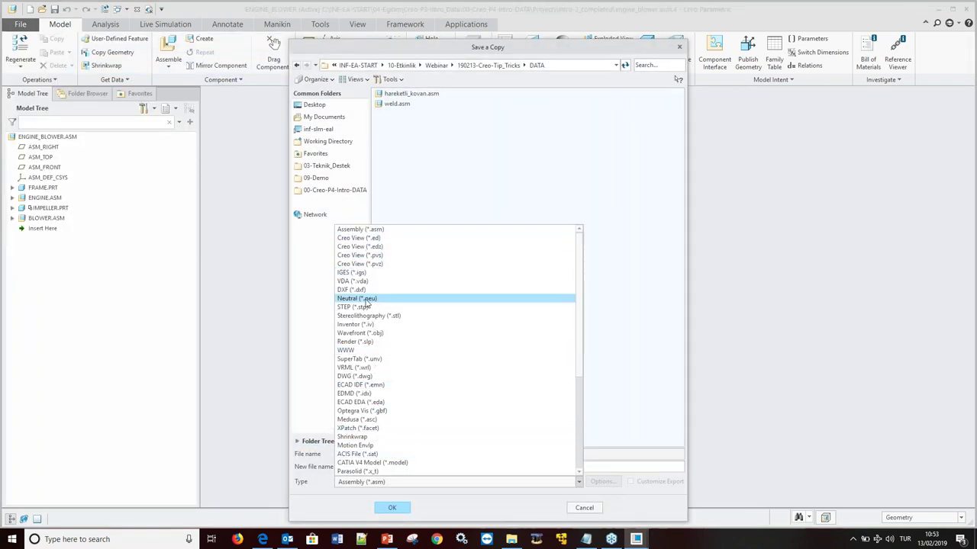
left_click(397, 308)
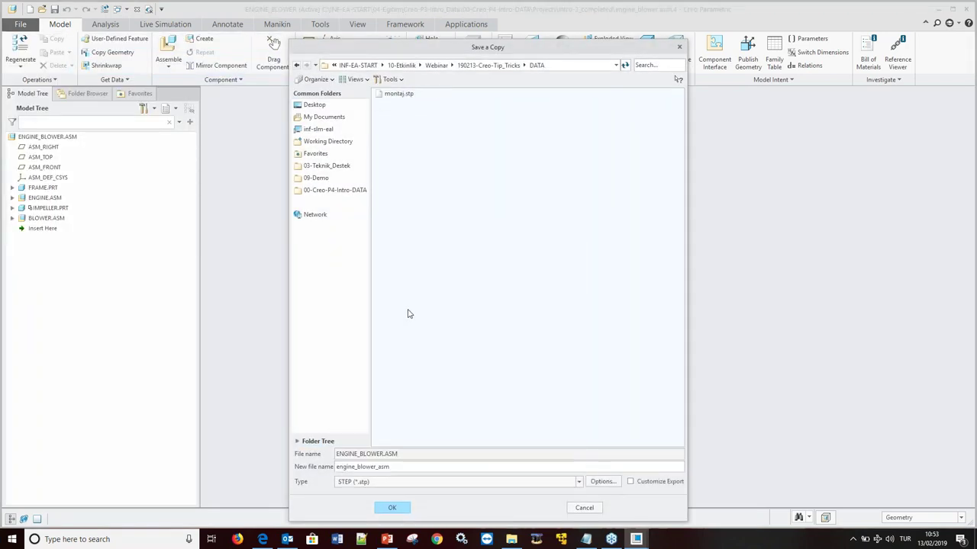
left_click(602, 482)
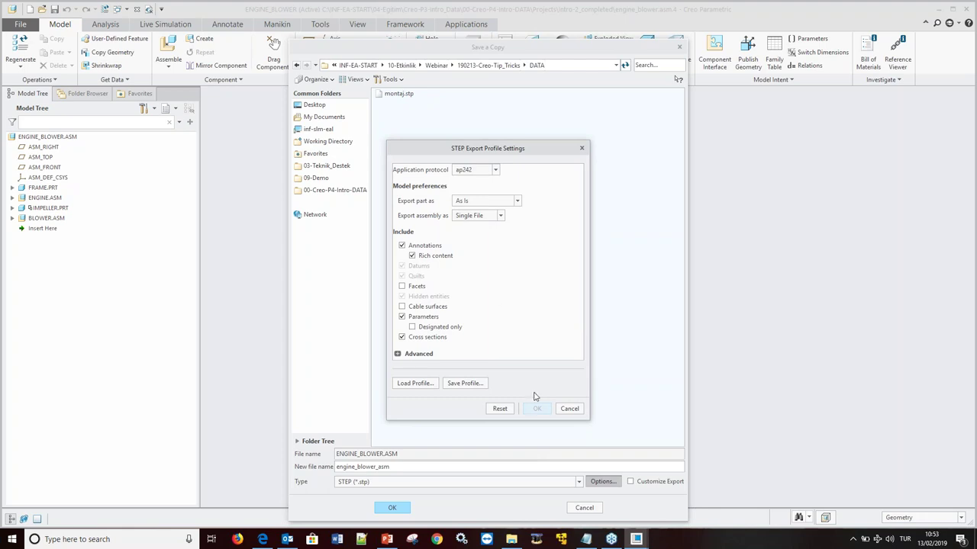
left_click(569, 410)
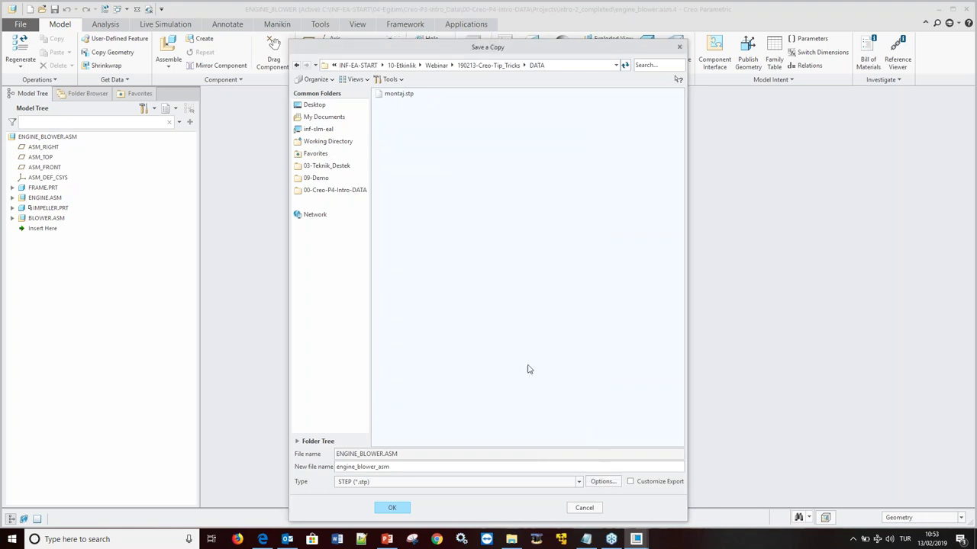
left_click(585, 508)
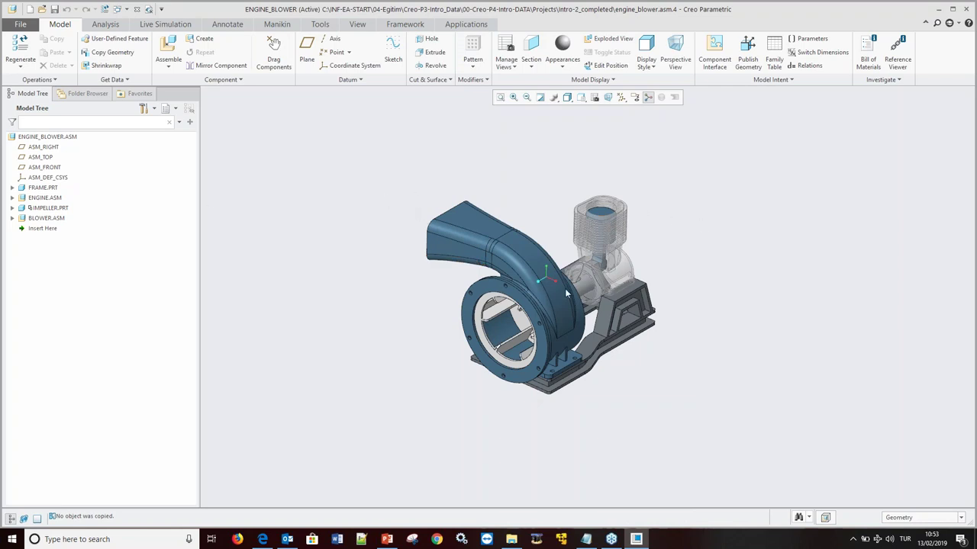
Open ENGINE.ASM from the model tree in its own window and orbit it.
scroll(566, 294, "up", 3)
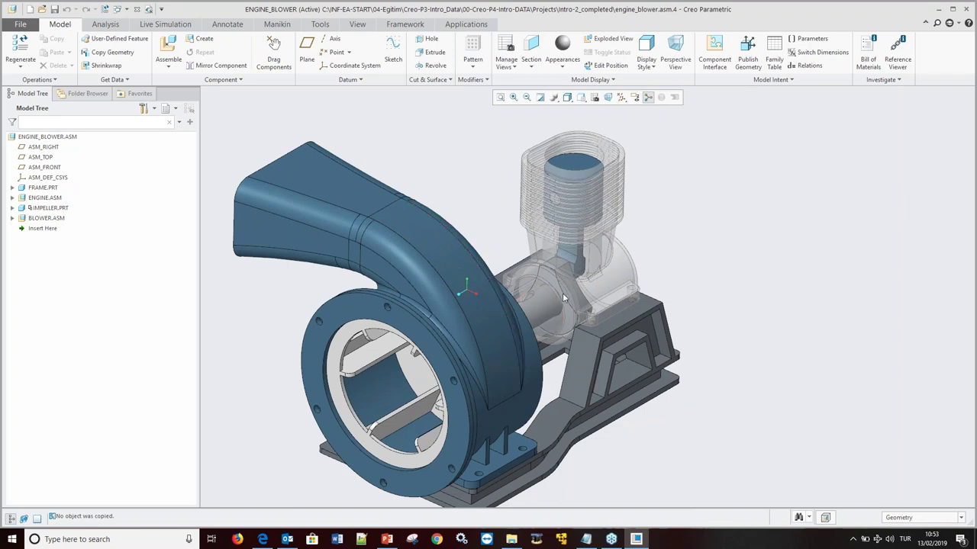
left_click(595, 179)
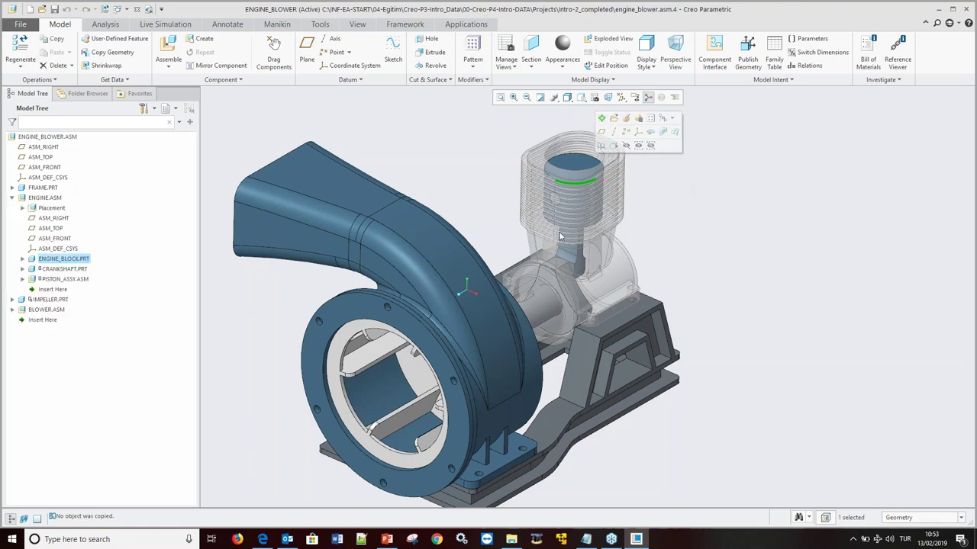
left_click(48, 199)
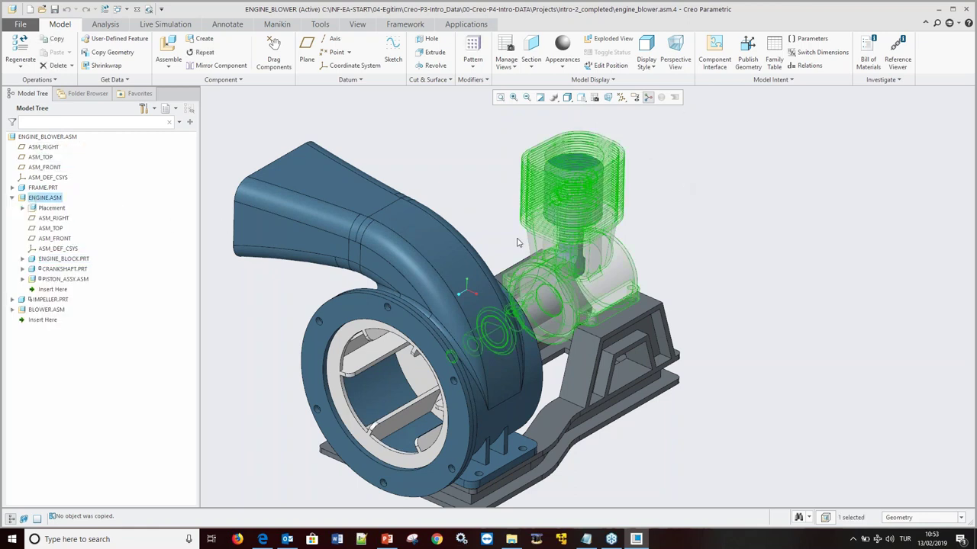
right_click(52, 200)
left_click(82, 167)
mouse_move(400, 176)
middle_mouse_down()
mouse_move(592, 257)
mouse_move(556, 229)
mouse_move(608, 210)
middle_mouse_up()
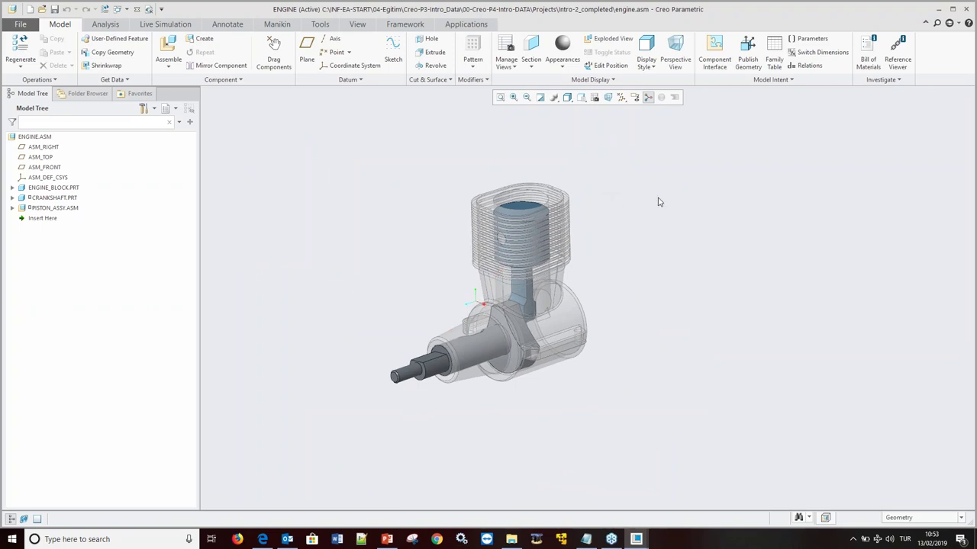
left_click(150, 110)
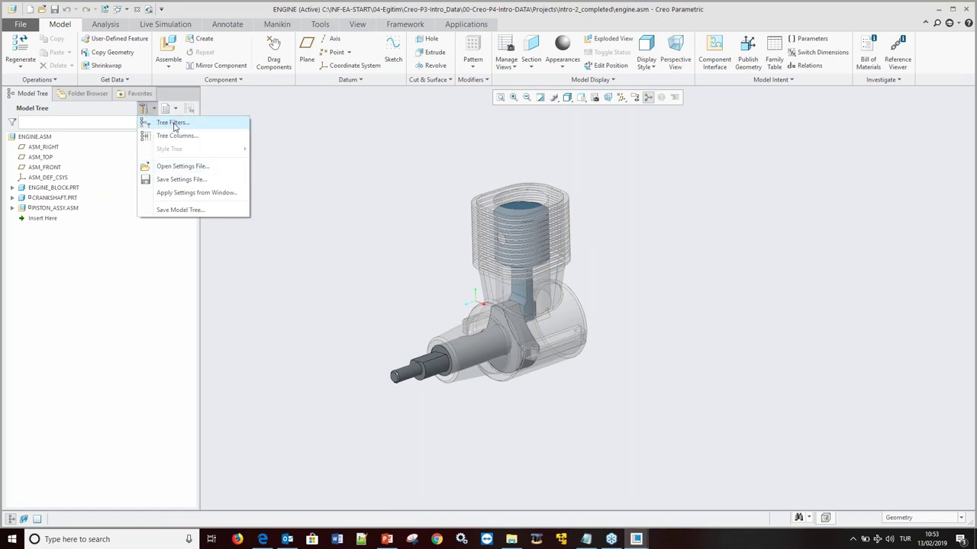
left_click(174, 124)
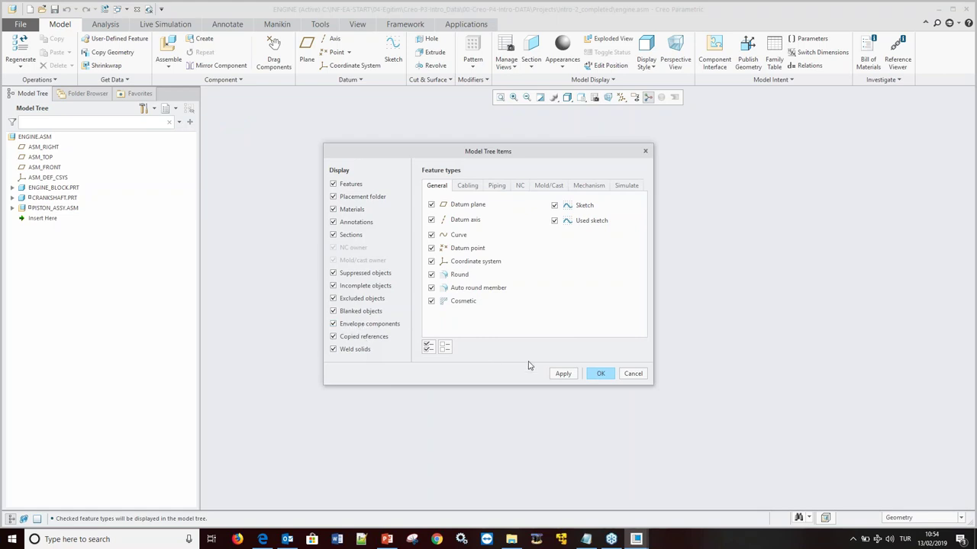
left_click(633, 374)
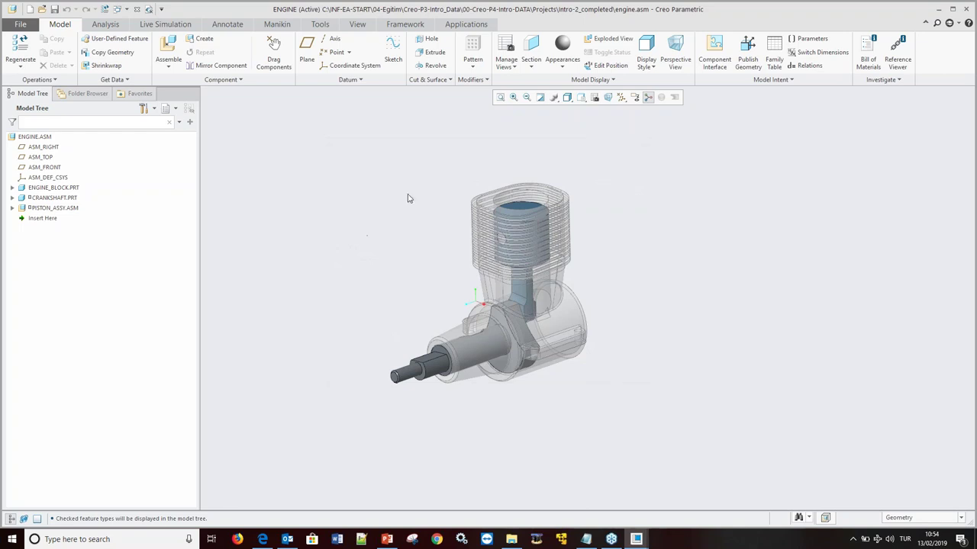
Create a Default Envelope in the View Manager, naming its envelope part ENGINE_TEK.
left_click(596, 98)
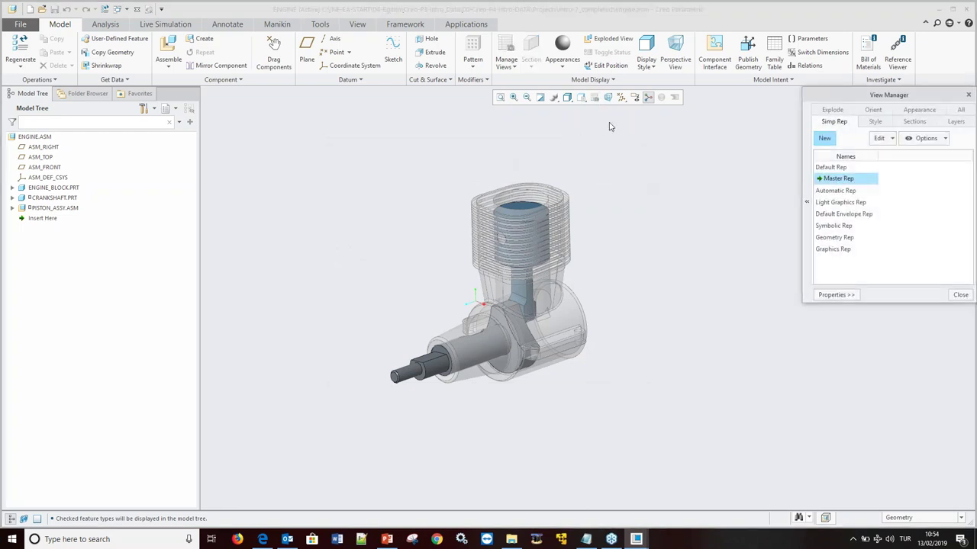
left_click_drag(831, 99, 714, 121)
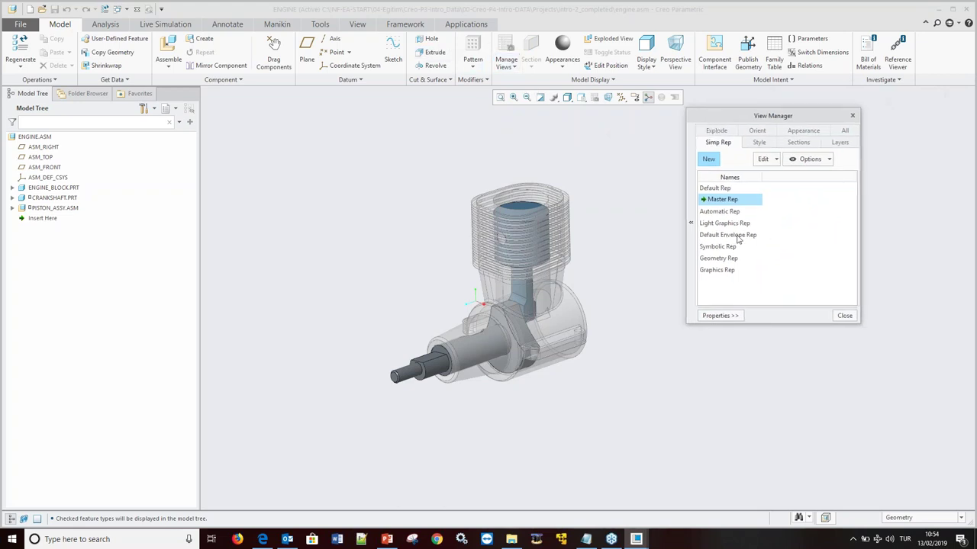
left_click(738, 237)
double_click(738, 238)
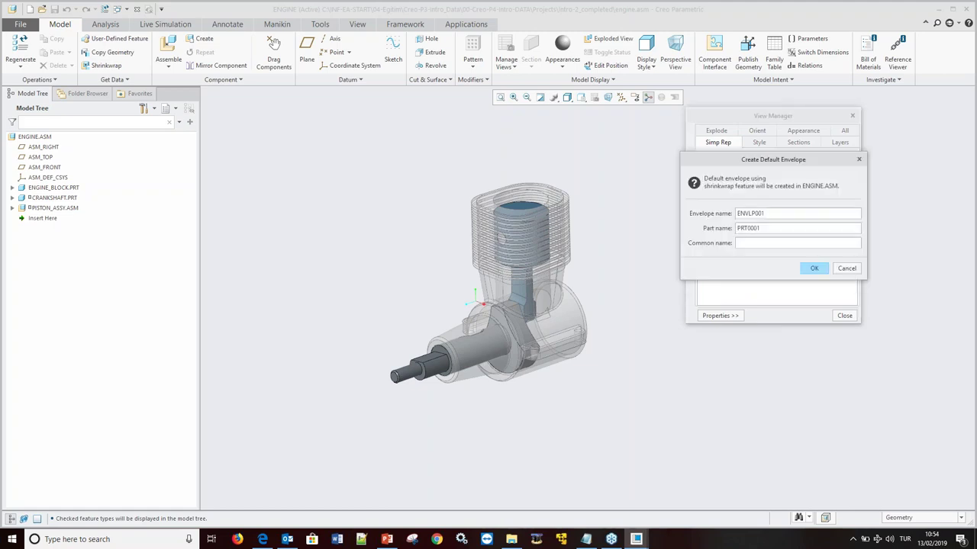
left_click_drag(778, 214, 720, 214)
type("Engine_tek")
left_click_drag(775, 227, 737, 228)
type("engine_tek")
left_click(814, 269)
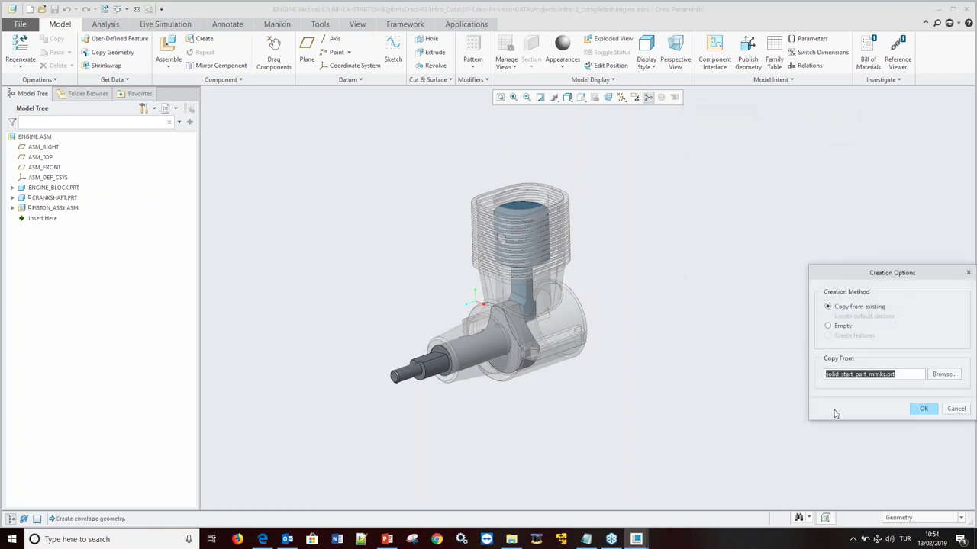
Create the envelope part from the start template and dismiss the shrinkwrap info message.
left_click(923, 410)
left_click_drag(874, 274, 736, 157)
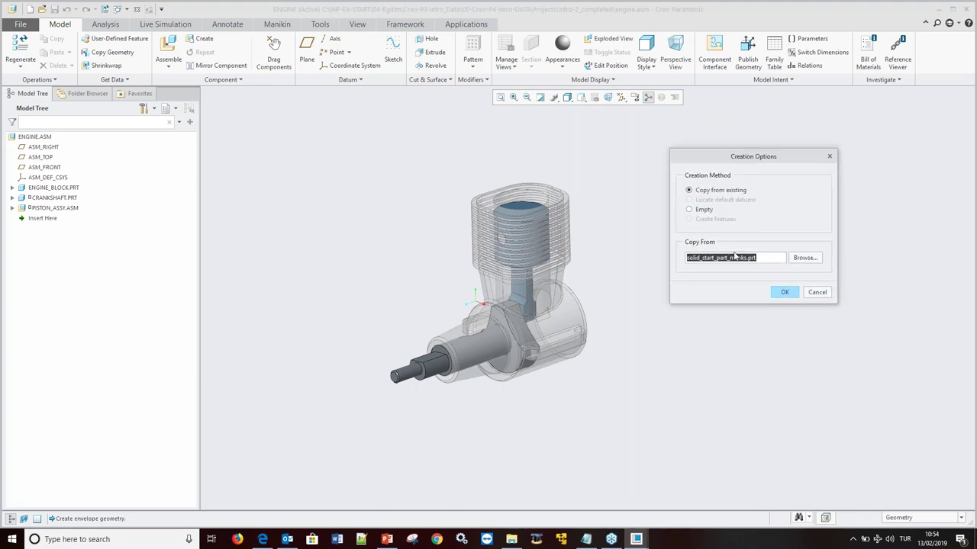
left_click(786, 293)
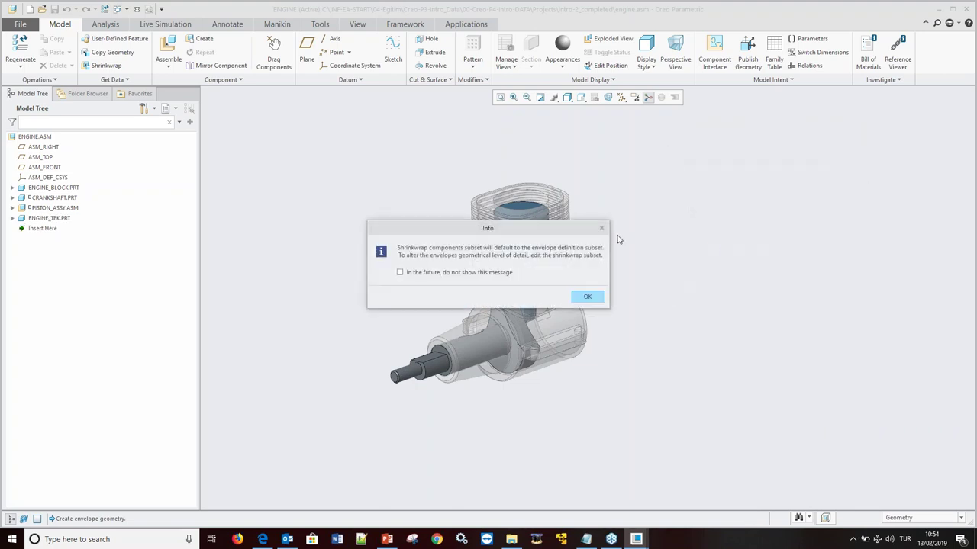
left_click(586, 298)
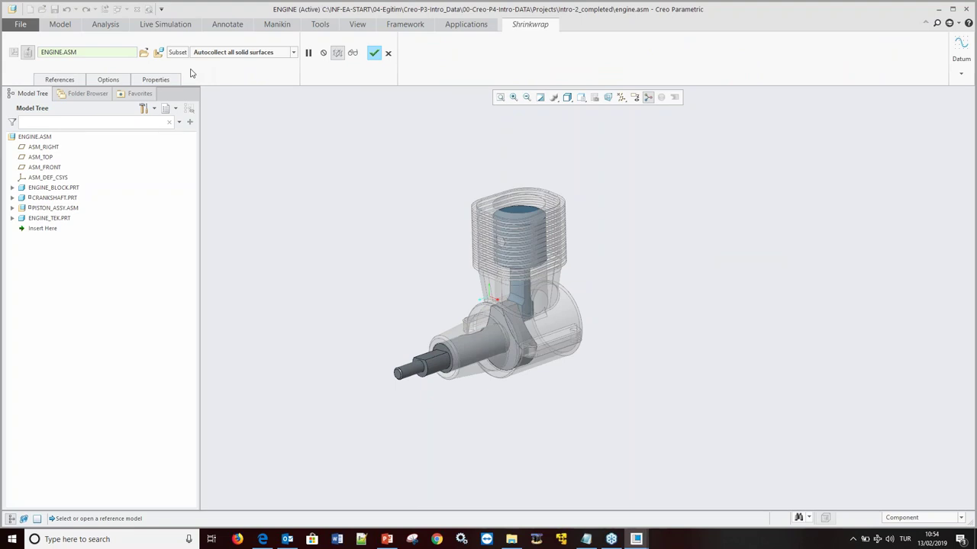
Keep autocollecting all solid surfaces, enable Solidify resulting geometry, and open the component subset.
left_click(291, 53)
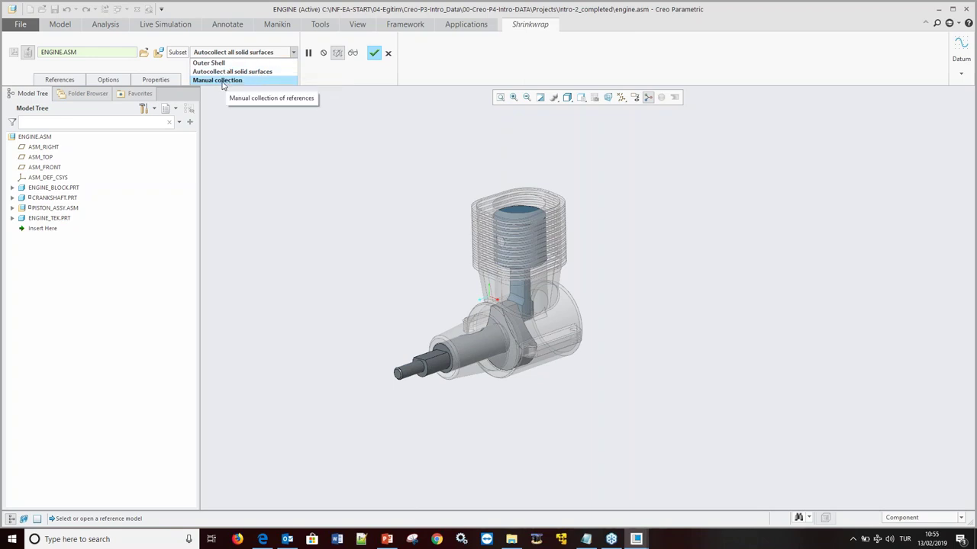
left_click(259, 146)
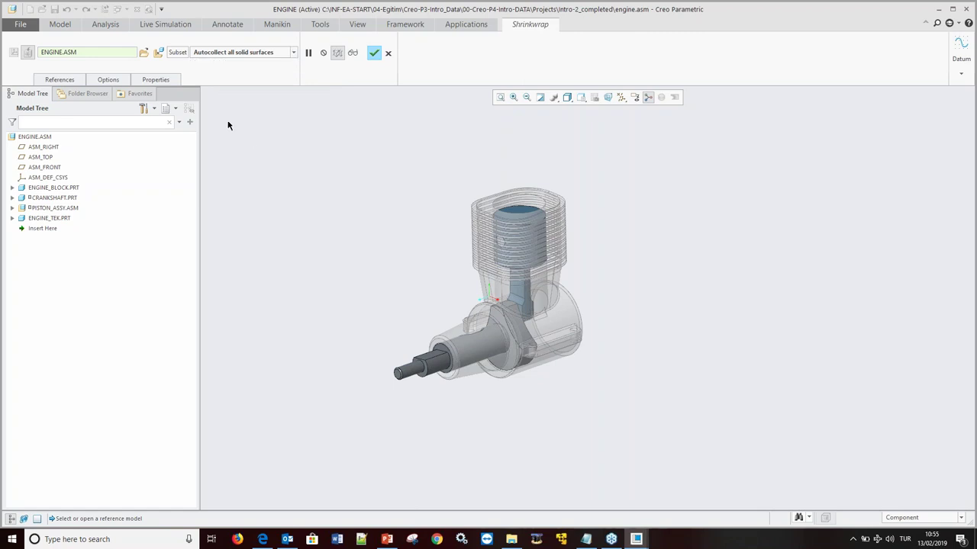
left_click(109, 82)
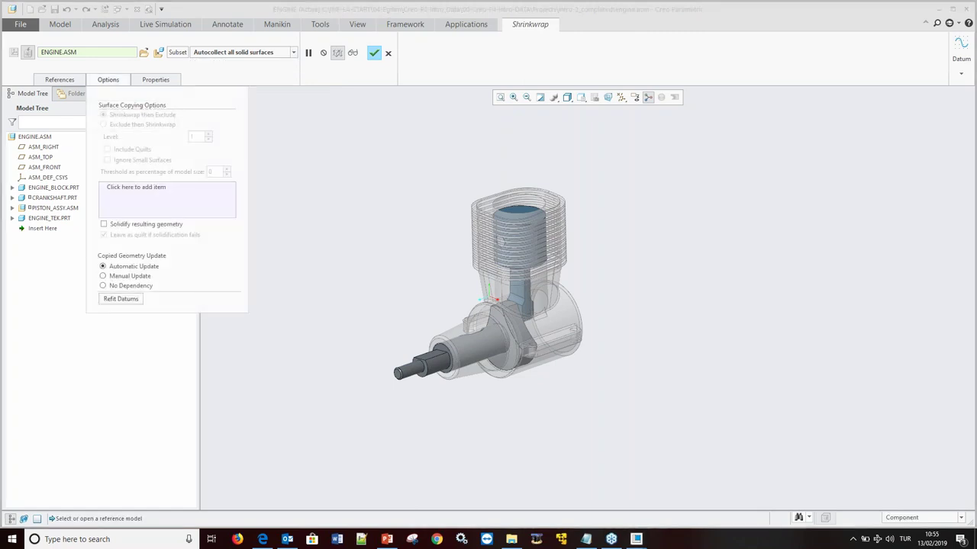
left_click(104, 225)
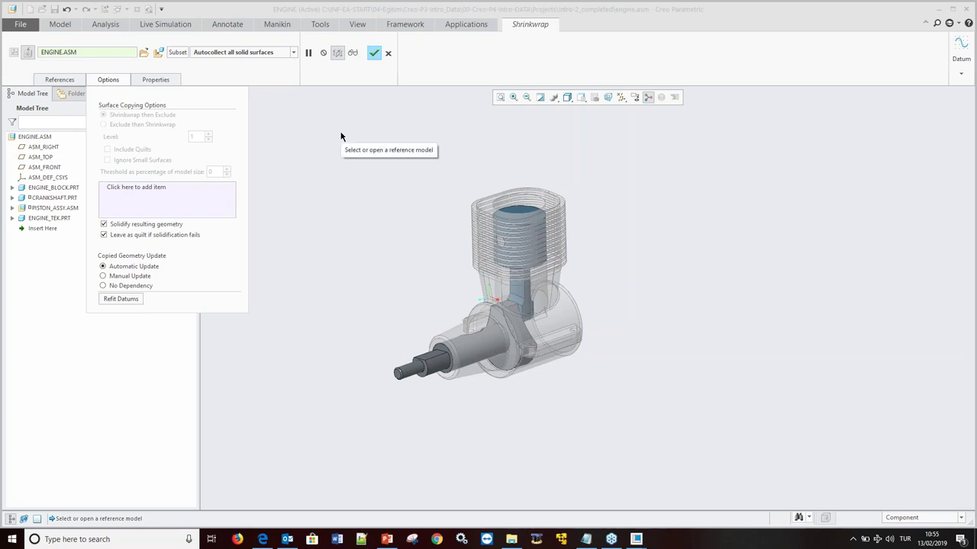
left_click(112, 82)
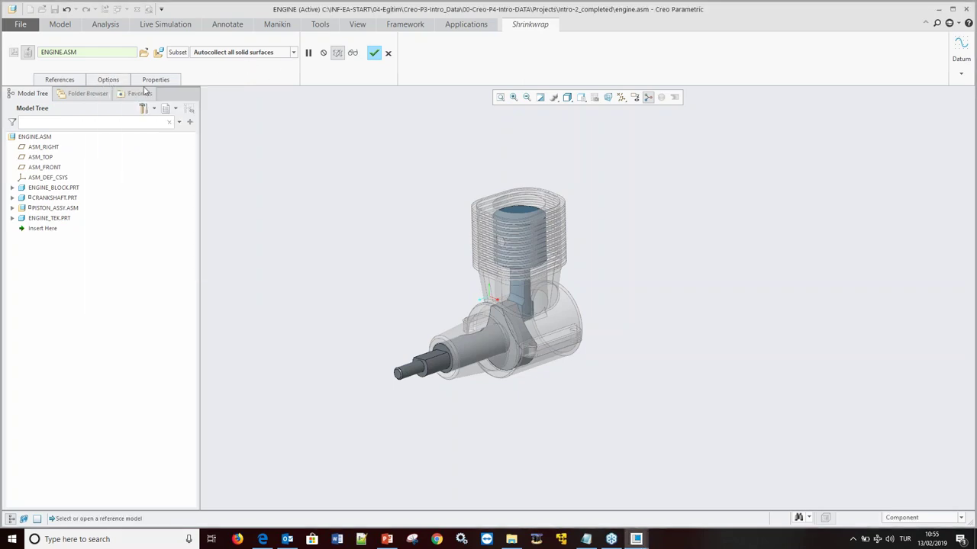
left_click(177, 53)
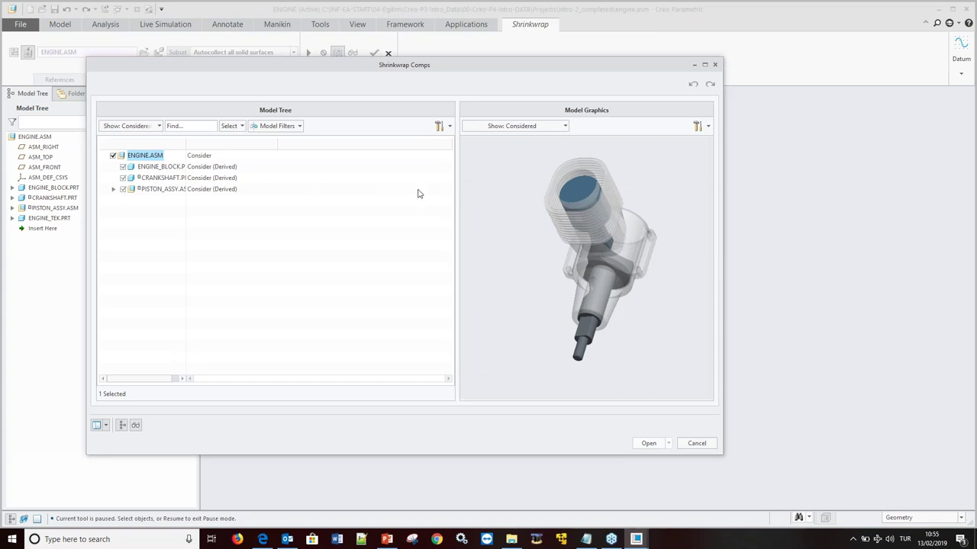
Set PISTON_ASSY.ASM to Ignore in Shrinkwrap Comps and apply the subset.
left_click(113, 189)
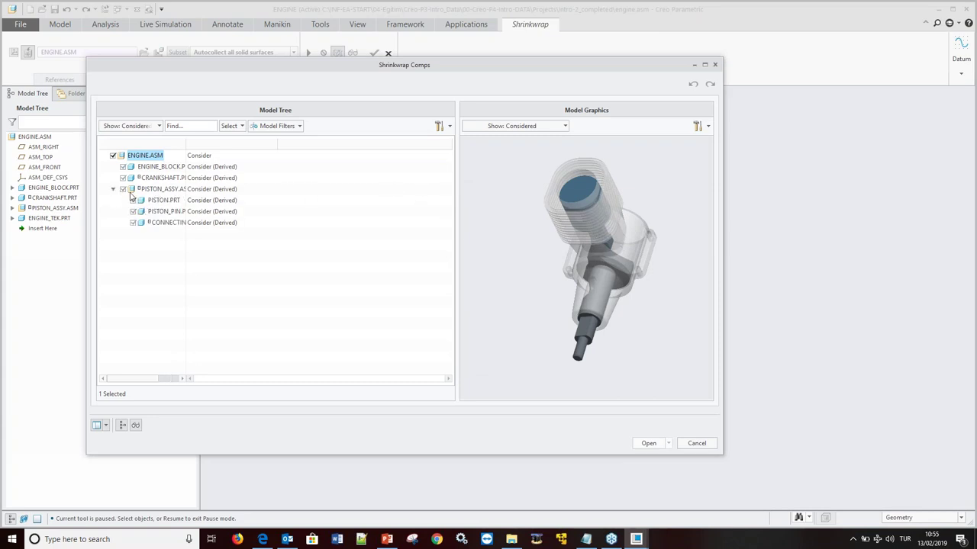
left_click(124, 190)
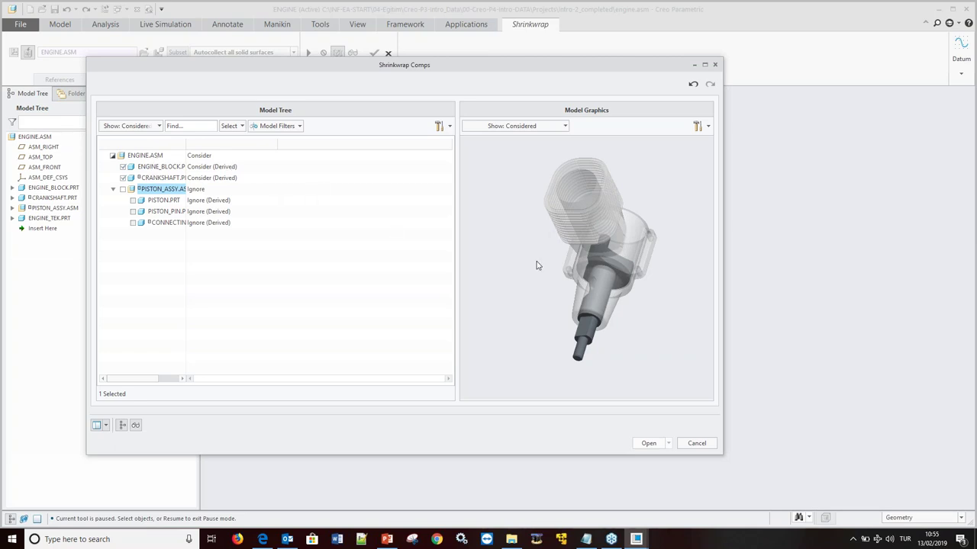
left_click(645, 443)
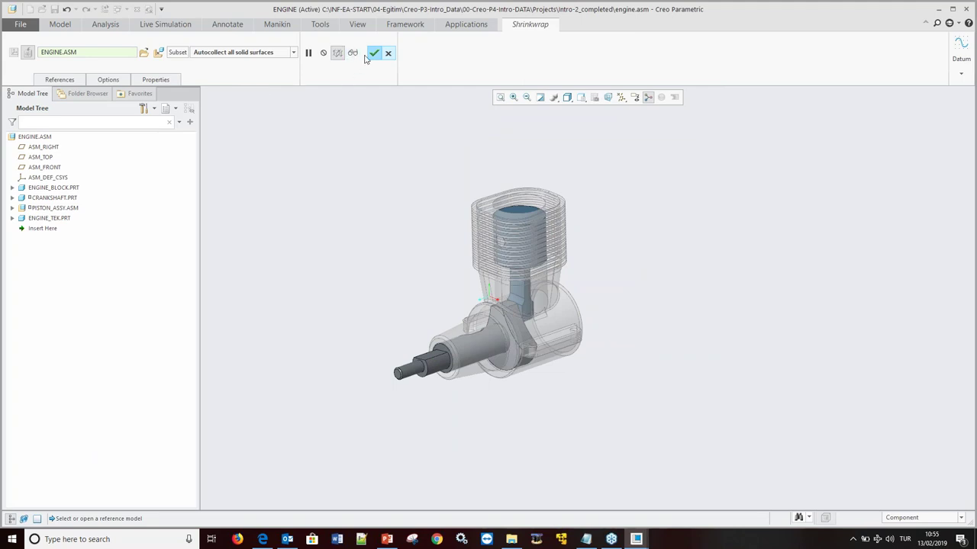
Finish the shrinkwrap, close View Manager, and orbit the ENGINE assembly upright.
left_click(374, 53)
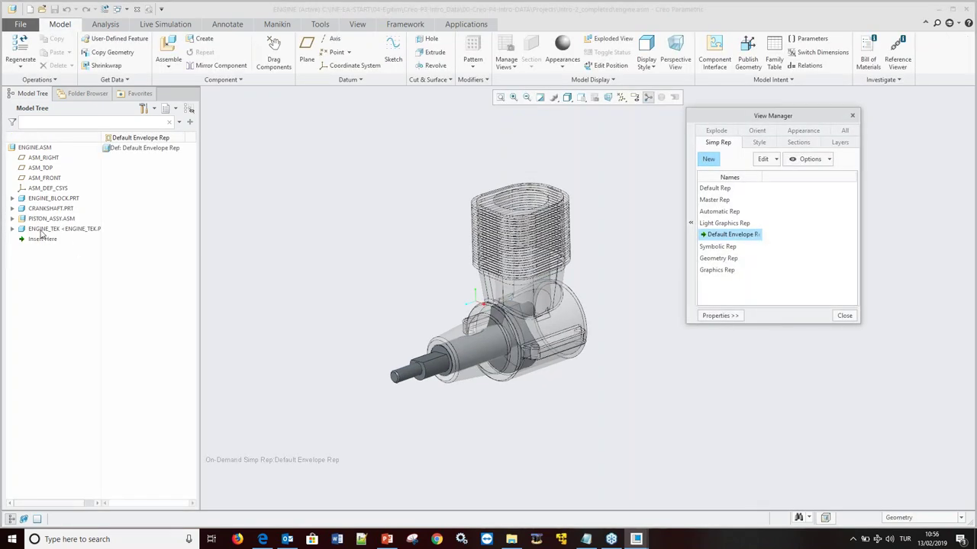
left_click(844, 315)
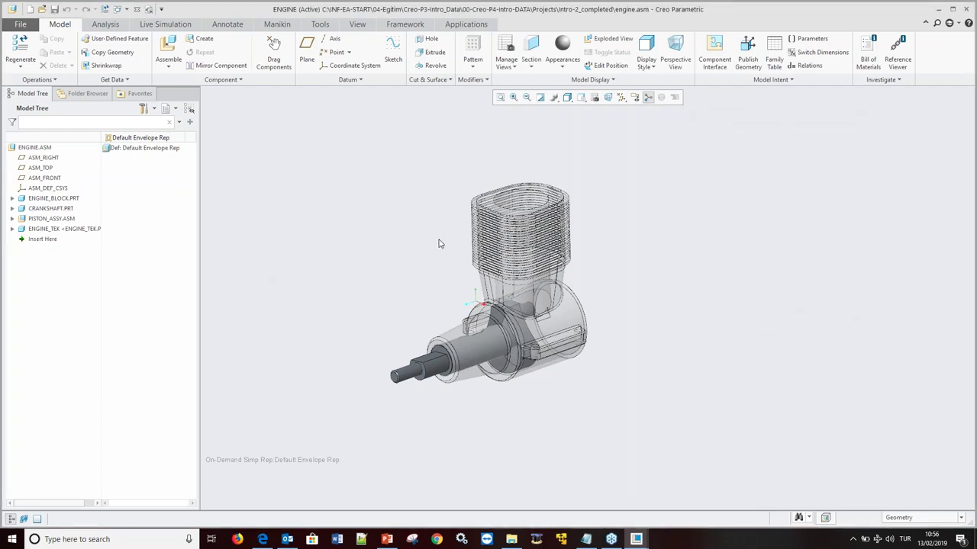
mouse_move(330, 301)
middle_mouse_down()
mouse_move(459, 266)
mouse_move(552, 356)
middle_mouse_up()
scroll(459, 265, "down", 2)
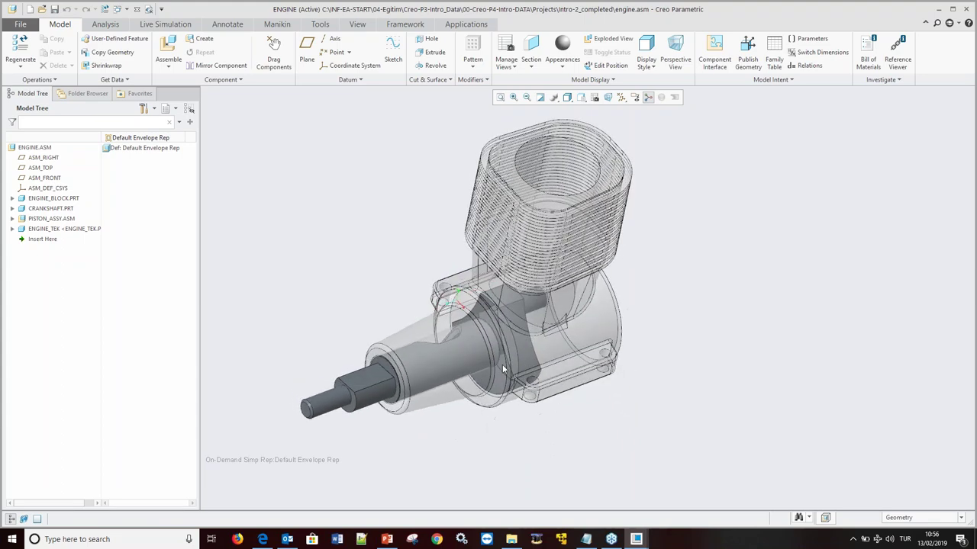
mouse_move(528, 313)
middle_mouse_down()
mouse_move(535, 308)
mouse_move(526, 321)
middle_mouse_up()
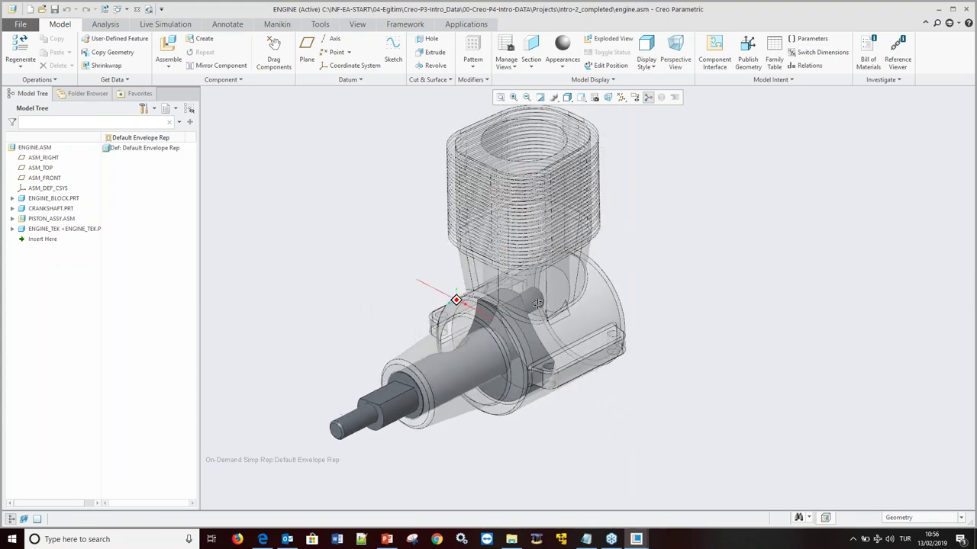
Open the ENGINE_TEK envelope part, orbit to inspect it, then close its window.
left_click(49, 229)
left_click(65, 183)
scroll(446, 270, "up", 2)
mouse_move(447, 269)
middle_mouse_down()
mouse_move(443, 234)
mouse_move(438, 277)
mouse_move(457, 247)
mouse_move(480, 273)
mouse_move(428, 264)
mouse_move(476, 260)
middle_mouse_up()
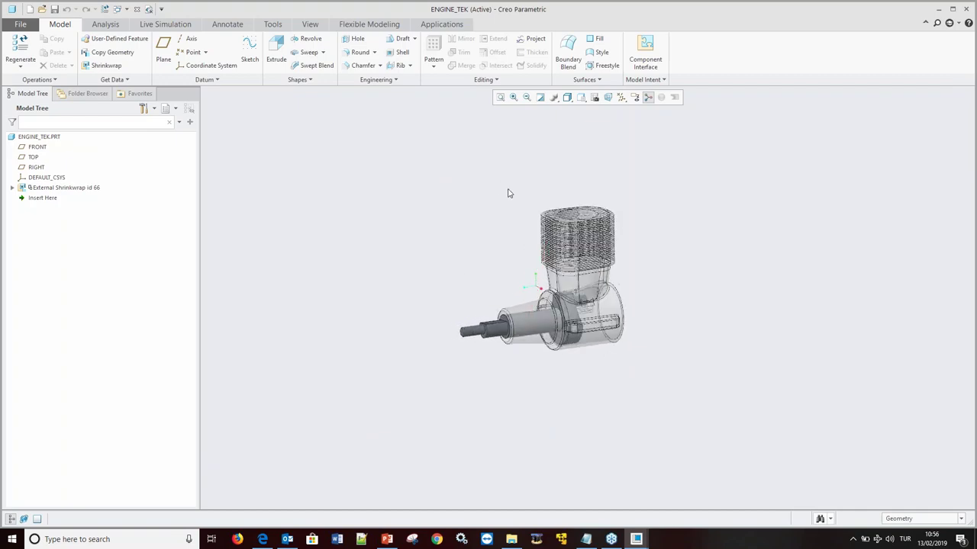
left_click(137, 9)
scroll(641, 257, "down", 2)
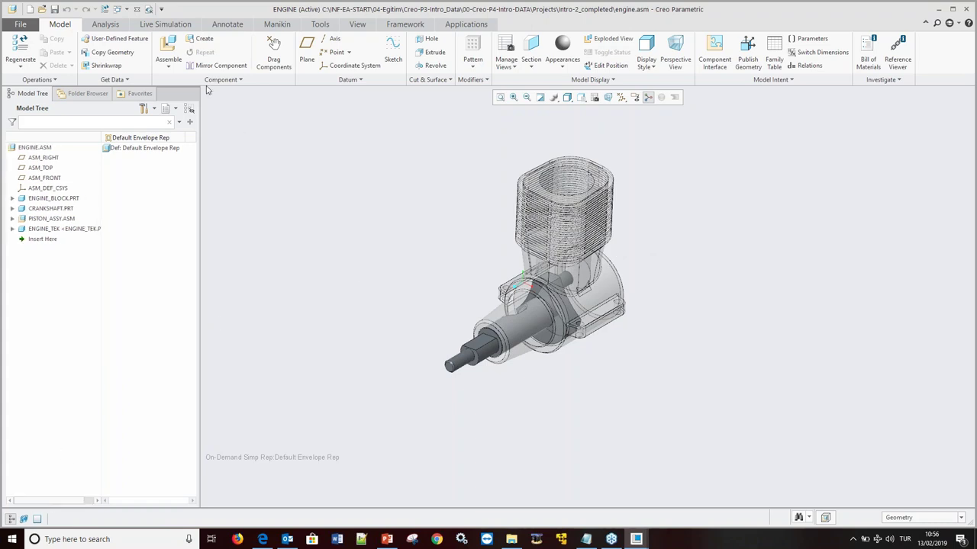
Activate the ENGINE_BLOWER.ASM window from the Windows list and orbit it.
left_click(125, 12)
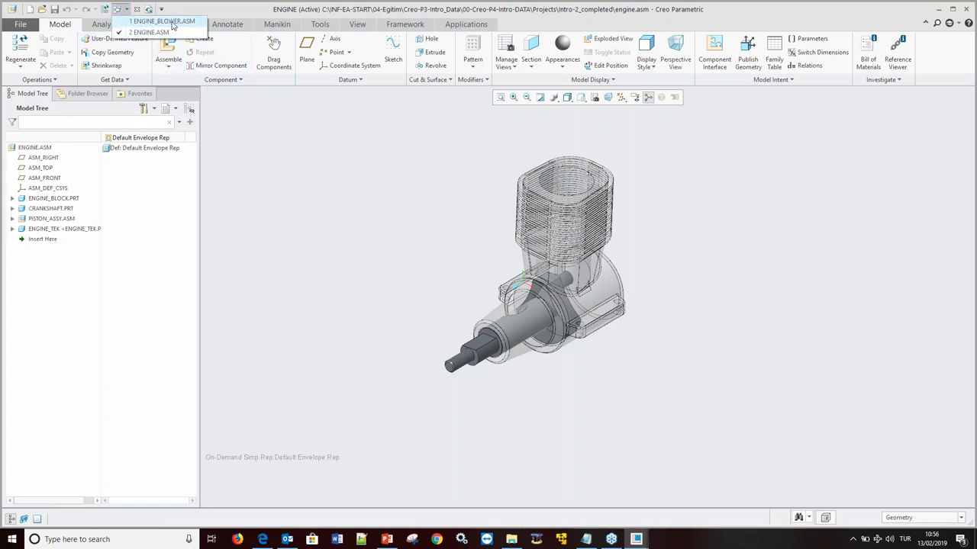
left_click(170, 21)
scroll(474, 274, "down", 2)
middle_click_drag(470, 296, 426, 295)
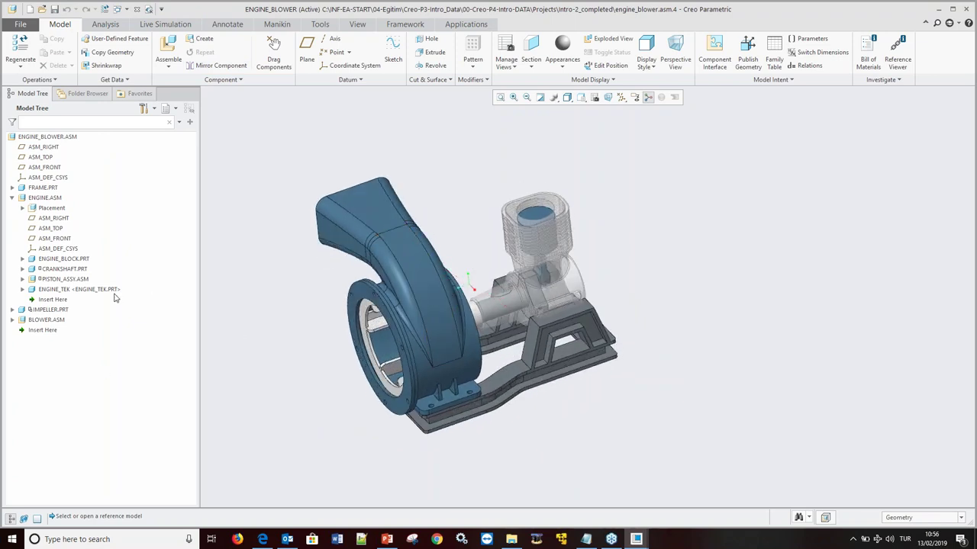
Set ENGINE.ASM to the Default Envelope representation, inspect it, and collapse its tree node.
left_click(46, 198)
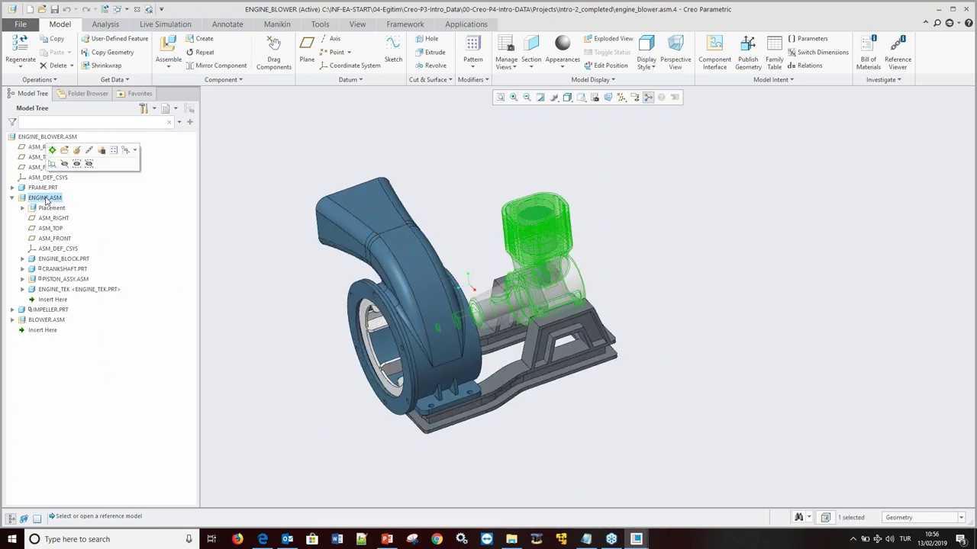
right_click(47, 200)
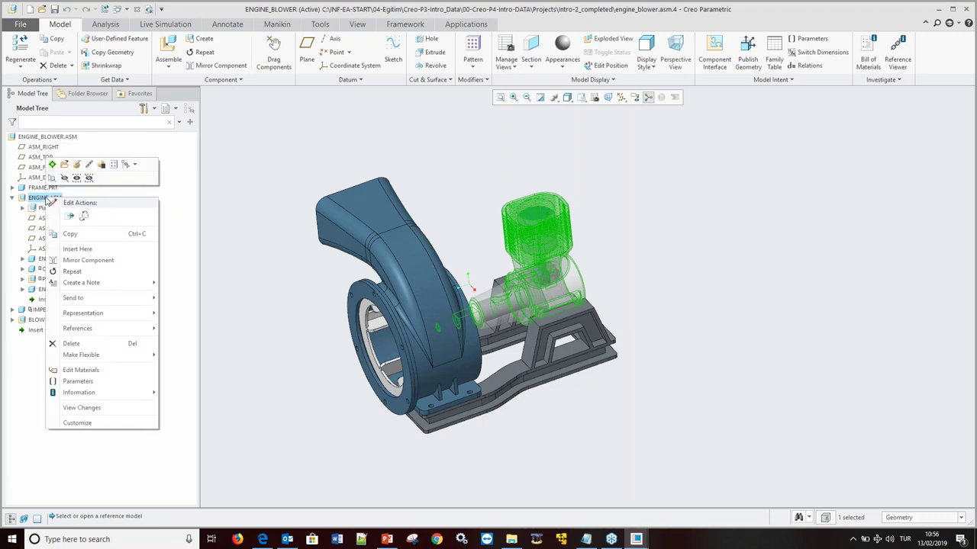
mouse_move(82, 313)
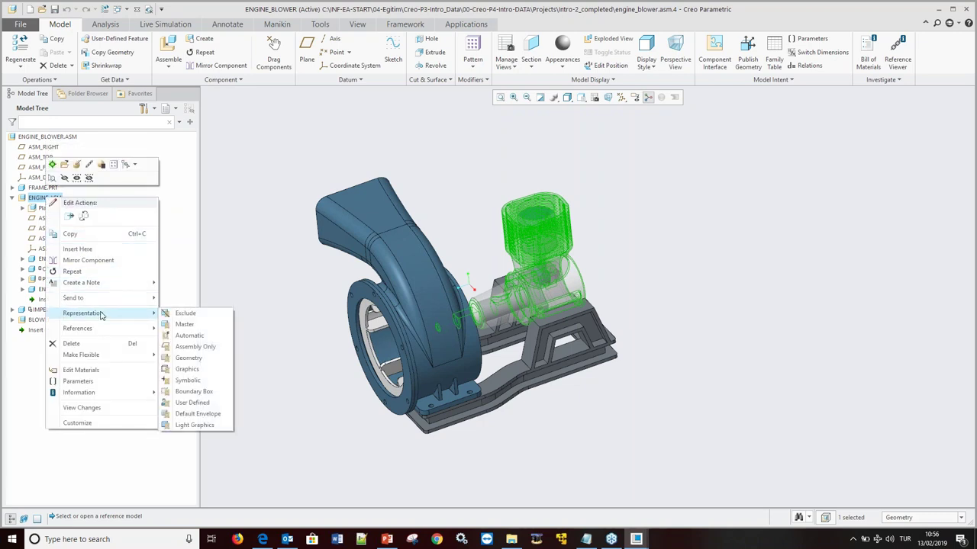
left_click(199, 416)
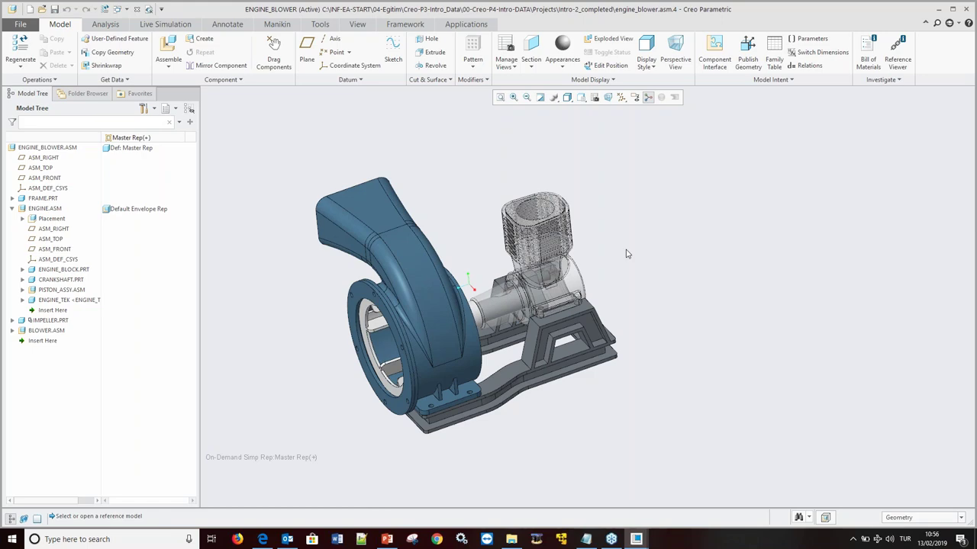
scroll(554, 307, "down", 5)
mouse_move(576, 347)
middle_mouse_down()
mouse_move(510, 326)
mouse_move(566, 327)
middle_mouse_up()
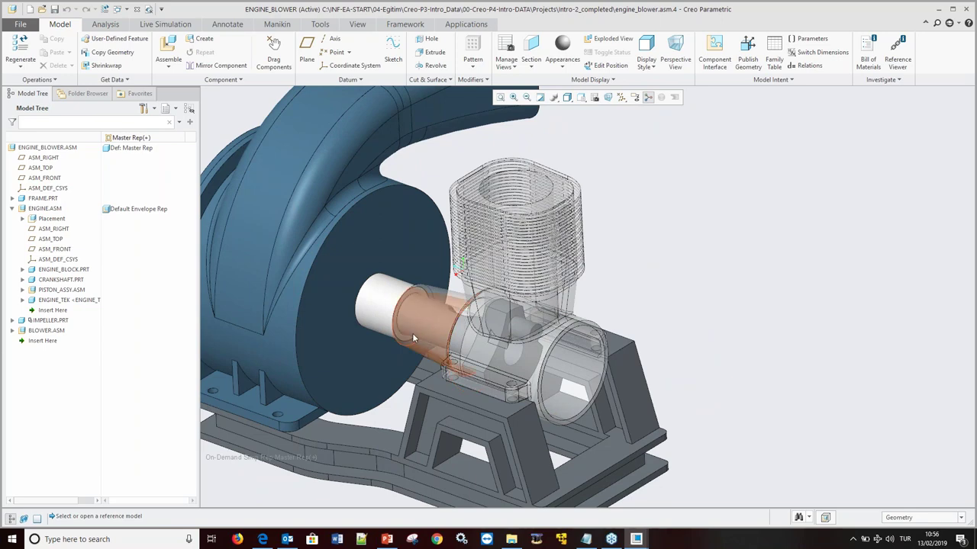
scroll(409, 336, "up", 3)
middle_click_drag(410, 333, 478, 346)
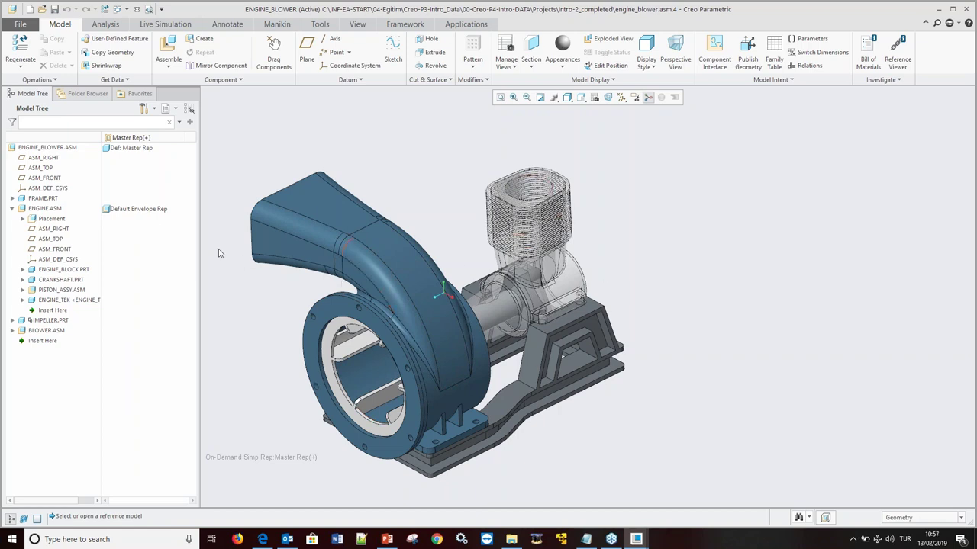
left_click(11, 208)
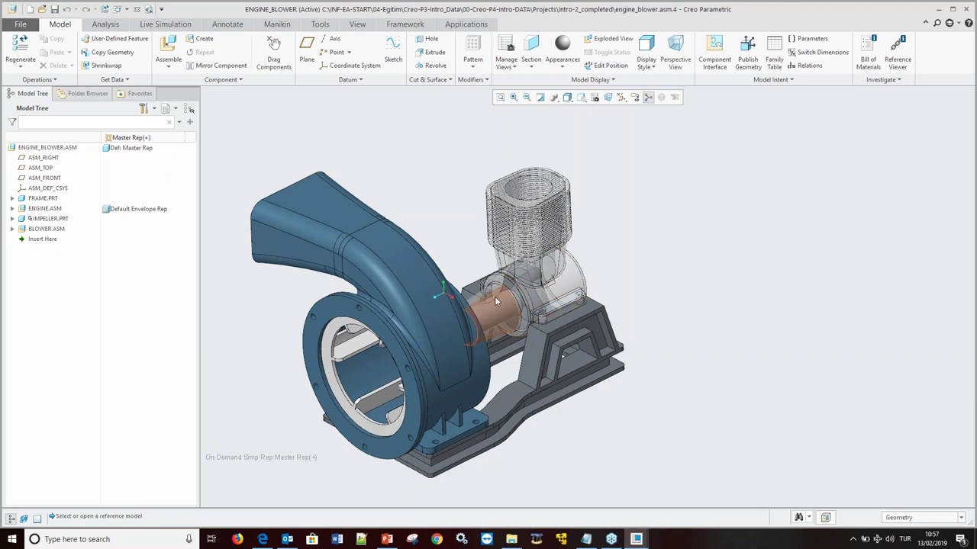
Close both assembly windows and erase the undisplayed models from session.
left_click(138, 11)
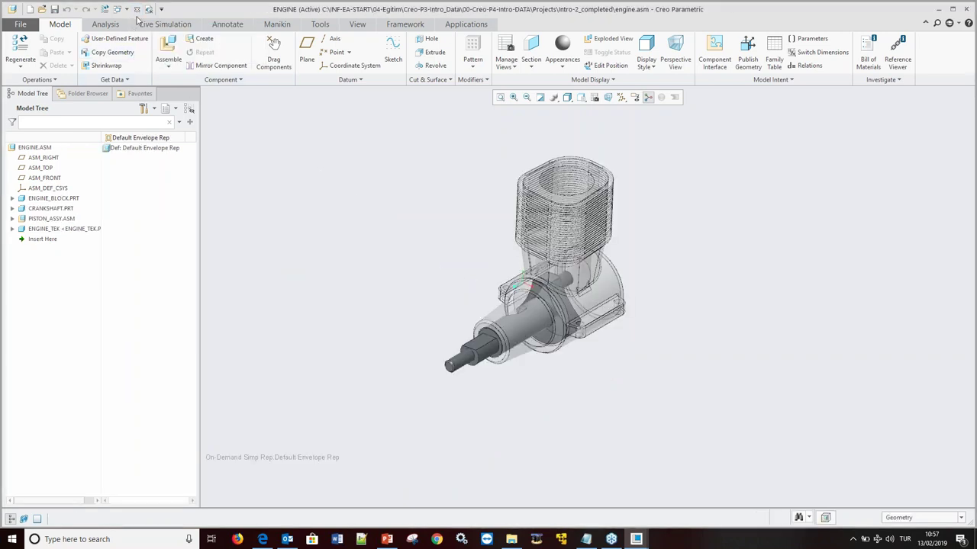
left_click(138, 10)
left_click(143, 50)
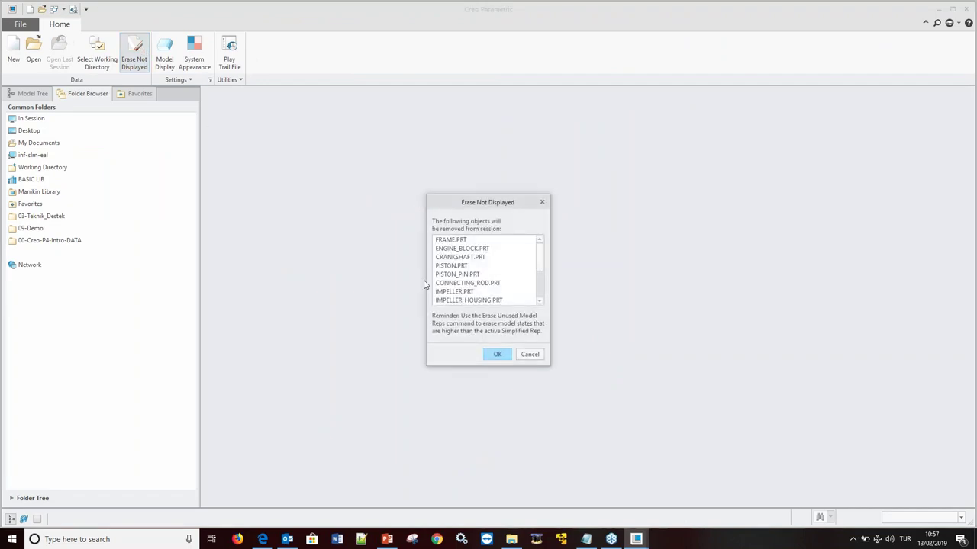
left_click(496, 355)
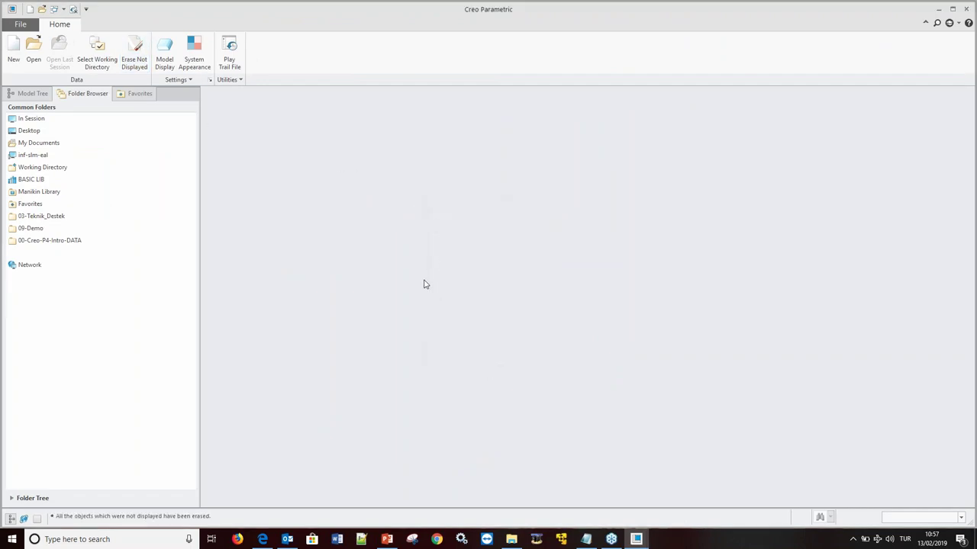
Glance at the PowerPoint tips slide, then bring up the File Open dialog.
left_click(391, 540)
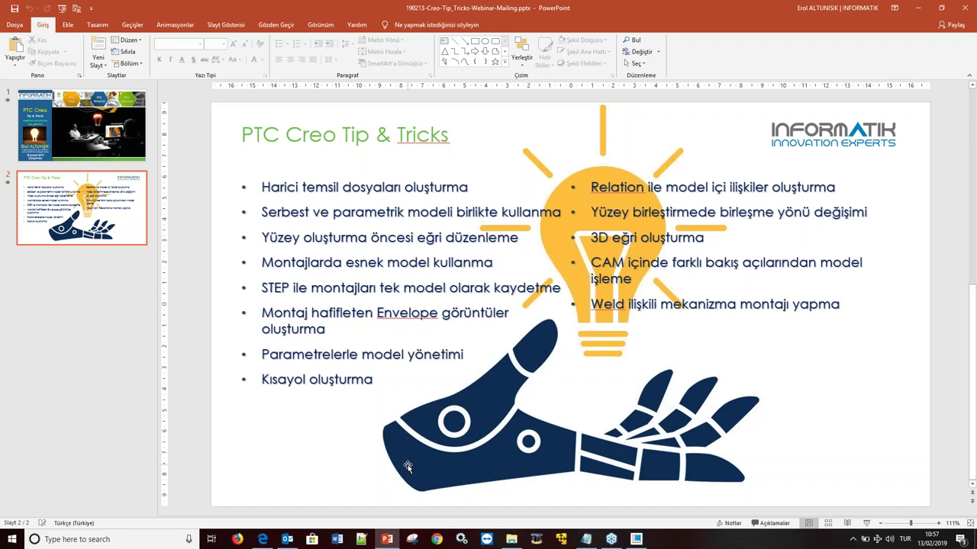
left_click(387, 539)
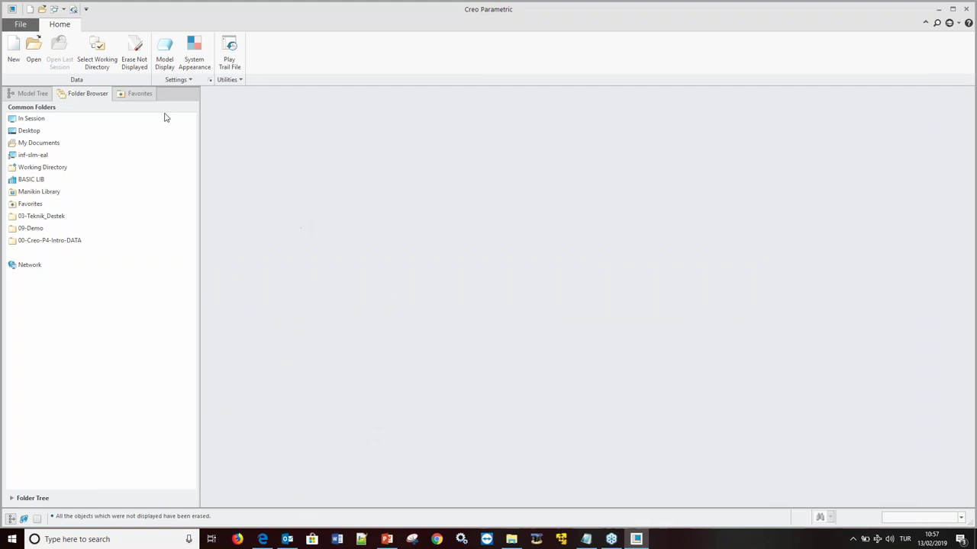
left_click(33, 47)
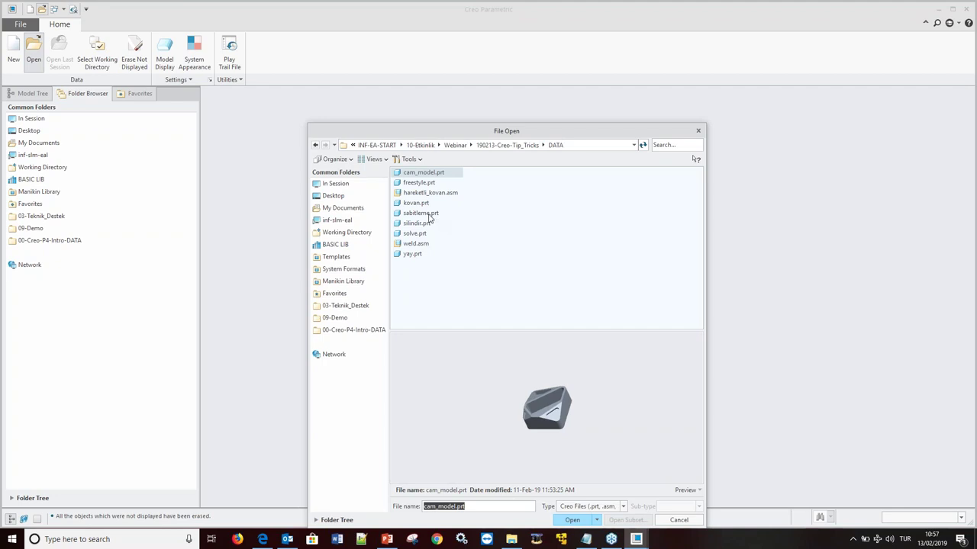
Preview solve.prt, sabitleme.prt, silindir.prt and yay.prt in the DATA folder.
left_click(427, 235)
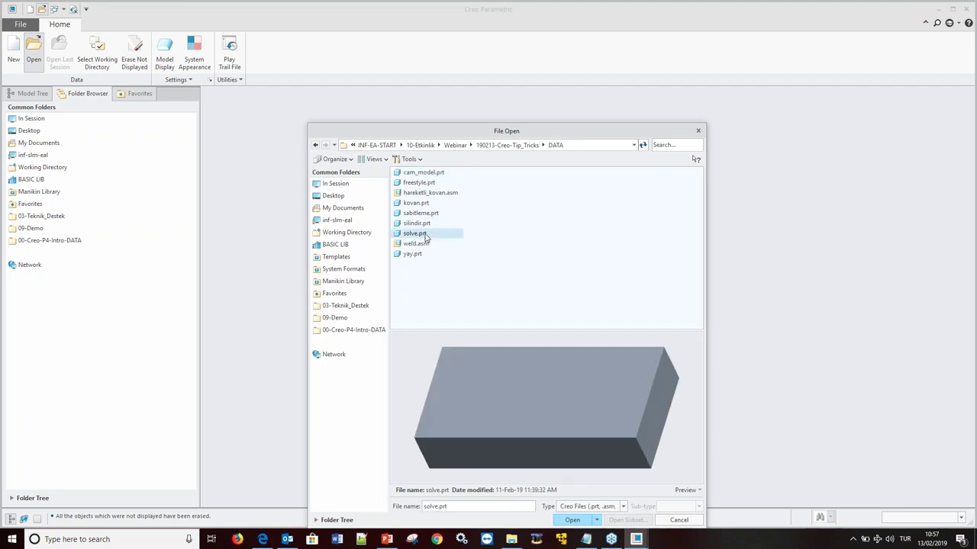
left_click(427, 213)
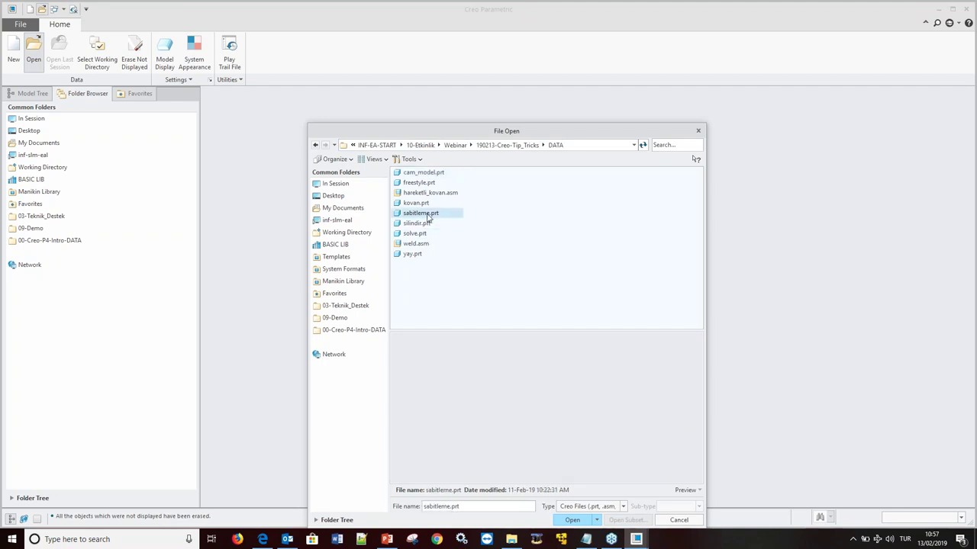
left_click(422, 227)
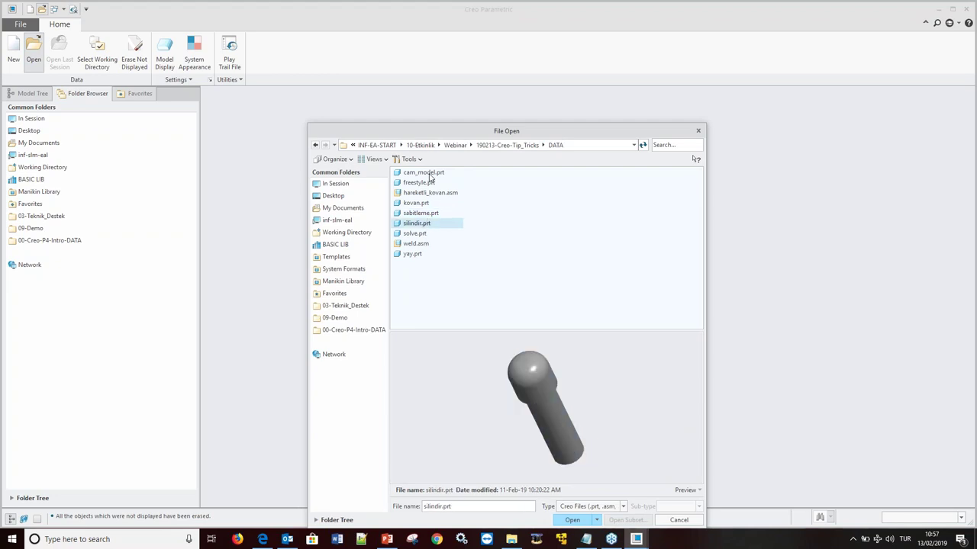
left_click(416, 256)
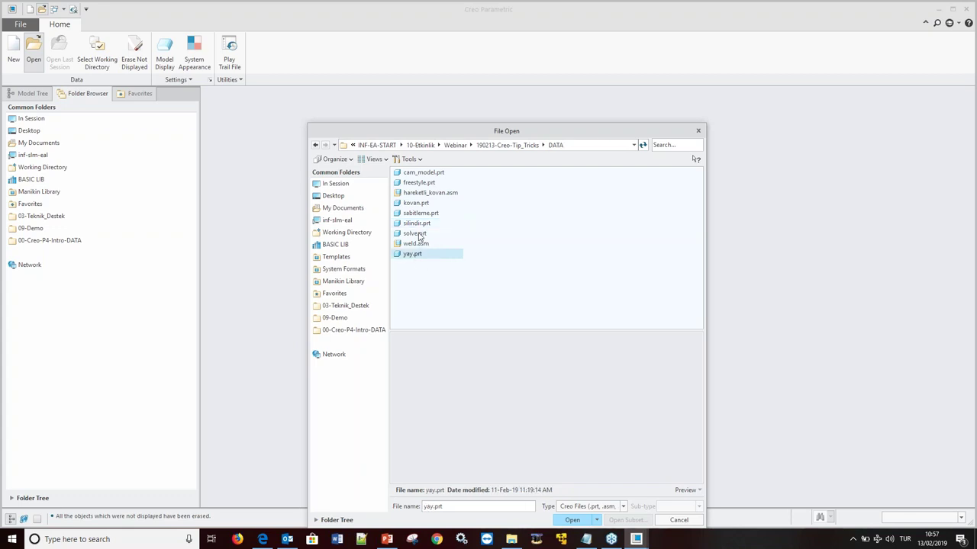
left_click(420, 235)
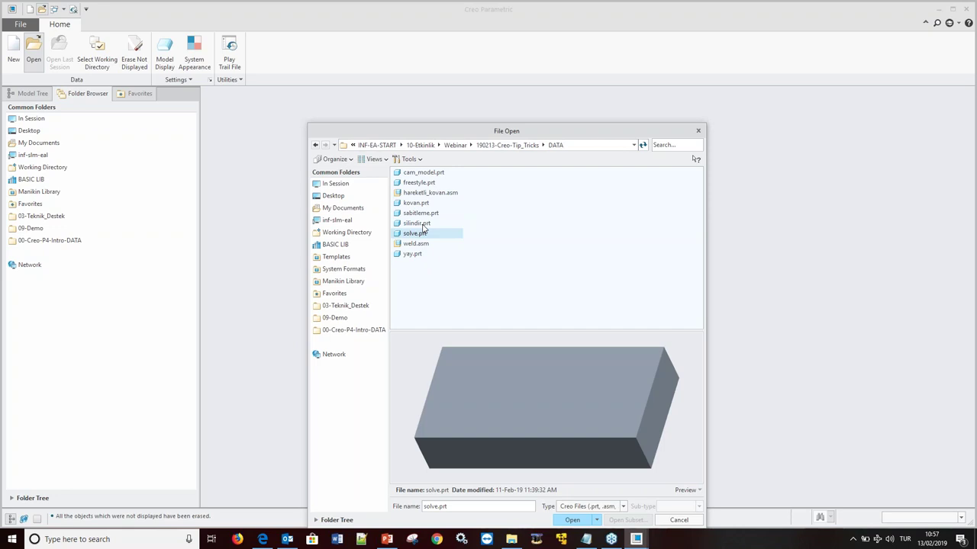
left_click(423, 225)
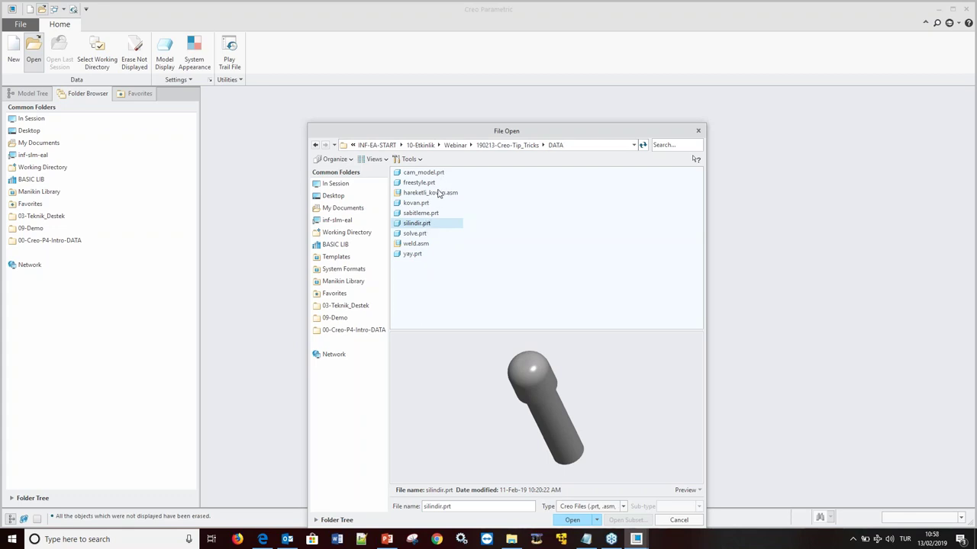
left_click(420, 214)
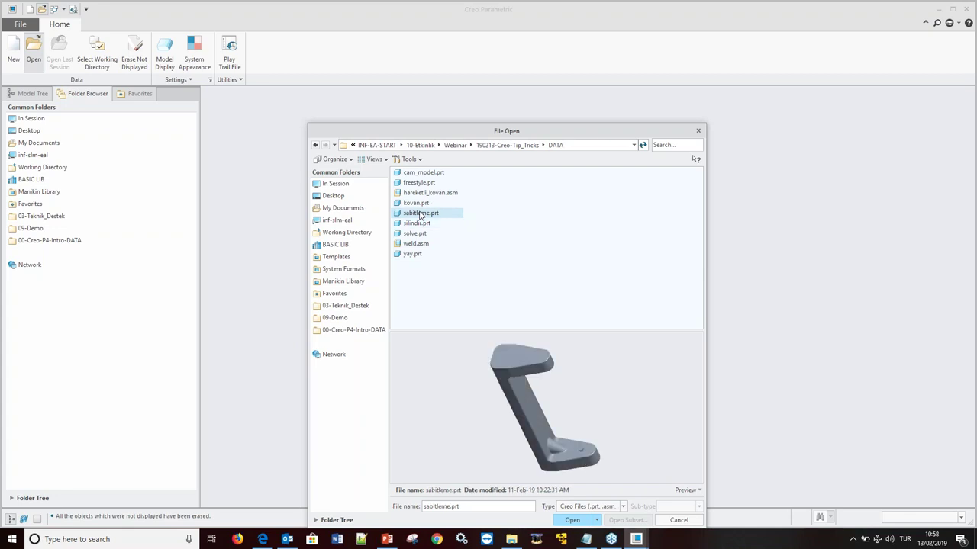
Preview cam_model.prt, freestyle.prt and the others again, then open solve.prt.
left_click(429, 172)
left_click(422, 183)
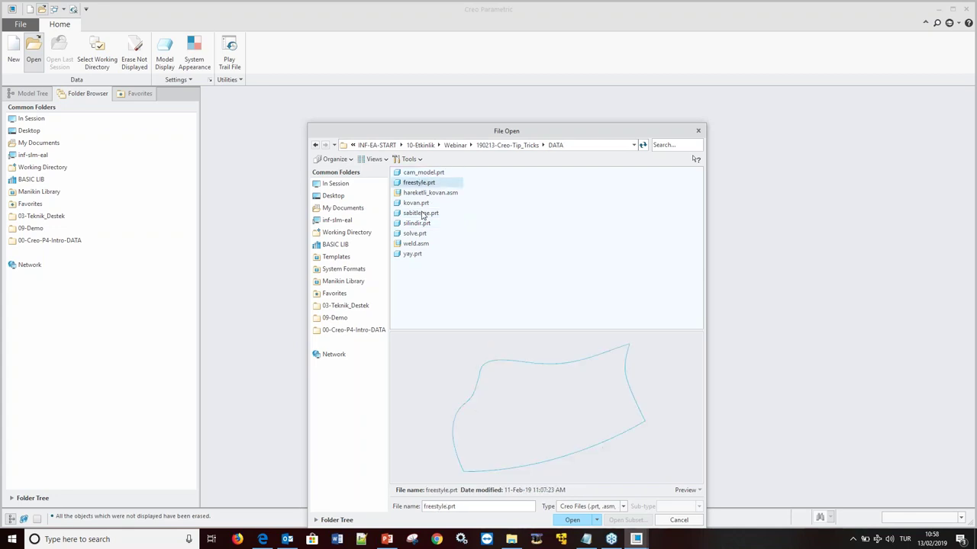
left_click(419, 214)
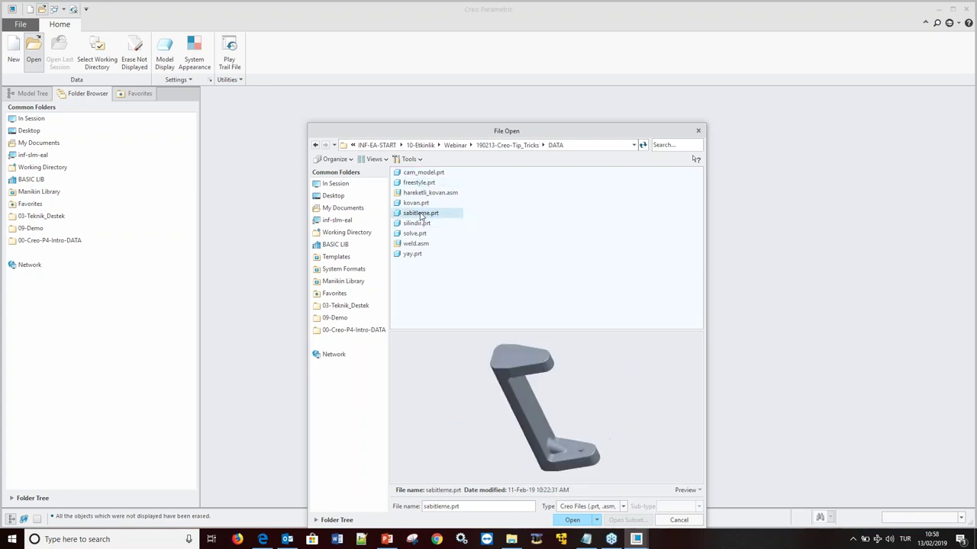
left_click(418, 223)
left_click(419, 233)
left_click(416, 254)
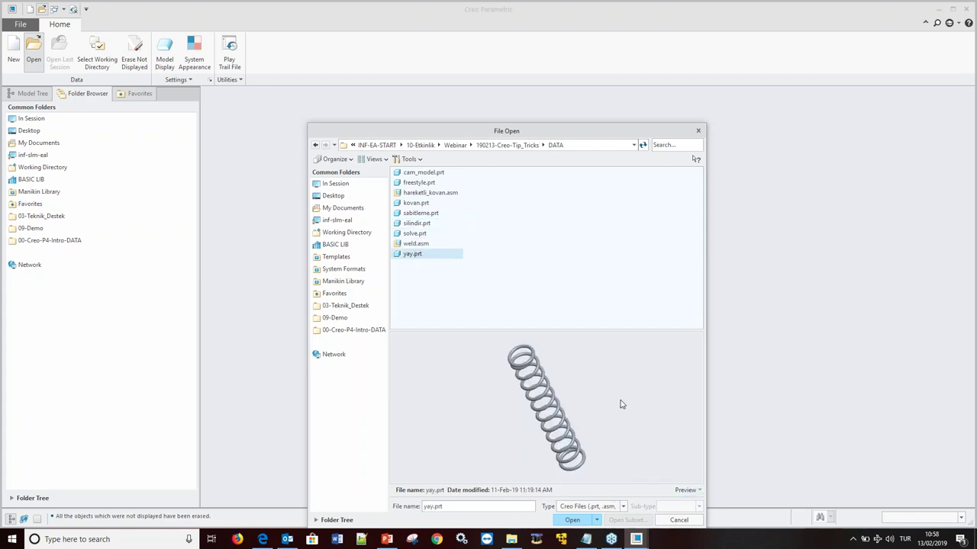
left_click(417, 234)
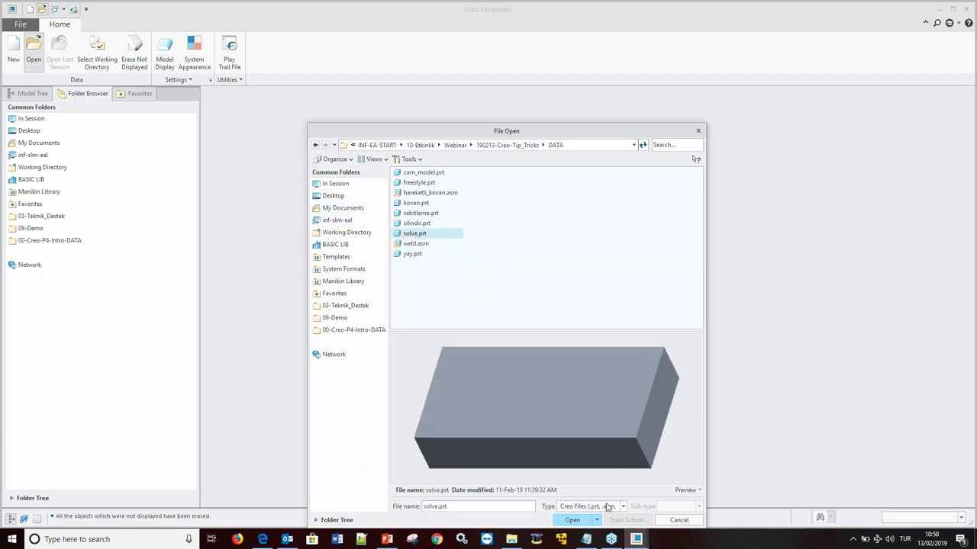
left_click(576, 520)
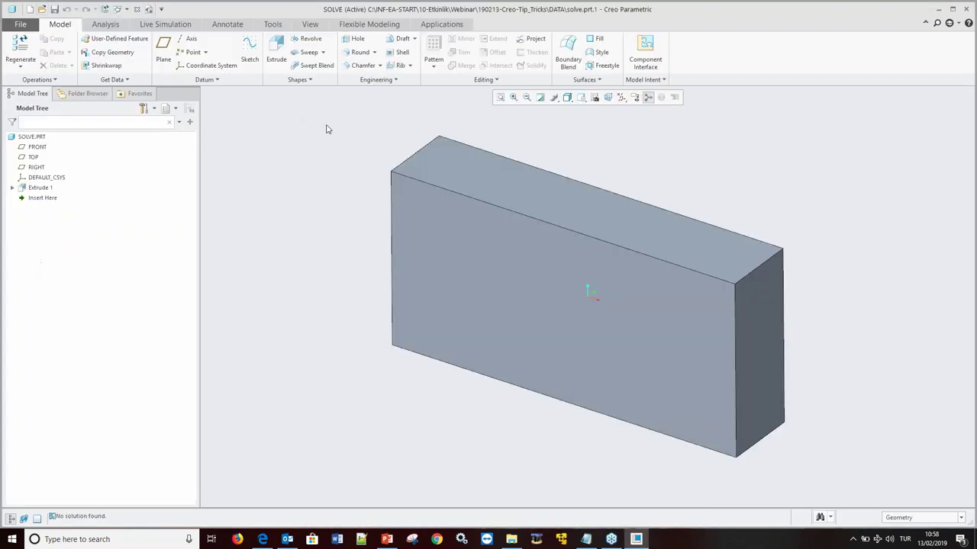
Orbit the SOLVE block, check the tips slide, and show the Model Intent options.
mouse_move(300, 202)
middle_mouse_down()
mouse_move(320, 170)
mouse_move(298, 229)
mouse_move(325, 193)
mouse_move(303, 188)
middle_mouse_up()
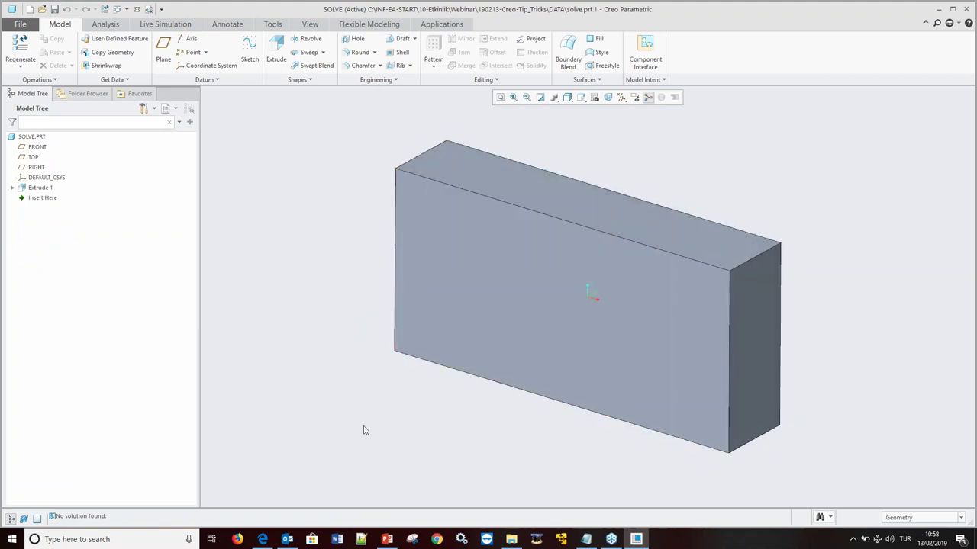
left_click(386, 539)
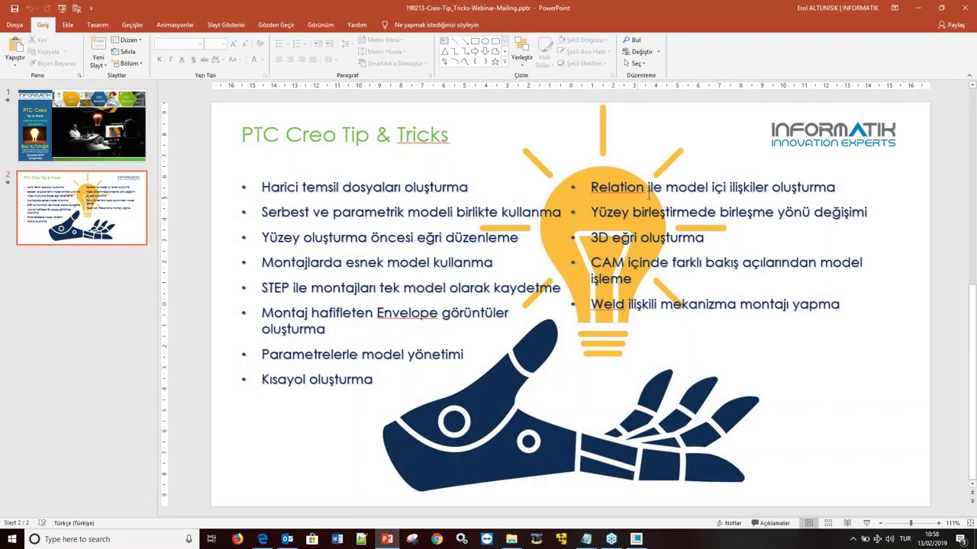
left_click(387, 539)
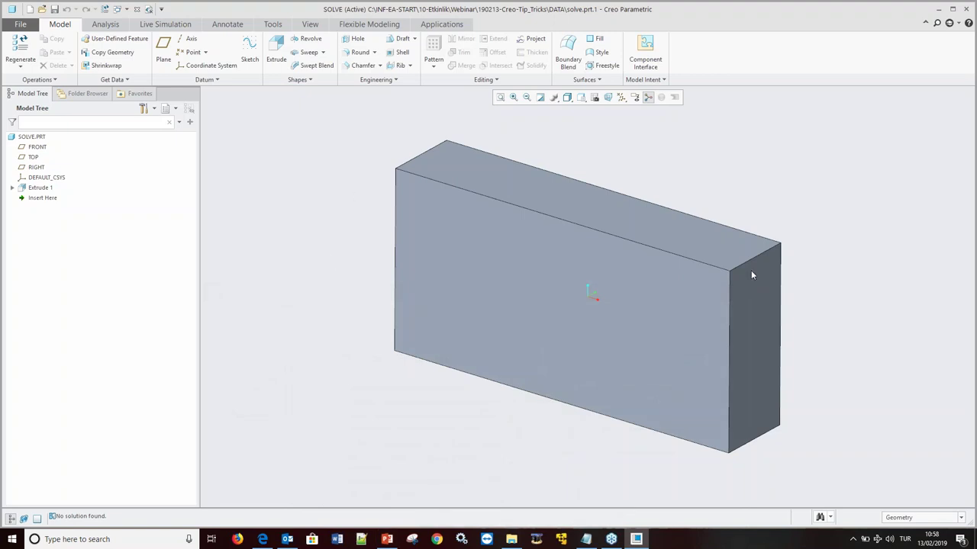
scroll(341, 261, "up", 3)
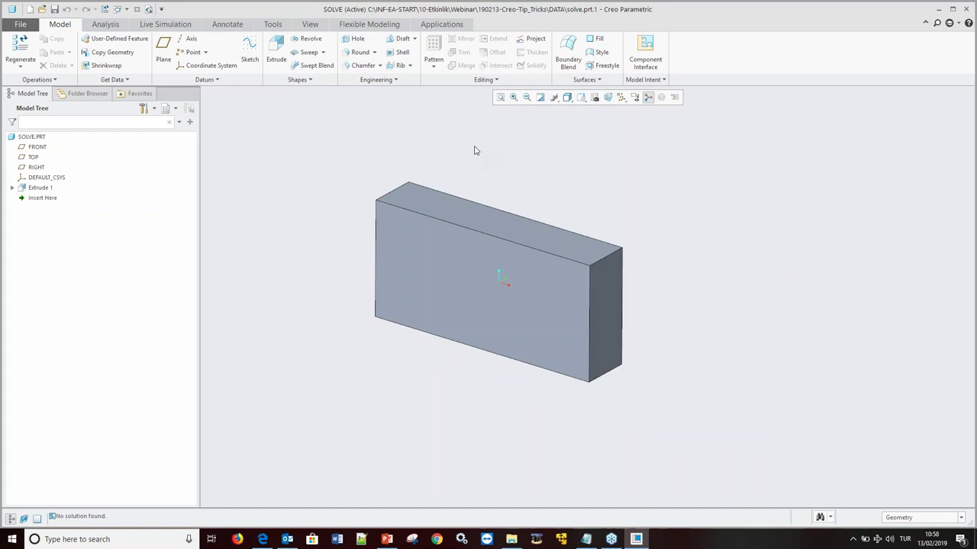
left_click(652, 80)
Open the SOLVE Relations dialog and display the block's dimensions.
left_click(660, 137)
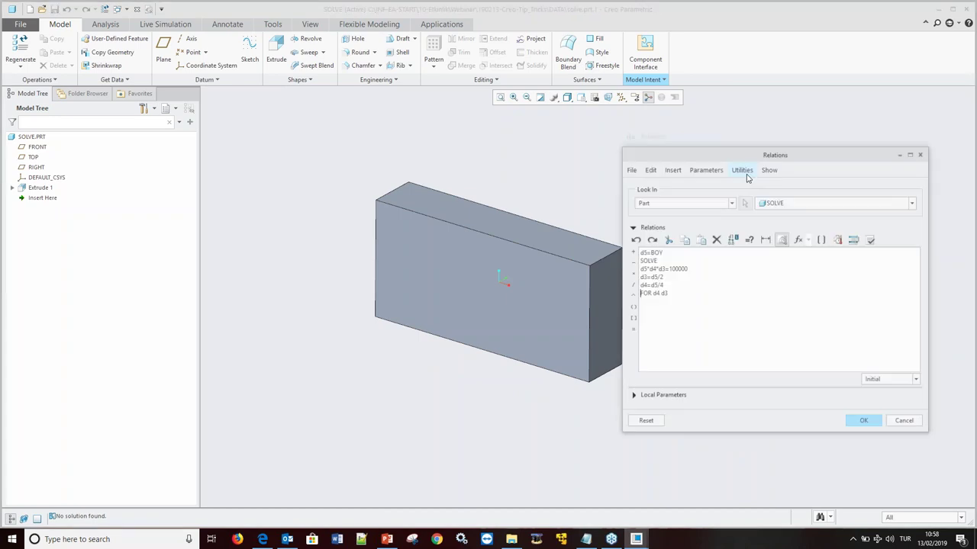
left_click_drag(728, 158, 748, 107)
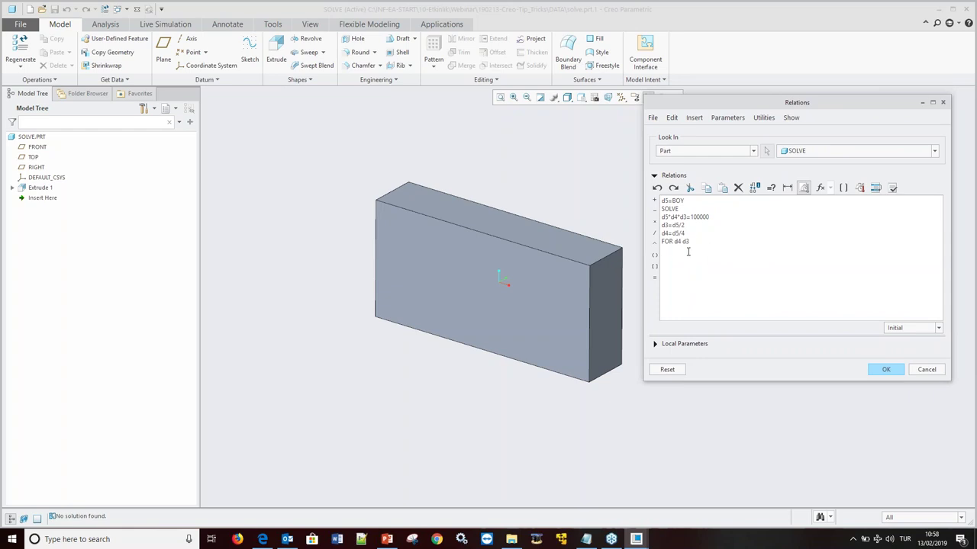
left_click(410, 278)
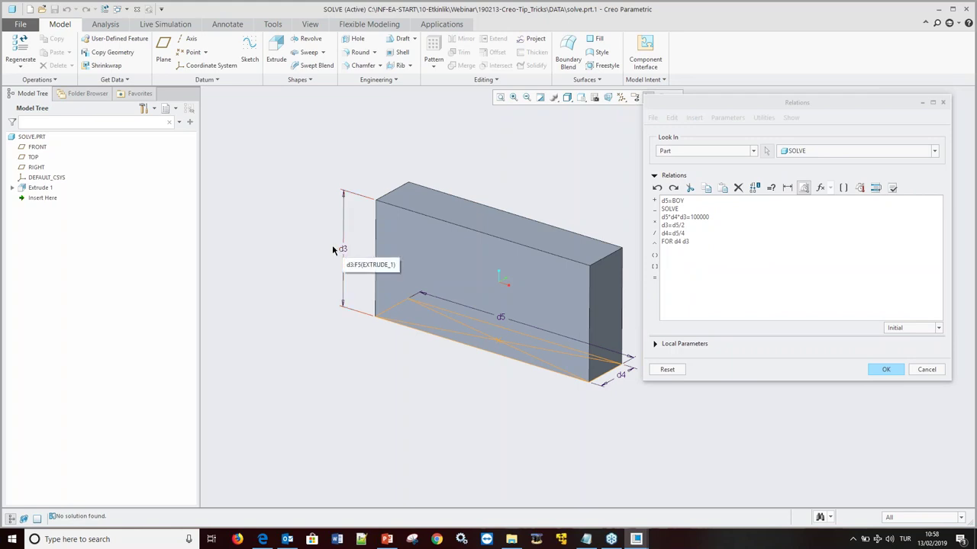
scroll(334, 248, "up", 2)
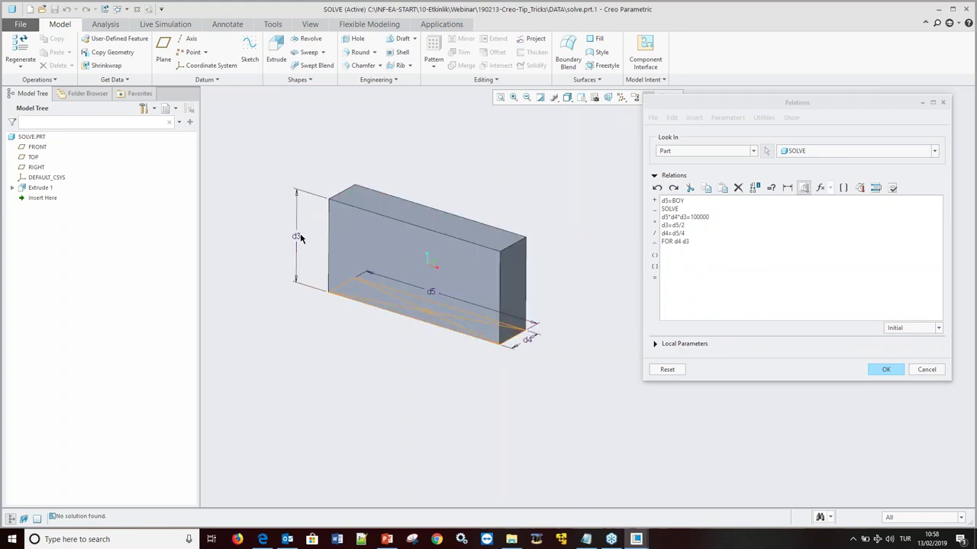
Add the relation d3=d5*2 and expand the Local Parameters table.
left_click(297, 238)
left_click(656, 282)
type("=")
left_click(432, 291)
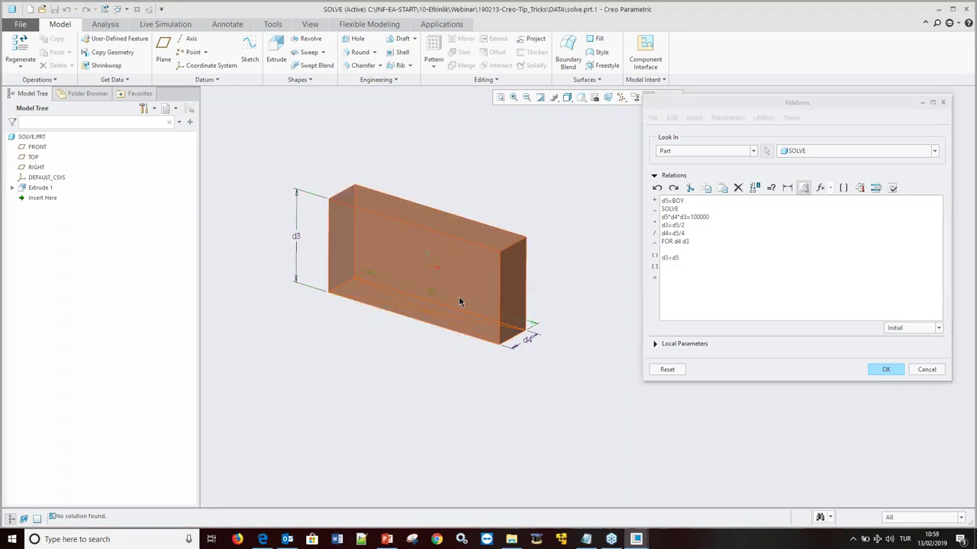
left_click(654, 222)
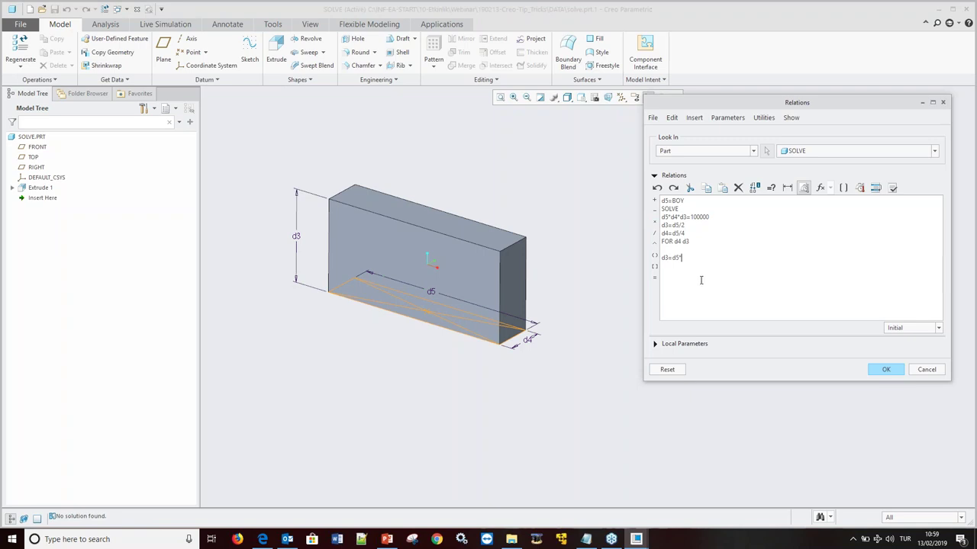
type("2")
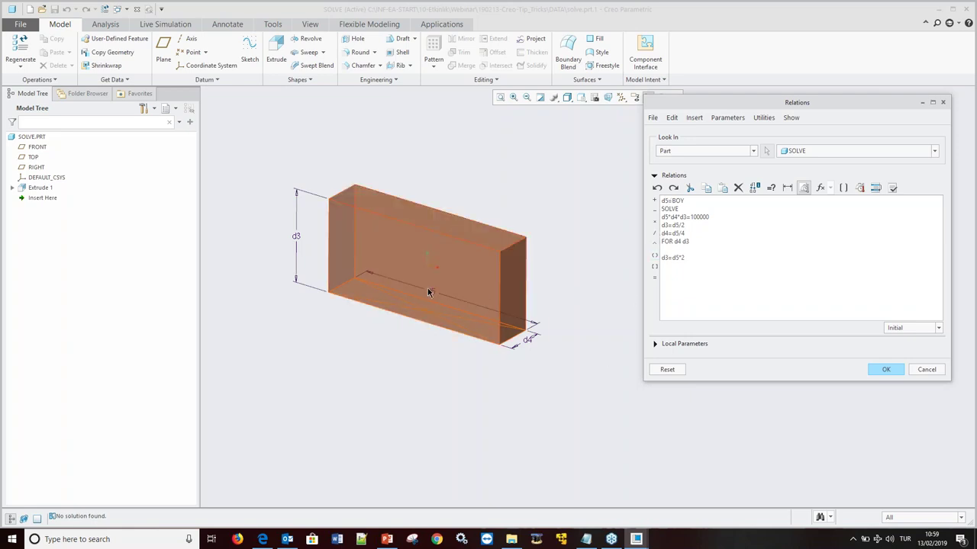
left_click(655, 344)
left_click_drag(713, 98, 683, 25)
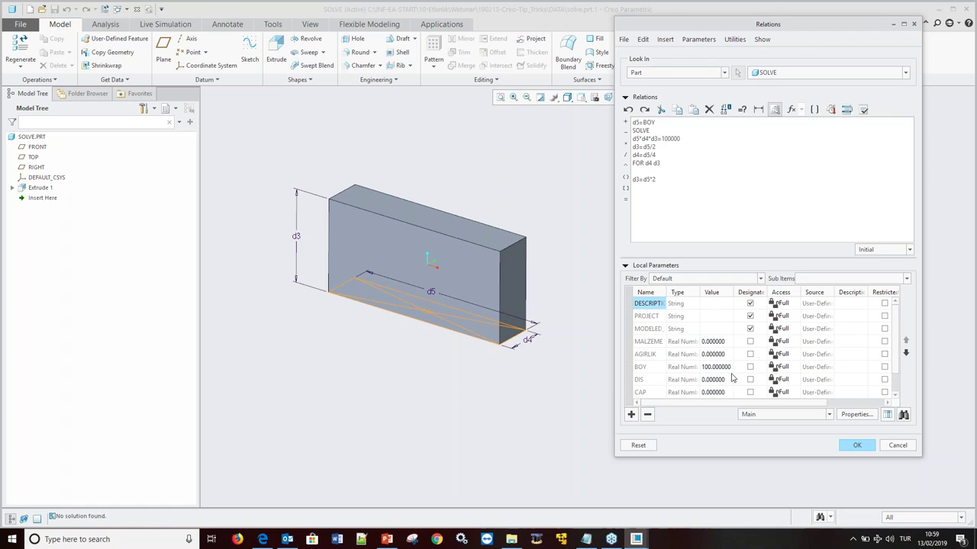
Delete the d3=d5*2 line from the relations.
left_click_drag(662, 177, 630, 170)
key("BackSpace")
left_click(652, 131)
Set the BOY parameter to 50, apply the relations, and regenerate the part.
left_click(719, 368)
type("50")
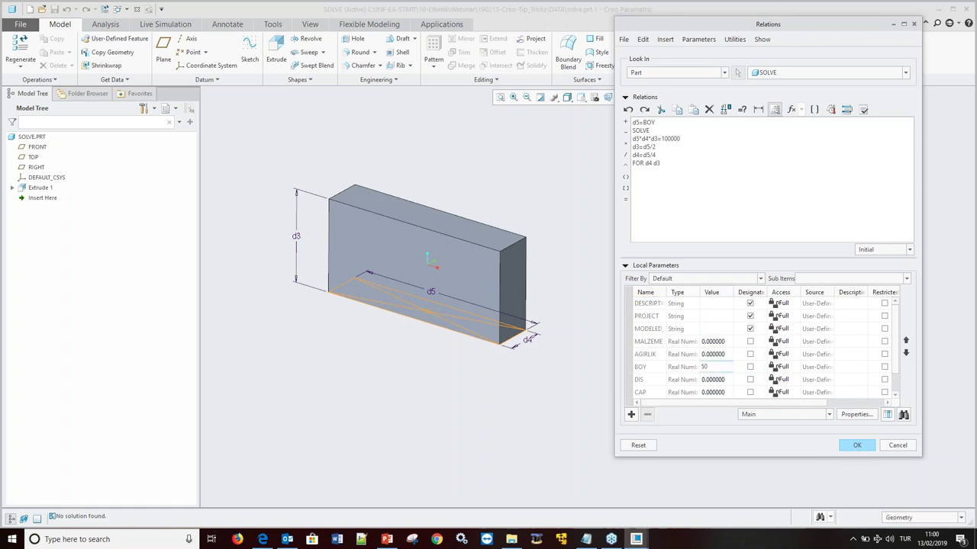
key("Return")
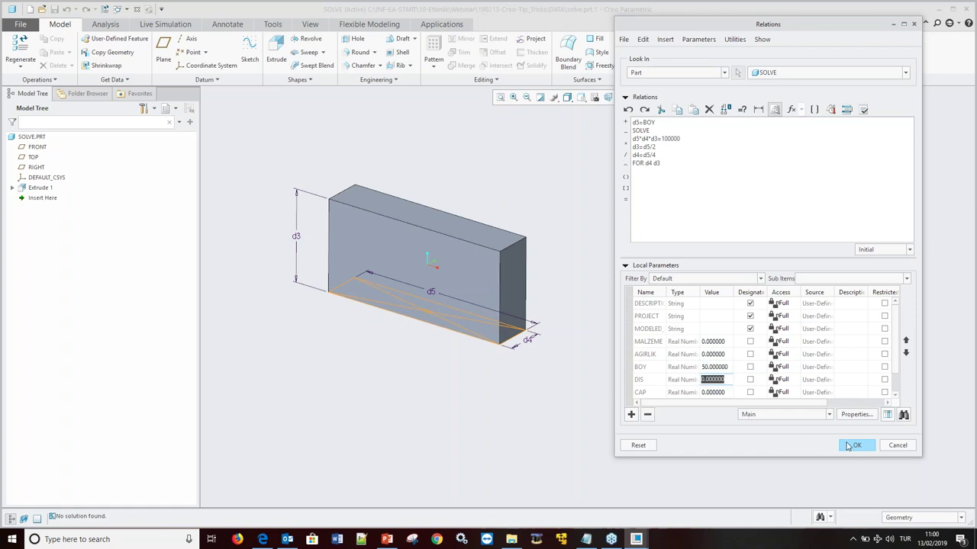
left_click(855, 444)
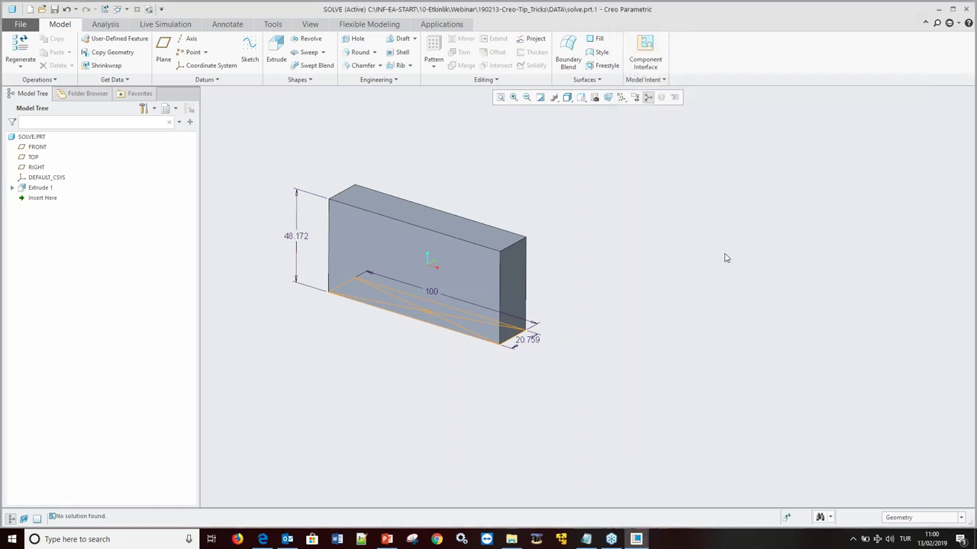
key("ctrl+g")
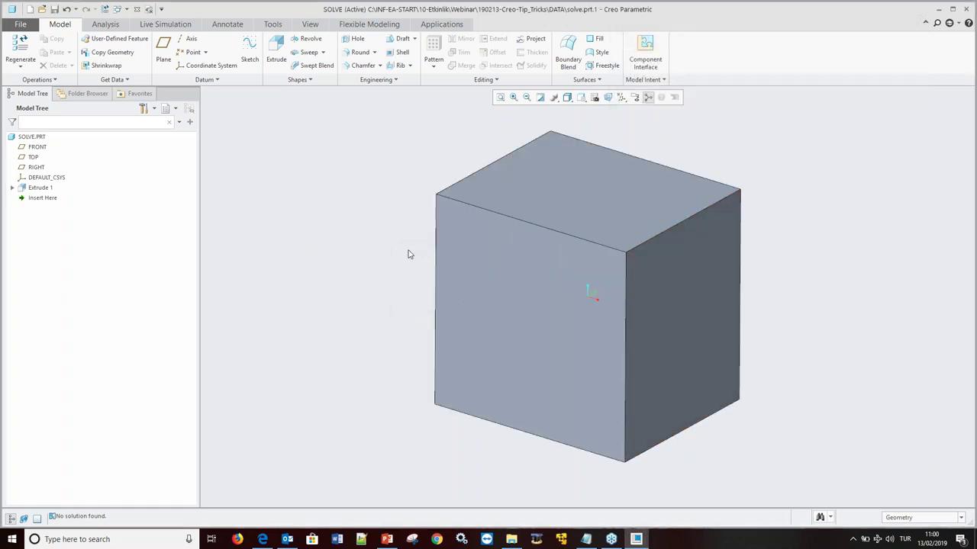
Go to the Analysis tab, then open and cancel Mass Properties.
scroll(353, 242, "down", 2)
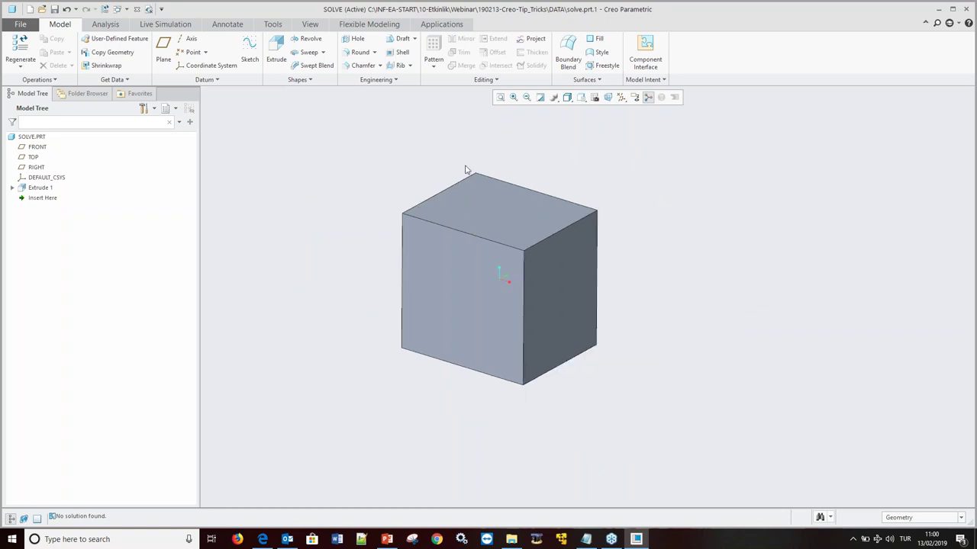
left_click(645, 80)
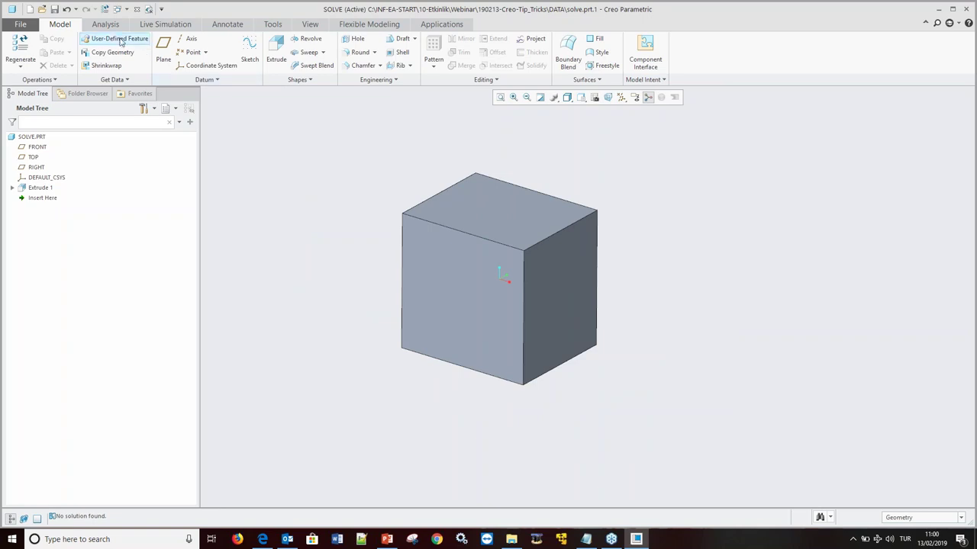
left_click(110, 27)
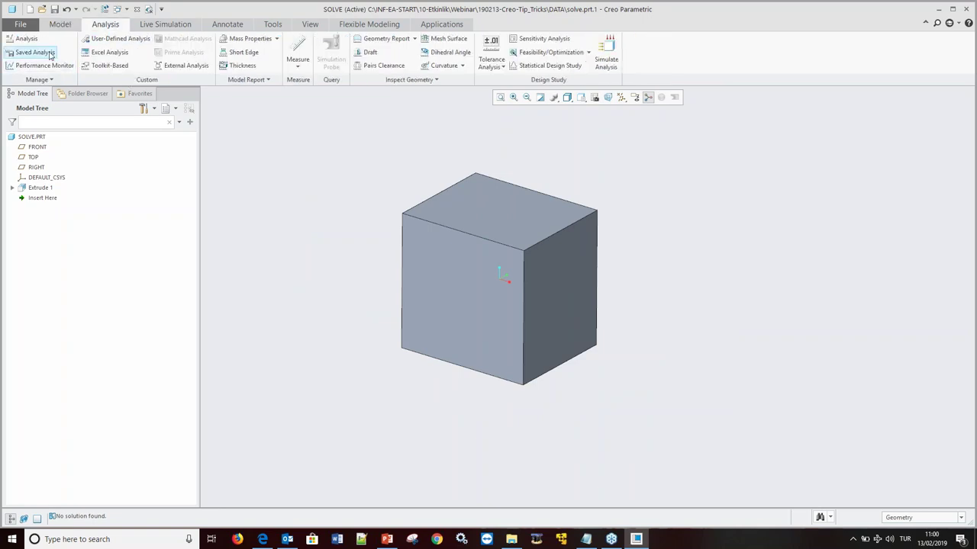
left_click(252, 39)
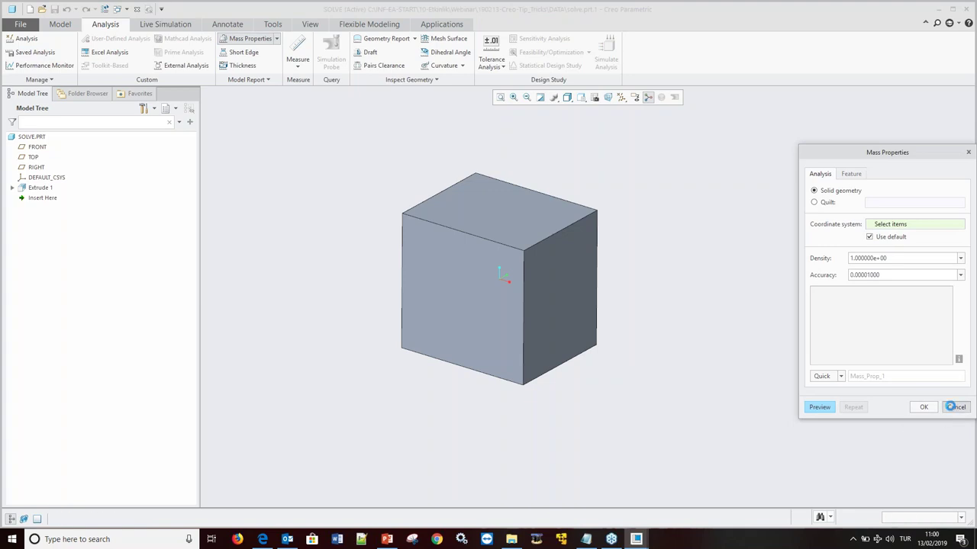
left_click(954, 409)
Measure the cube's volume, place the 99999.98835 mm³ callout left, and save it.
left_click(297, 69)
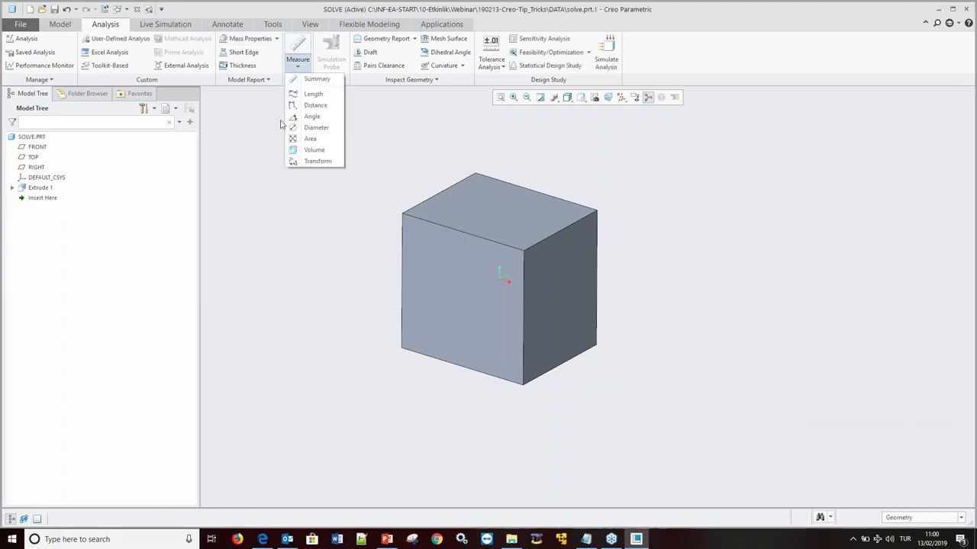
left_click(315, 149)
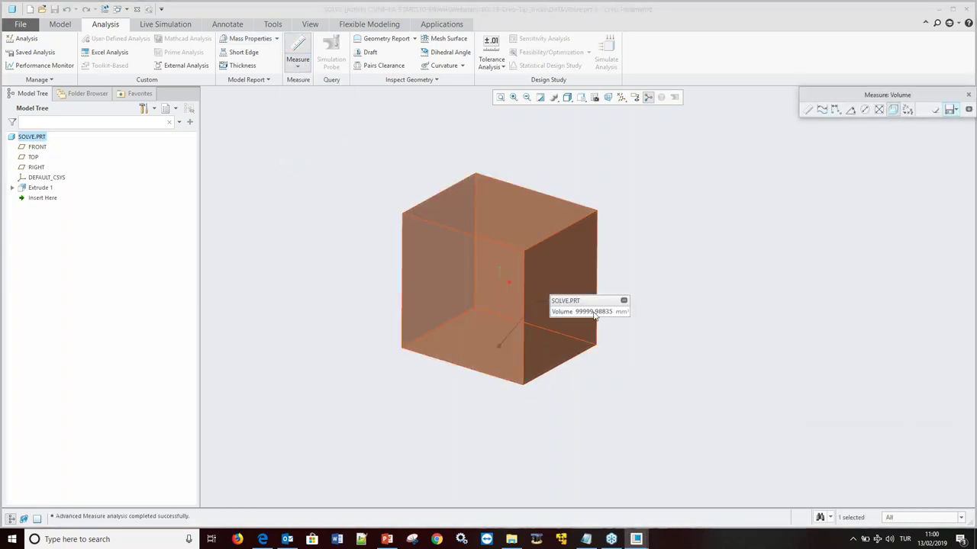
left_click_drag(595, 311, 311, 251)
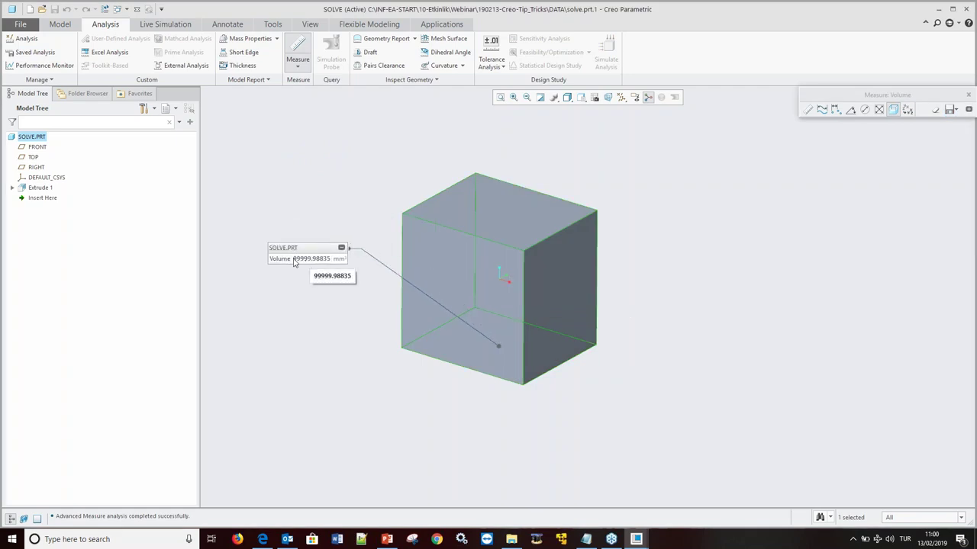
left_click(949, 111)
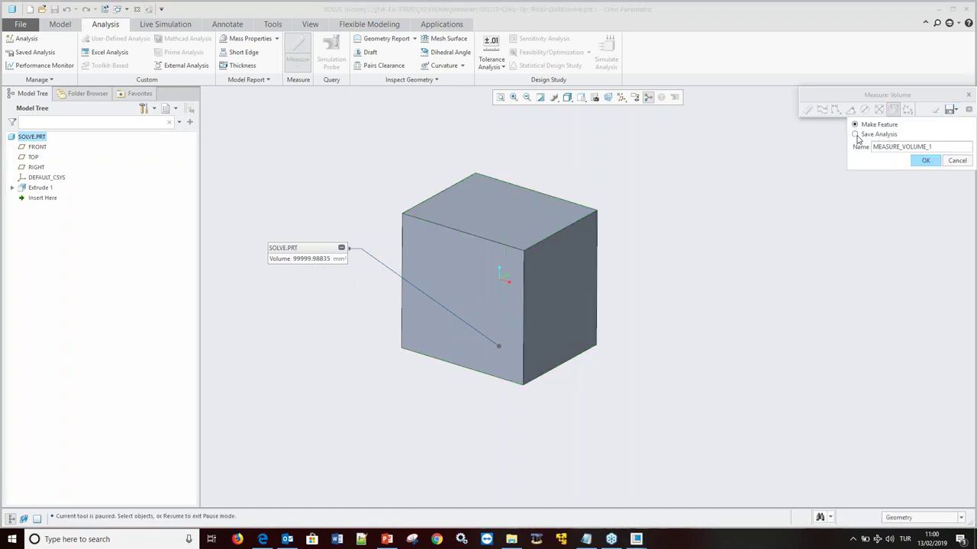
left_click(927, 161)
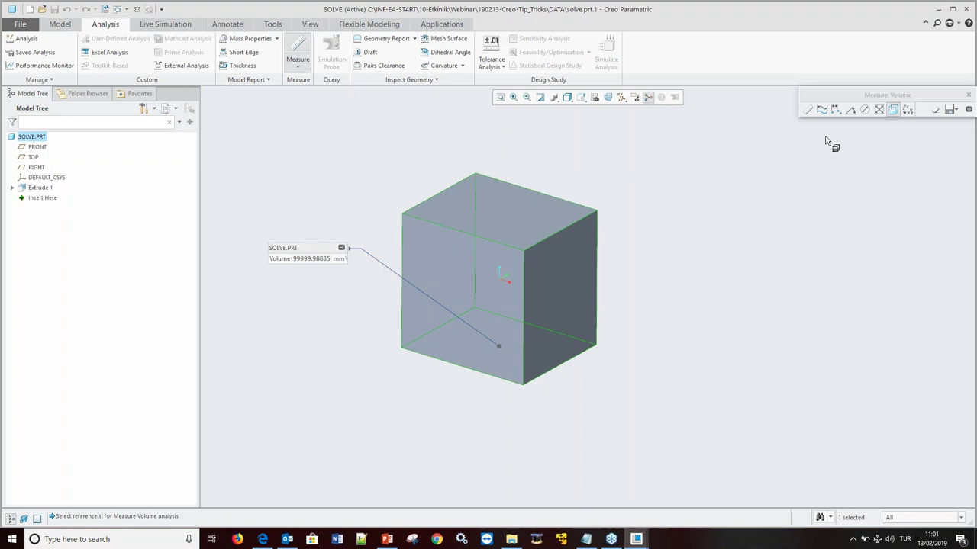
middle_click(791, 148)
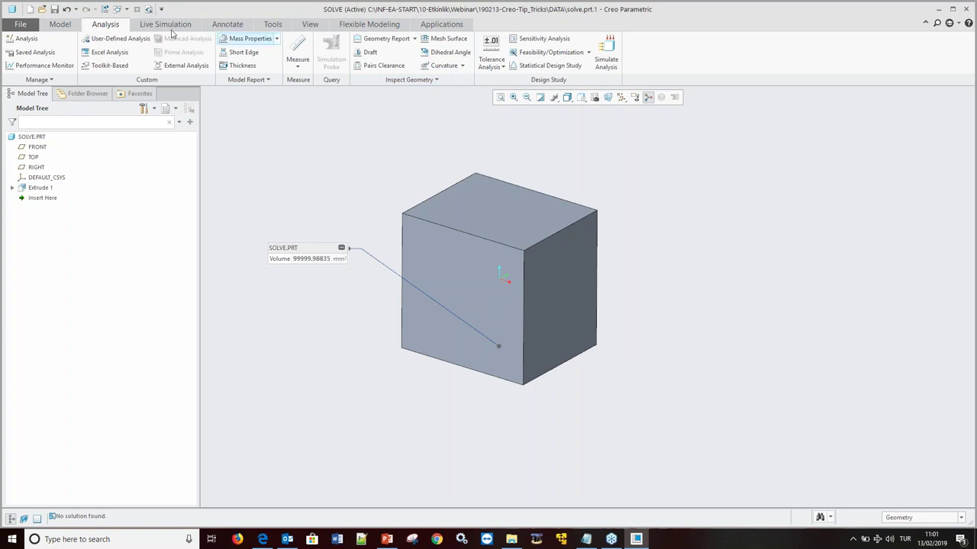
Set BOY to 125 in the Parameters dialog and regenerate into a 100000.00240 mm³ slab.
left_click(67, 26)
left_click(641, 79)
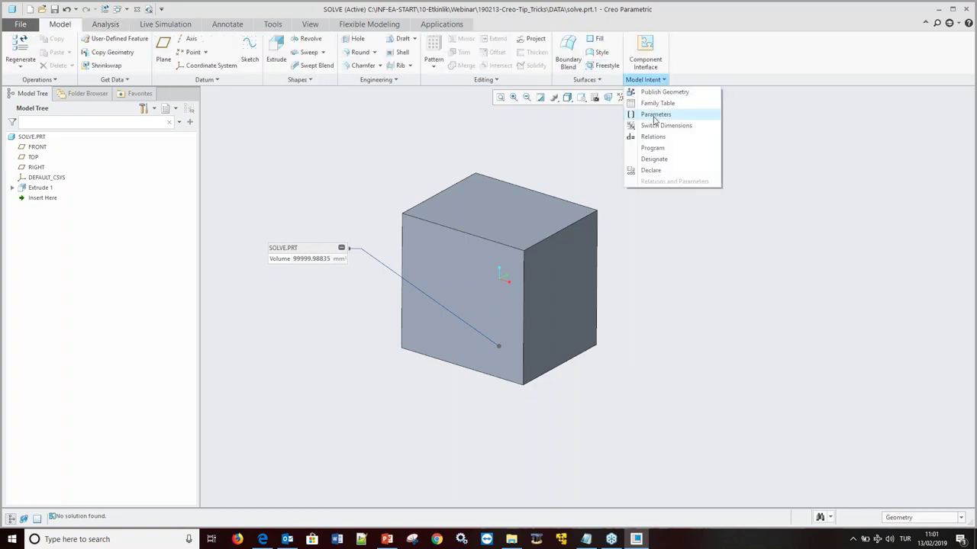
left_click(657, 115)
double_click(721, 323)
type("125")
key("Return")
left_click(909, 401)
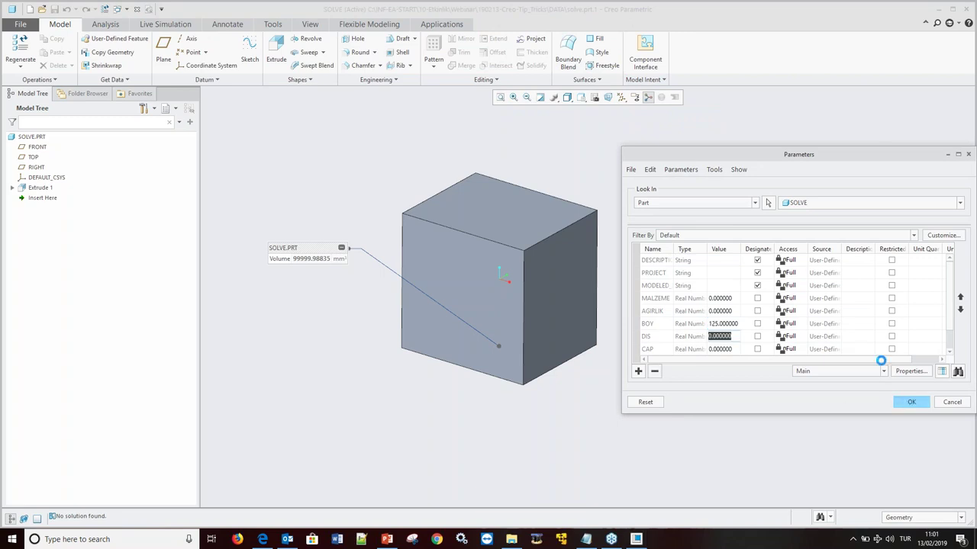
key("ctrl+g")
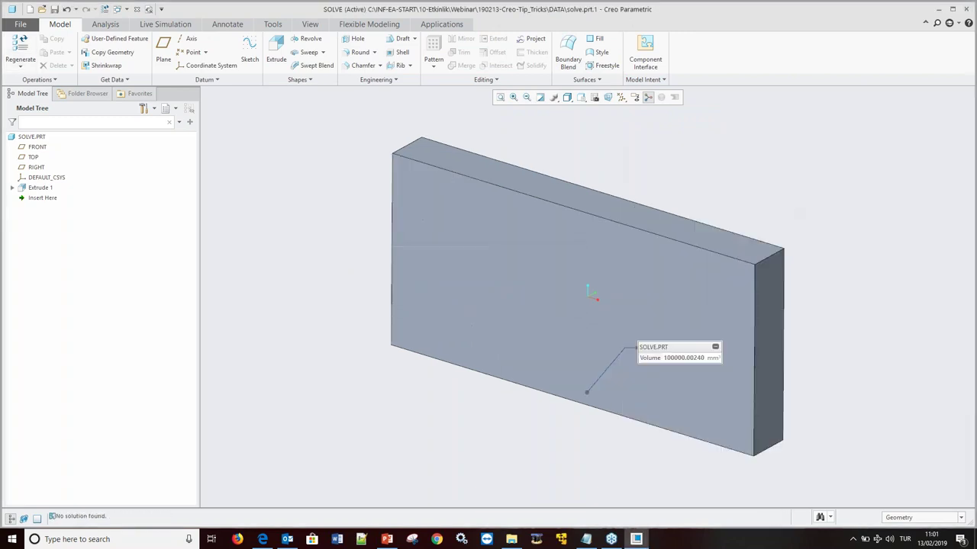
scroll(395, 302, "up", 3)
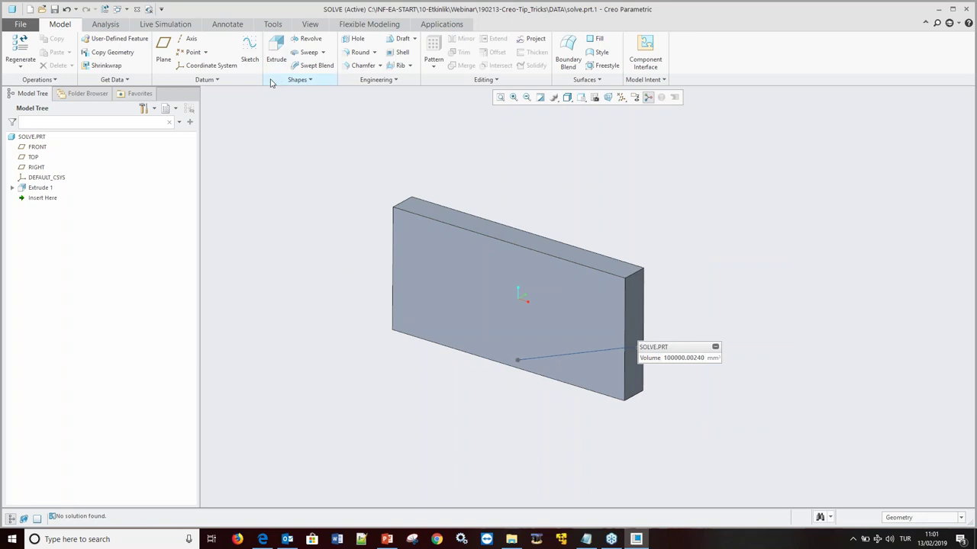
Measure the top-left depth edge and right vertical edge (58.38146 mm), then close Measure.
left_click(110, 25)
left_click(298, 61)
left_click(309, 94)
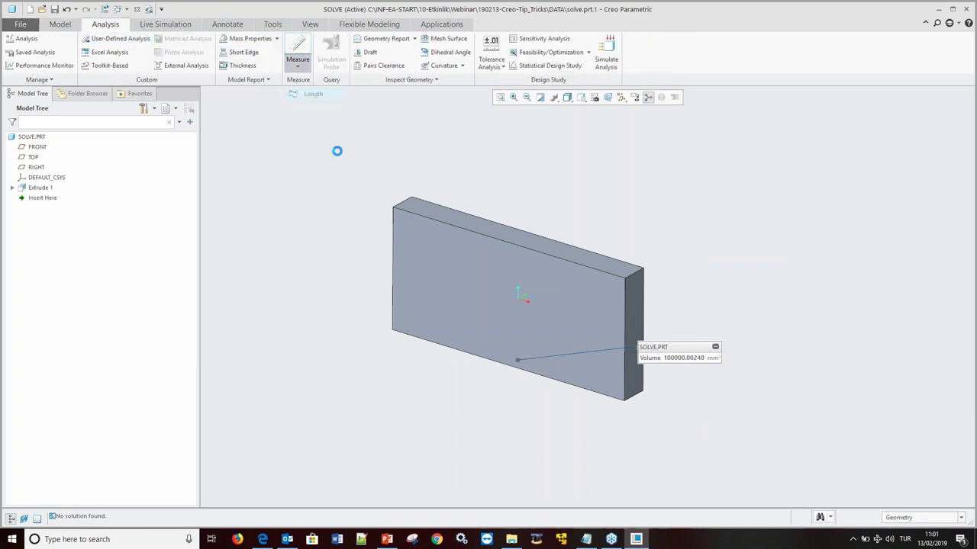
left_click(402, 203)
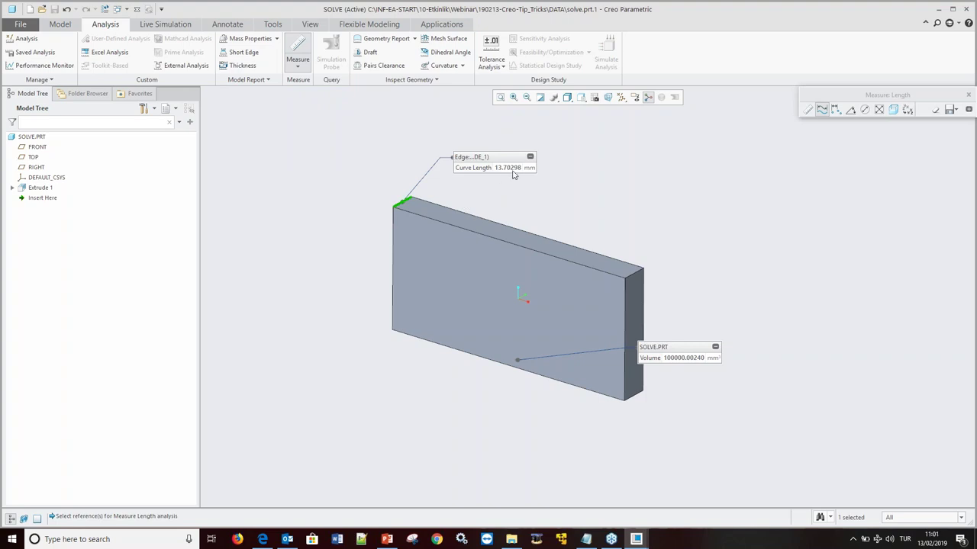
left_click(625, 302)
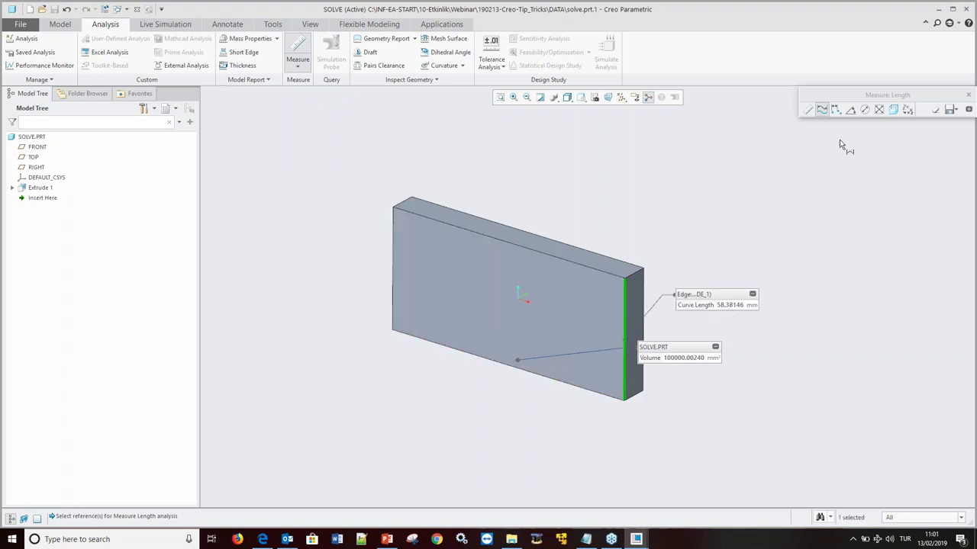
left_click_drag(871, 95, 811, 92)
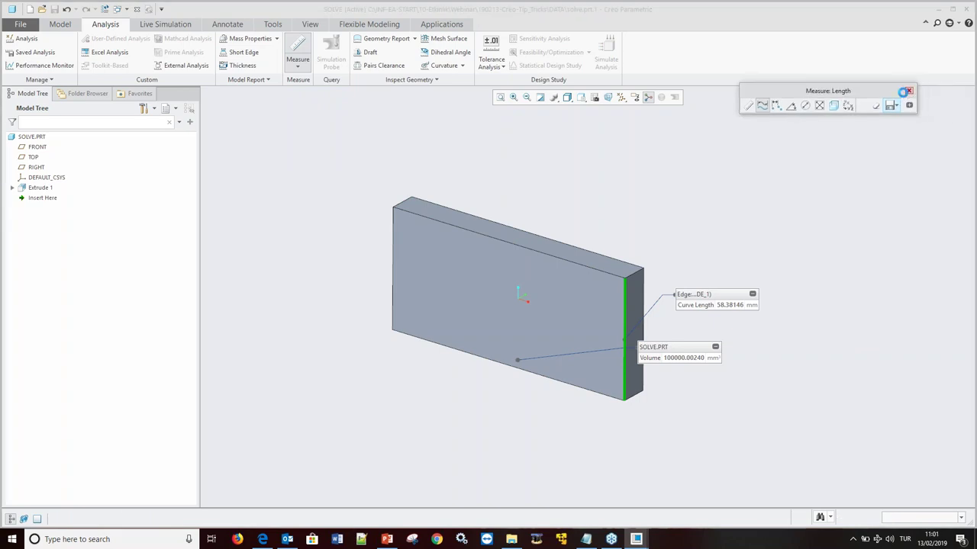
left_click(906, 92)
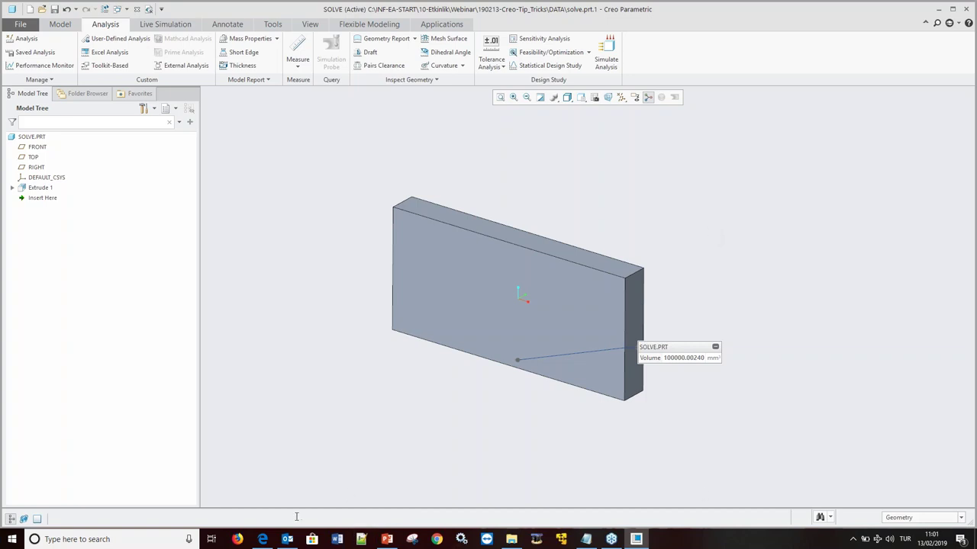
Leave the PowerPoint tips slide and bring back the Creo window with the SOLVE slab.
left_click(387, 539)
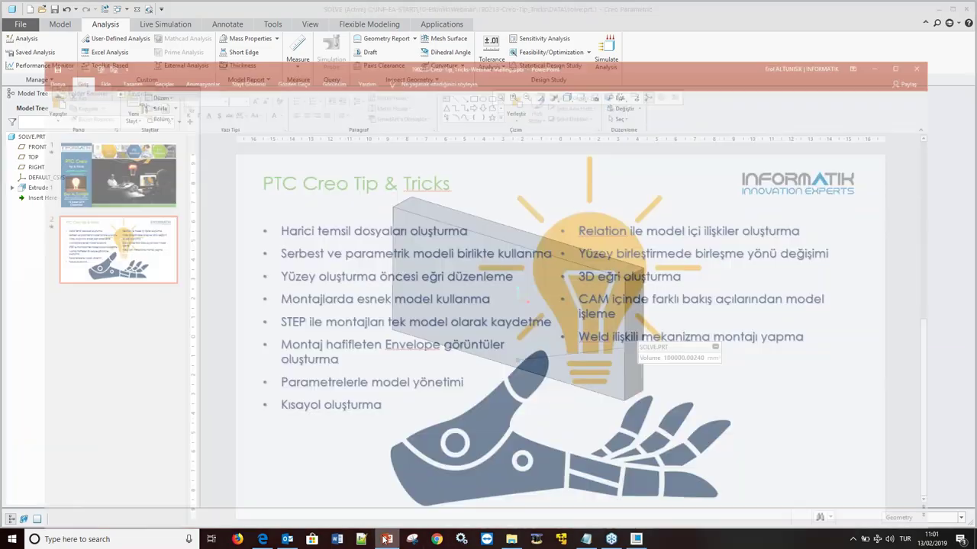
left_click(387, 539)
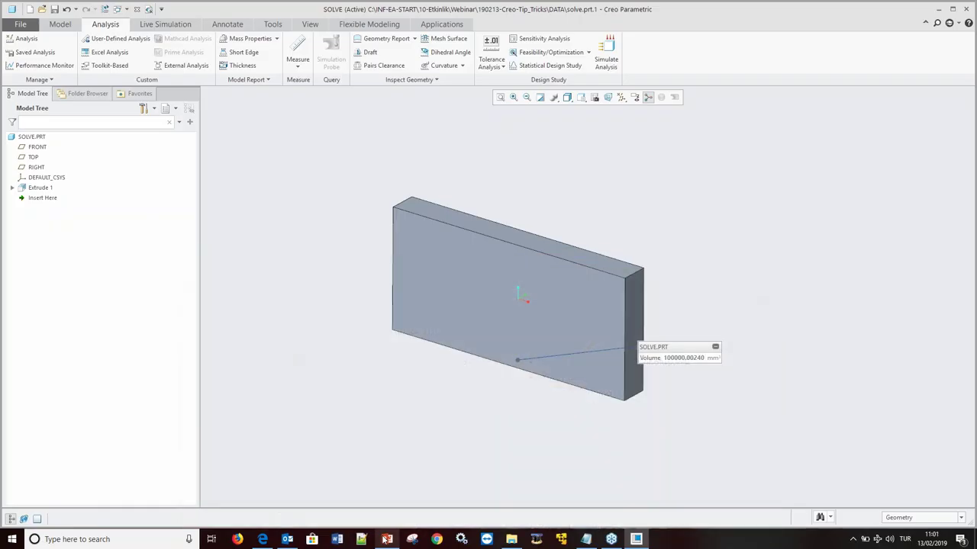
left_click(387, 539)
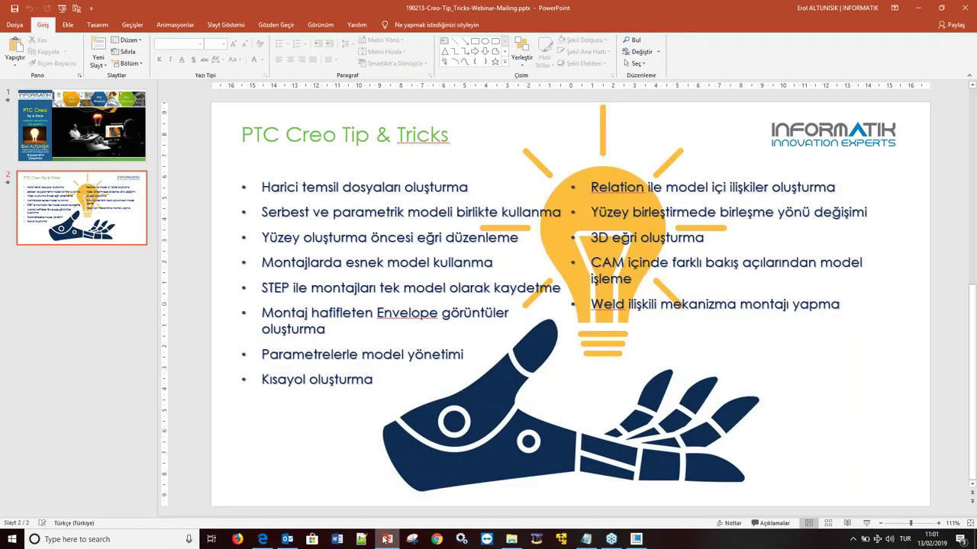
left_click(387, 540)
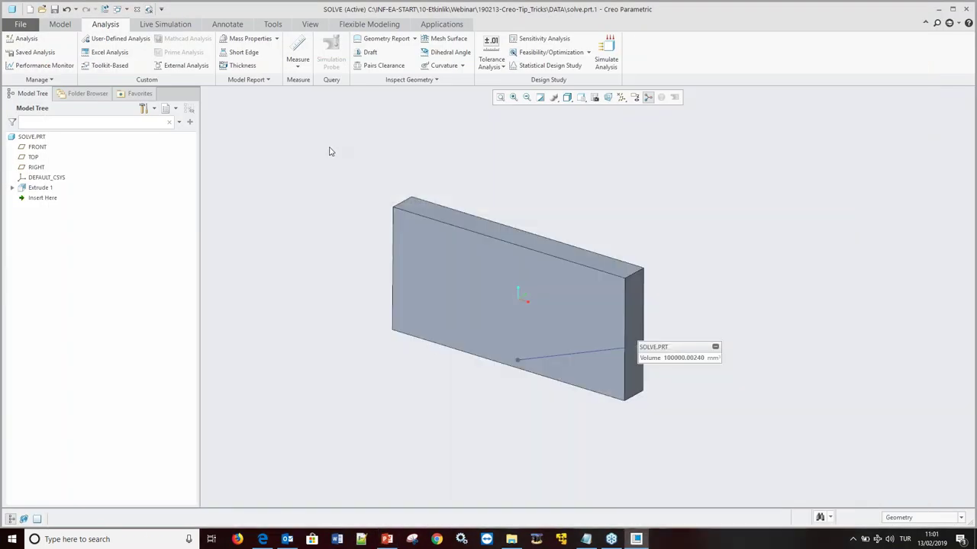
Create drawing DRW0001 of SOLVE from the c-antet-inf template, then return to SOLVE.PRT.
left_click(20, 24)
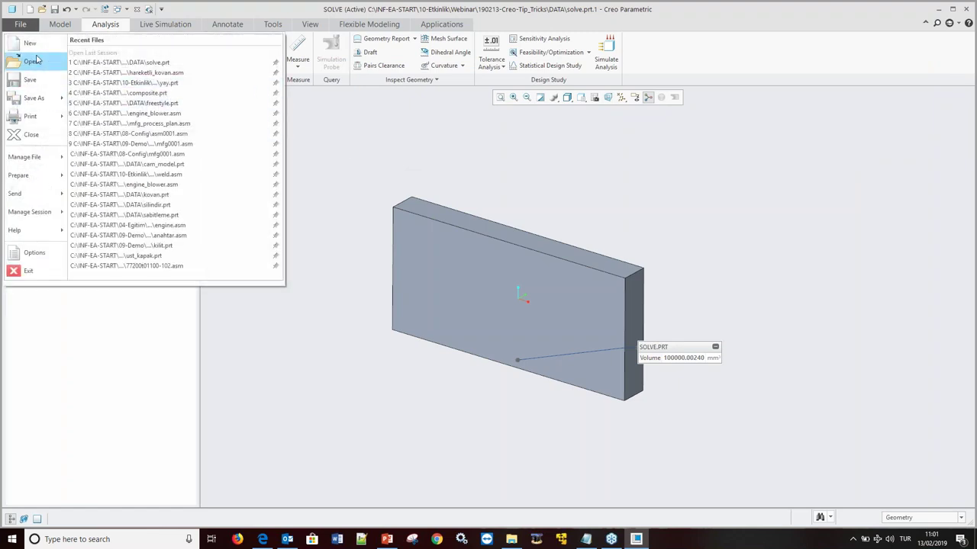
left_click(36, 47)
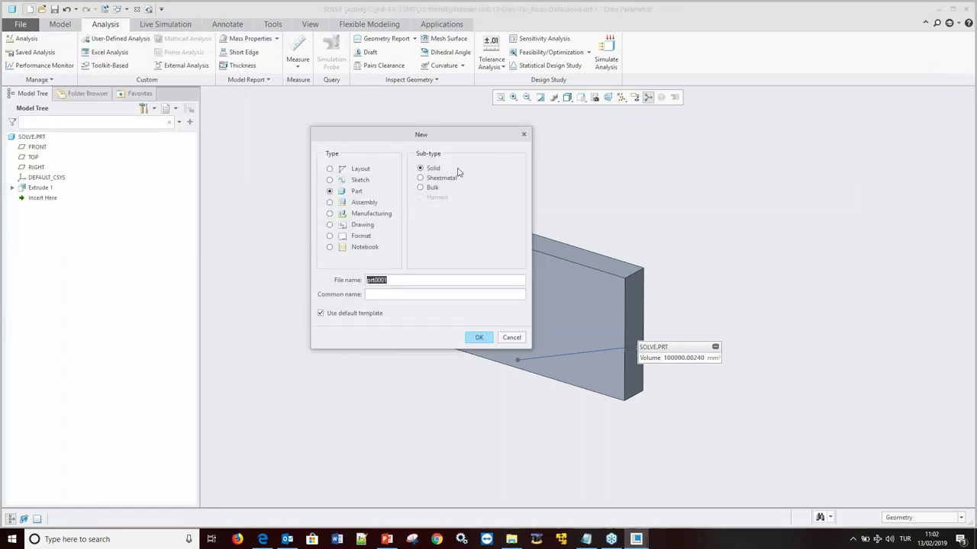
left_click(357, 226)
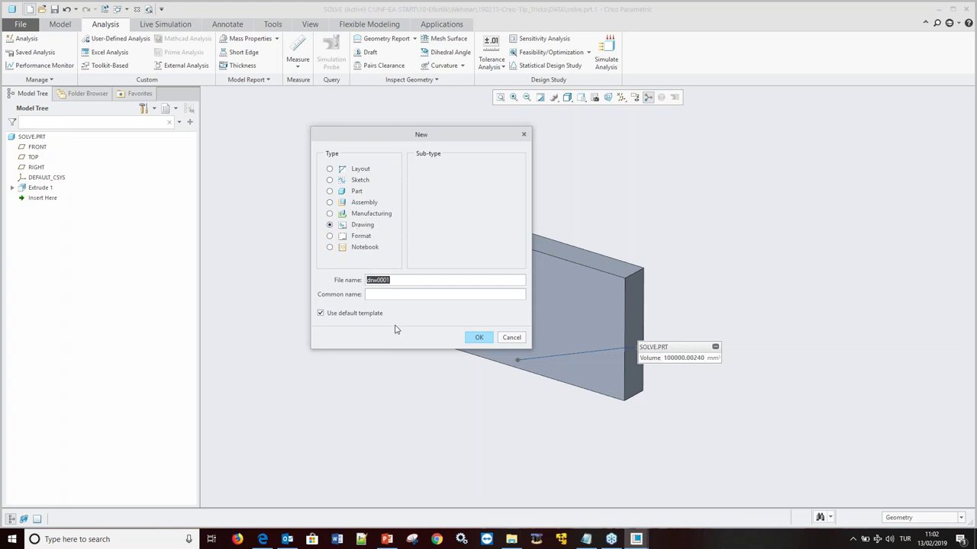
left_click(482, 338)
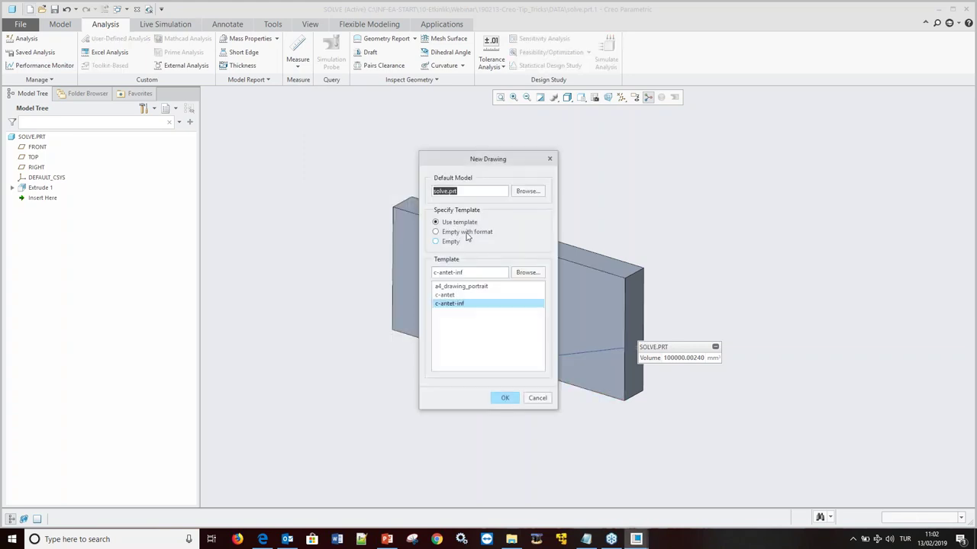
left_click(504, 398)
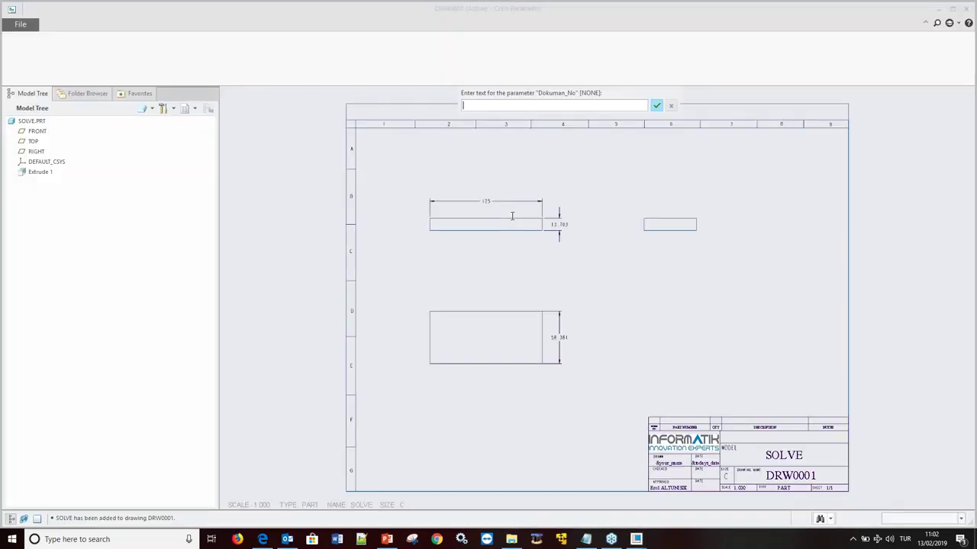
key("Return")
key("Return")
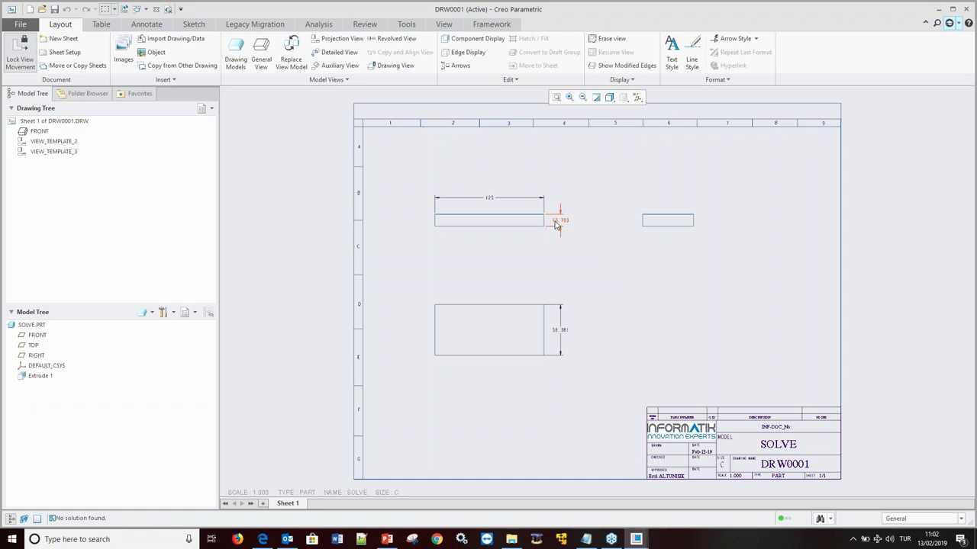
left_click(168, 9)
left_click(195, 37)
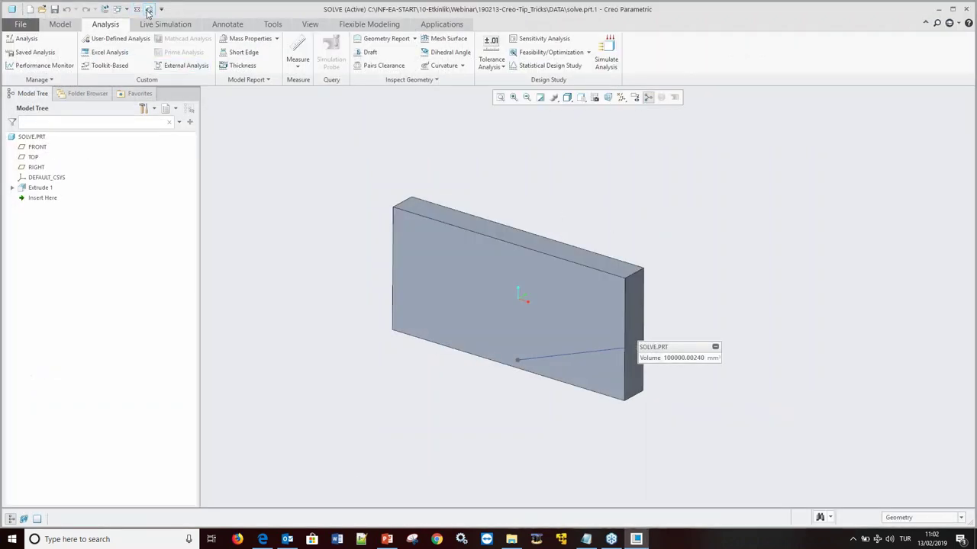
Delete the old versions of SOLVE and search commands for 'map' to list mapkeys.
left_click(149, 10)
left_click(629, 304)
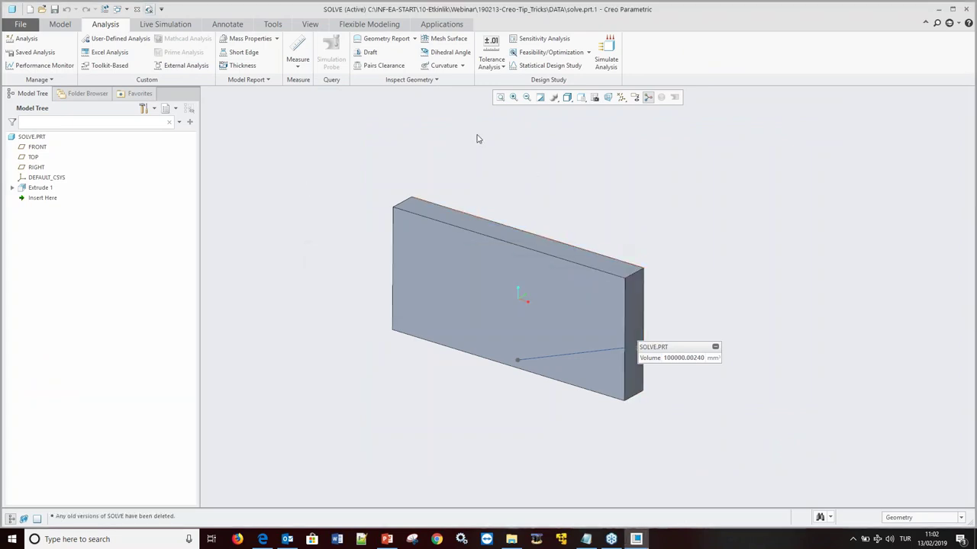
left_click(937, 24)
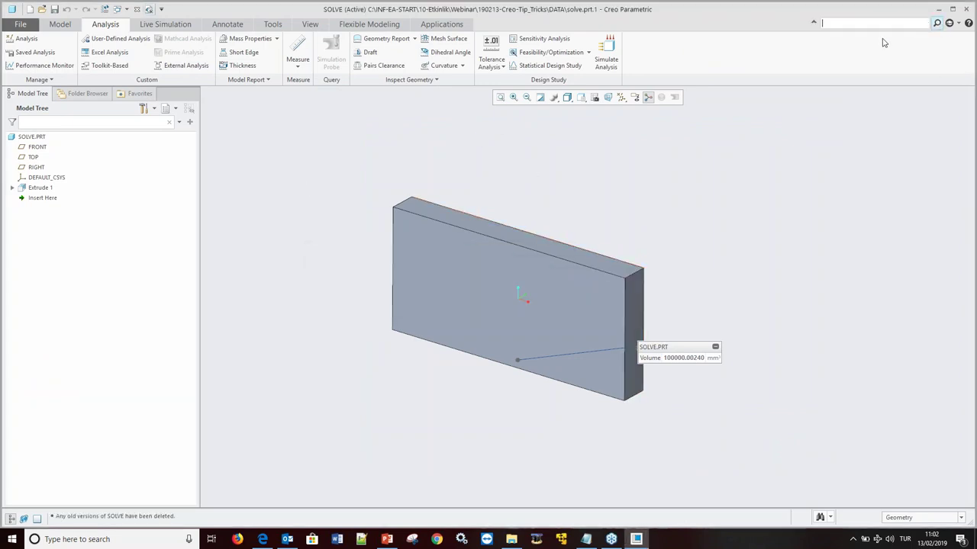
type("map")
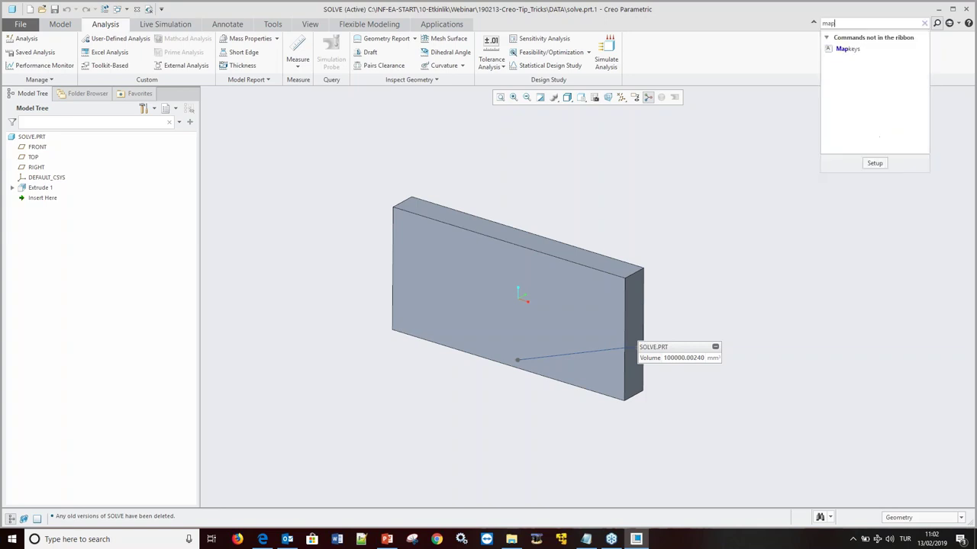
left_click(848, 49)
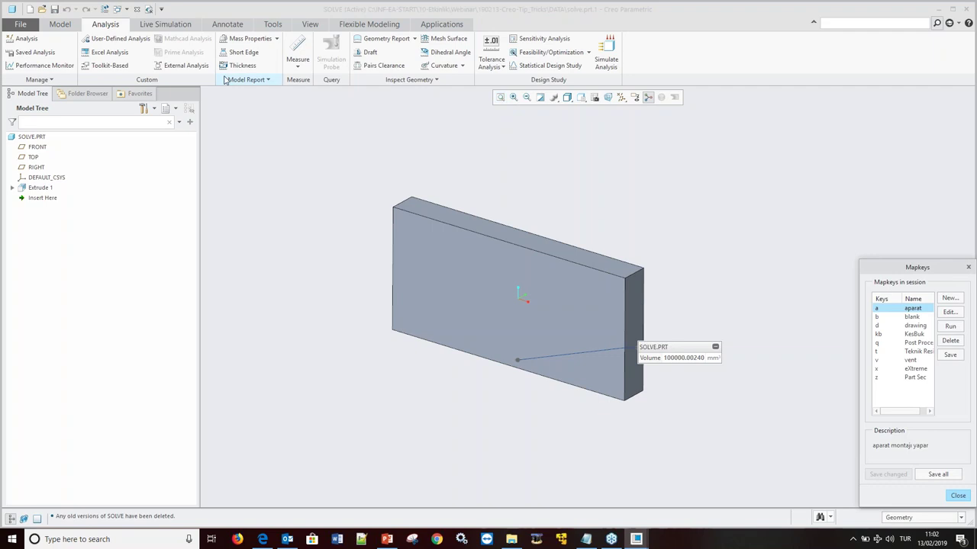
Open Options > Environment > Mapkeys Settings and start defining a new mapkey.
left_click(21, 24)
left_click(17, 252)
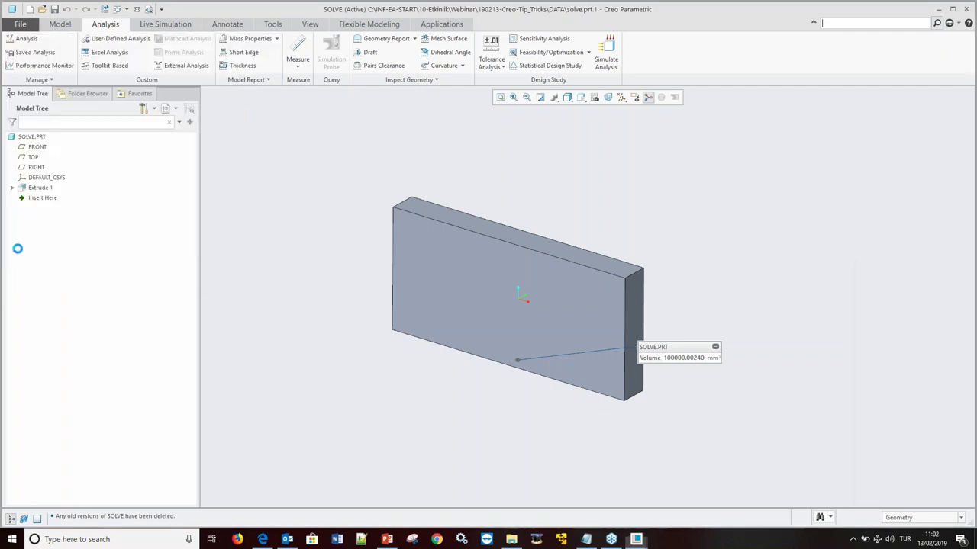
left_click(272, 111)
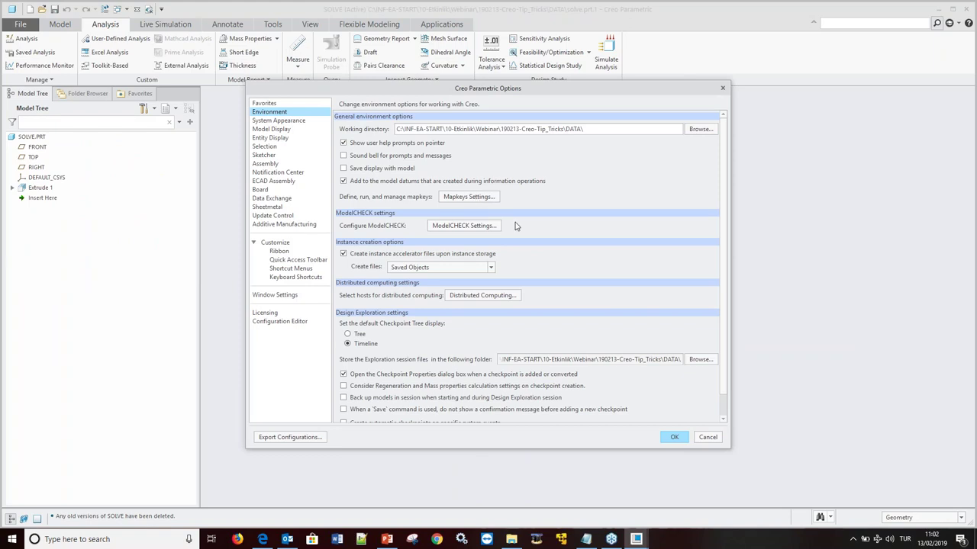
left_click(464, 199)
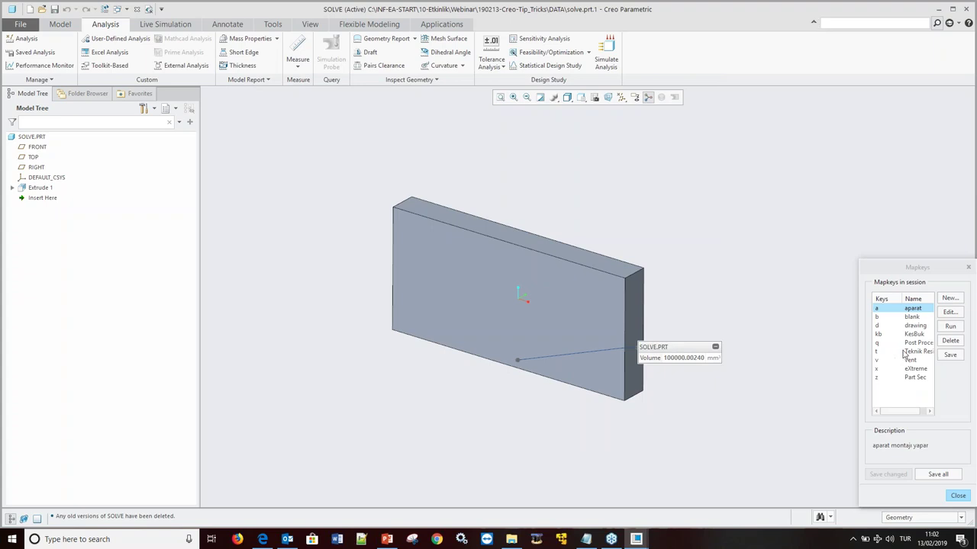
left_click(949, 298)
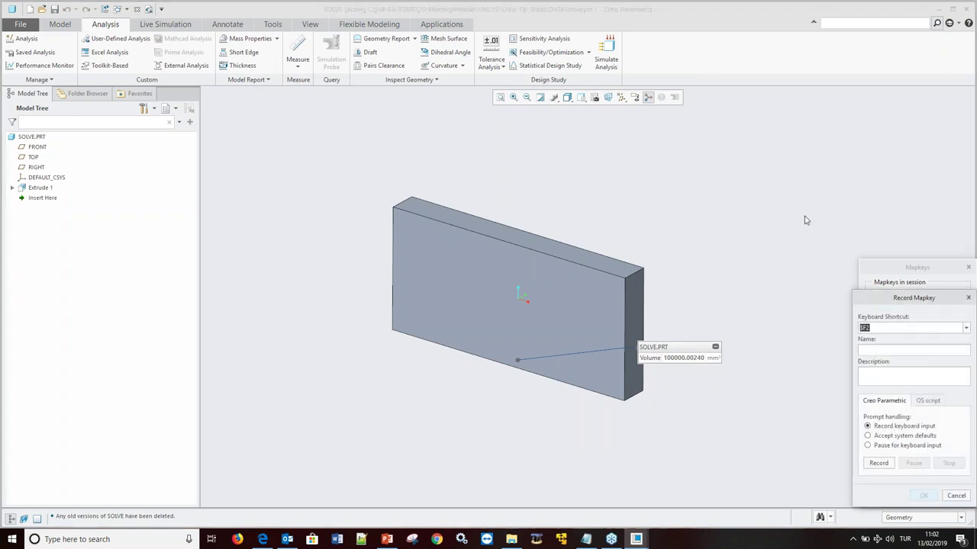
Give the new mapkey shortcut y and name Teknik Resim Alma, then start recording.
mouse_move(891, 299)
left_mouse_down()
mouse_move(840, 406)
mouse_move(845, 393)
mouse_move(831, 371)
mouse_move(860, 248)
left_mouse_up()
type("y")
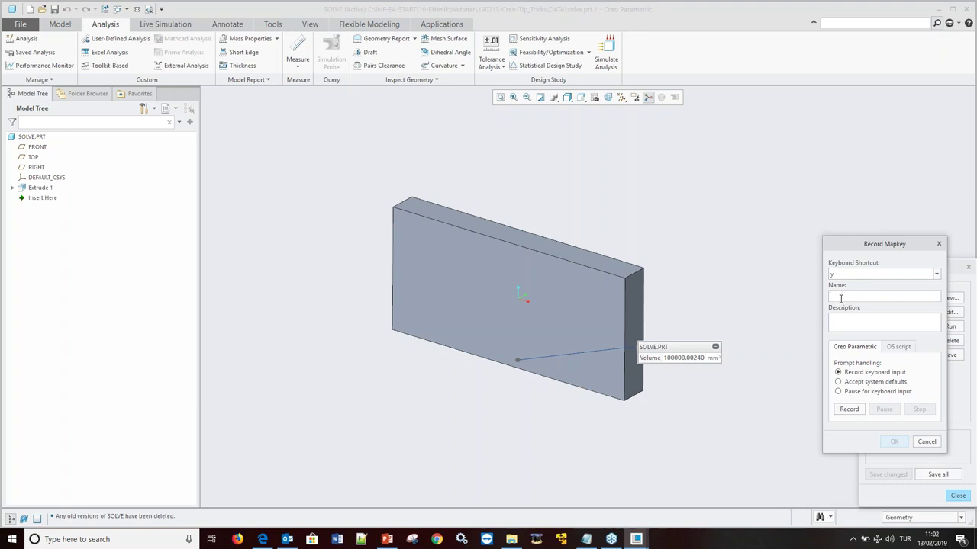
left_click(840, 298)
type("Teknik Resim Alma")
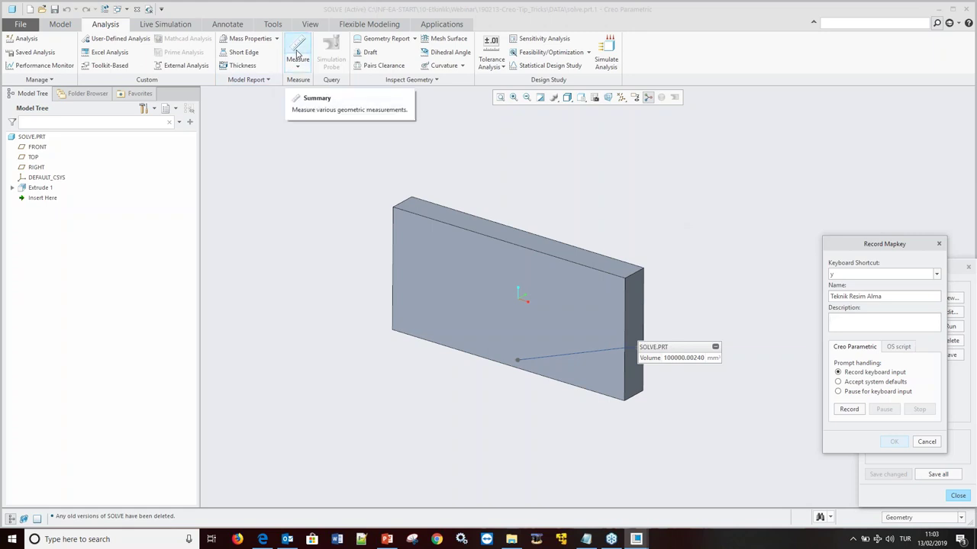
left_click(850, 411)
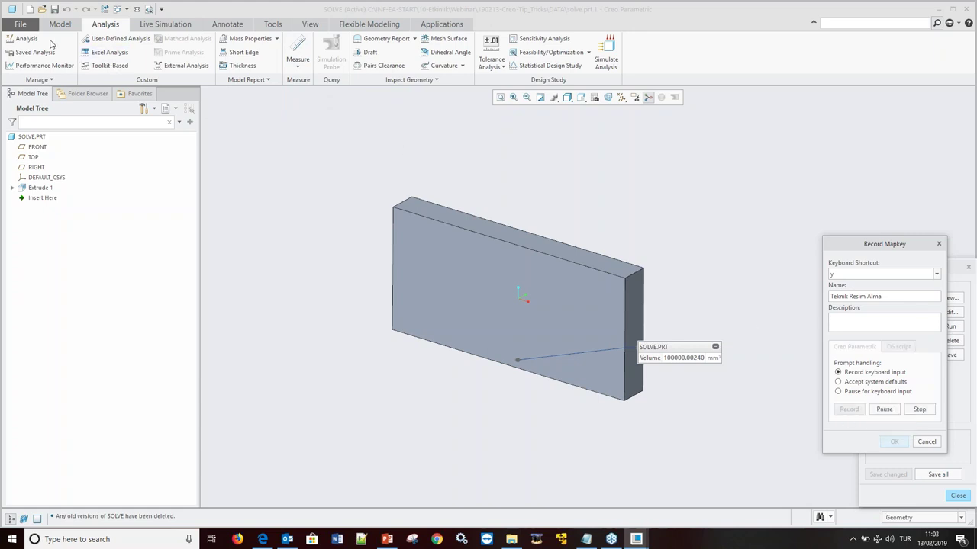
While recording, create a new drawing DRW0002 of SOLVE from the template.
left_click(20, 24)
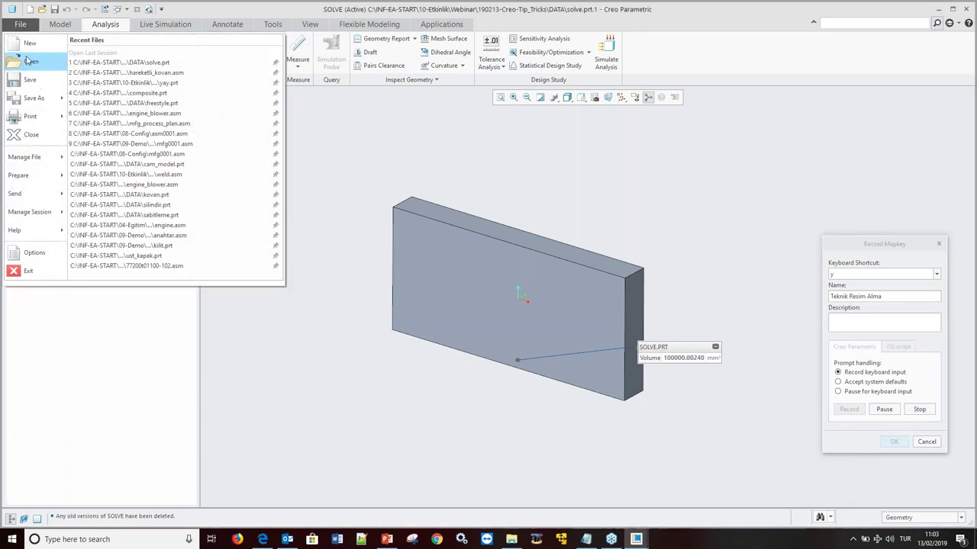
left_click(19, 24)
key("ctrl+n")
left_click(363, 225)
left_click(479, 341)
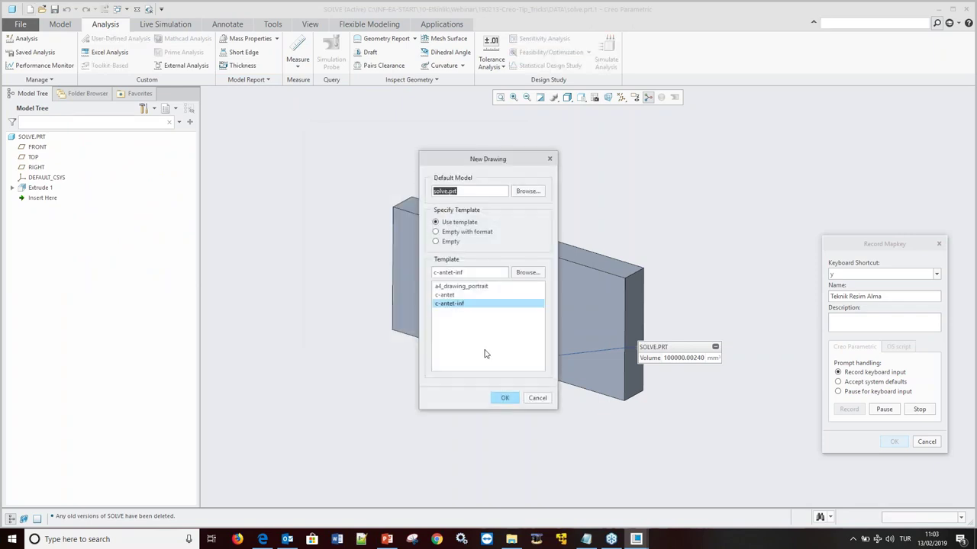
left_click(501, 398)
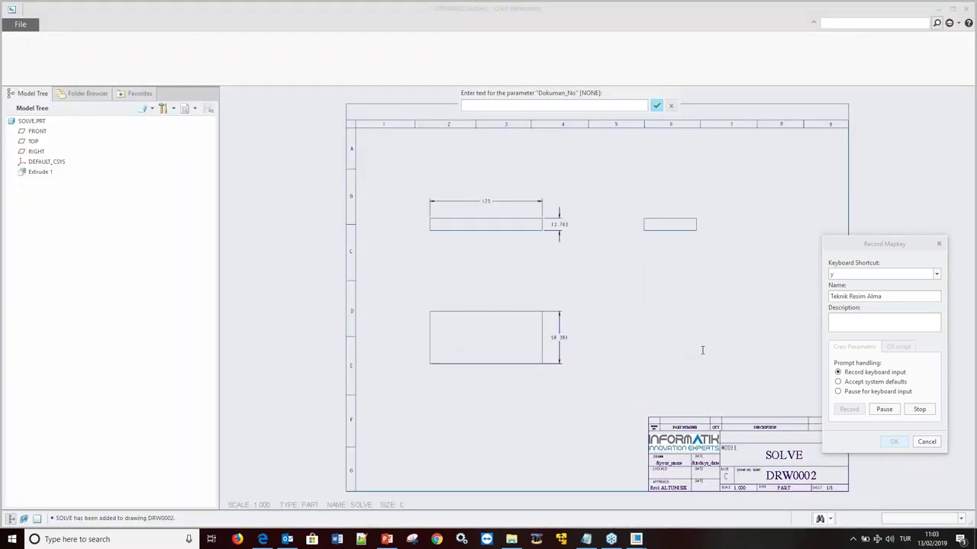
Accept the title block parameter prompt, stop recording, and save mapkey y.
left_click(919, 411)
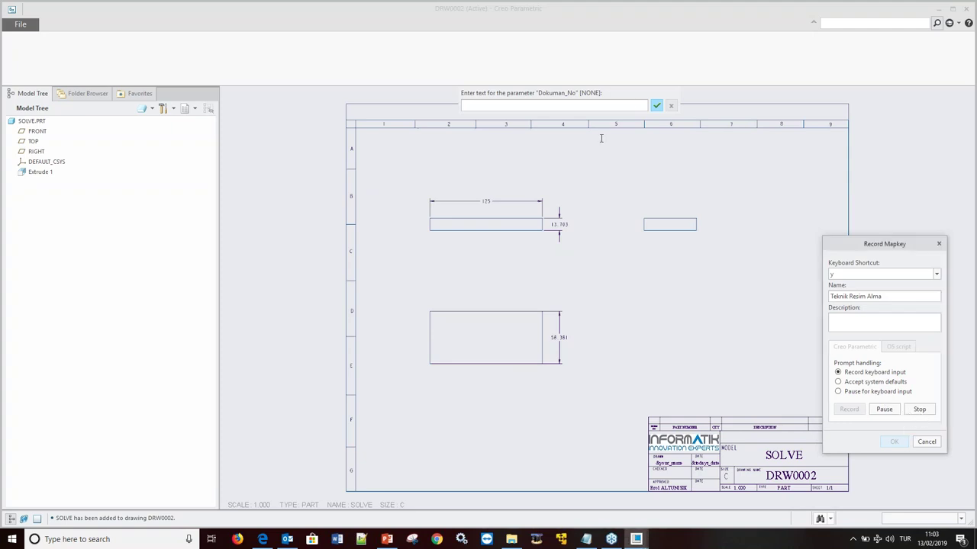
left_click(656, 107)
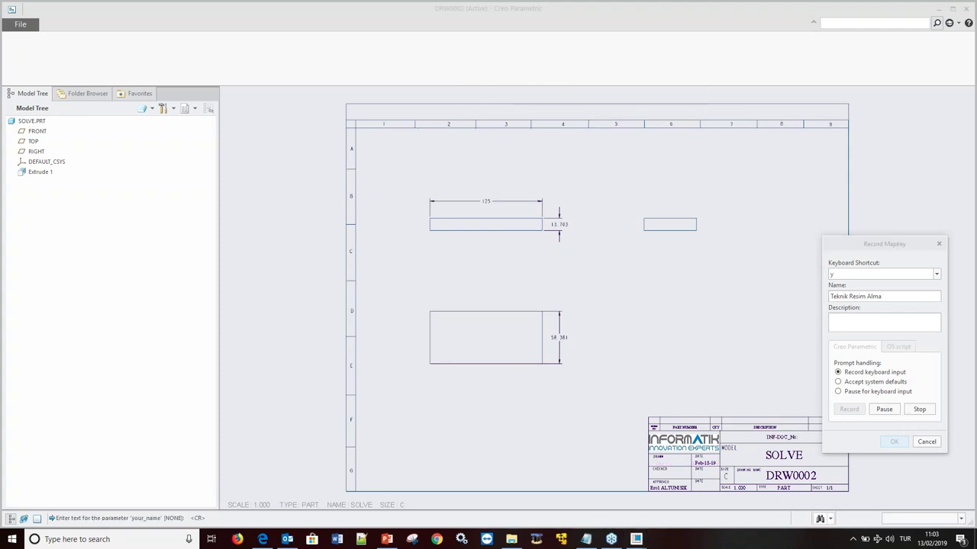
left_click(920, 412)
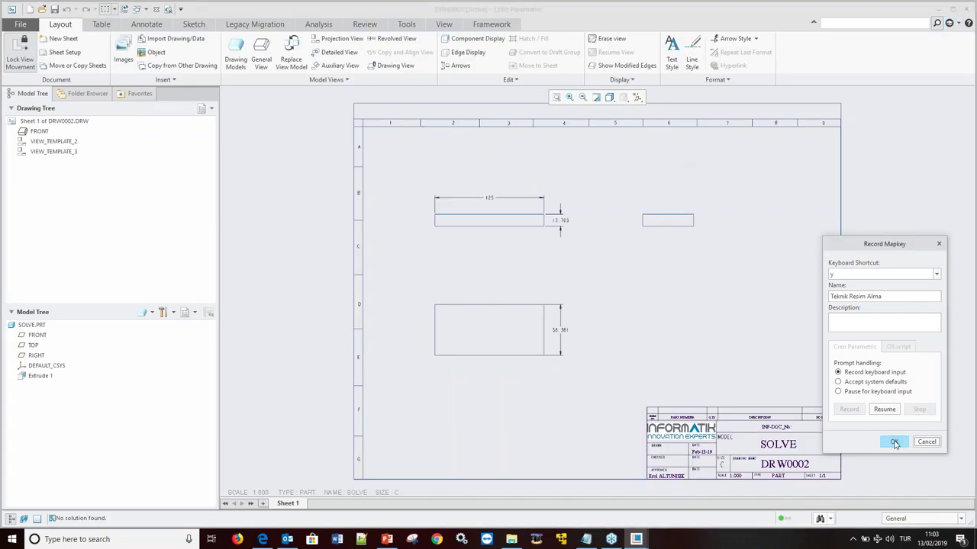
left_click(894, 444)
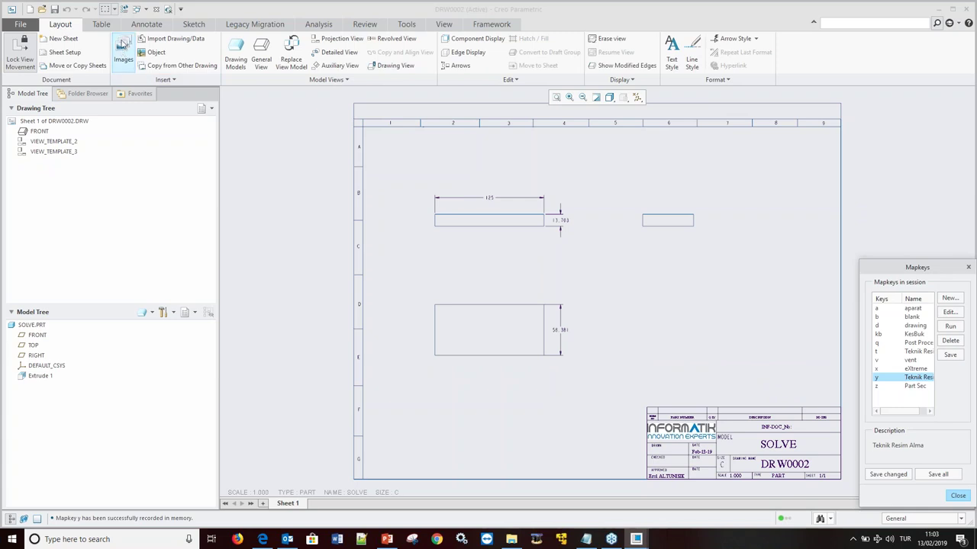
In Customize the Ribbon, enable the global Common tab and select it.
left_click(156, 11)
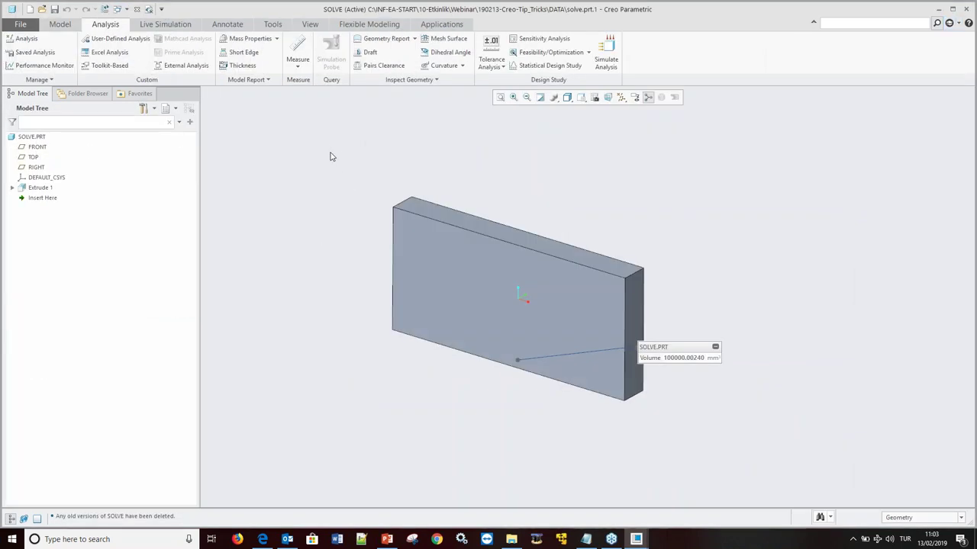
right_click(691, 65)
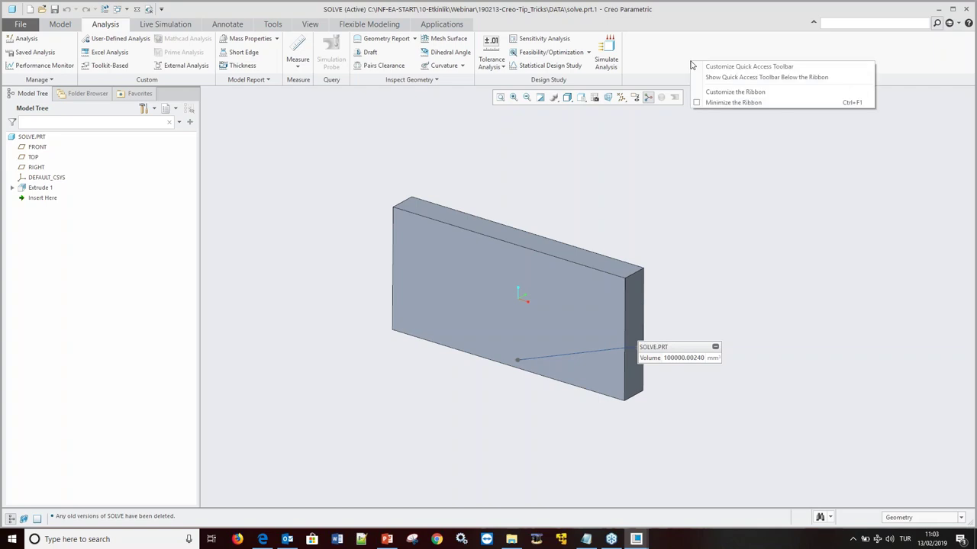
left_click(725, 92)
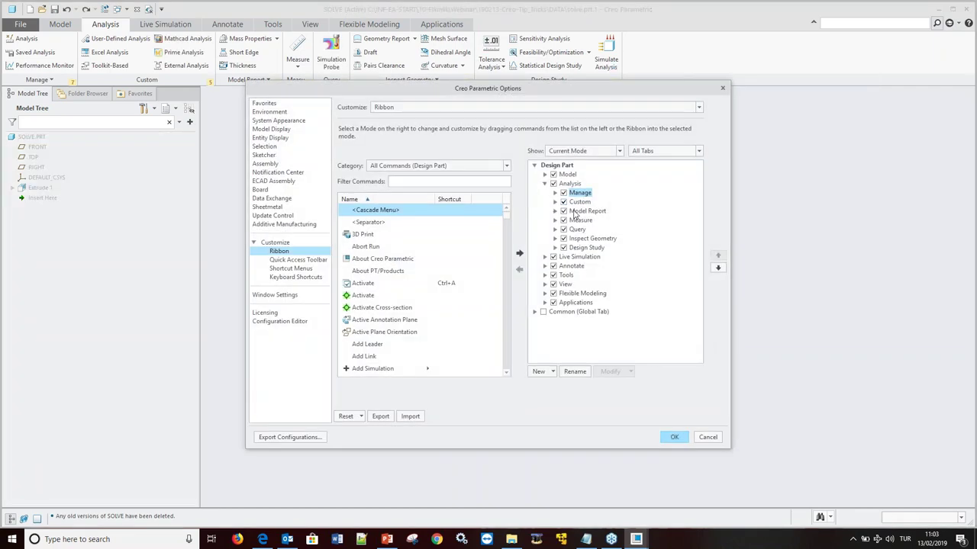
left_click(542, 313)
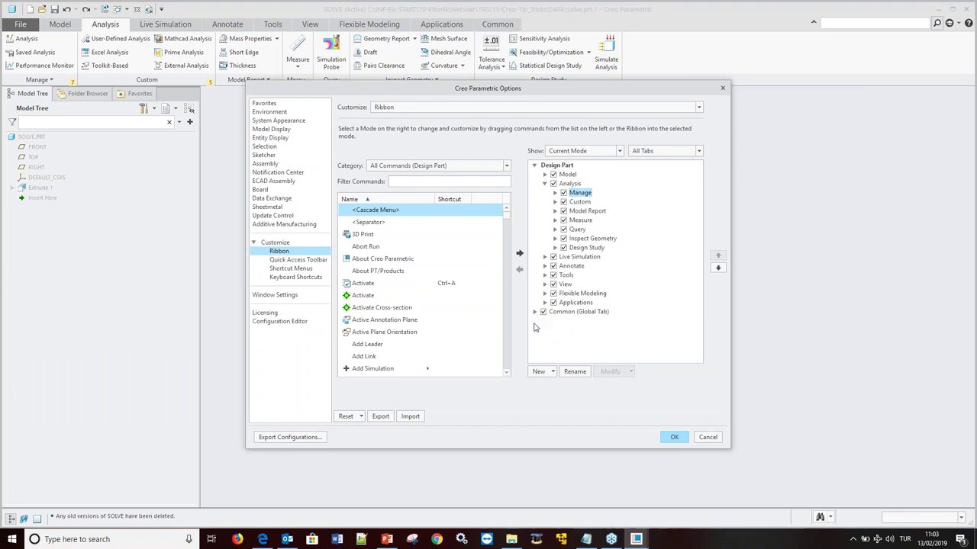
left_click(535, 313)
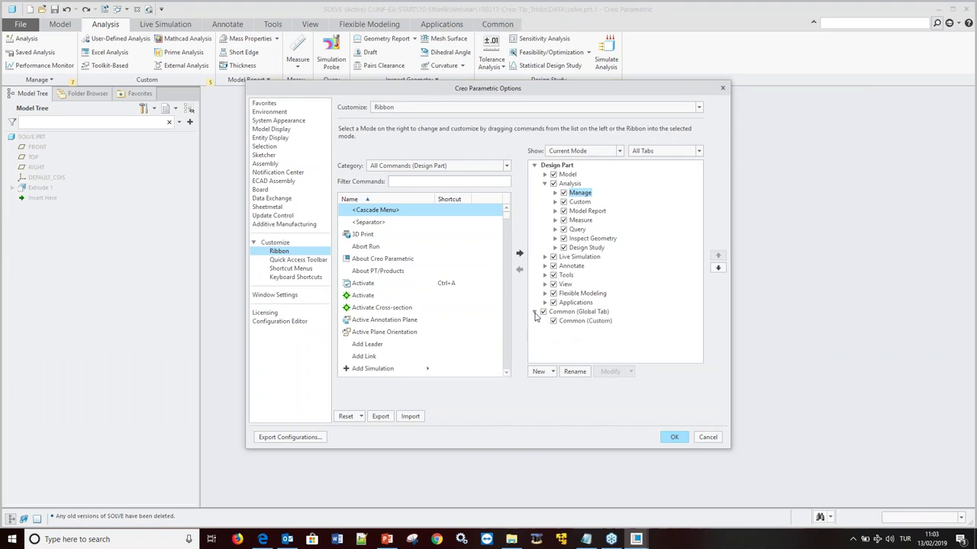
left_click(577, 312)
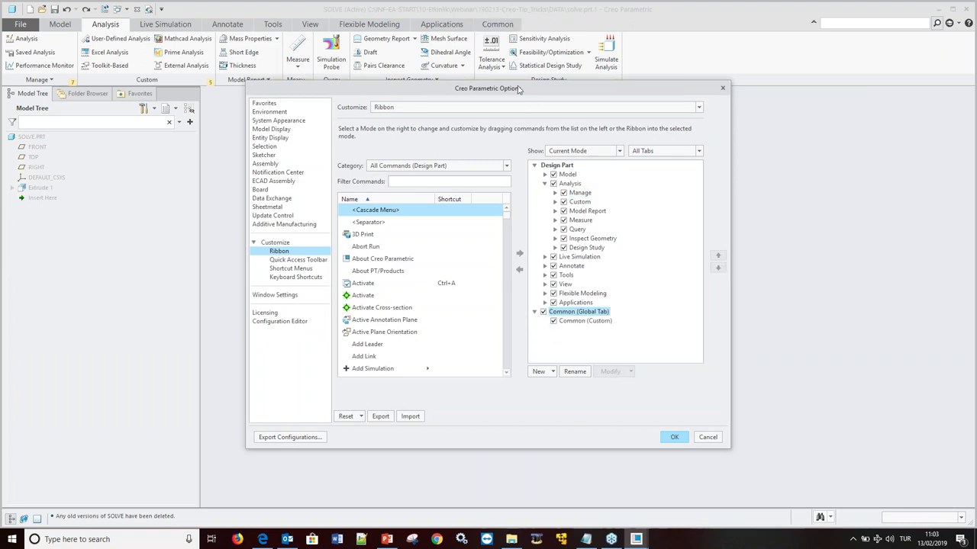
left_click(499, 28)
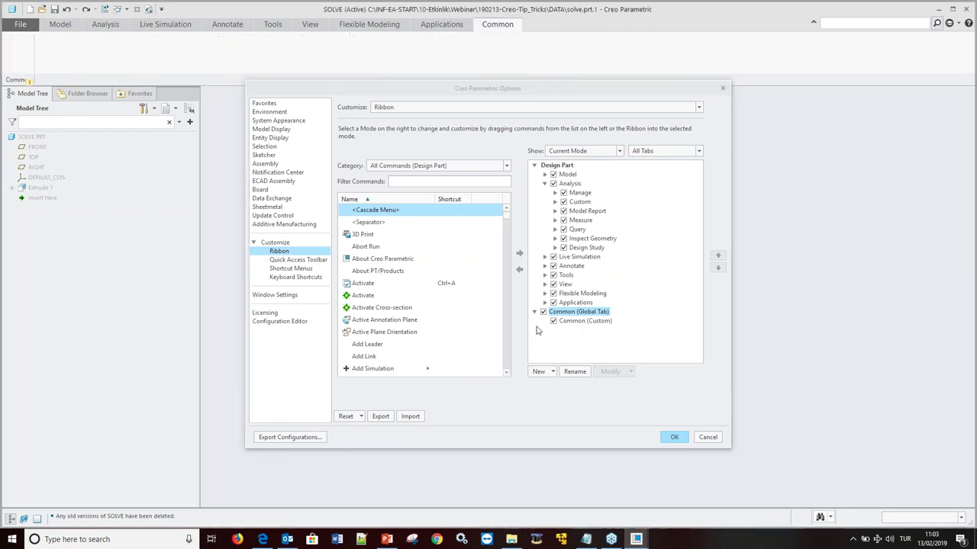
Add the Teknik Resim Alma mapkey from the Mapkeys category to the Common (Custom) group.
left_click(441, 168)
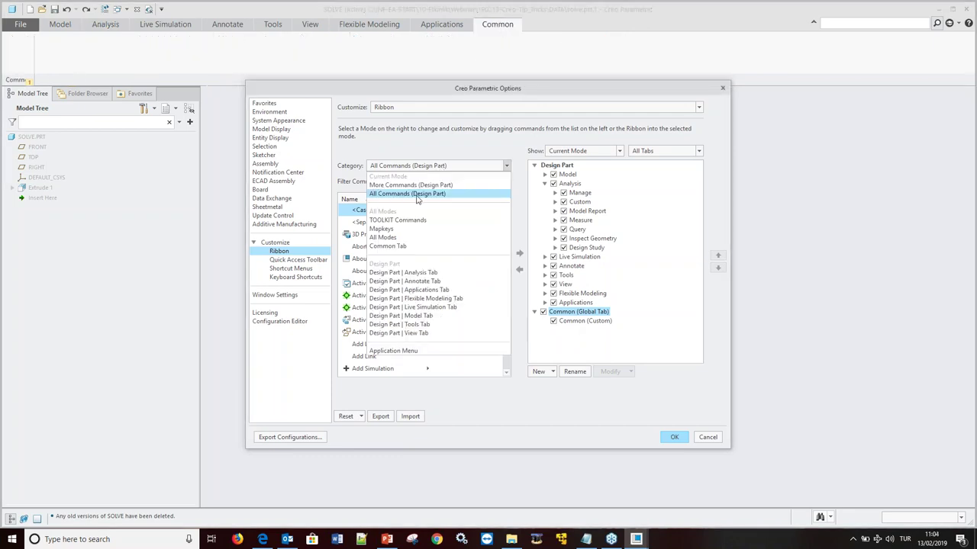
left_click(397, 230)
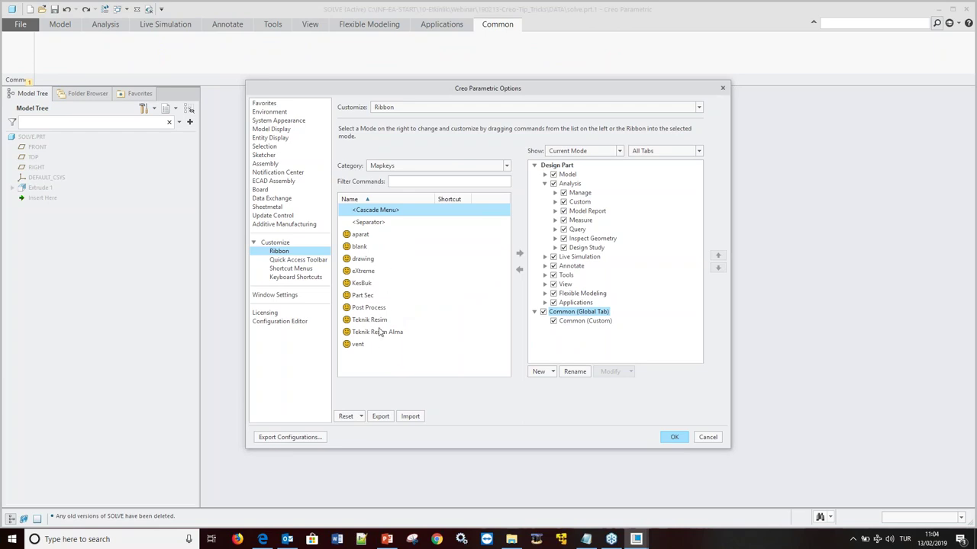
left_click(379, 332)
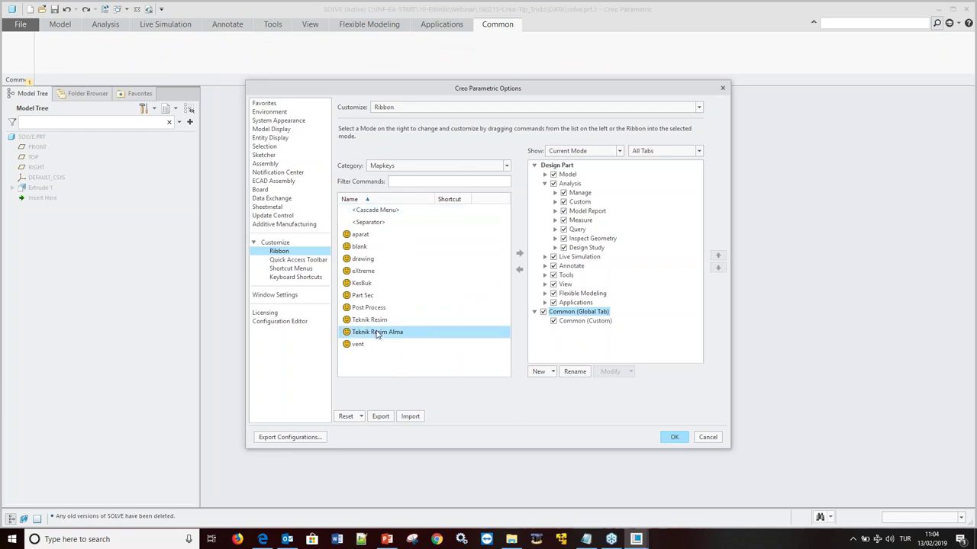
left_click(565, 322)
left_click(519, 253)
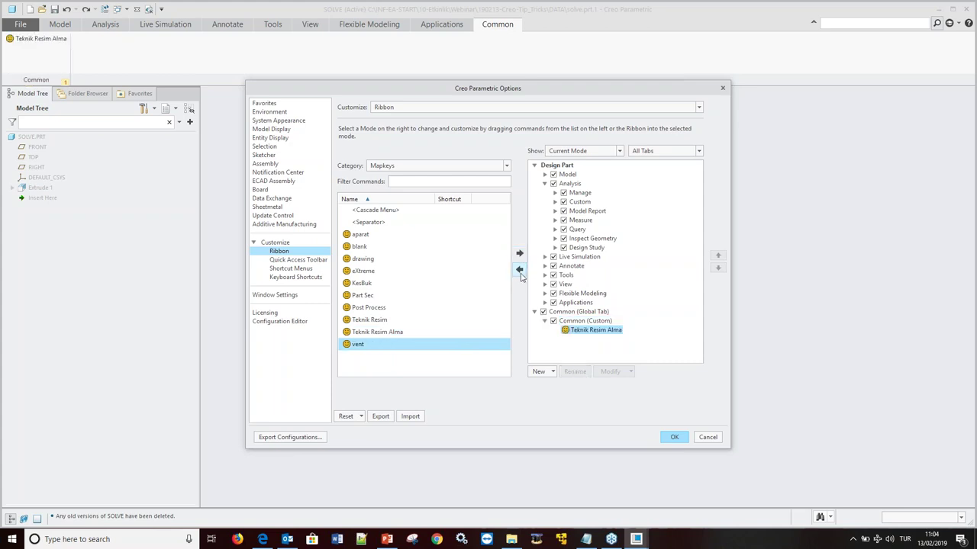
Give the mapkey button a new built-in icon and save the ribbon customization.
left_click(628, 373)
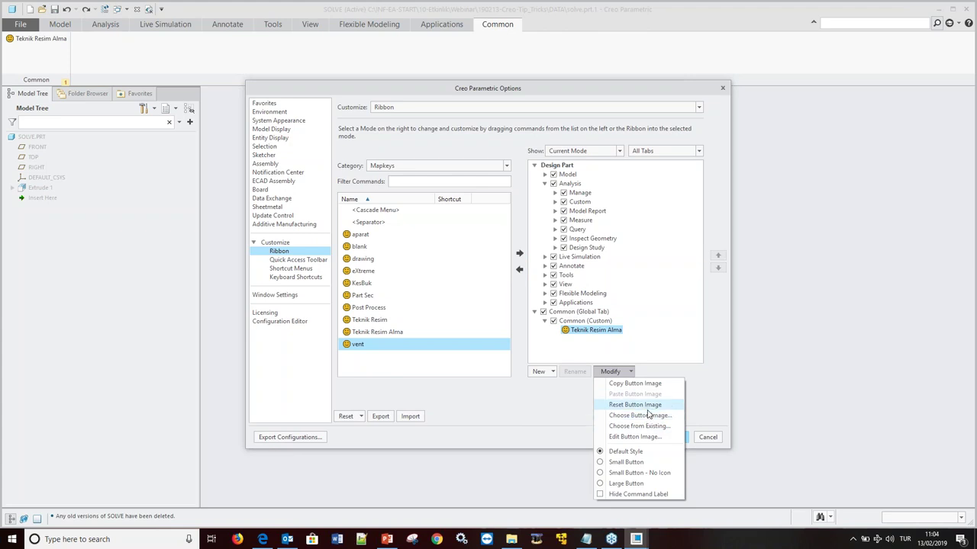
left_click(648, 416)
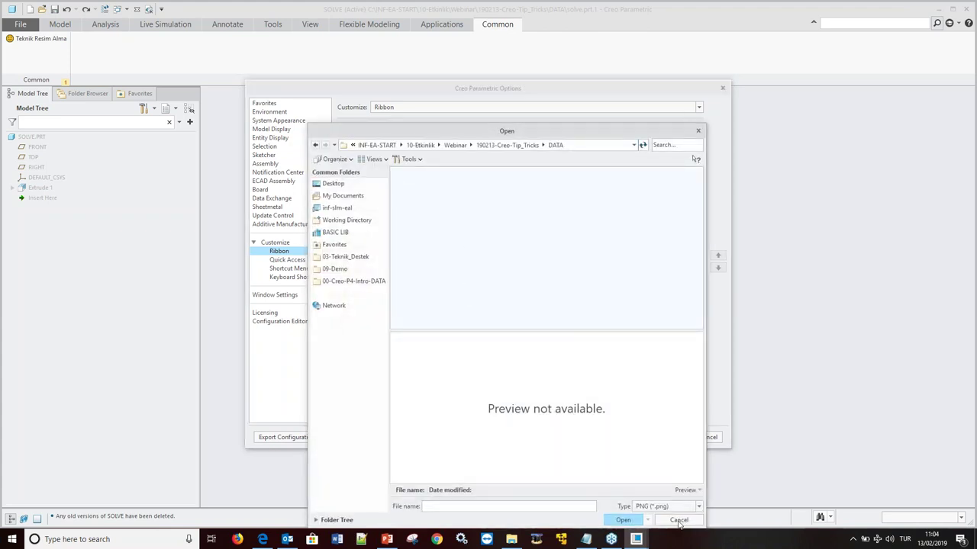
left_click(679, 521)
left_click(630, 372)
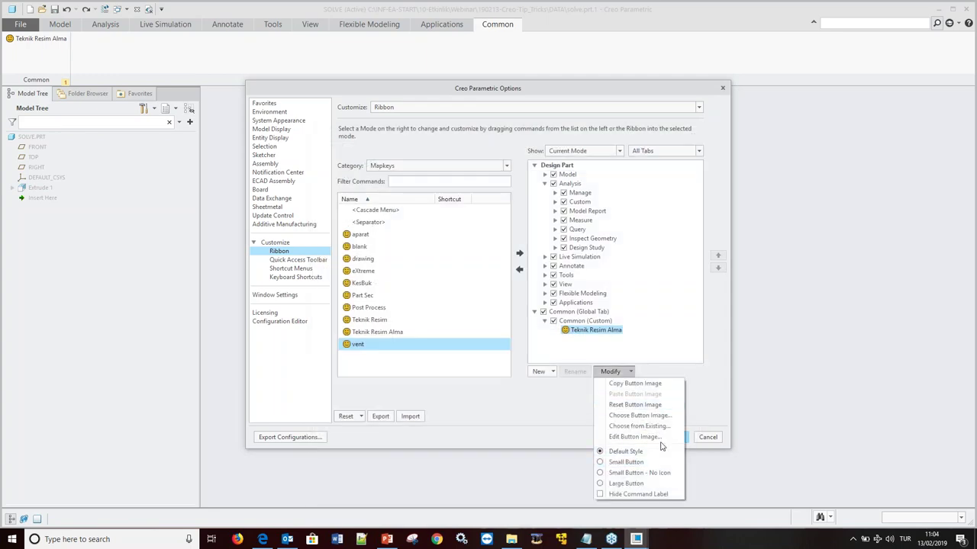
left_click(641, 426)
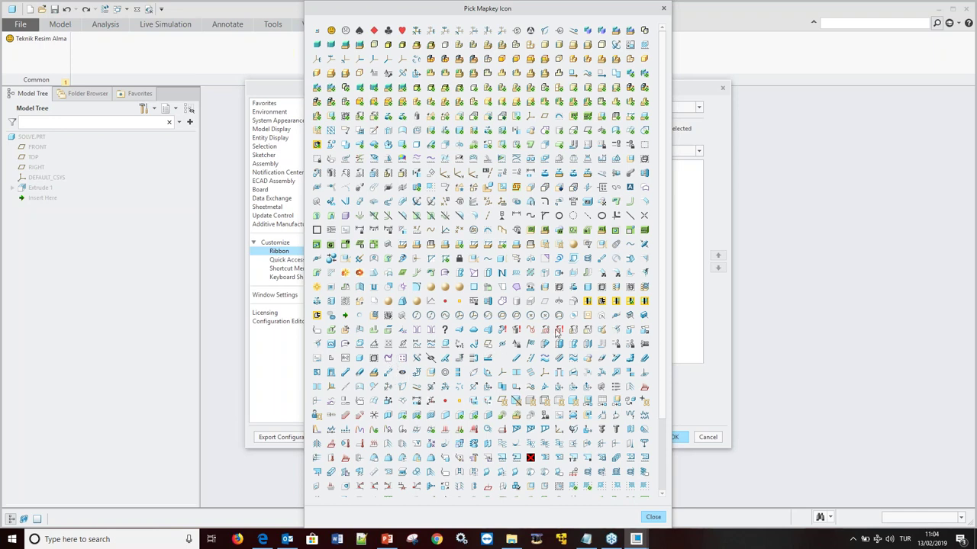
left_click(573, 316)
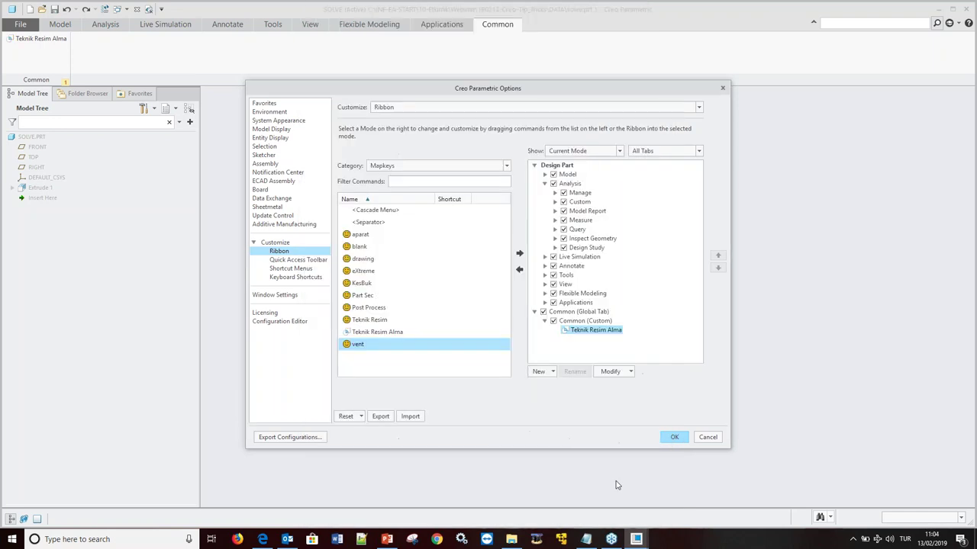
left_click(672, 438)
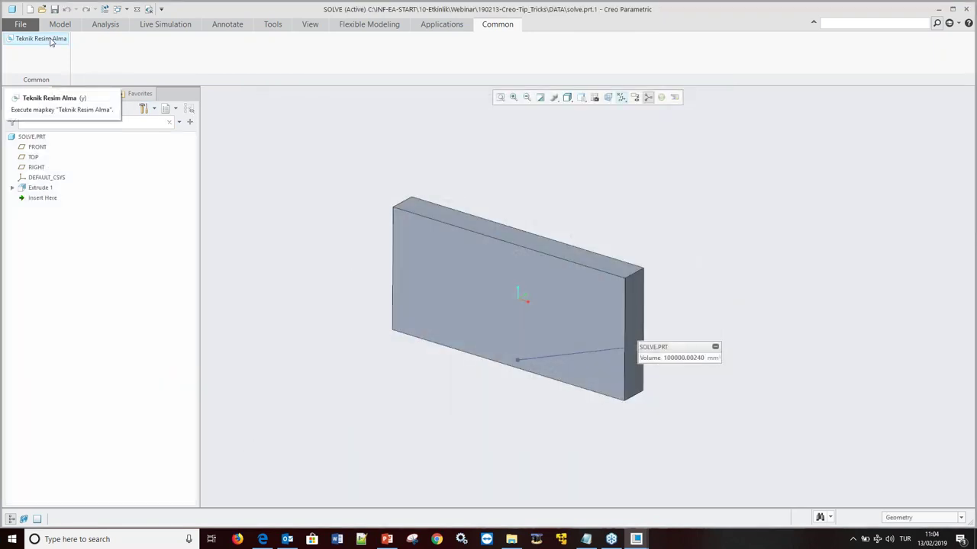
Test the mapkey's drawing, remove the Common tab from the ribbon, and close SOLVE.
left_click(51, 42)
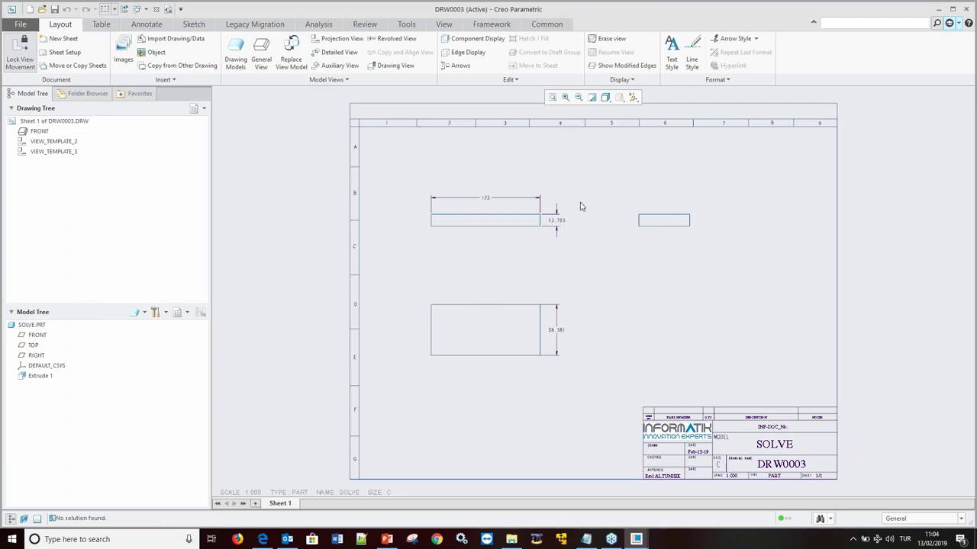
left_click(157, 10)
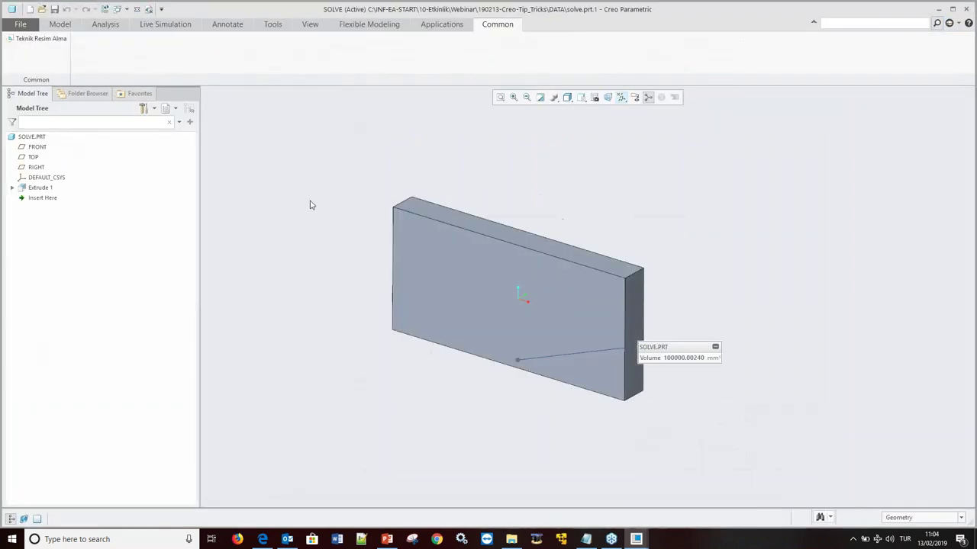
right_click(493, 64)
left_click(543, 91)
left_click(543, 248)
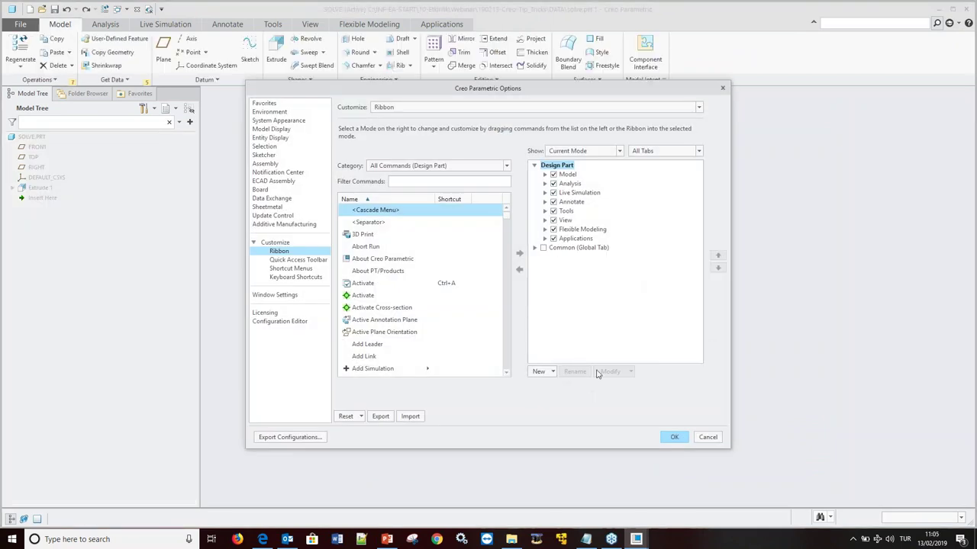
left_click(674, 437)
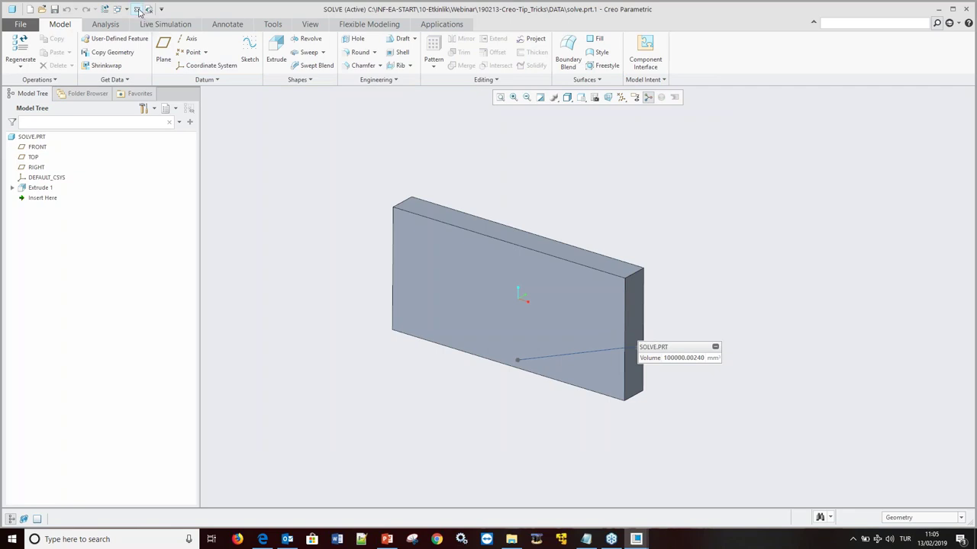
left_click(139, 10)
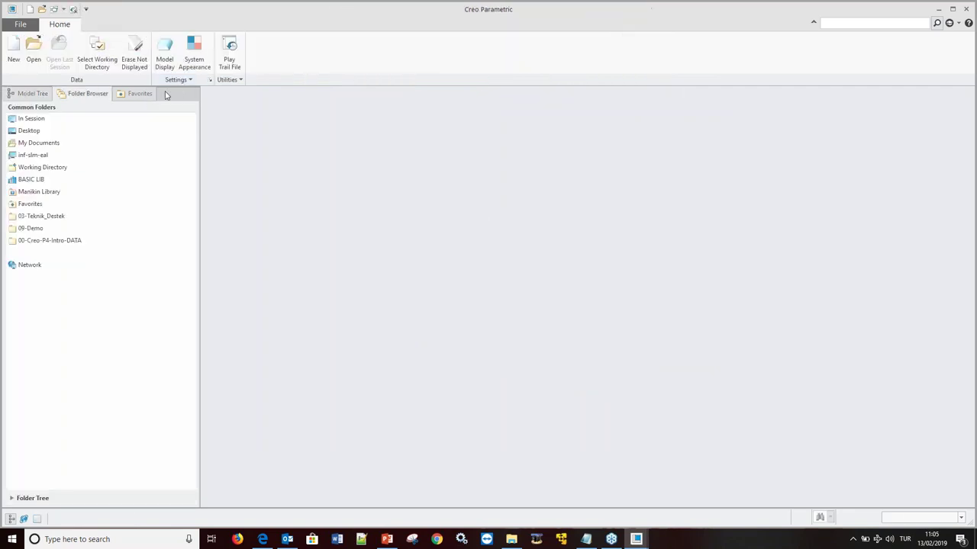
Erase non-displayed objects from the session, check the tips slide, and return to Creo.
left_click(134, 55)
key("Return")
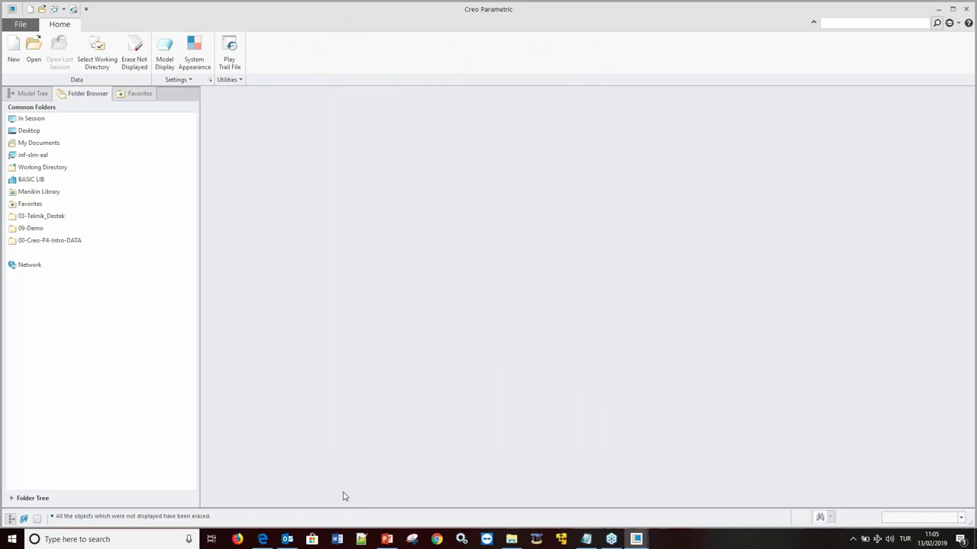
left_click(387, 540)
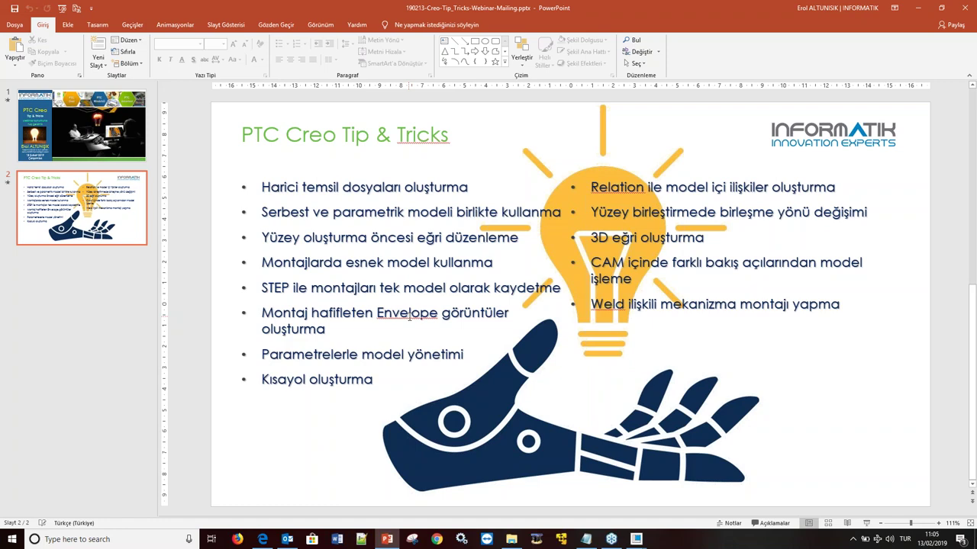
left_click(381, 540)
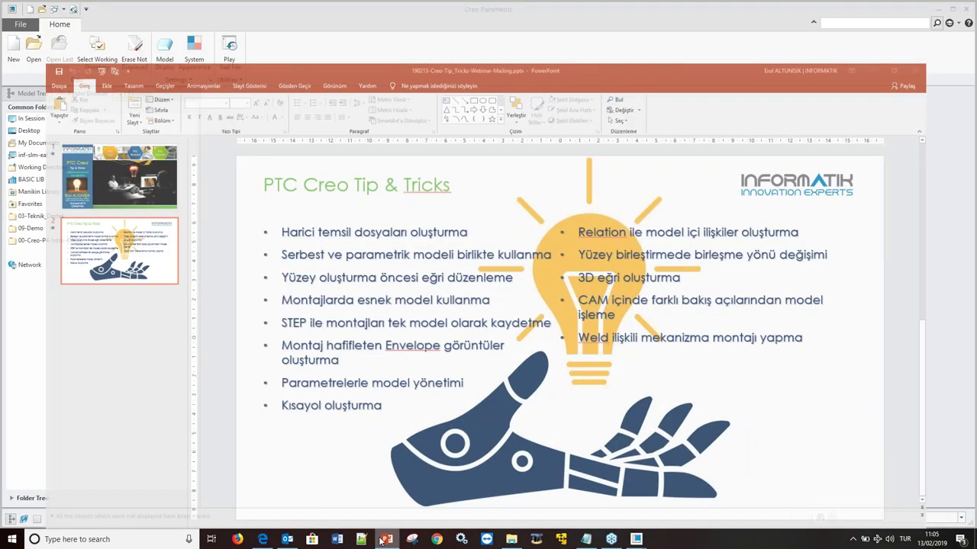
Create part PRT0001 and sketch a 200-long vertical line on TOP for an extrusion.
left_click(14, 52)
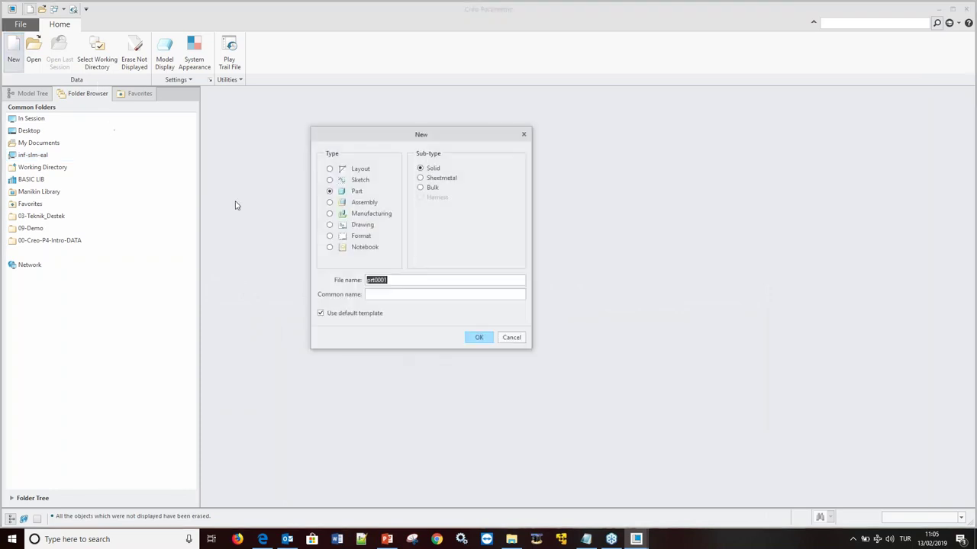
left_click(480, 337)
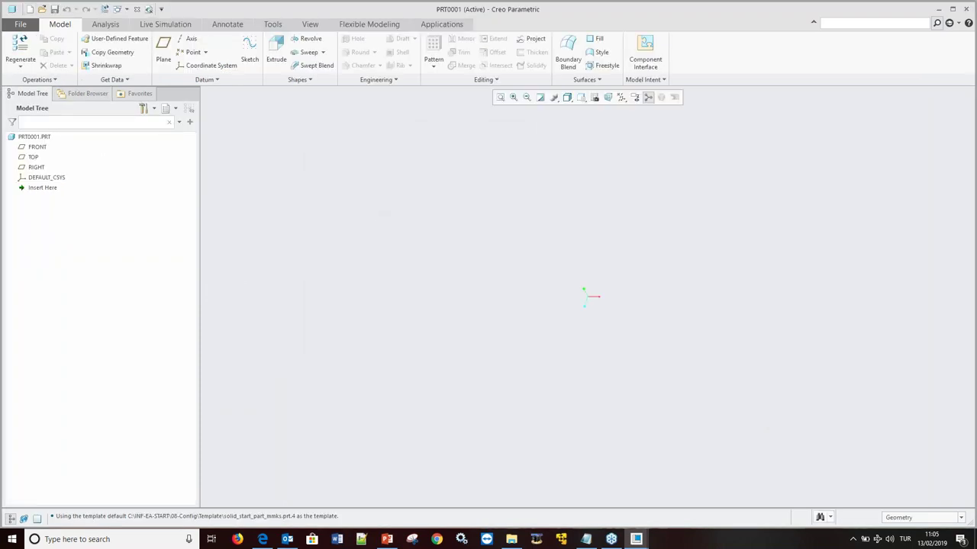
left_click(277, 54)
left_click(33, 157)
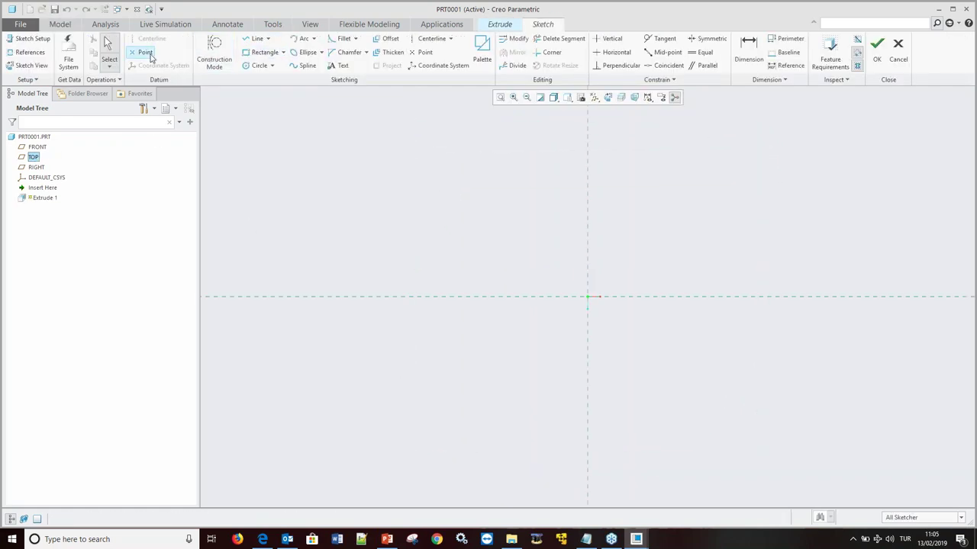
left_click(256, 38)
left_click(587, 297)
left_click(588, 162)
middle_click(580, 229)
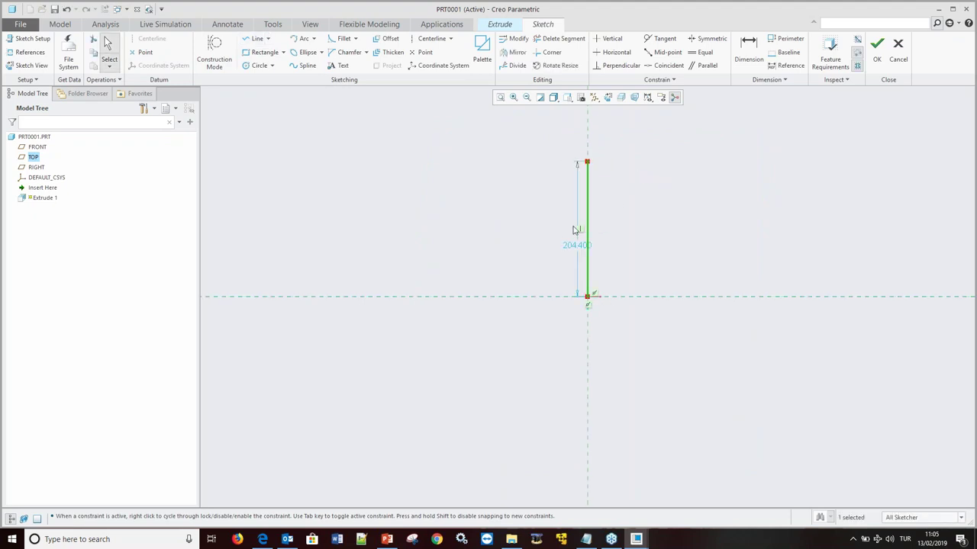
double_click(573, 238)
key("Return")
left_click(877, 47)
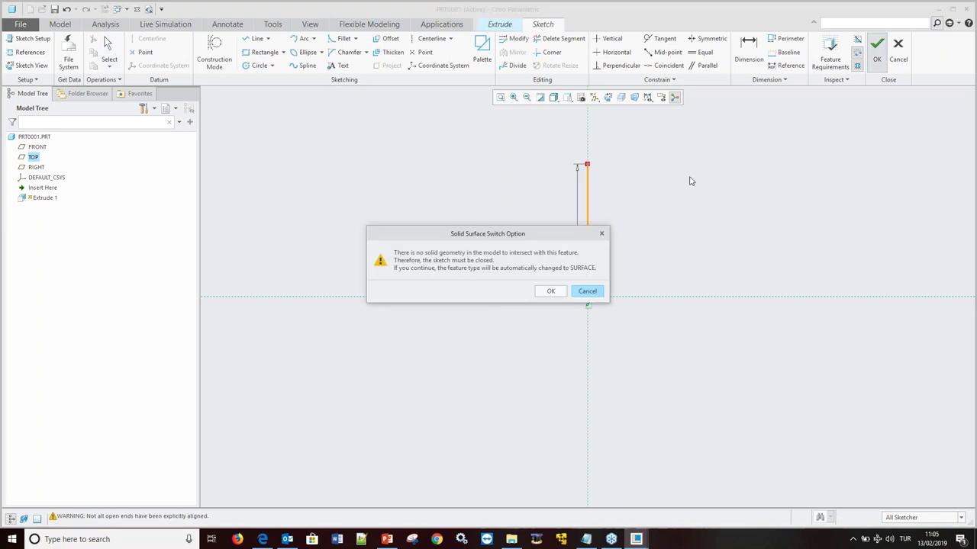
Extrude the line as a surface to a depth of 200.
left_click(549, 291)
mouse_move(508, 267)
middle_mouse_down()
mouse_move(510, 239)
mouse_move(523, 312)
middle_mouse_up()
scroll(534, 298, "down", 2)
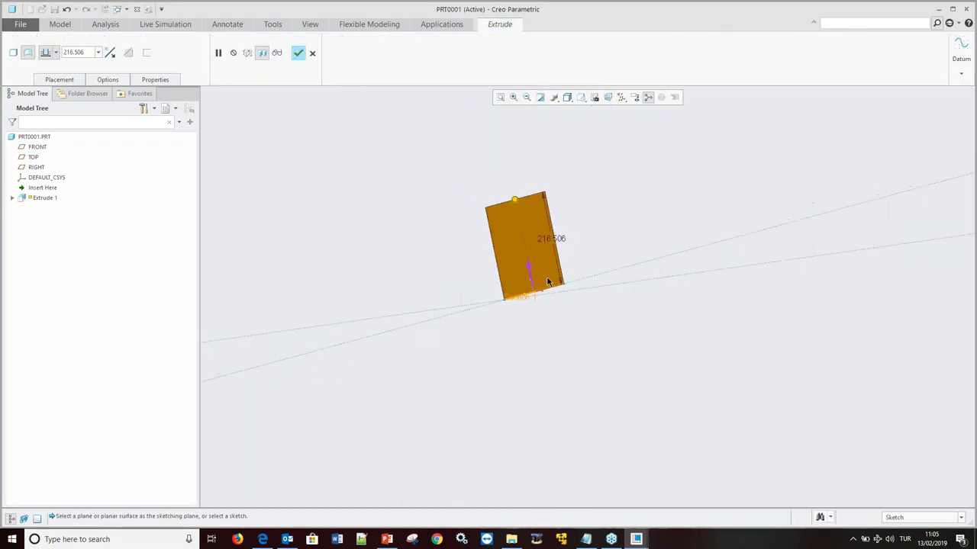
middle_click_drag(558, 283, 557, 288)
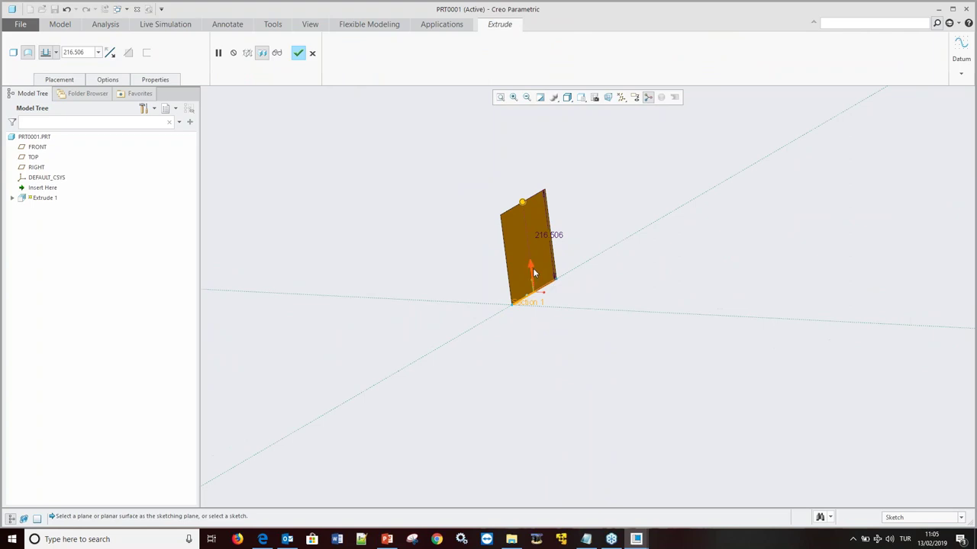
double_click(556, 238)
type("200")
key("Return")
left_click(300, 53)
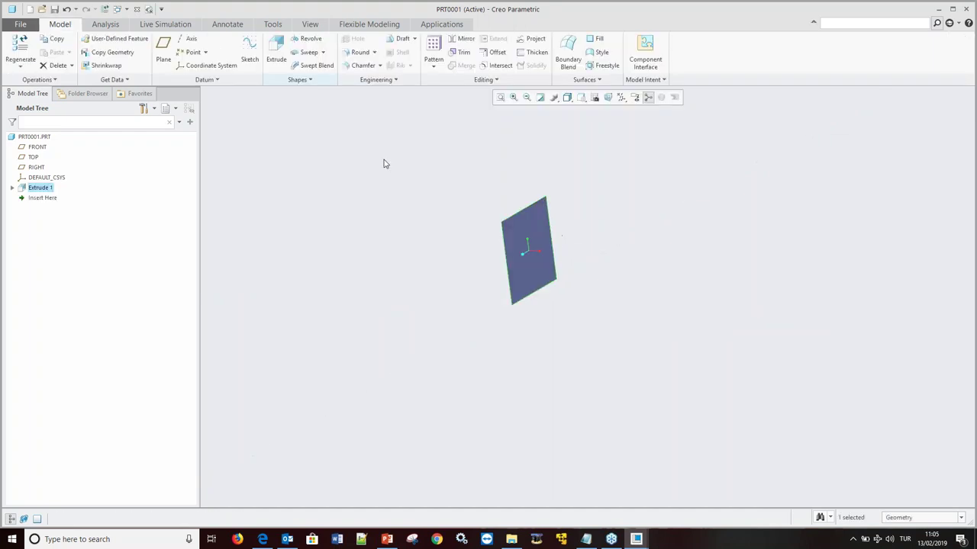
left_click(586, 213)
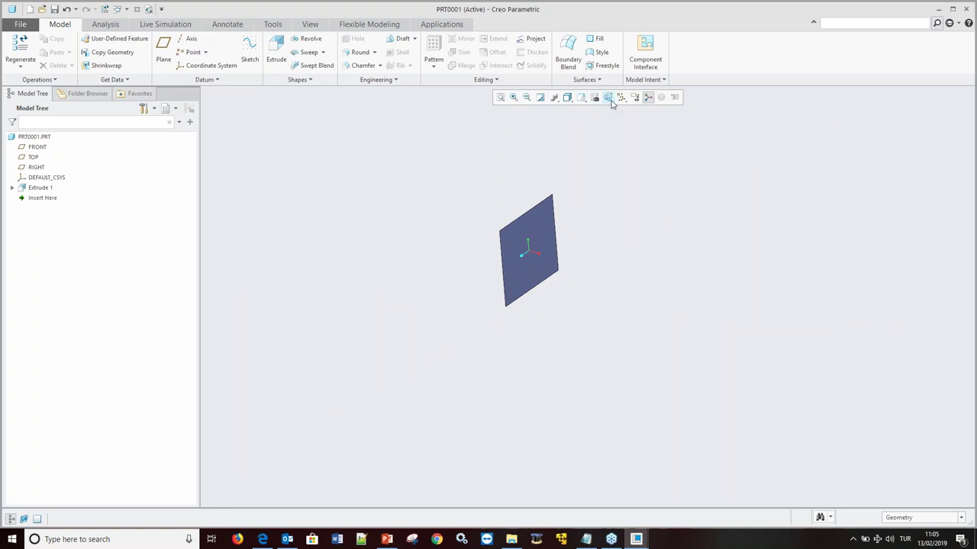
Turn on display of the FRONT, TOP and RIGHT datum planes.
left_click(609, 99)
left_click(633, 155)
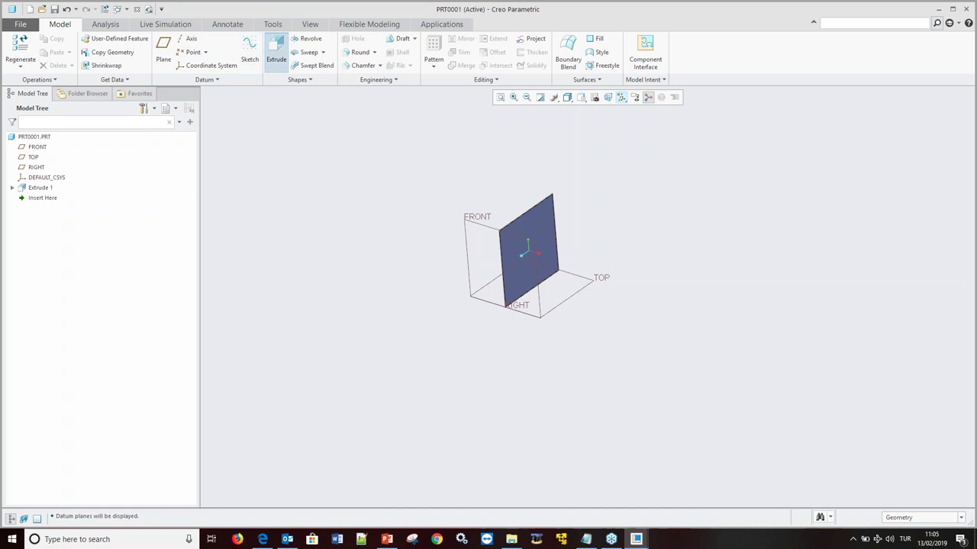
left_click(276, 52)
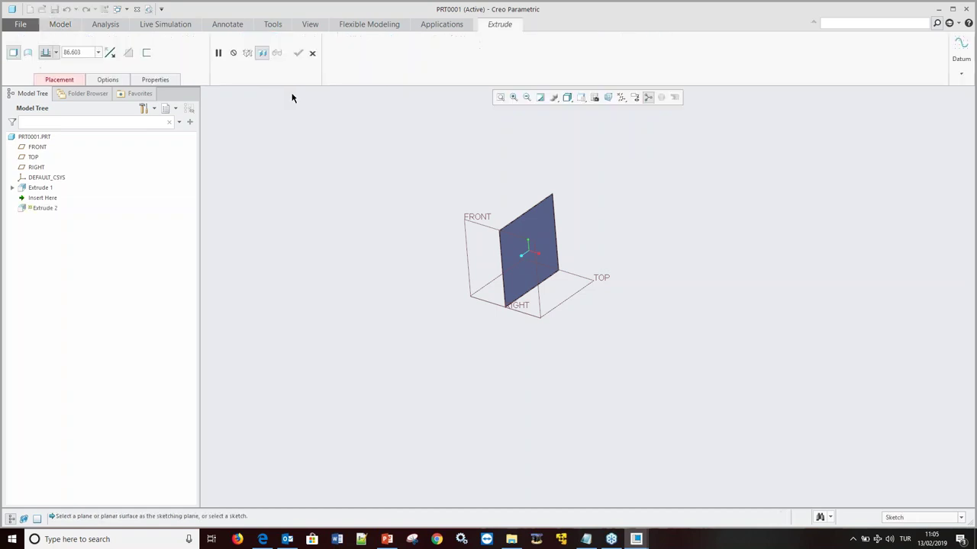
Create datum plane DTM1 offset 50 from Extrude 1's surface.
left_click(959, 52)
left_click(935, 111)
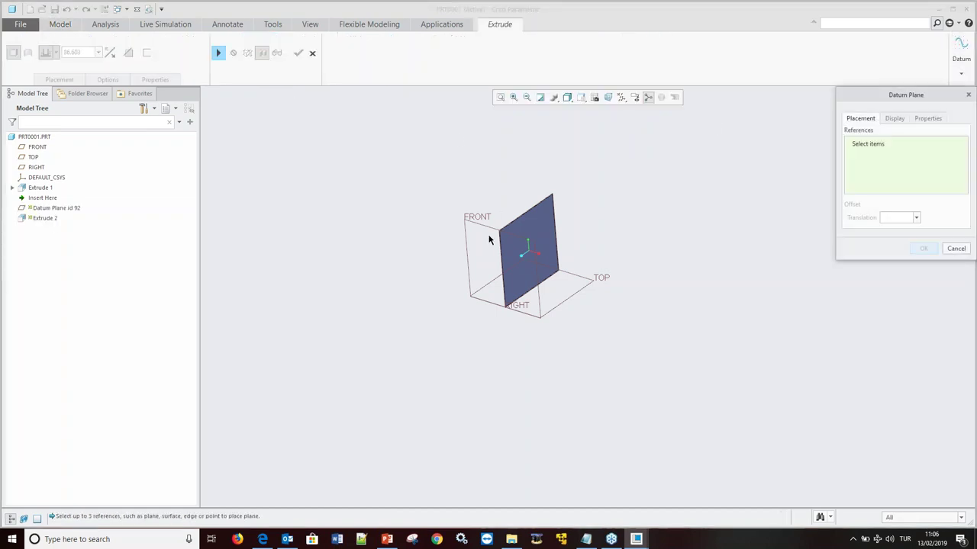
left_click(522, 227)
left_click_drag(528, 251, 678, 272)
left_click(891, 217)
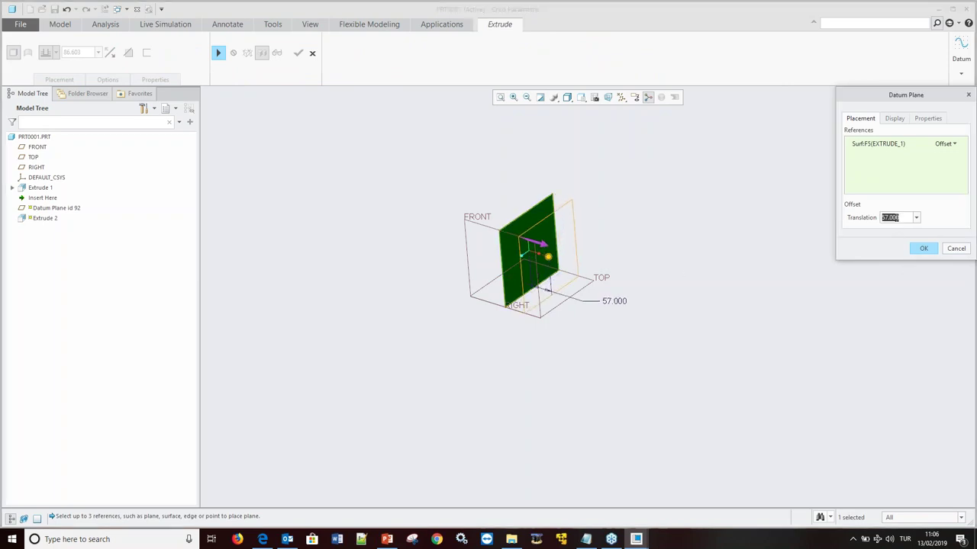
type("50")
key("Return")
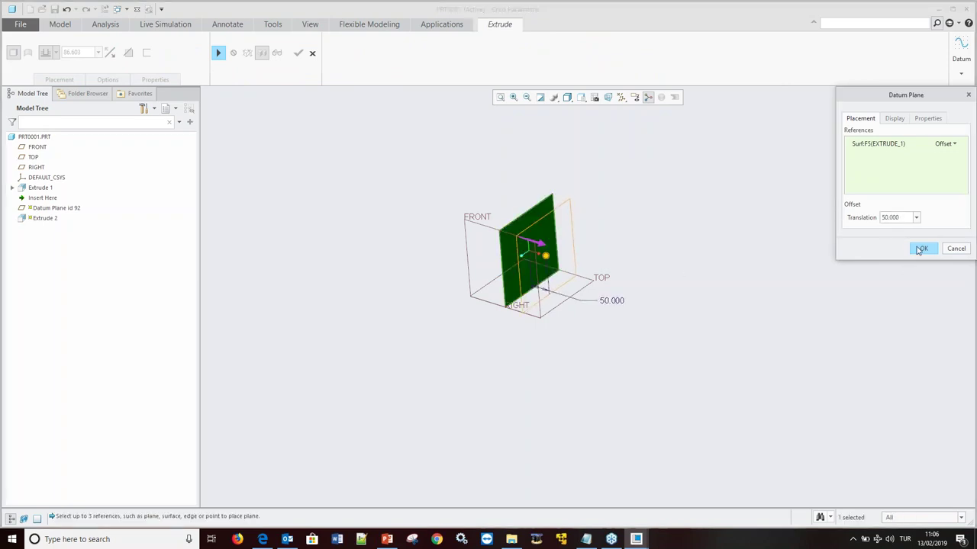
left_click(921, 249)
Sketch a 200-long horizontal line on DTM1.
left_click(228, 52)
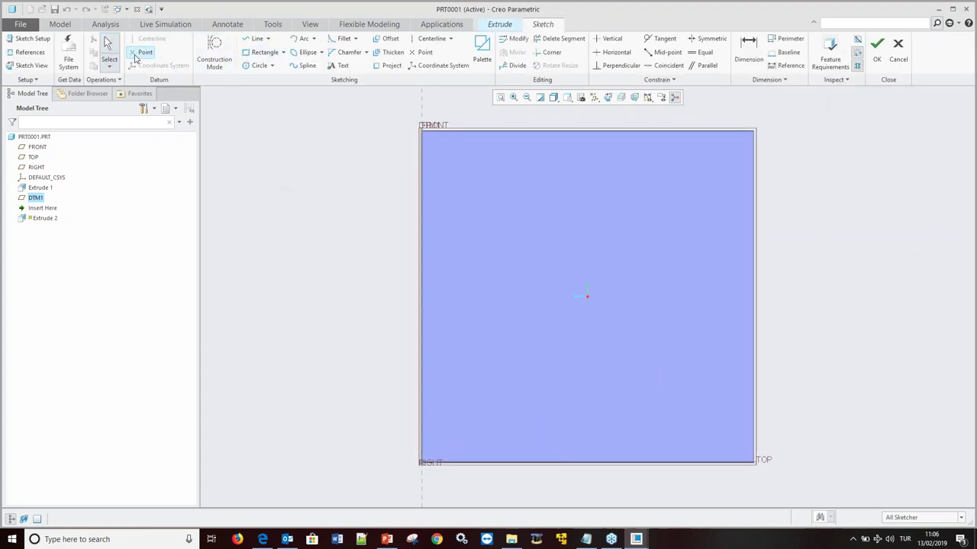
left_click(248, 40)
left_click(423, 285)
left_click(757, 296)
middle_click(792, 292)
double_click(550, 259)
type("200")
key("Return")
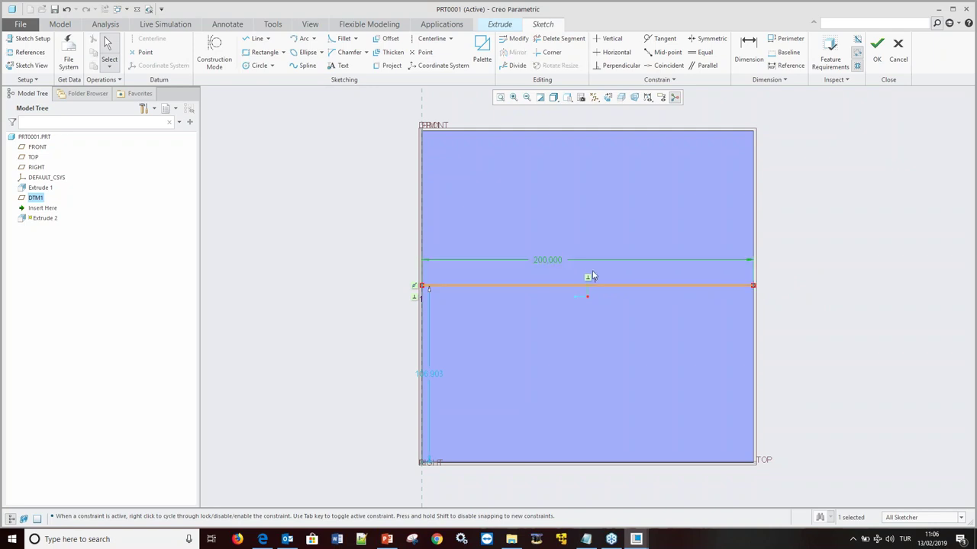
left_click(876, 46)
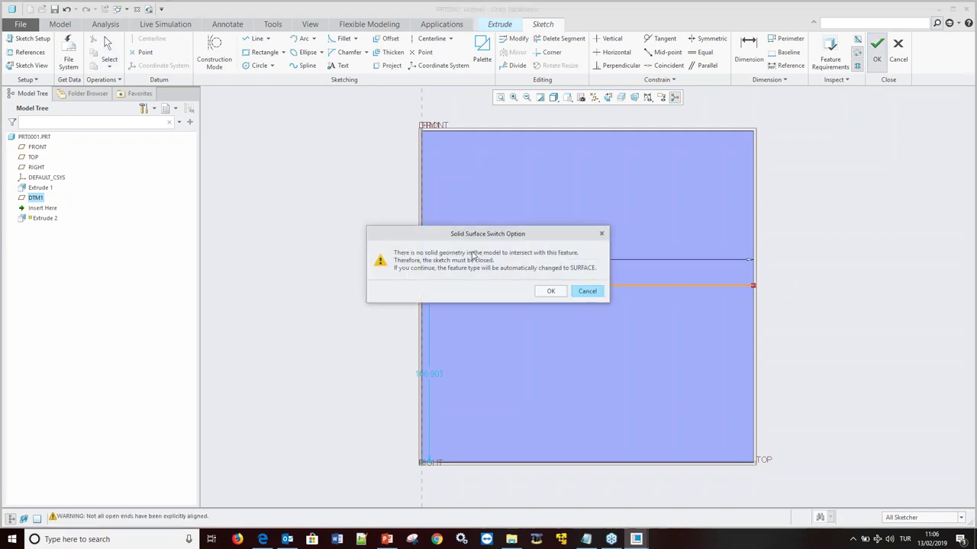
Extrude the line as a surface in the flipped direction to depth 250.
left_click(541, 293)
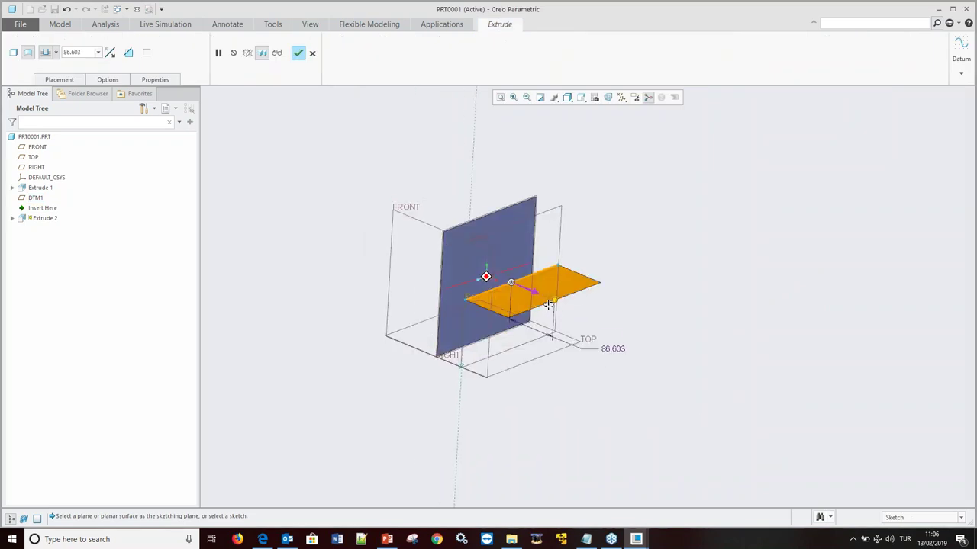
left_click(536, 303)
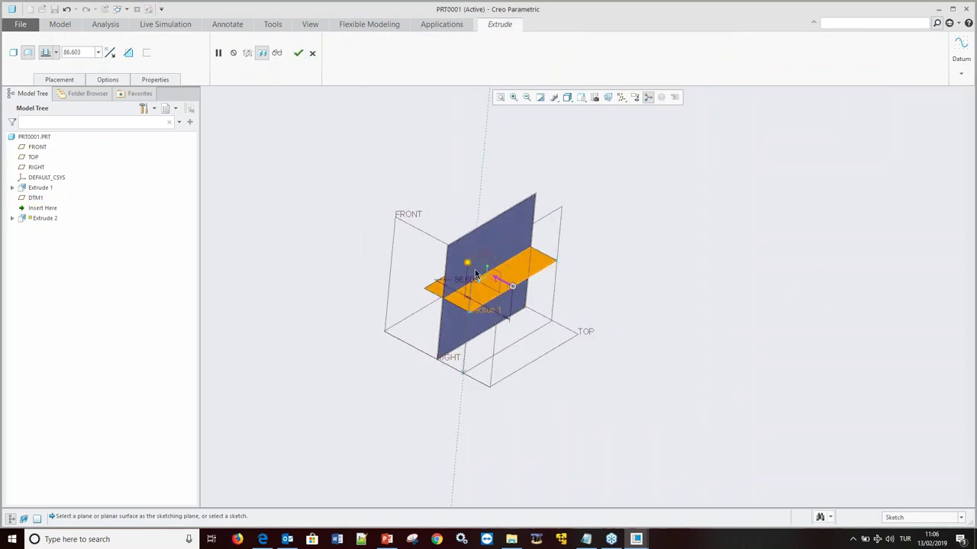
left_click_drag(467, 263, 386, 219)
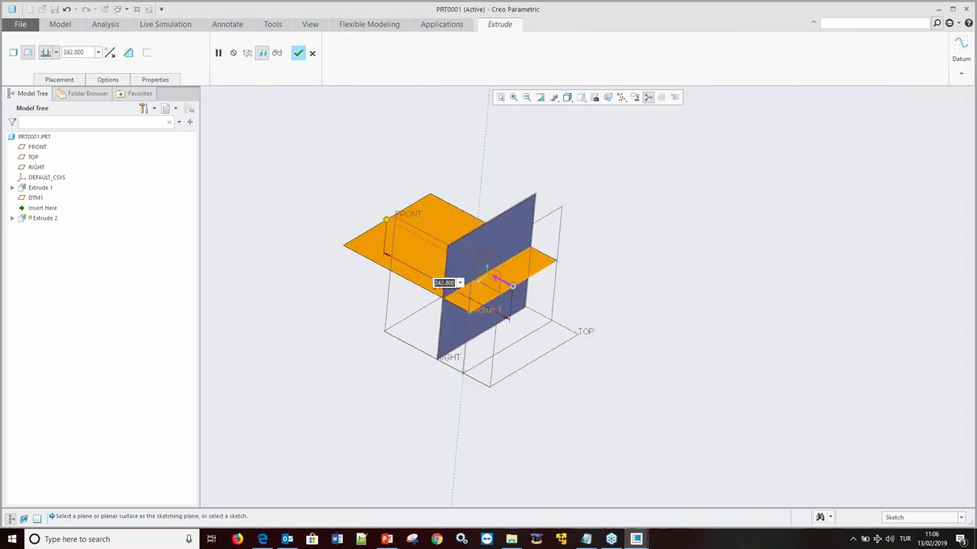
type("250")
key("Return")
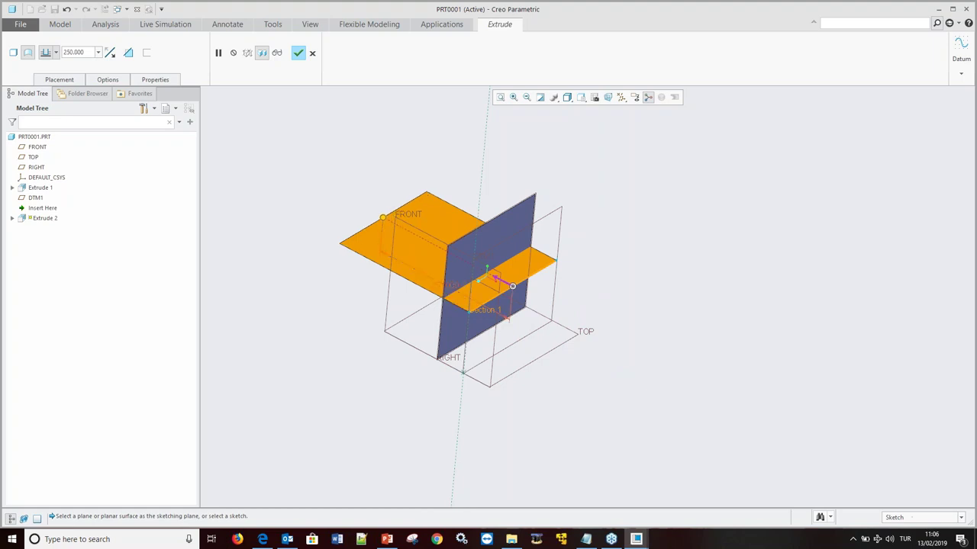
left_click(298, 54)
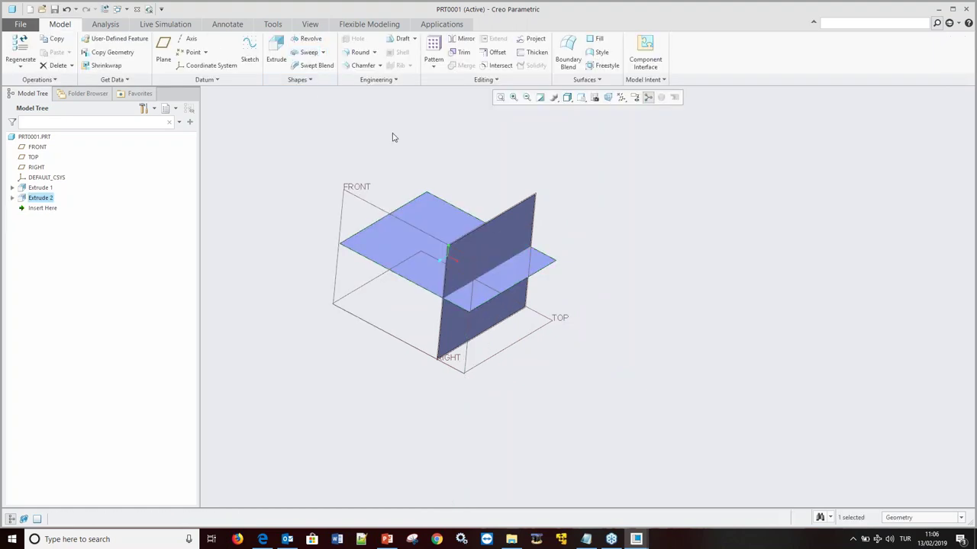
Merge the horizontal and vertical surface quilts into Merge 1.
mouse_move(492, 168)
middle_mouse_down()
mouse_move(545, 179)
mouse_move(532, 200)
mouse_move(464, 246)
middle_mouse_up()
left_click(424, 257)
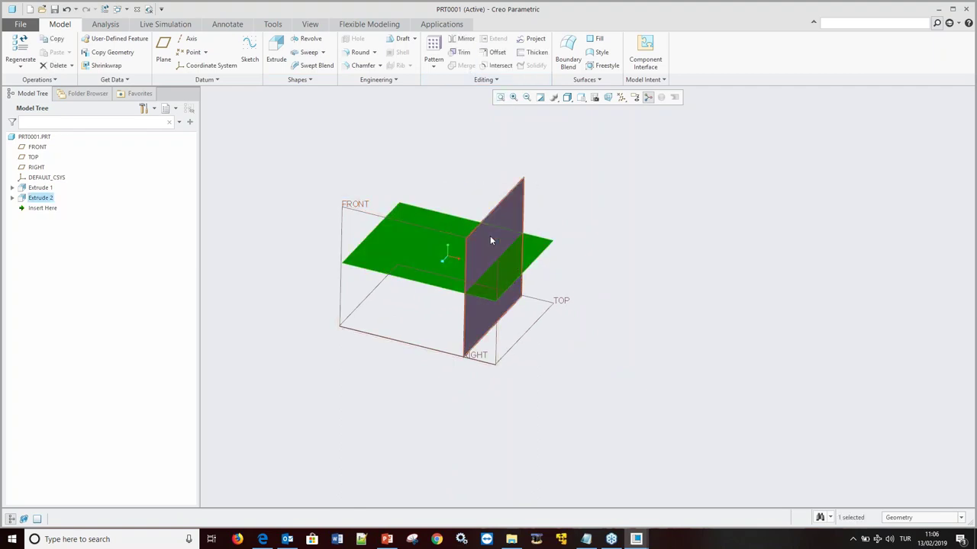
left_click(506, 219, "ctrl")
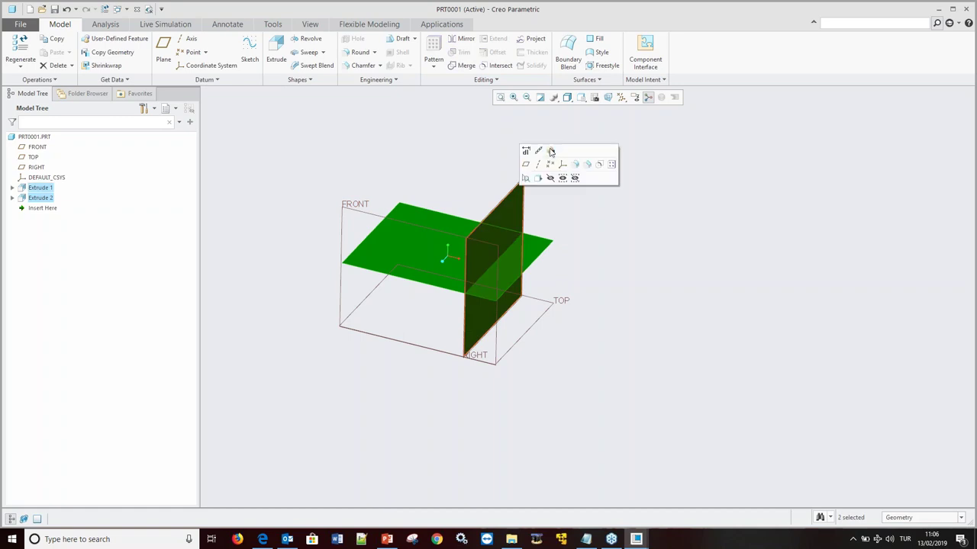
left_click(464, 66)
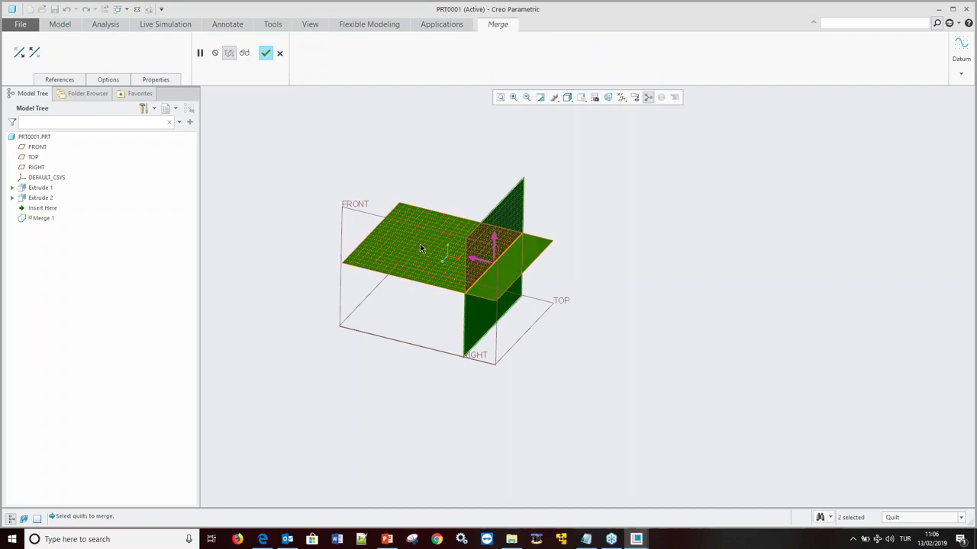
left_click(266, 53)
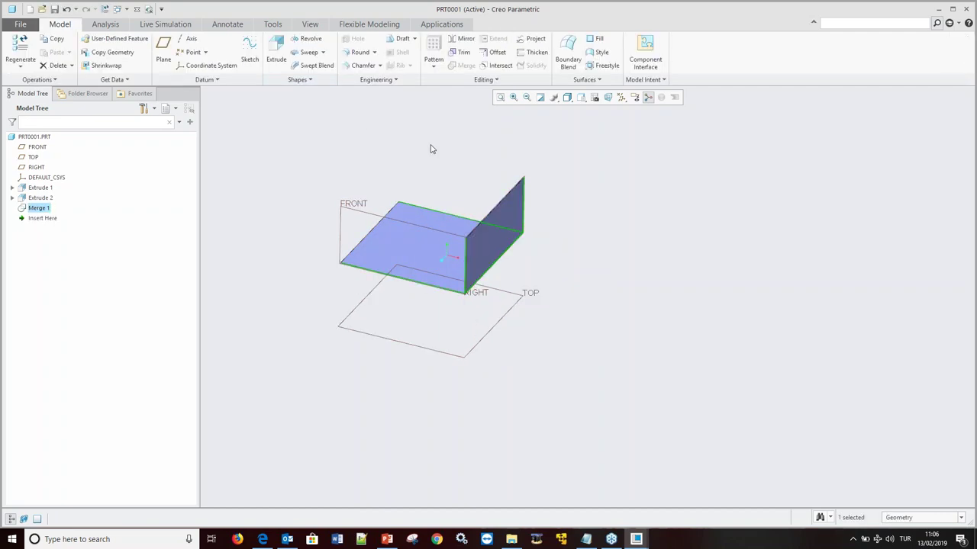
Redefine Merge 1, flipping the kept sides of the quilts to form the corner.
right_click(38, 210)
left_click(44, 159)
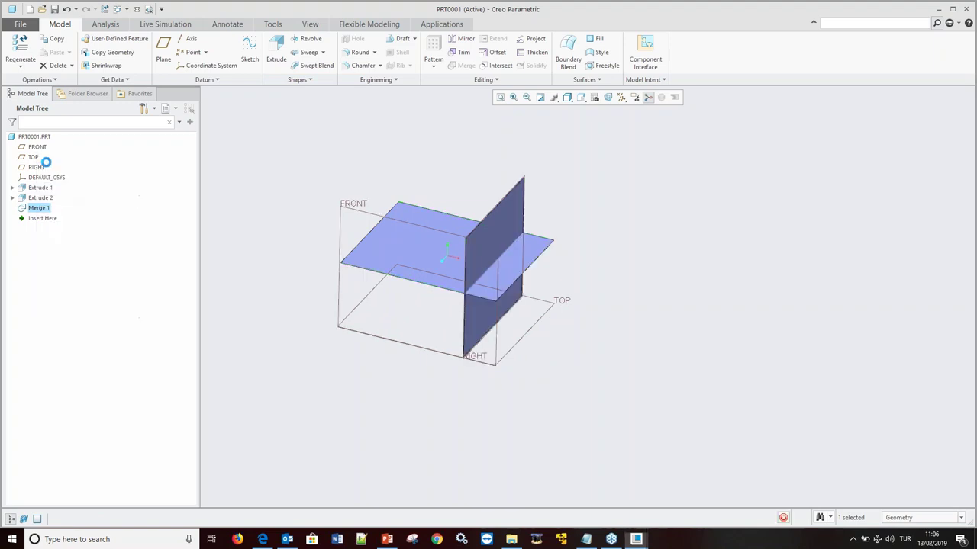
left_click(476, 261)
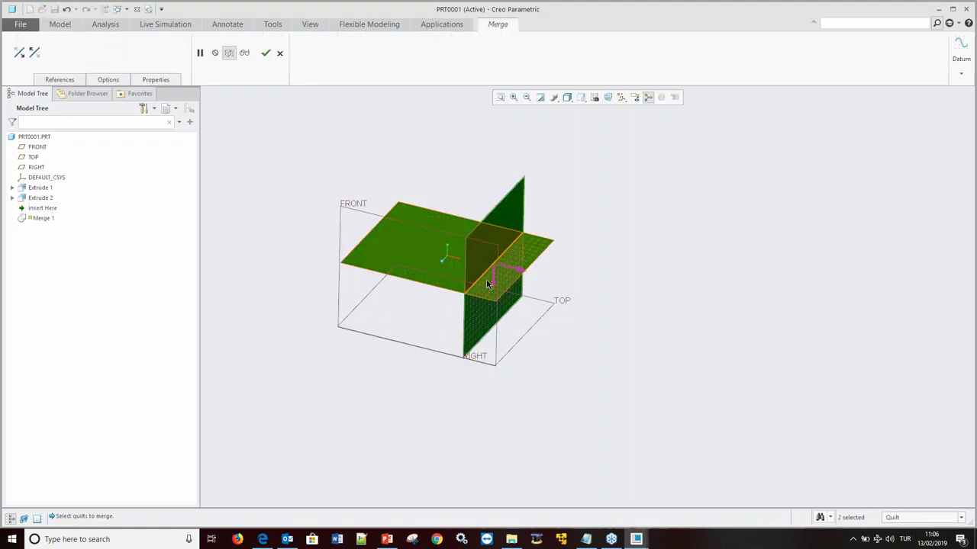
left_click(494, 280)
left_click(508, 270)
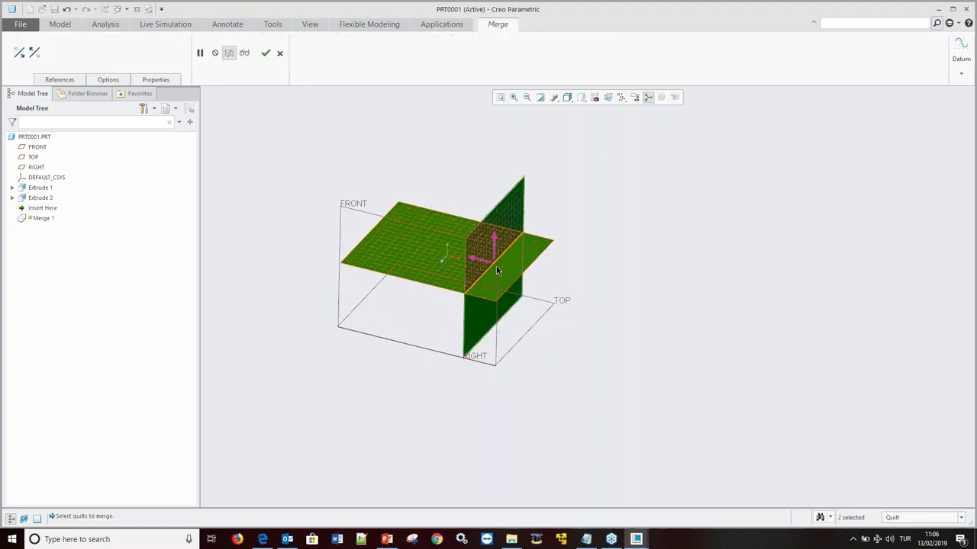
left_click(265, 53)
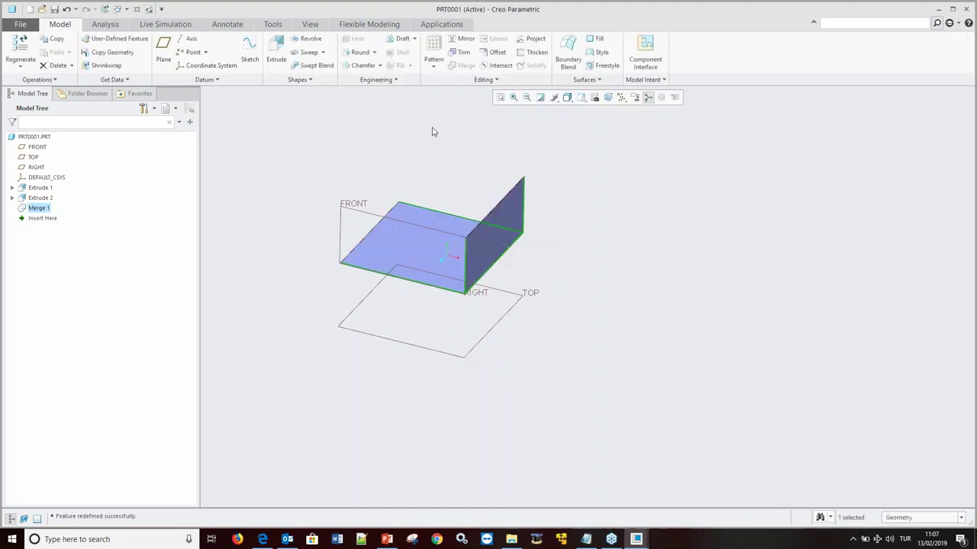
Reverse Extrude 1's extrusion direction.
left_click(41, 198)
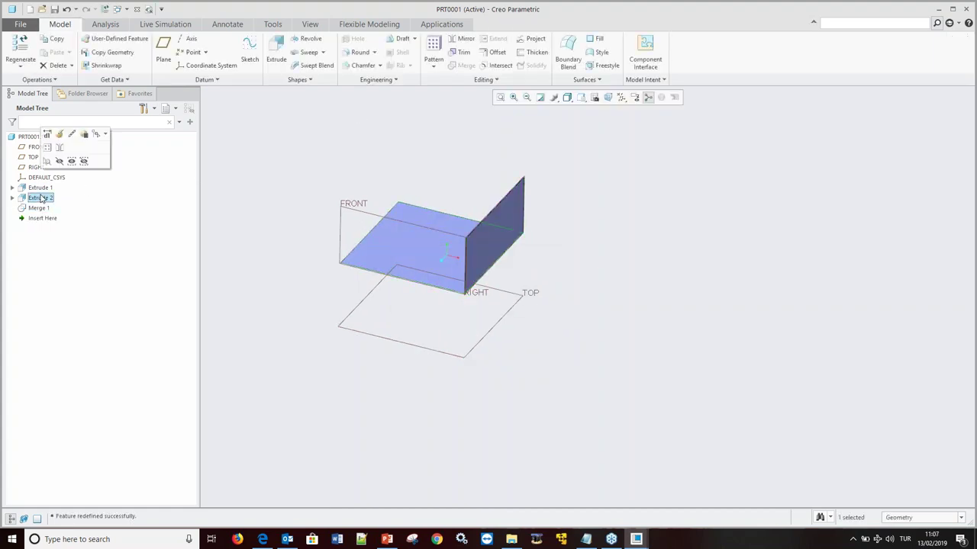
left_click(40, 187)
left_click(60, 133)
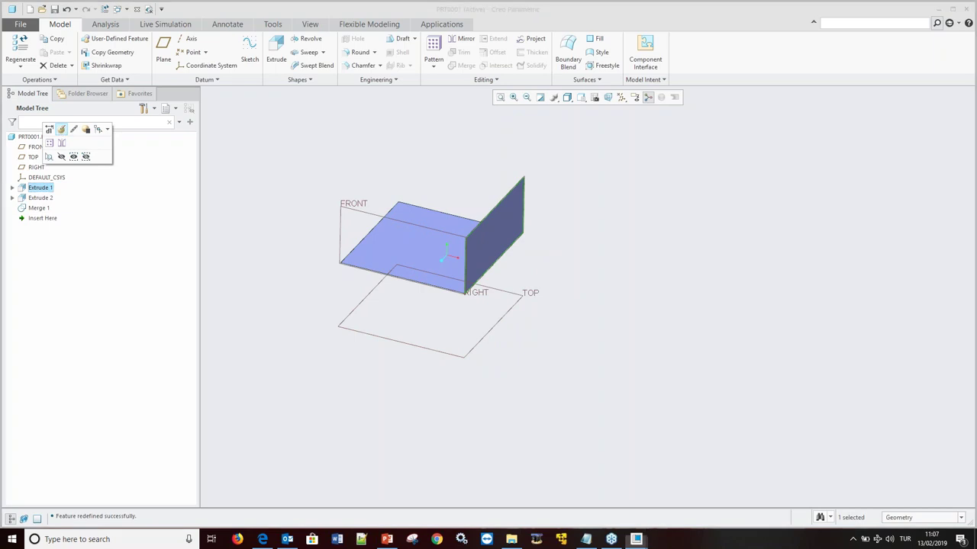
left_click(493, 307)
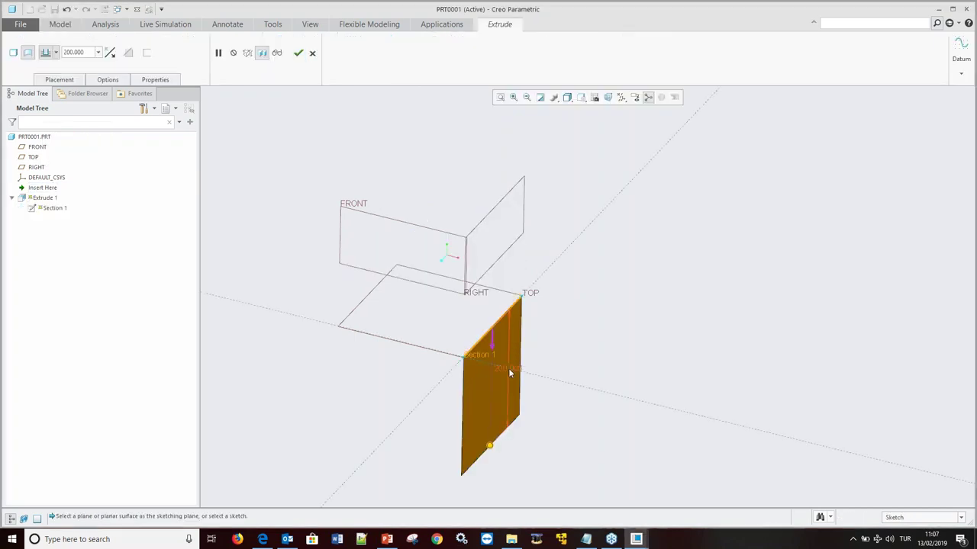
left_click(297, 53)
middle_click_drag(453, 218, 505, 169)
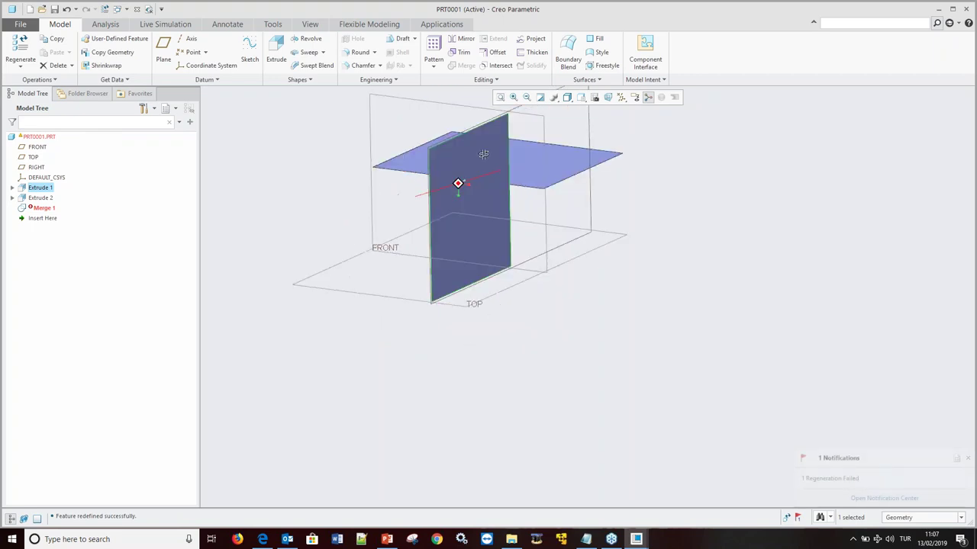
Edit Extrude 2's sketch, moving its line back inside the square with length 200.
left_click(46, 198)
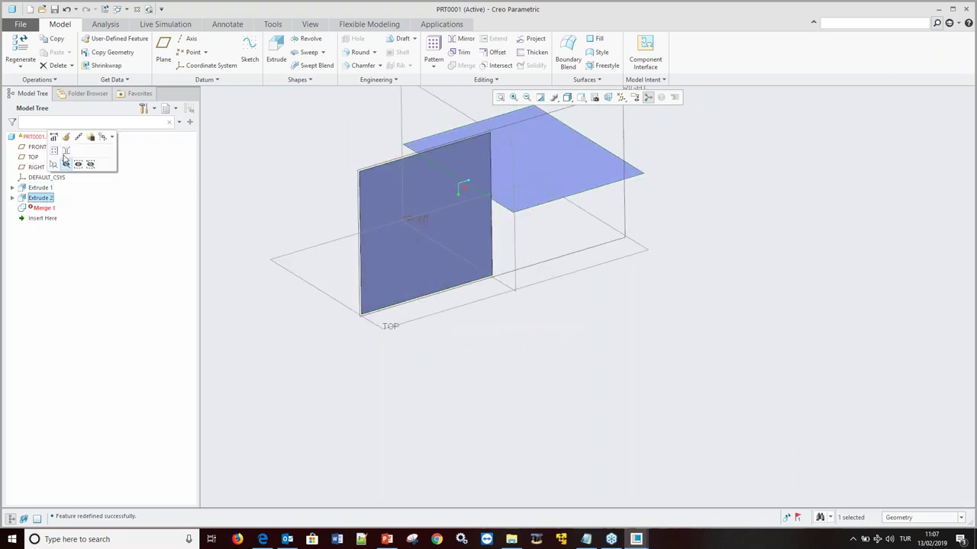
left_click(63, 138)
right_click(290, 110)
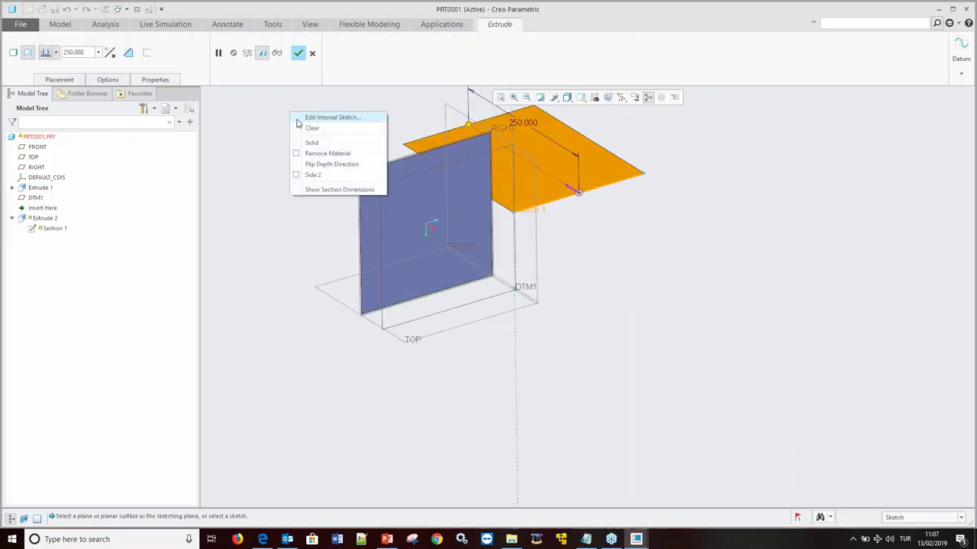
left_click(320, 116)
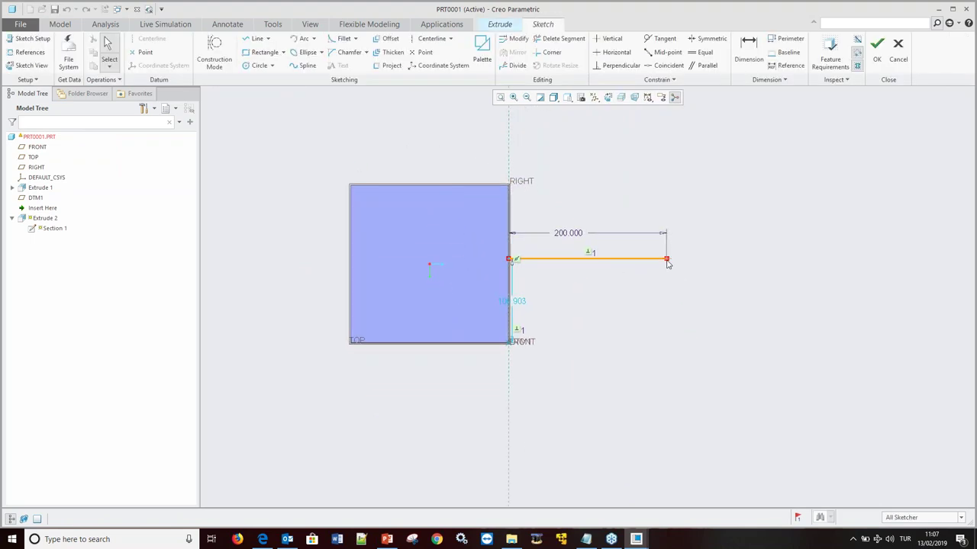
left_click_drag(667, 260, 337, 264)
double_click(452, 239)
type("200")
key("Return")
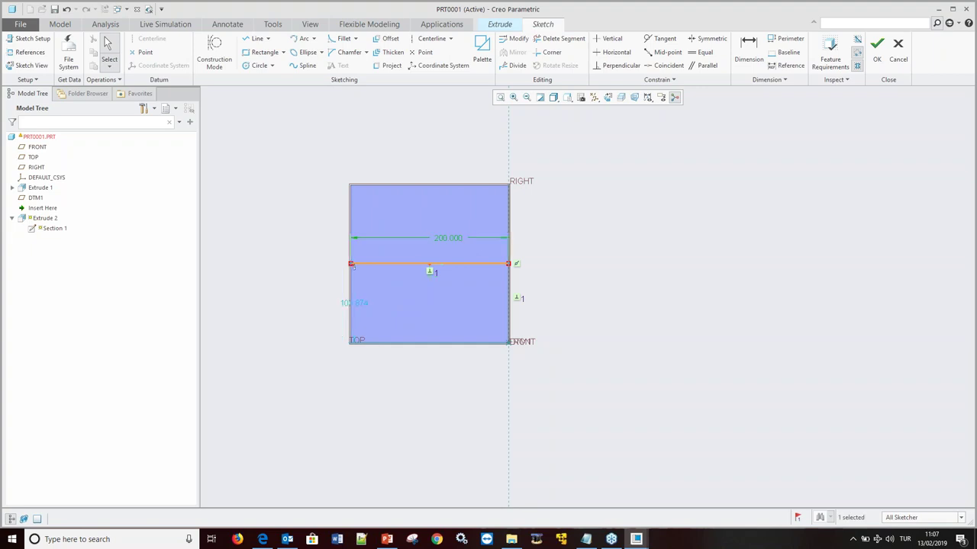
left_click(876, 46)
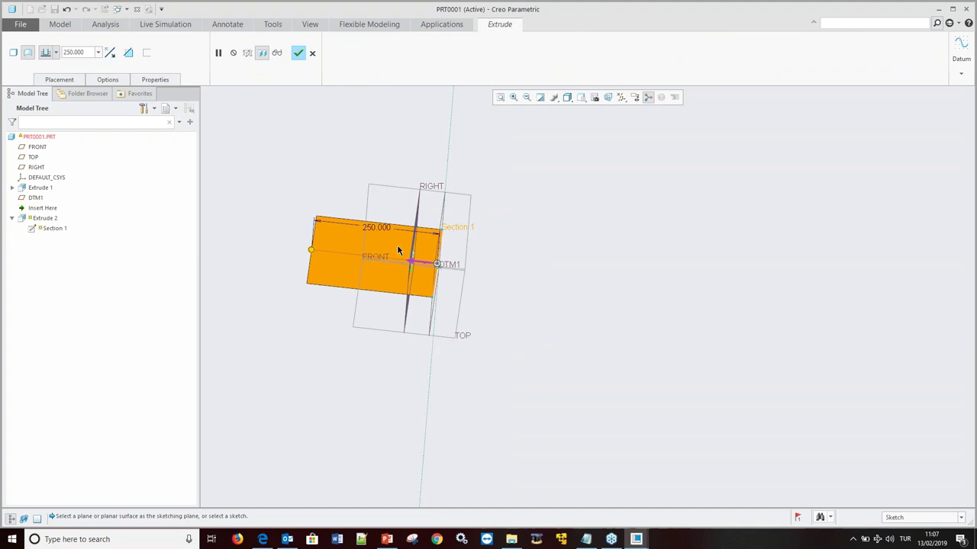
left_click(297, 52)
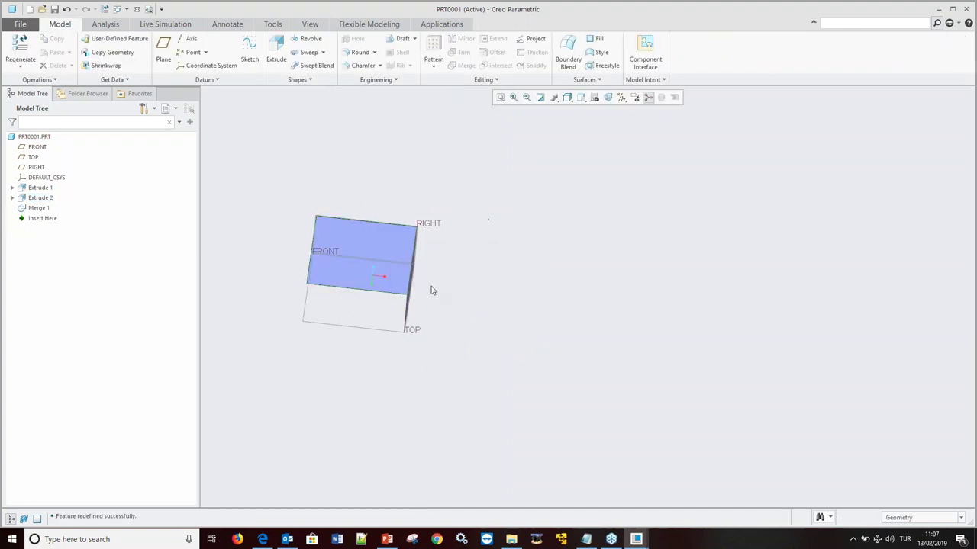
Complete Merge 1, joining both surfaces into a single quilt.
left_click(47, 208)
left_click(56, 146)
scroll(318, 276, "down", 1)
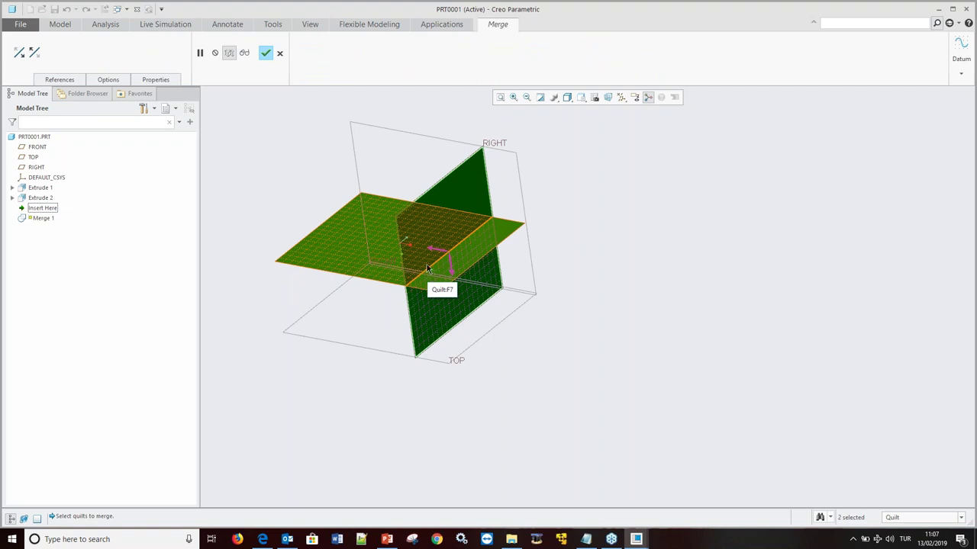
left_click(266, 53)
left_click(593, 224)
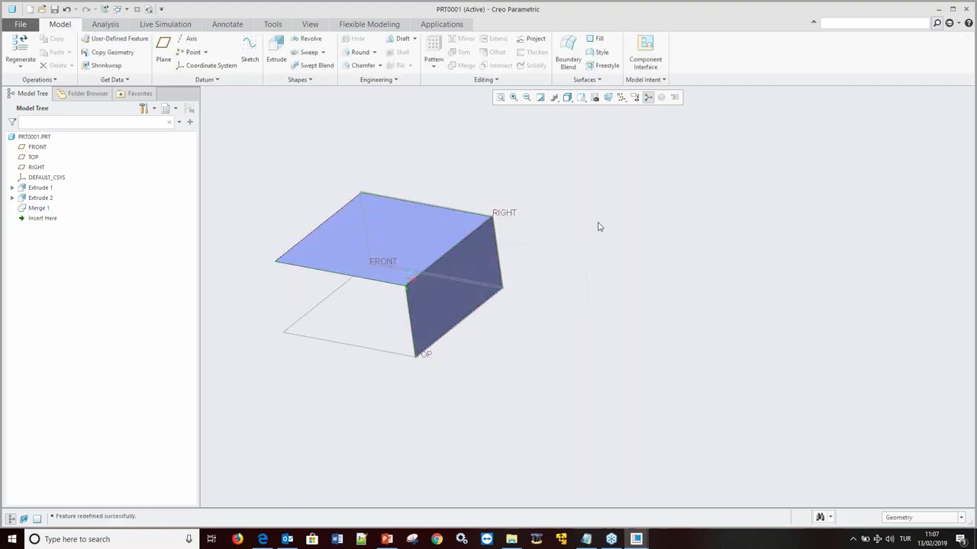
mouse_move(320, 233)
middle_mouse_down()
mouse_move(359, 247)
mouse_move(301, 260)
middle_mouse_up()
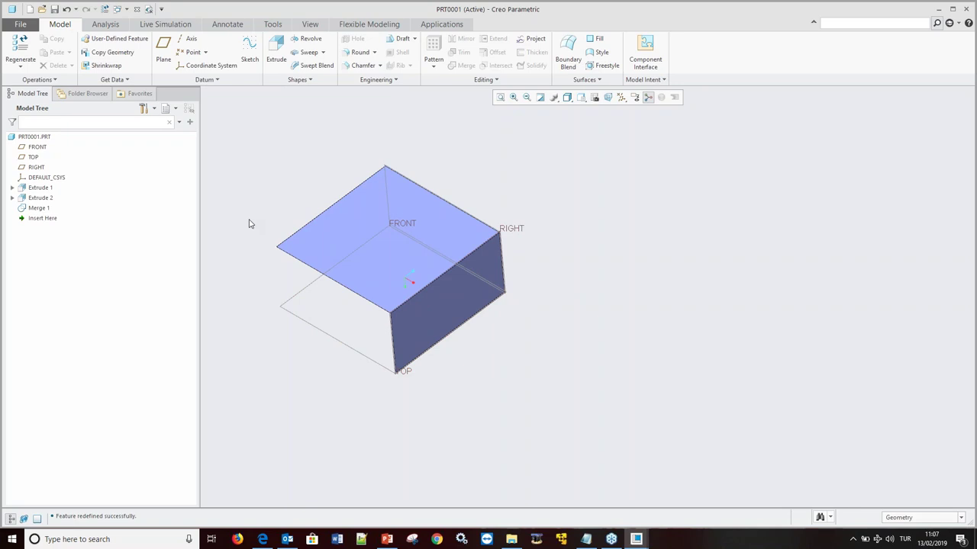
Close the part, erase it from session memory, and switch to PowerPoint.
left_click(139, 9)
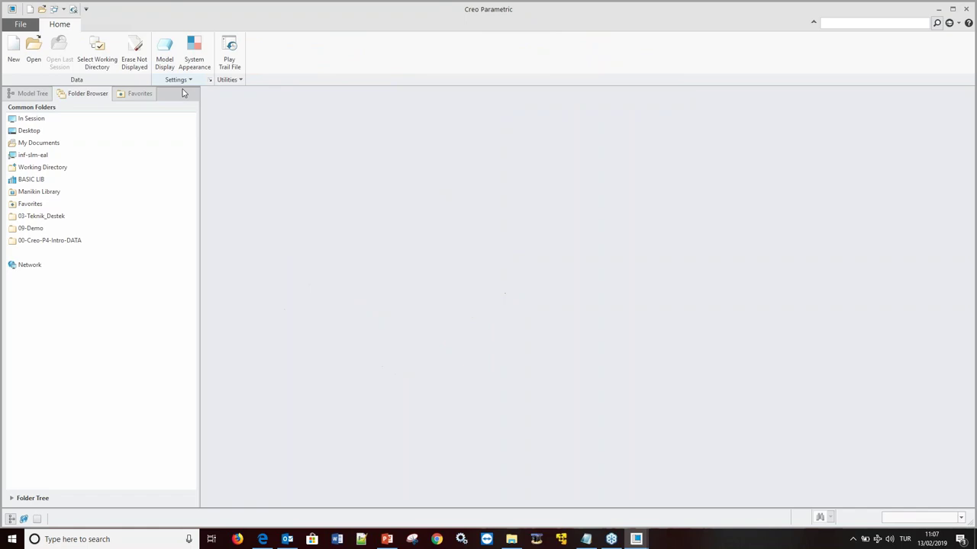
left_click(134, 59)
left_click(496, 354)
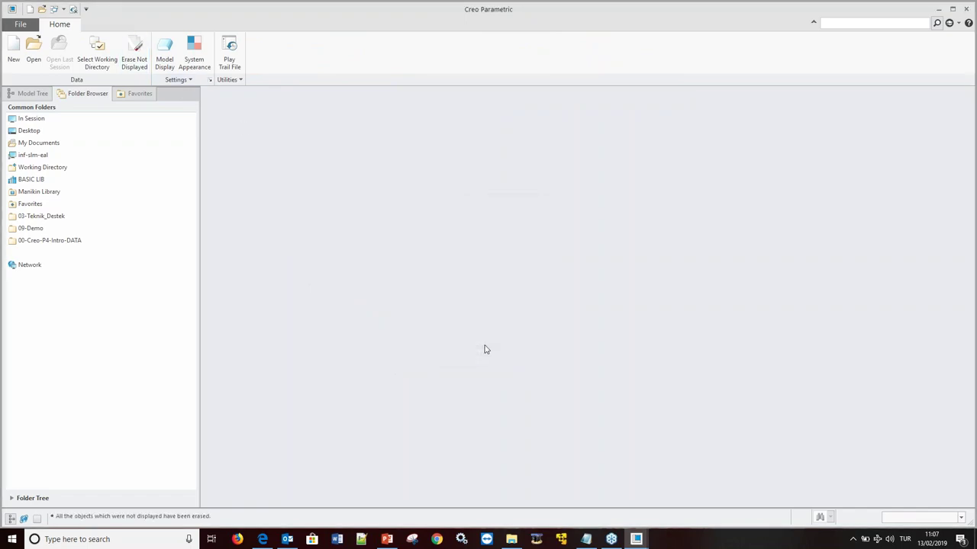
left_click(388, 539)
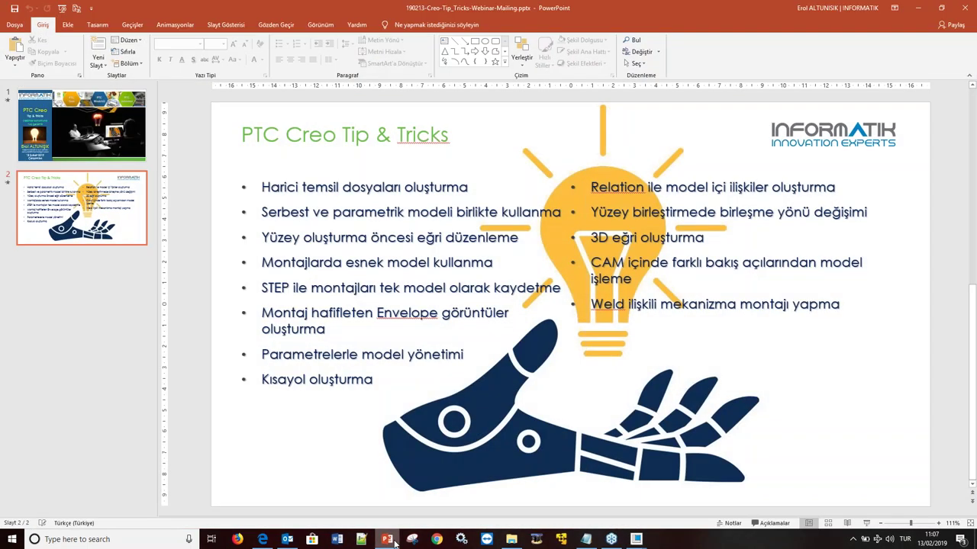
Return to Creo and create a new default Part/Solid, PRT0001.
left_click(393, 541)
left_click(13, 50)
left_click(481, 338)
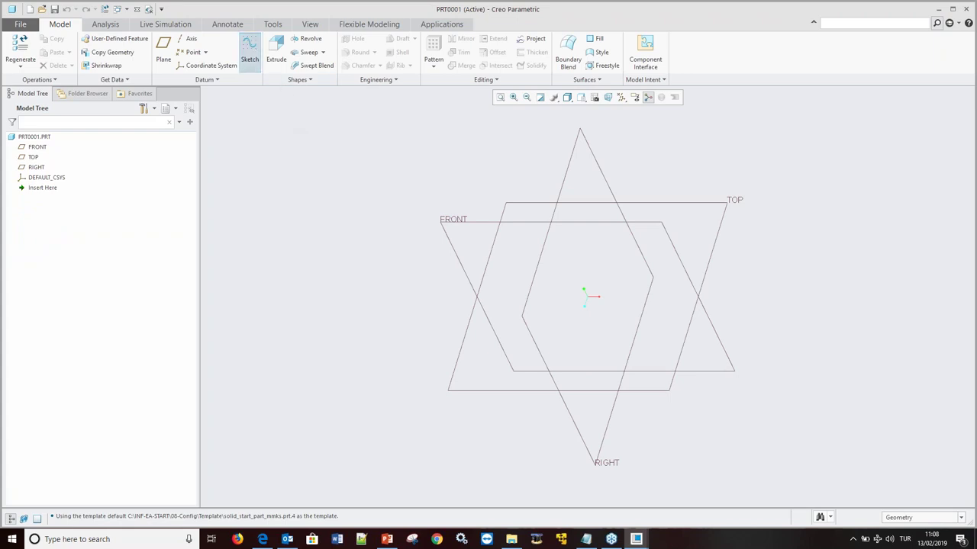
Sketch a three-point arched spline on the TOP plane as Sketch 1.
left_click(250, 55)
left_click(505, 217)
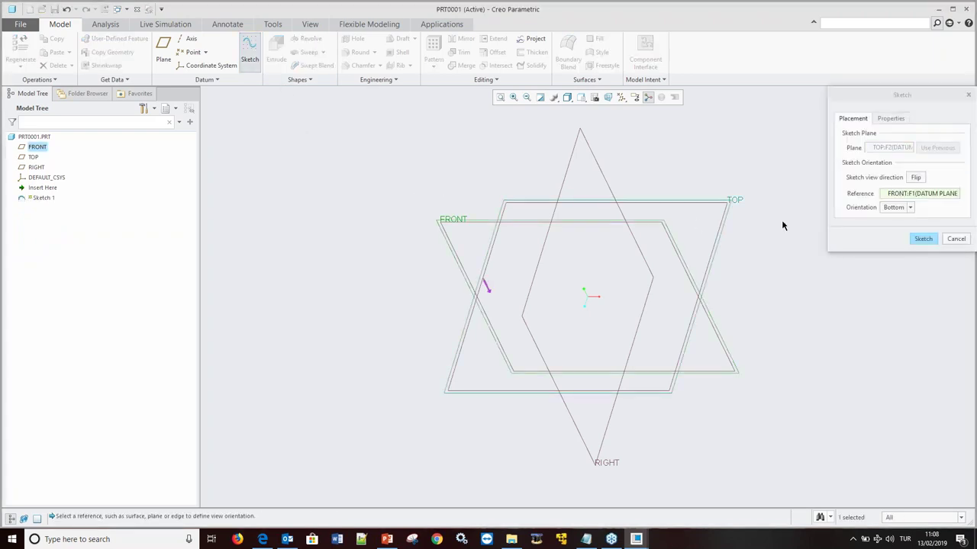
left_click(924, 239)
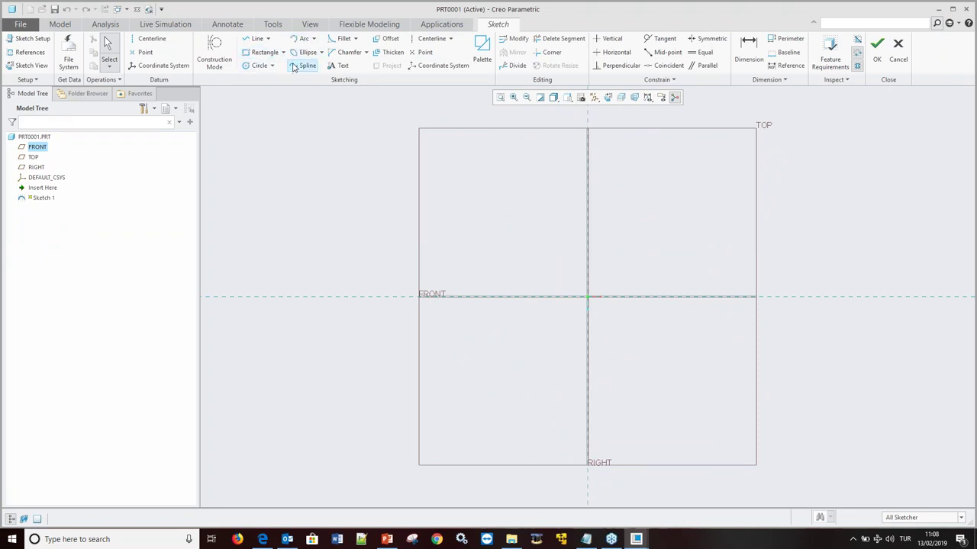
left_click(290, 69)
left_click(583, 242)
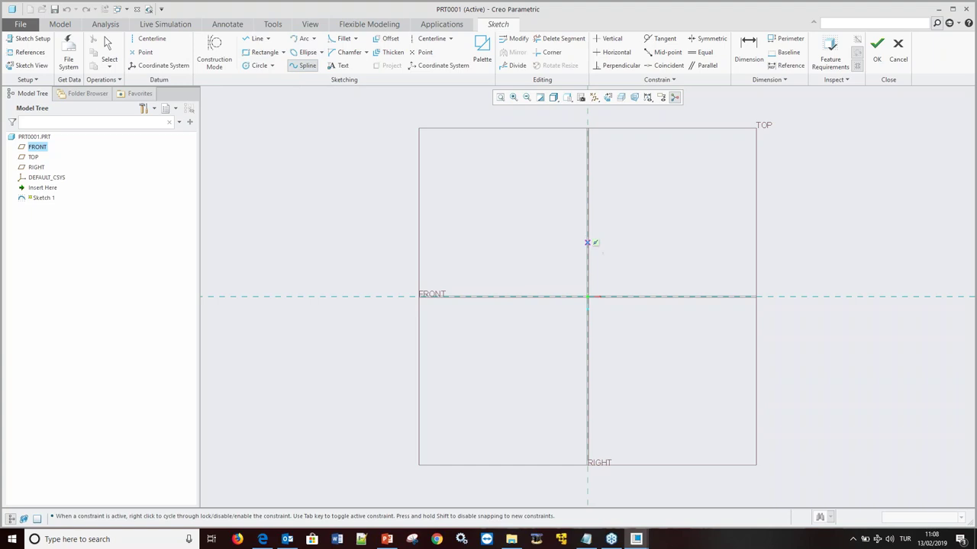
left_click(653, 197)
left_click(766, 192)
middle_click(842, 169)
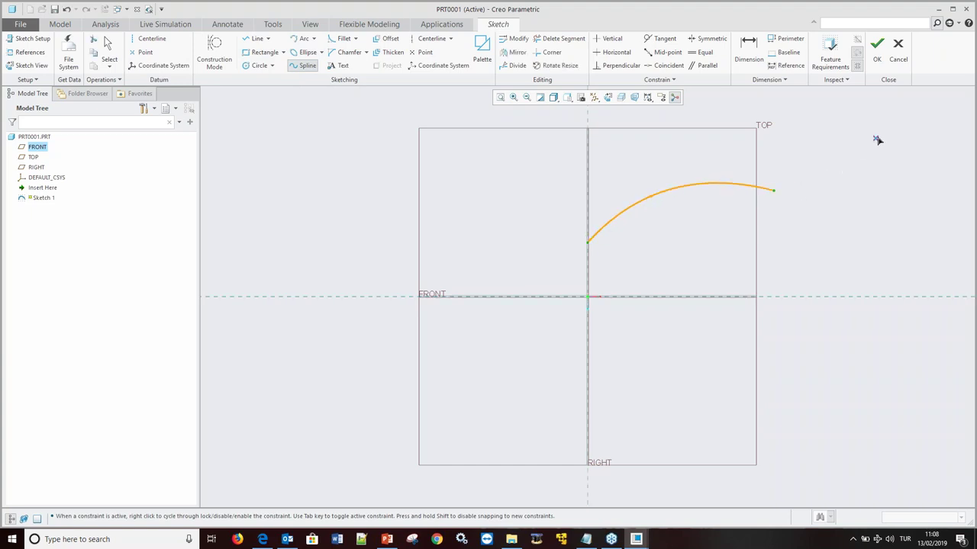
middle_click(878, 139)
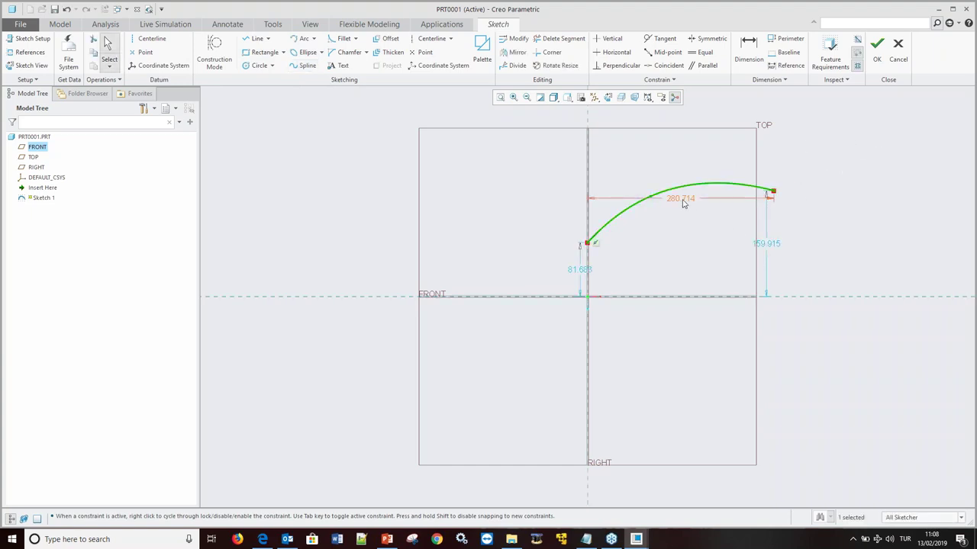
left_click(876, 44)
Begin a second sketch placed on the FRONT plane.
middle_click_drag(541, 227, 526, 163)
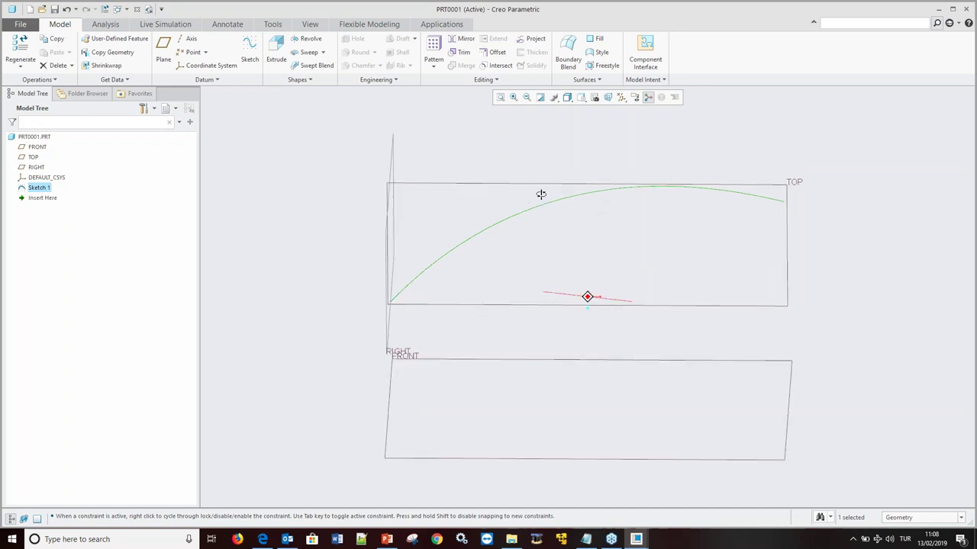
left_click(517, 159)
left_click(251, 55)
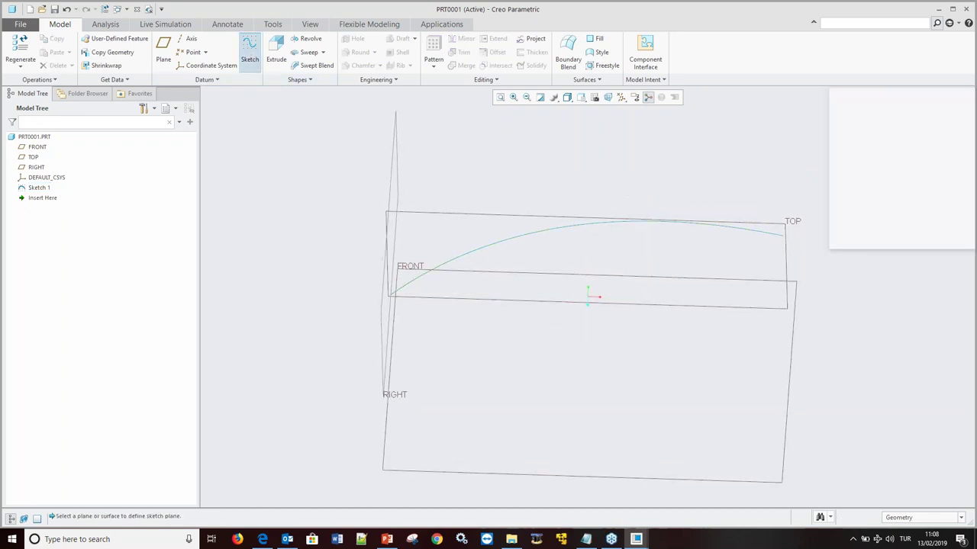
left_click(538, 275)
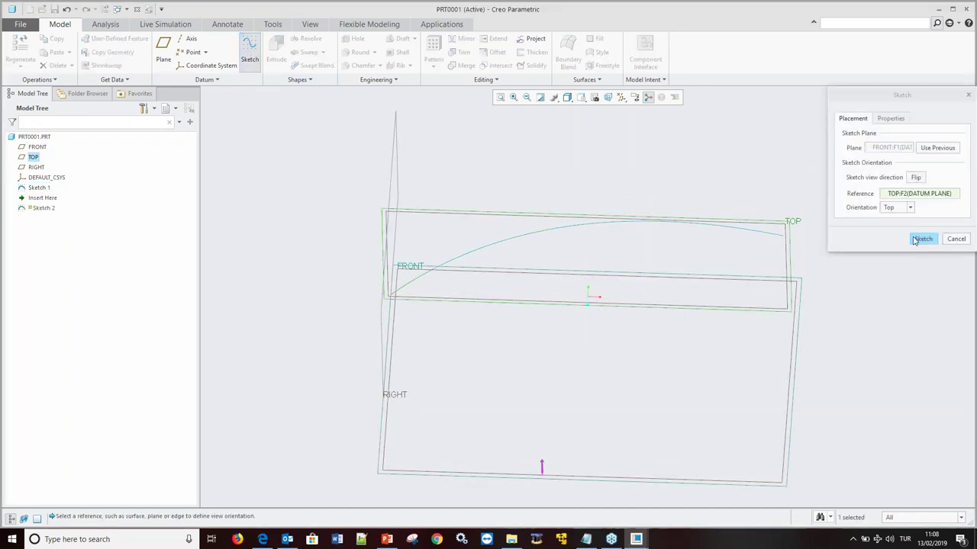
Draw a four-point S-shaped spline on FRONT as Sketch 2.
left_click(922, 239)
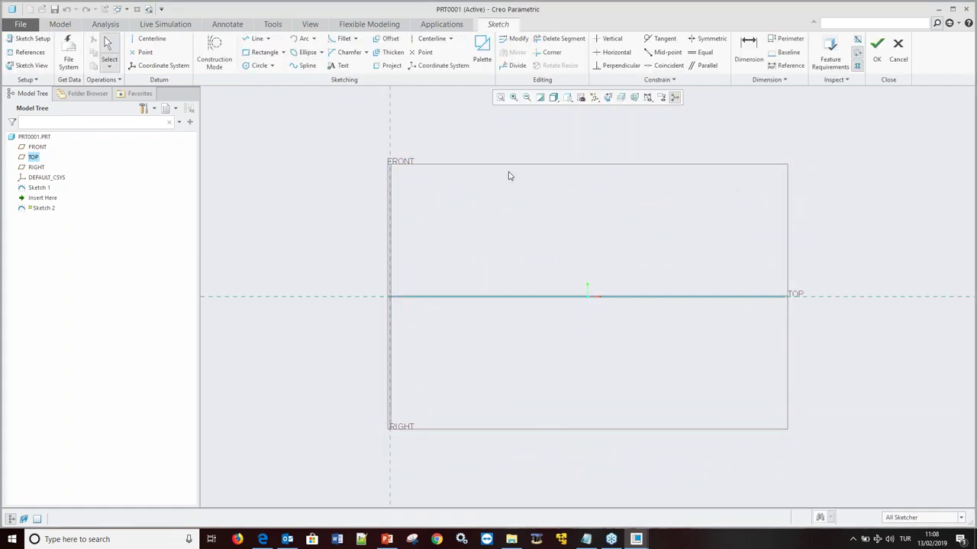
left_click(299, 68)
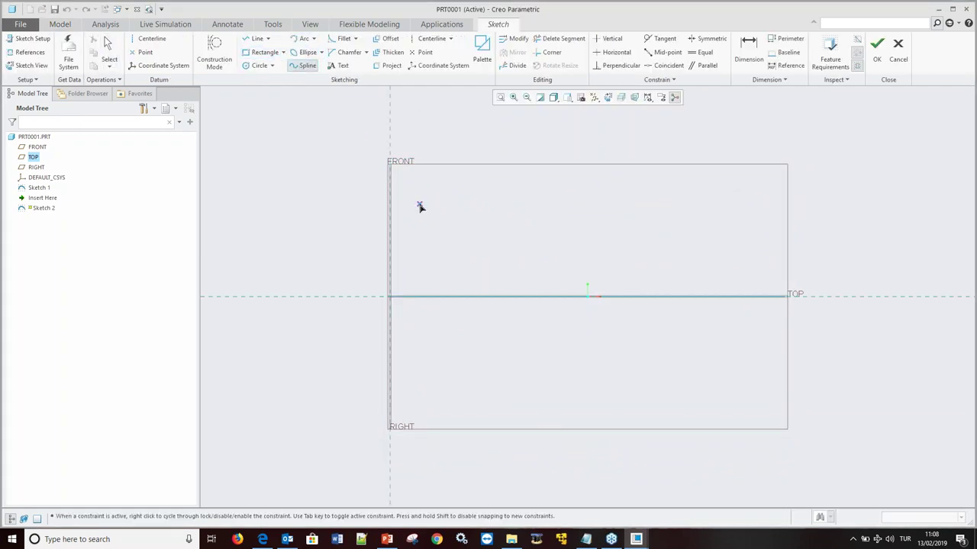
left_click(391, 188)
left_click(553, 235)
left_click(675, 186)
left_click(796, 171)
middle_click(829, 137)
middle_click(828, 138)
left_click(877, 47)
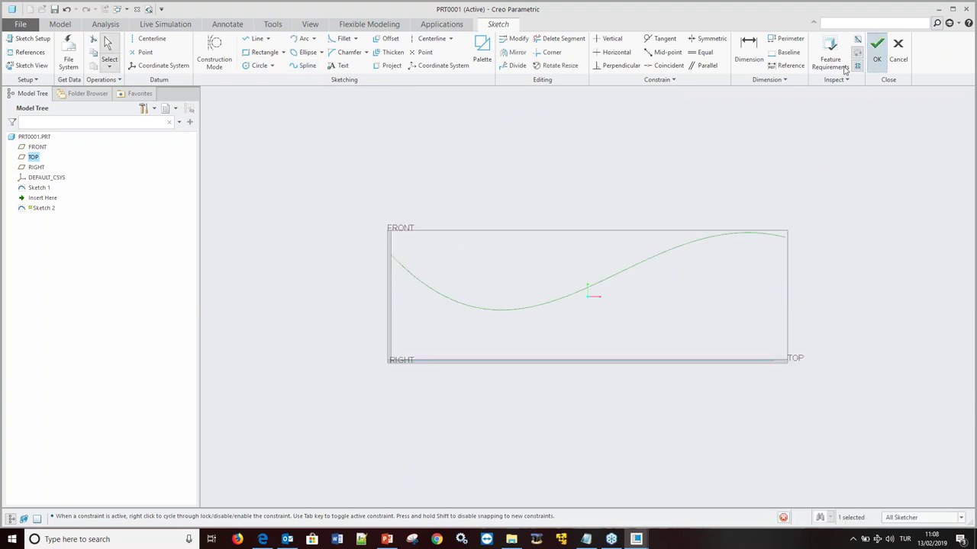
Intersect Sketch 1 and Sketch 2 into the 3D curve Intersect 1.
middle_click_drag(502, 291, 514, 290)
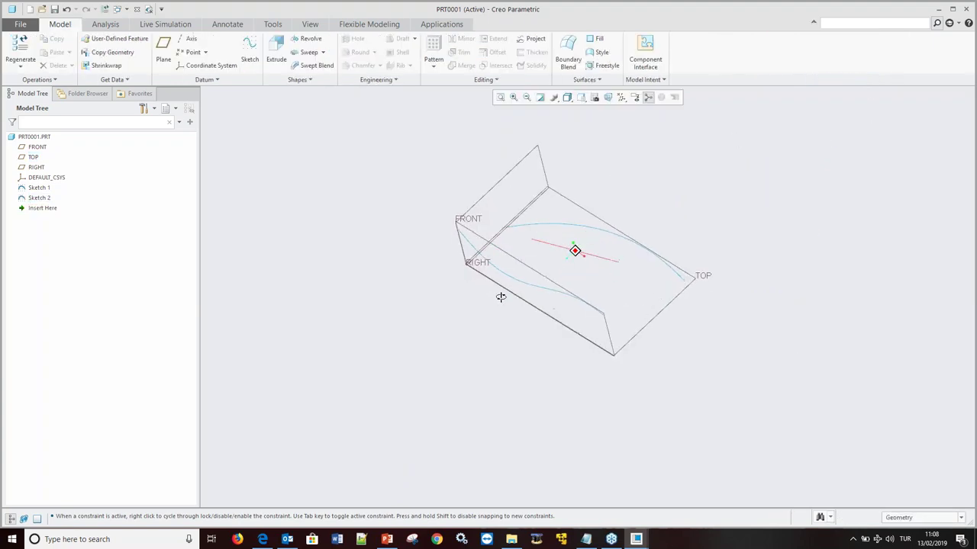
left_click(523, 283)
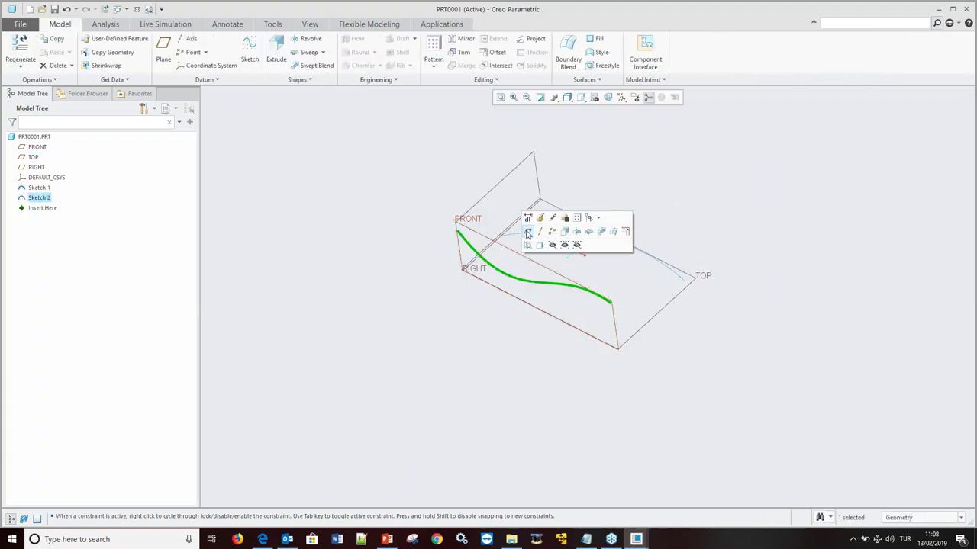
left_click(514, 235, "ctrl")
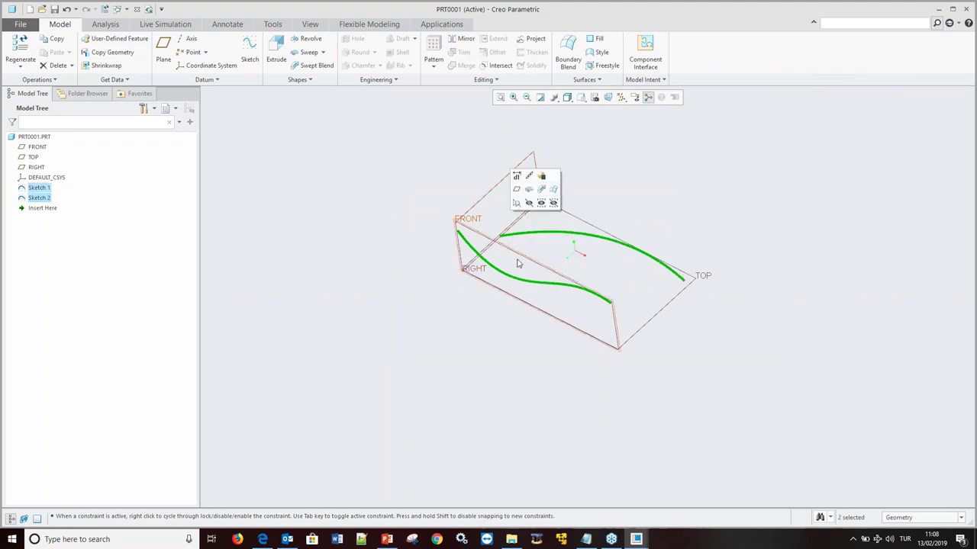
left_click(498, 67)
mouse_move(597, 253)
middle_mouse_down()
mouse_move(616, 203)
mouse_move(577, 305)
mouse_move(618, 192)
mouse_move(584, 284)
mouse_move(615, 199)
mouse_move(603, 249)
mouse_move(588, 249)
middle_mouse_up()
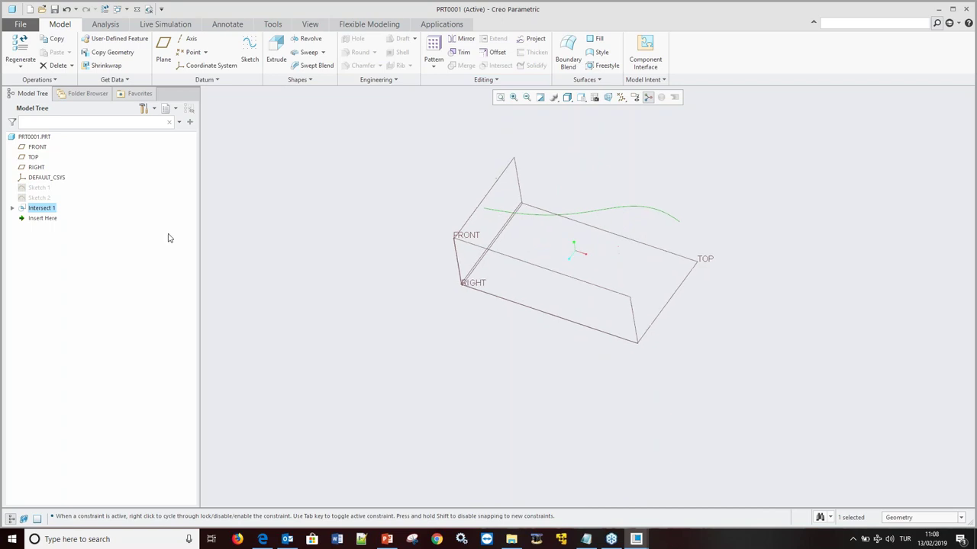
Drag Sketch 1's arc flat and watch Intersect 1 update.
left_click(38, 188)
left_click(41, 126)
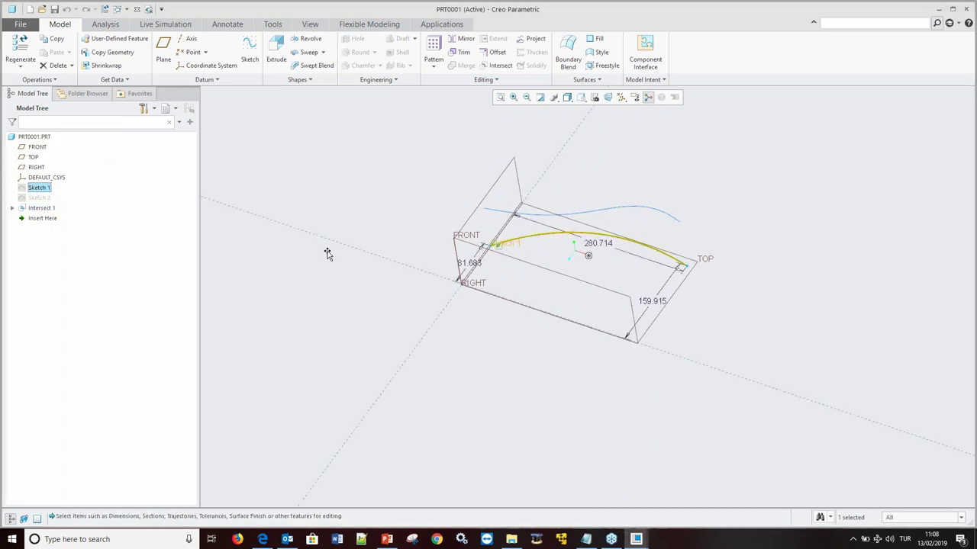
mouse_move(572, 245)
left_mouse_down()
mouse_move(551, 276)
mouse_move(556, 295)
mouse_move(621, 260)
mouse_move(534, 227)
mouse_move(585, 255)
mouse_move(546, 266)
left_mouse_up()
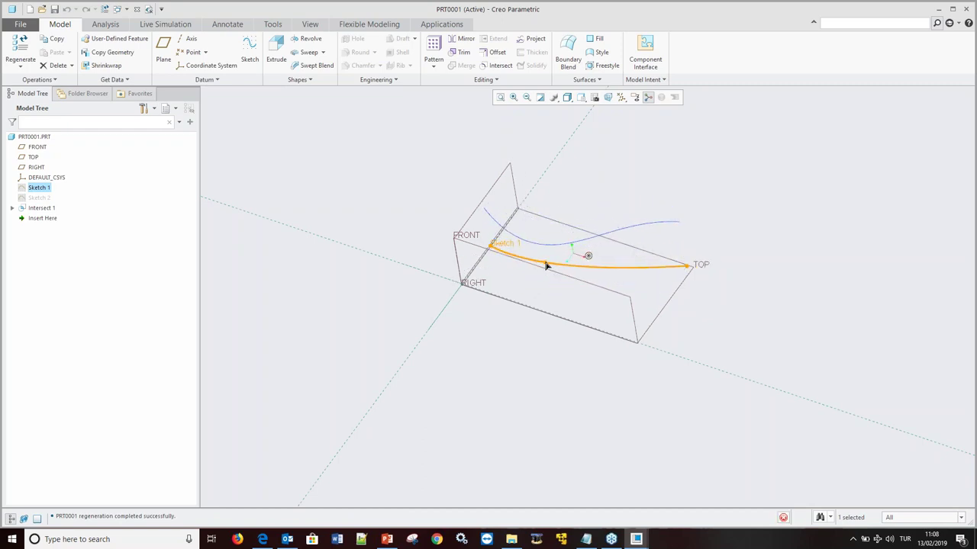
left_click(622, 165)
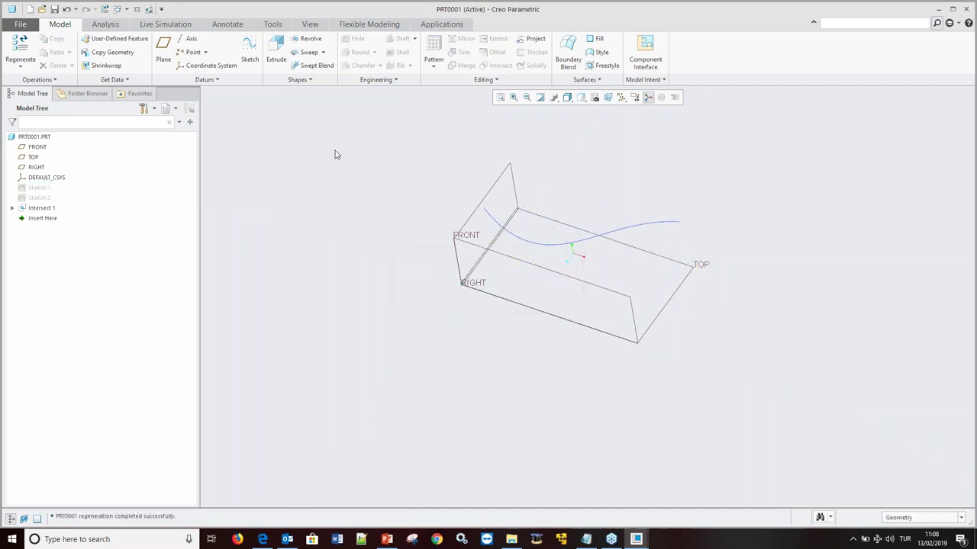
Delete Sketch 1, Sketch 2 and Intersect 1.
left_click(40, 189)
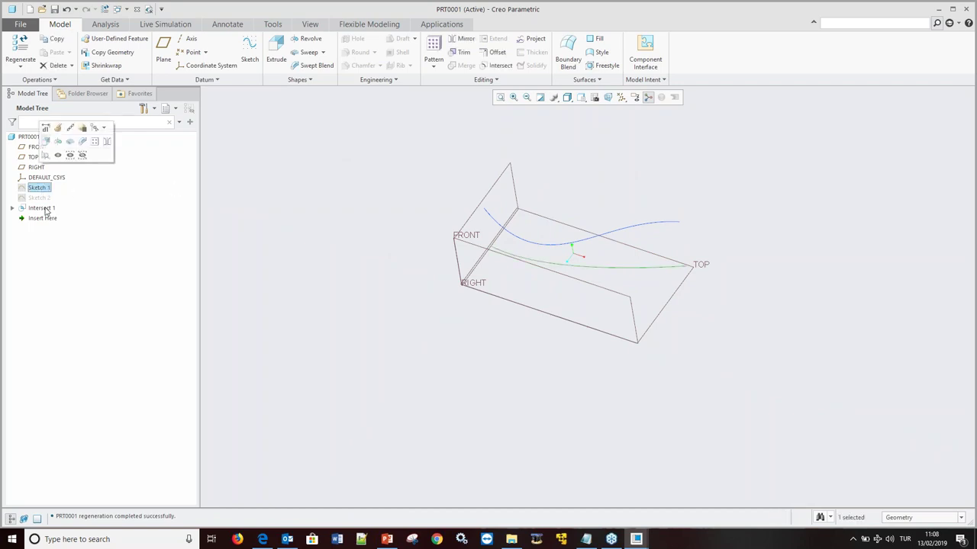
left_click(46, 209, "shift")
right_click(45, 209)
left_click(68, 242)
left_click(448, 284)
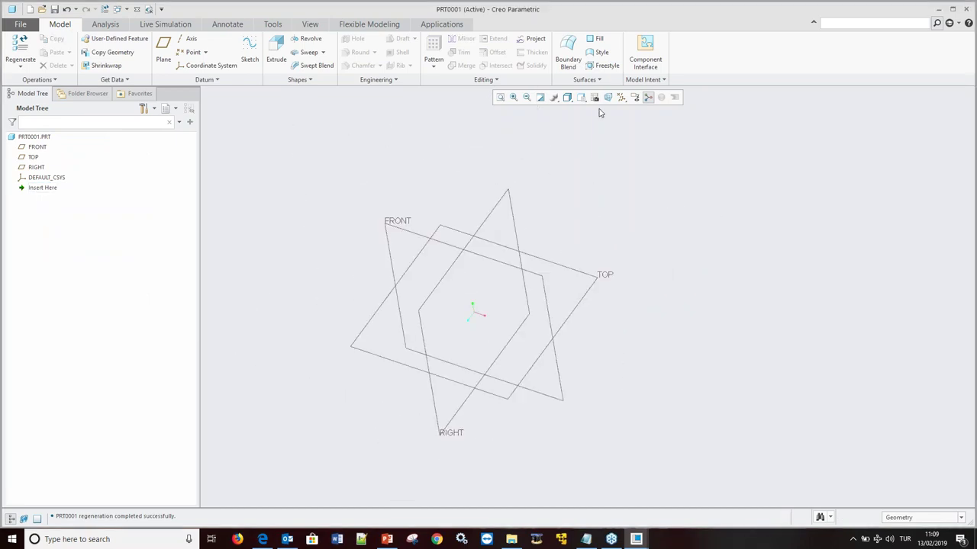
Create a Style feature with a three-point free curve CF-0 on the TOP grid.
left_click(601, 52)
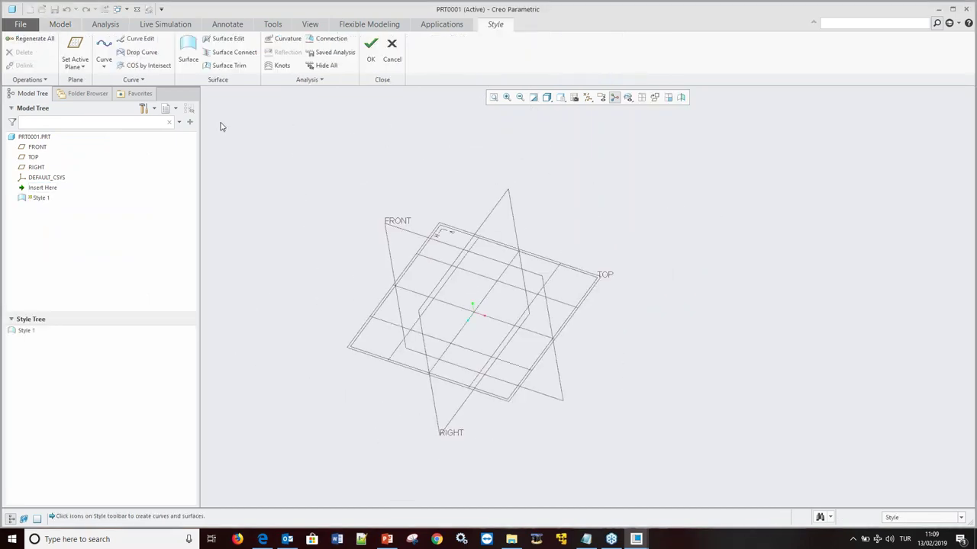
left_click(104, 55)
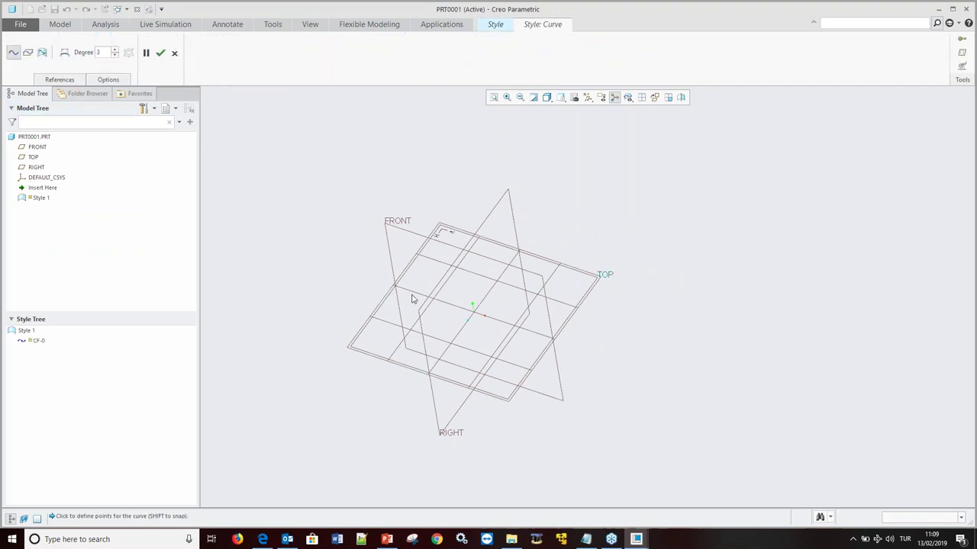
left_click(458, 287)
left_click(513, 313)
left_click(544, 292)
left_click(160, 53)
Select CF-0 and open it in Curve Edit.
mouse_move(474, 305)
middle_mouse_down()
mouse_move(482, 198)
mouse_move(460, 290)
middle_mouse_up()
left_click(469, 300)
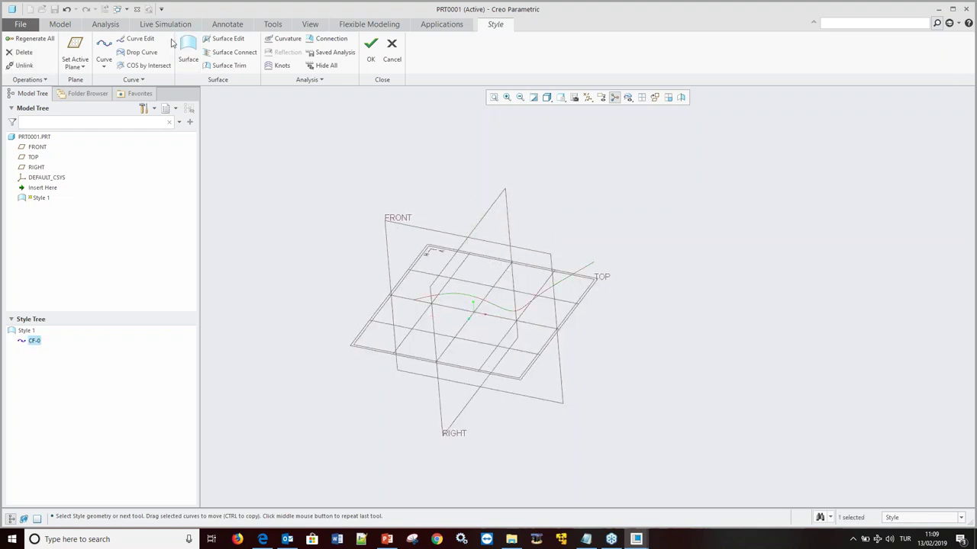
left_click(139, 38)
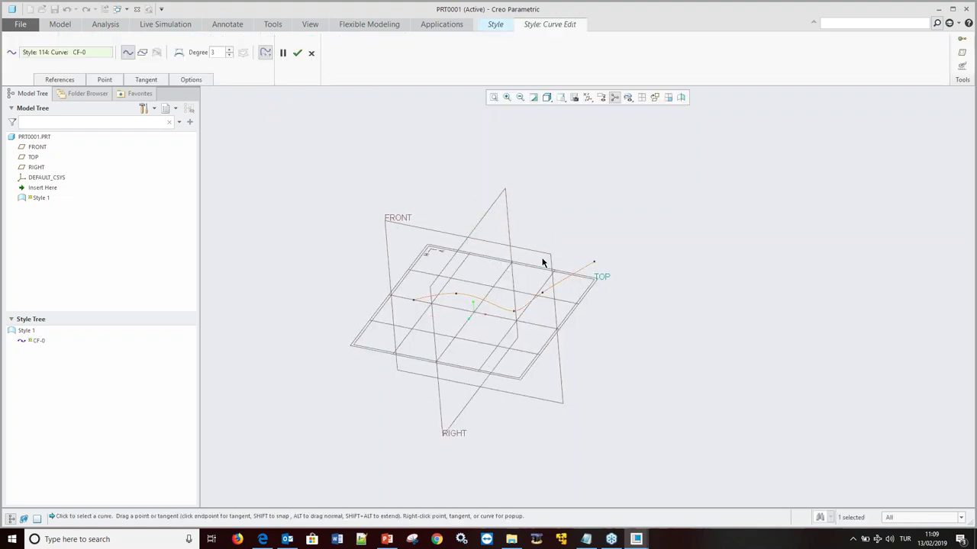
Switch to four views and drag CF-0's points up into a sharp peak.
left_click(642, 98)
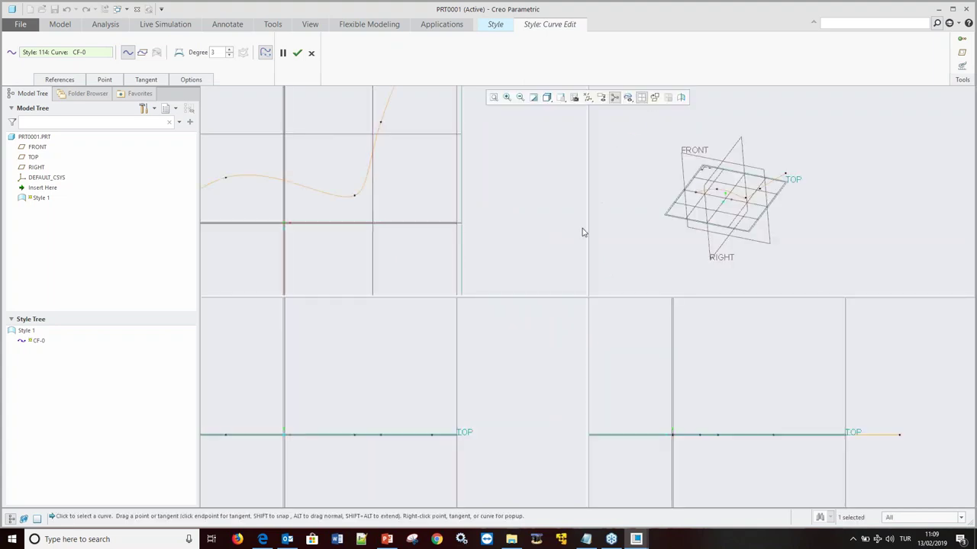
scroll(494, 233, "up", 2)
scroll(470, 364, "up", 2)
scroll(470, 365, "up", 2)
scroll(776, 403, "up", 2)
scroll(761, 388, "up", 2)
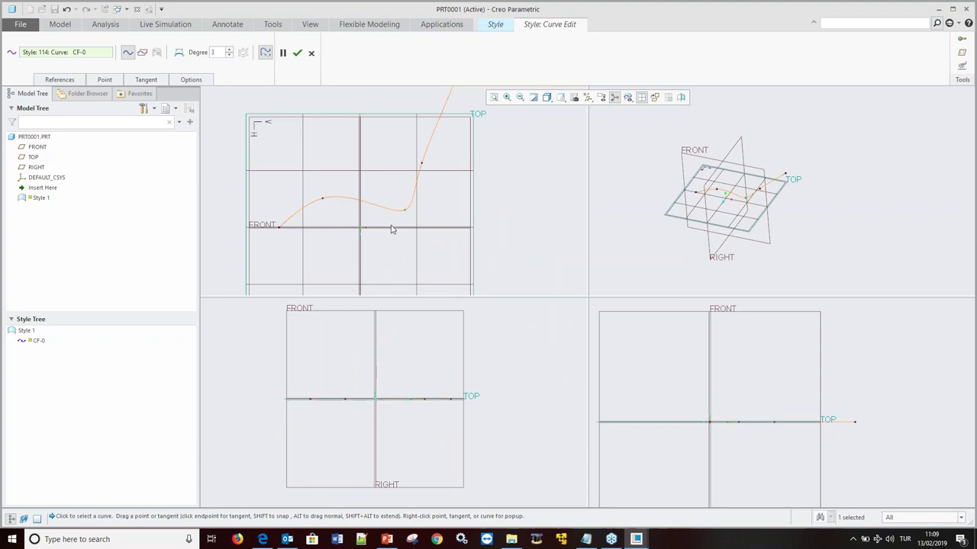
left_click_drag(405, 214, 402, 200)
scroll(755, 198, "up", 2)
mouse_move(750, 201)
middle_mouse_down()
mouse_move(758, 159)
mouse_move(758, 175)
mouse_move(725, 193)
middle_mouse_up()
left_click_drag(723, 191, 727, 171)
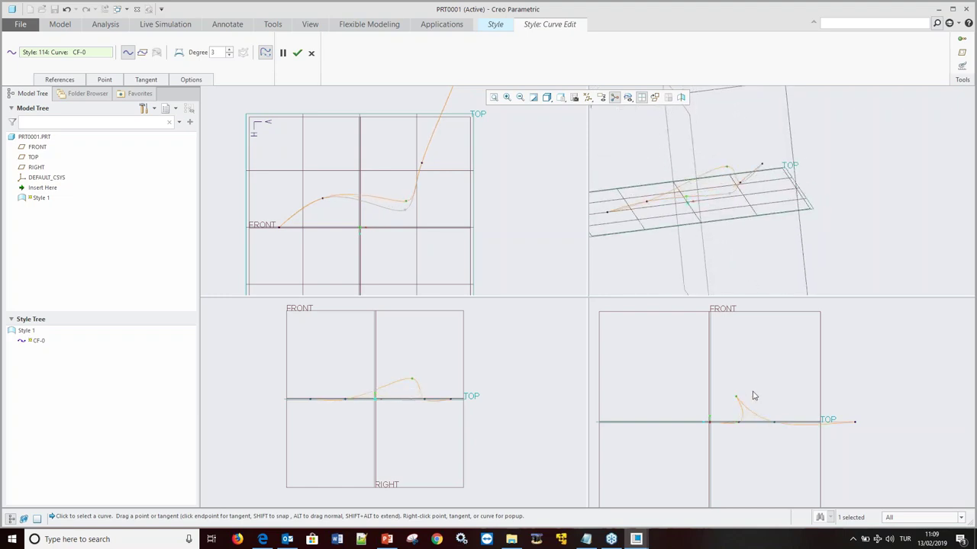
mouse_move(736, 399)
left_mouse_down()
mouse_move(771, 399)
mouse_move(739, 372)
left_mouse_up()
Pin the edited point at X 100, Y 120, Z -50 and accept the curve edits.
left_click(112, 81)
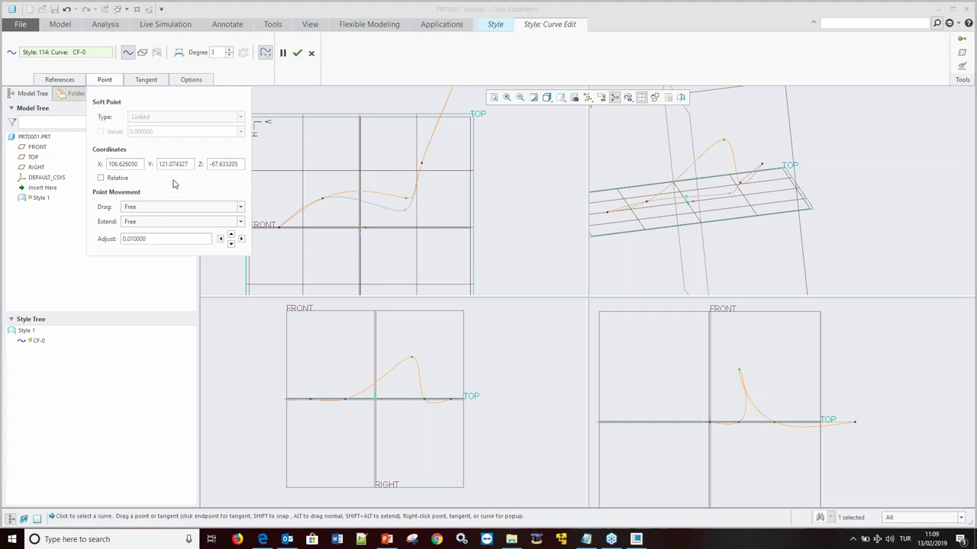
double_click(137, 163)
type("100")
double_click(182, 163)
type("1")
key("Return")
double_click(232, 164)
type("-50")
key("Return")
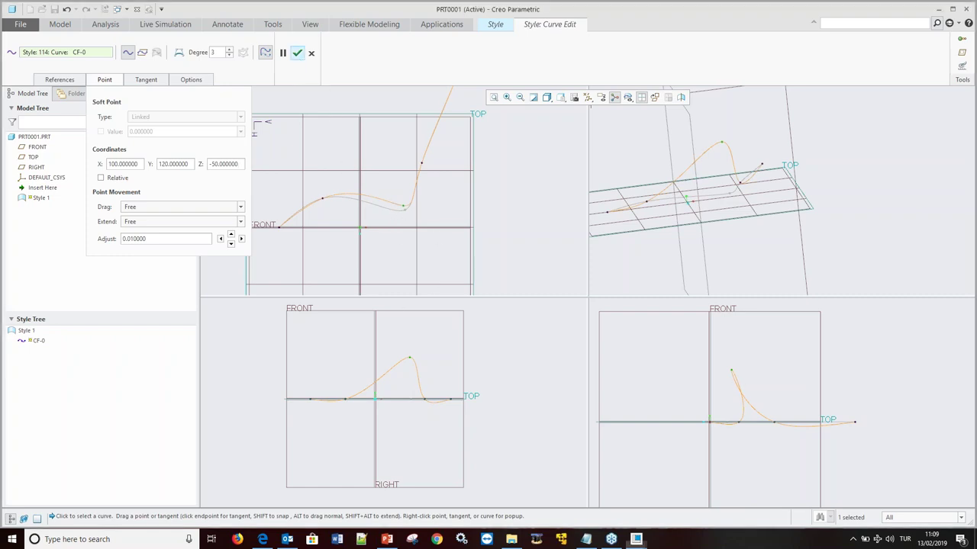
left_click(297, 53)
Discard the Style feature and hide the FRONT, TOP and RIGHT datum planes.
left_click(391, 51)
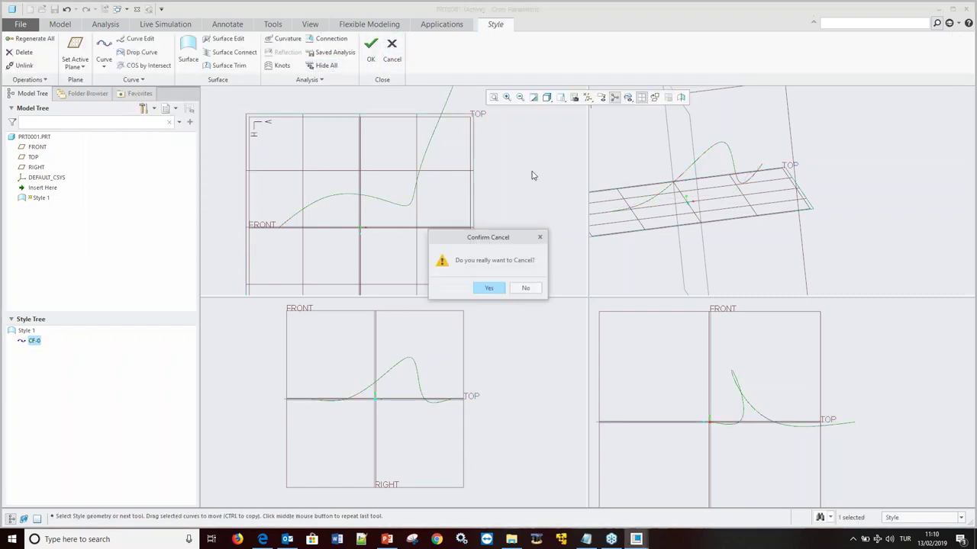
left_click(489, 287)
scroll(554, 275, "down", 3)
middle_click_drag(471, 259, 417, 201)
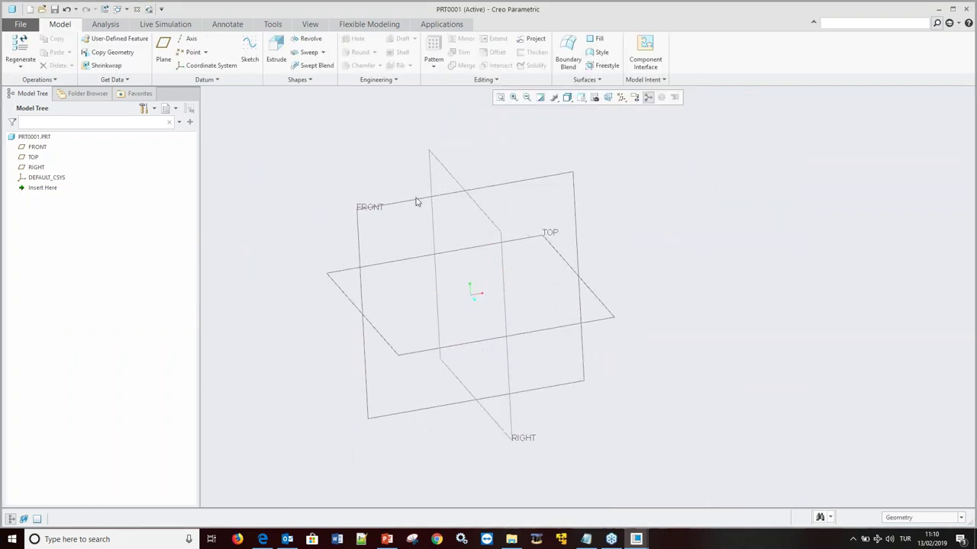
left_click(621, 98)
left_click(623, 154)
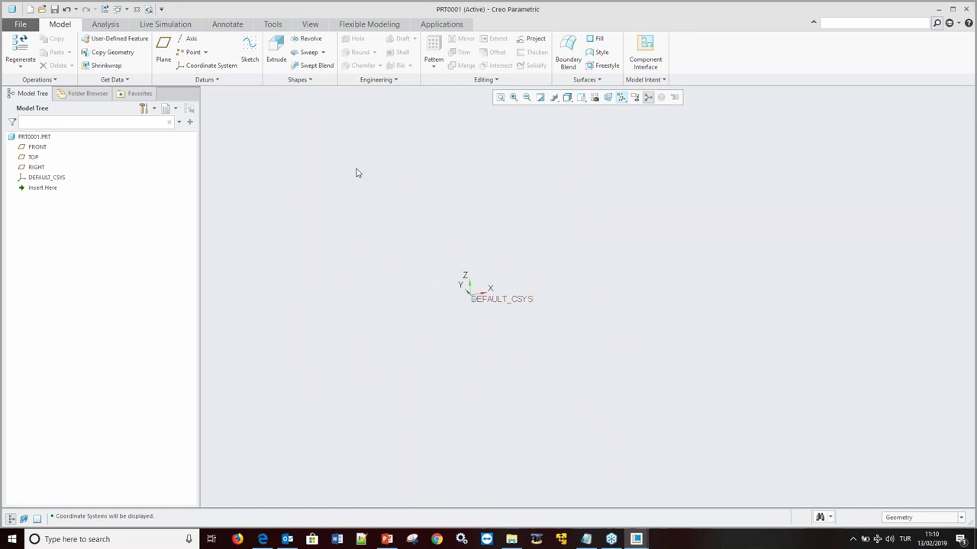
Start a Curve through Points and bring up the datum point creation options.
left_click(214, 81)
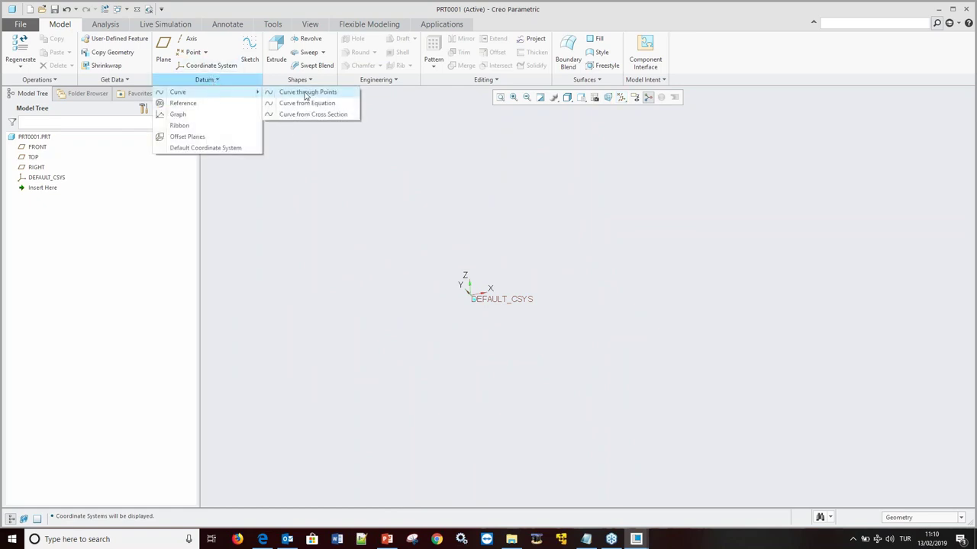
left_click(305, 92)
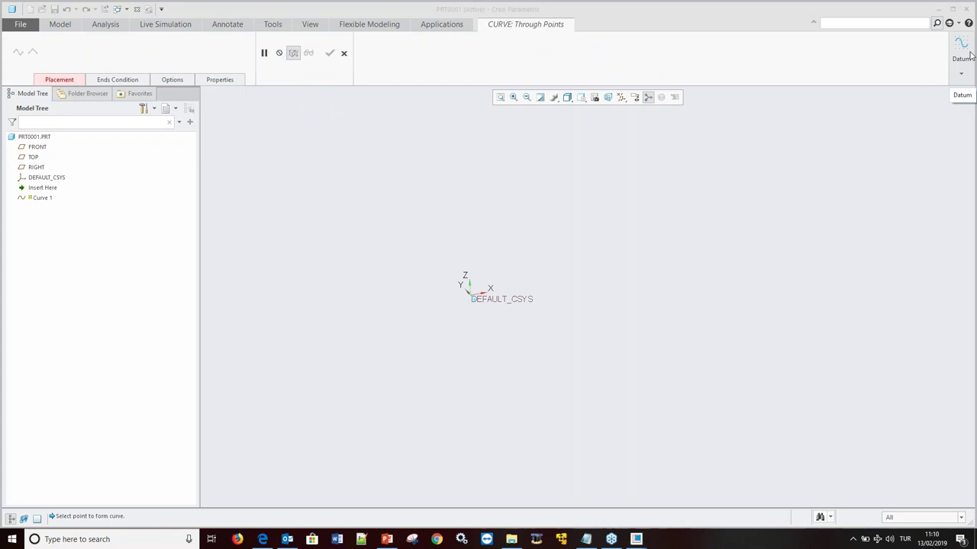
left_click(963, 52)
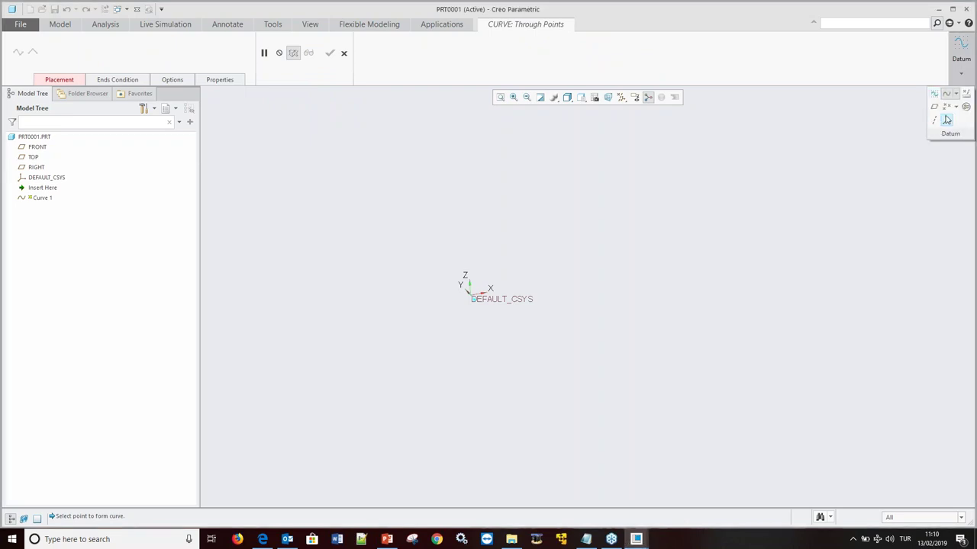
left_click(954, 109)
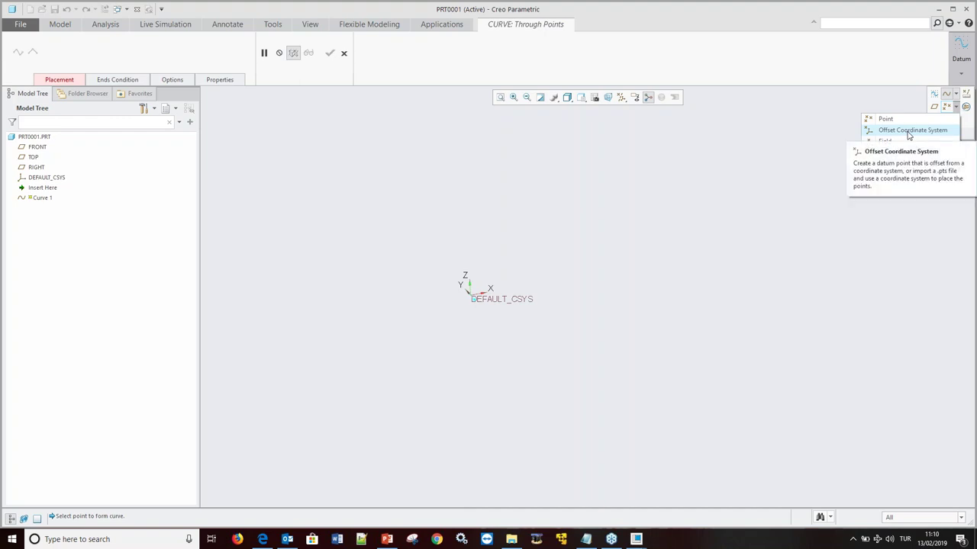
Add datum points PNT0–PNT5 offset from DEFAULT_CSYS, the last at 496.9, -587.9, 163.7.
left_click(909, 131)
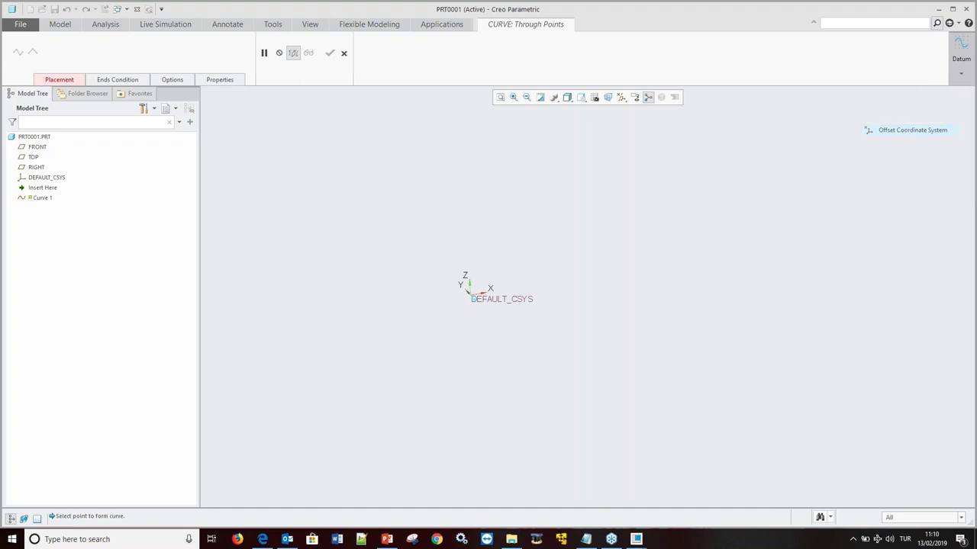
left_click(496, 299)
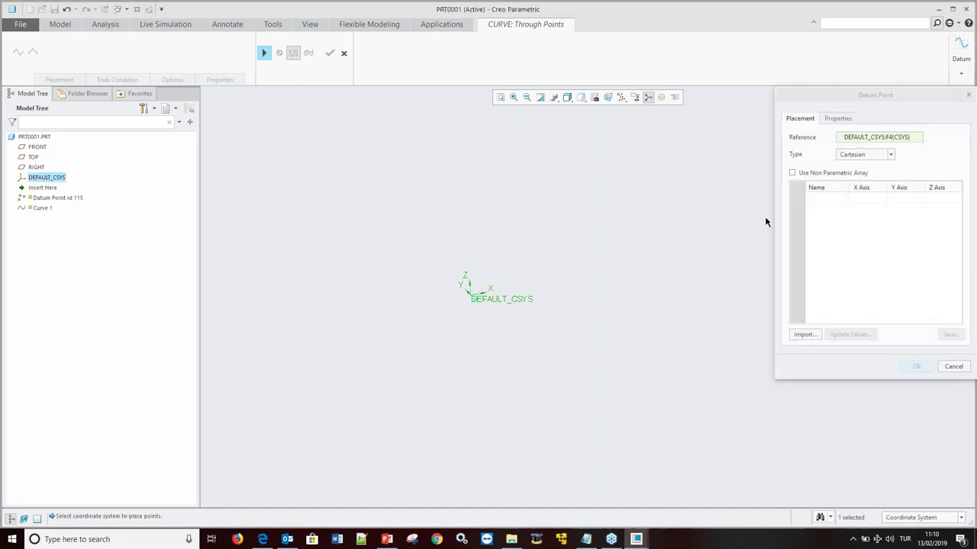
left_click(831, 202)
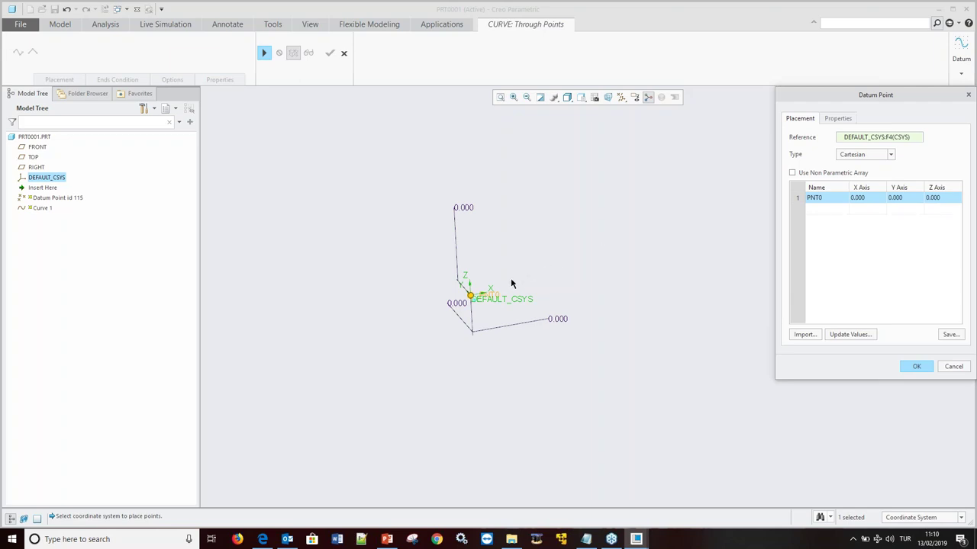
mouse_move(474, 299)
left_mouse_down()
mouse_move(471, 231)
mouse_move(545, 222)
left_mouse_up()
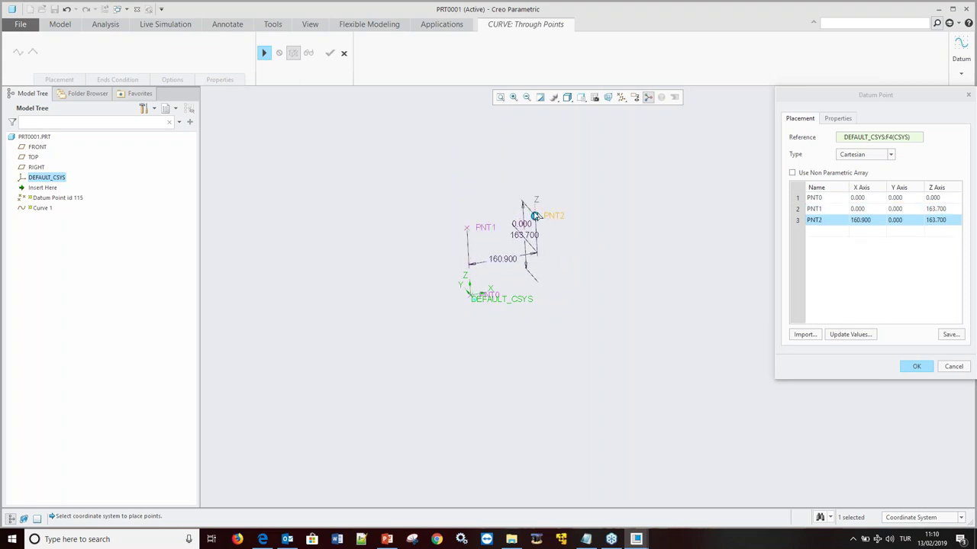
mouse_move(535, 216)
left_mouse_down()
mouse_move(486, 157)
mouse_move(619, 128)
left_mouse_up()
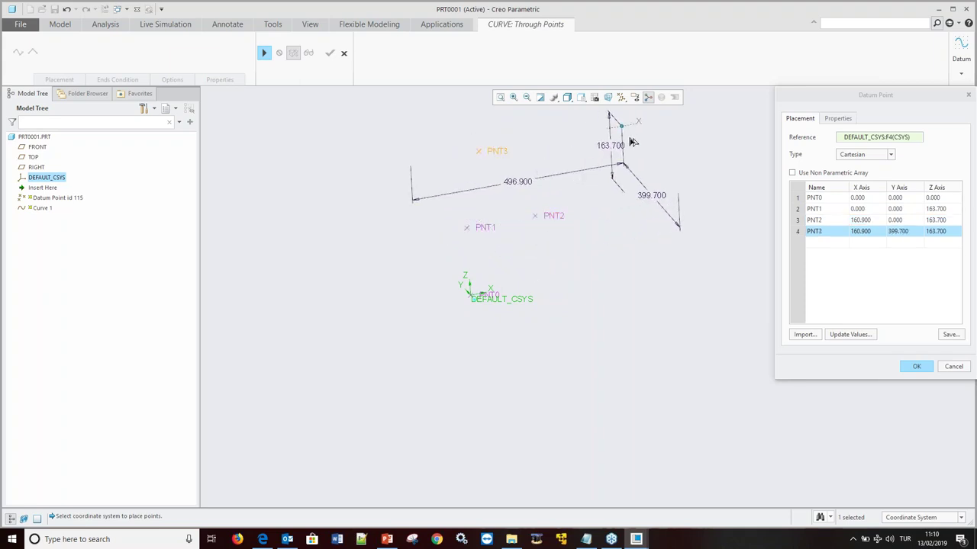
left_click_drag(641, 160, 639, 258)
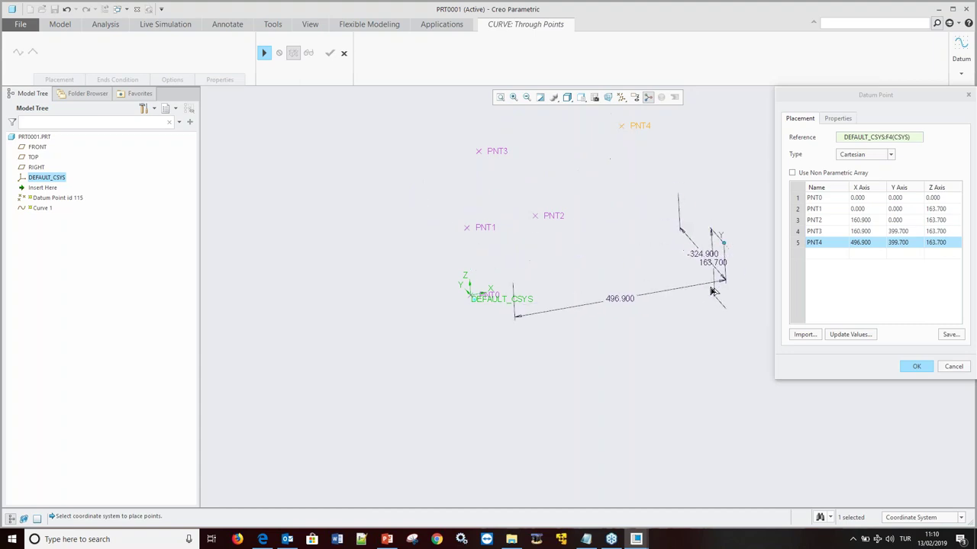
scroll(458, 279, "up", 2)
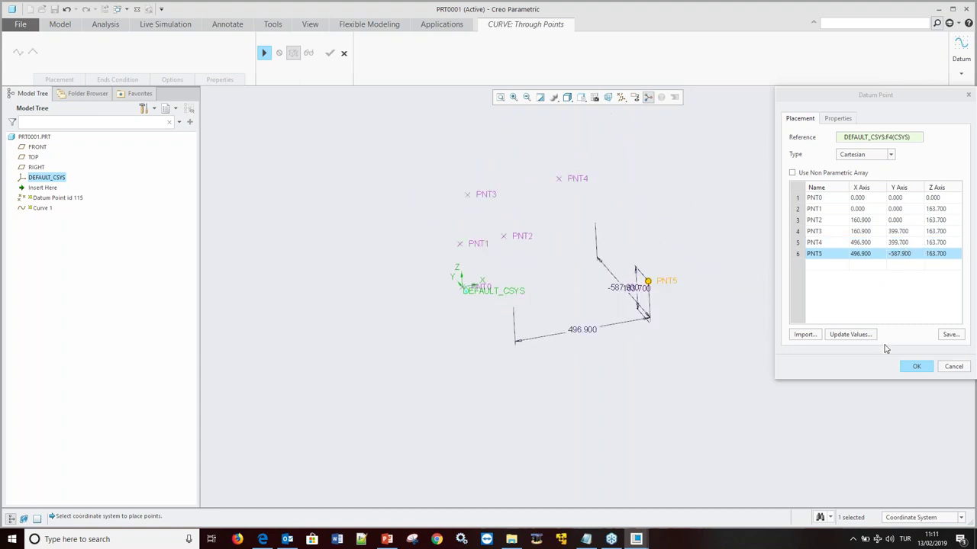
Accept the six datum points and resume Curve 1 as straight segments between them.
left_click(917, 367)
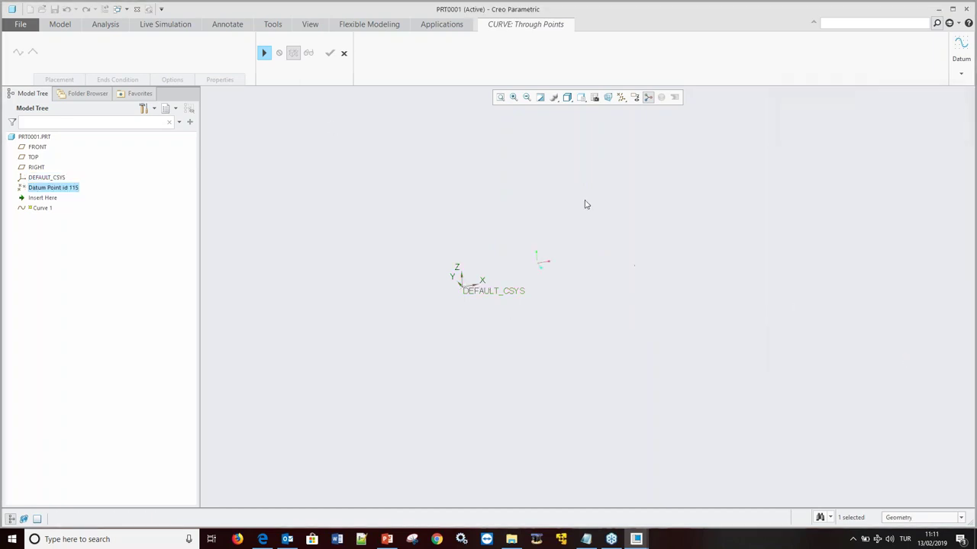
left_click(264, 52)
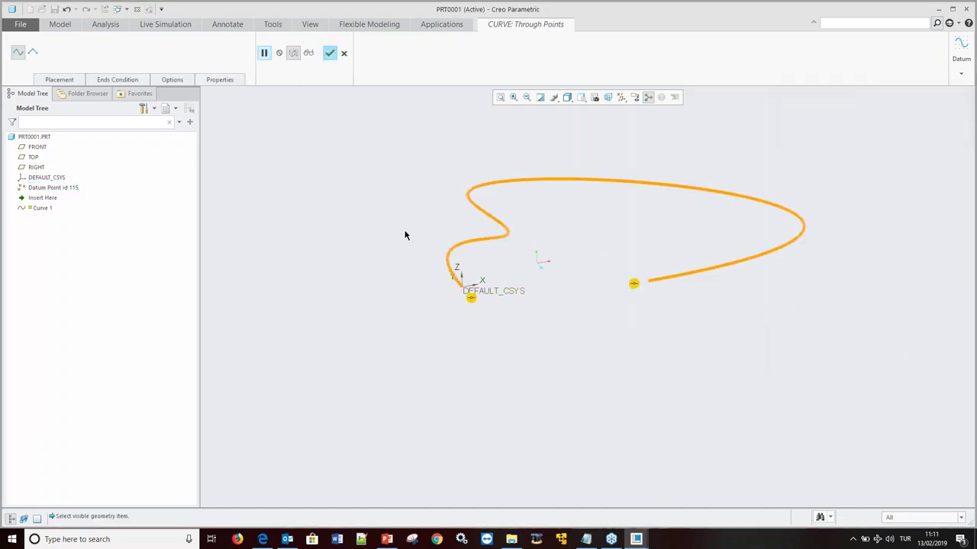
left_click(32, 53)
mouse_move(609, 237)
middle_mouse_down()
mouse_move(554, 205)
mouse_move(556, 244)
mouse_move(384, 186)
middle_mouse_up()
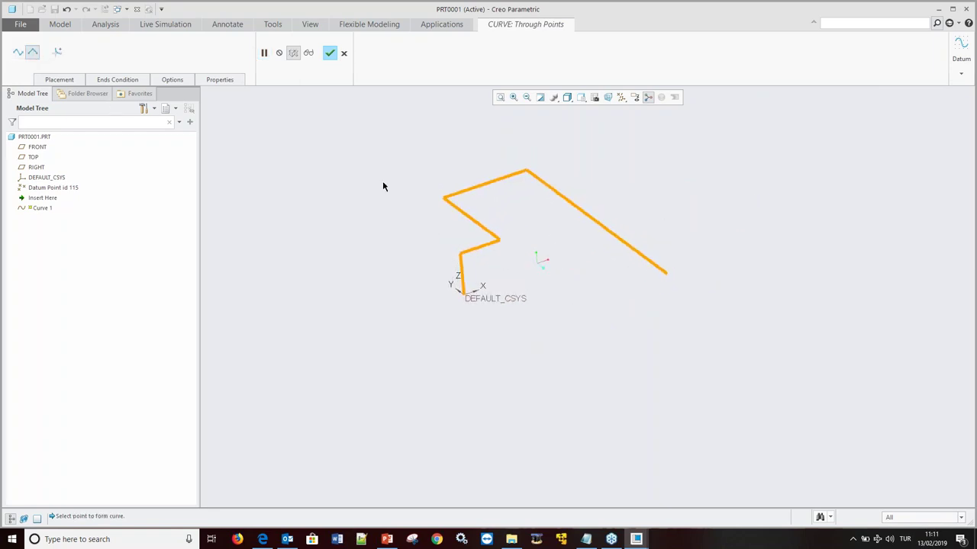
Round every curve corner with a bend radius of 50 and complete Curve 1.
left_click(64, 55)
double_click(119, 52)
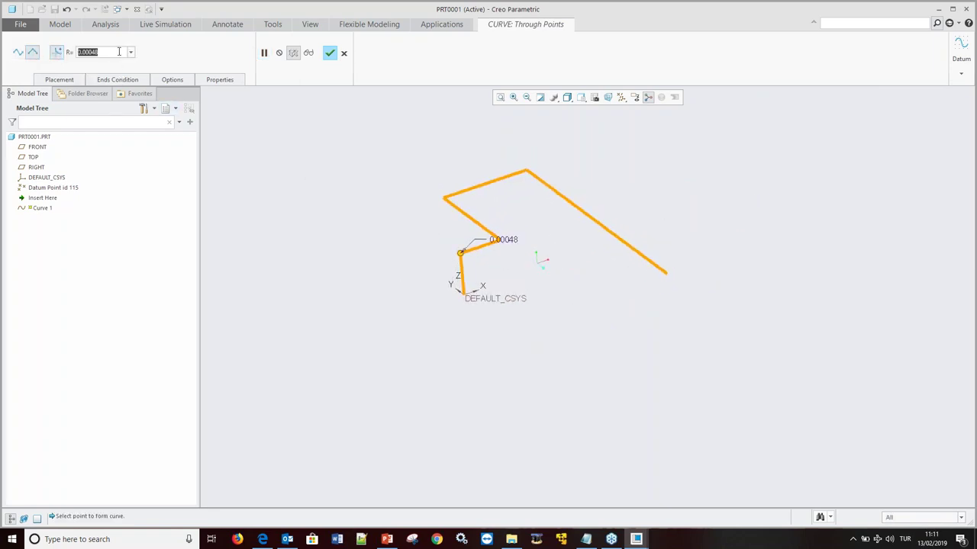
type("10")
key("Return")
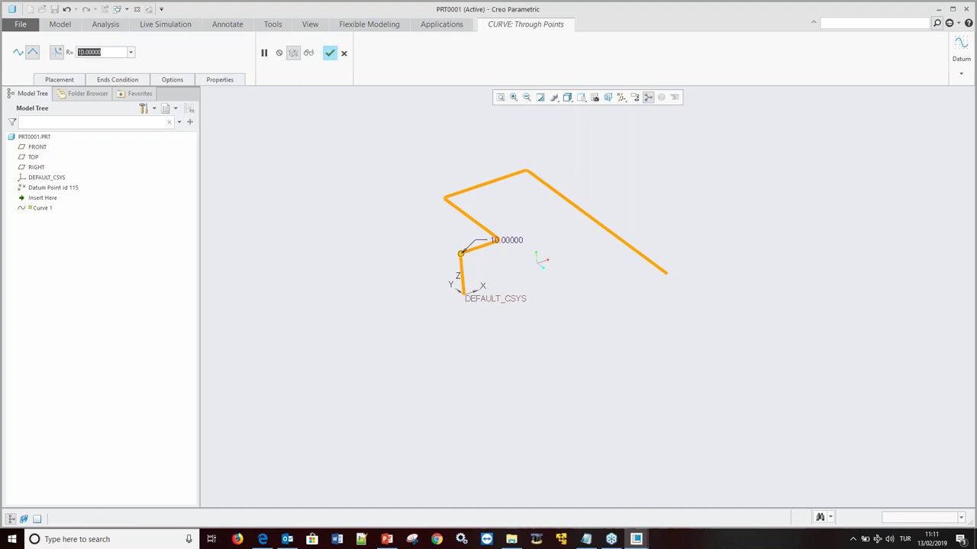
type("50")
key("Return")
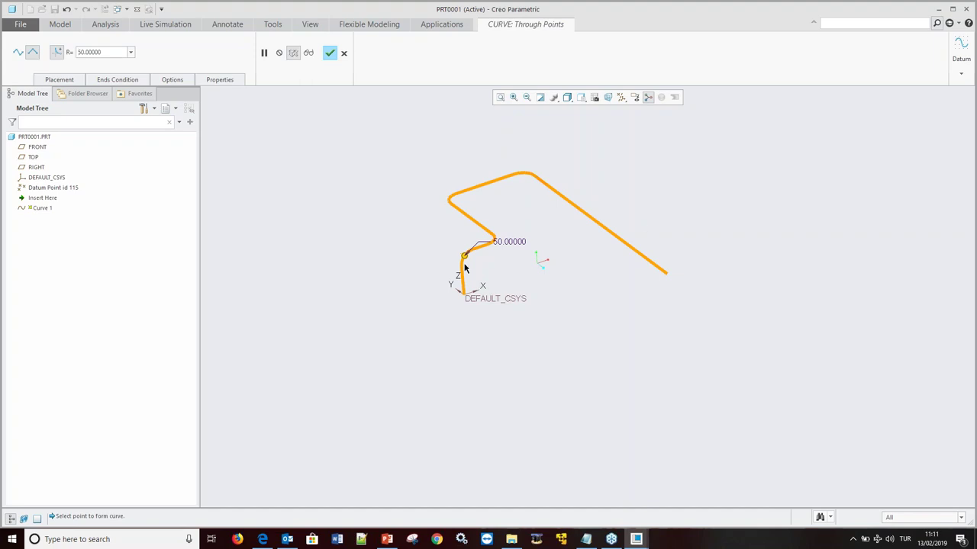
mouse_move(561, 265)
middle_mouse_down()
mouse_move(593, 218)
mouse_move(580, 255)
middle_mouse_up()
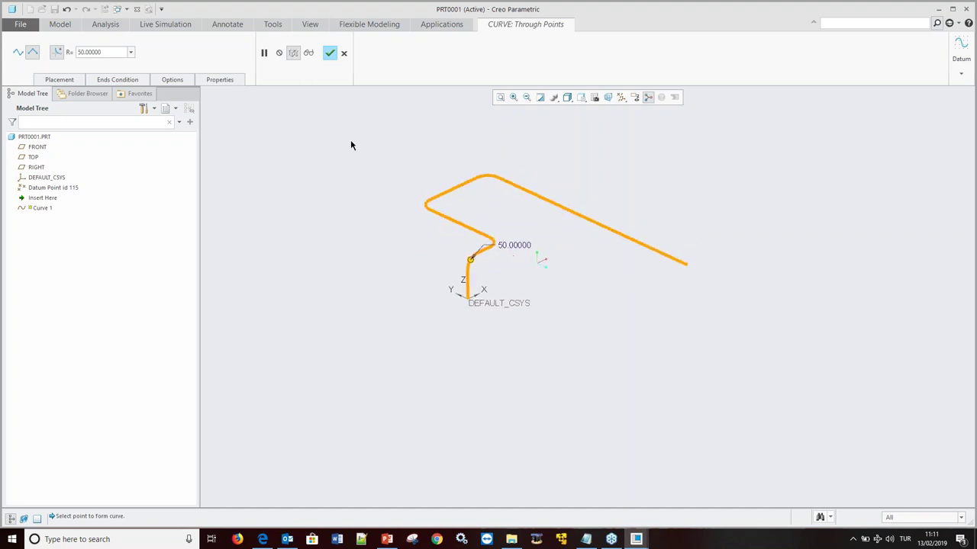
left_click(329, 54)
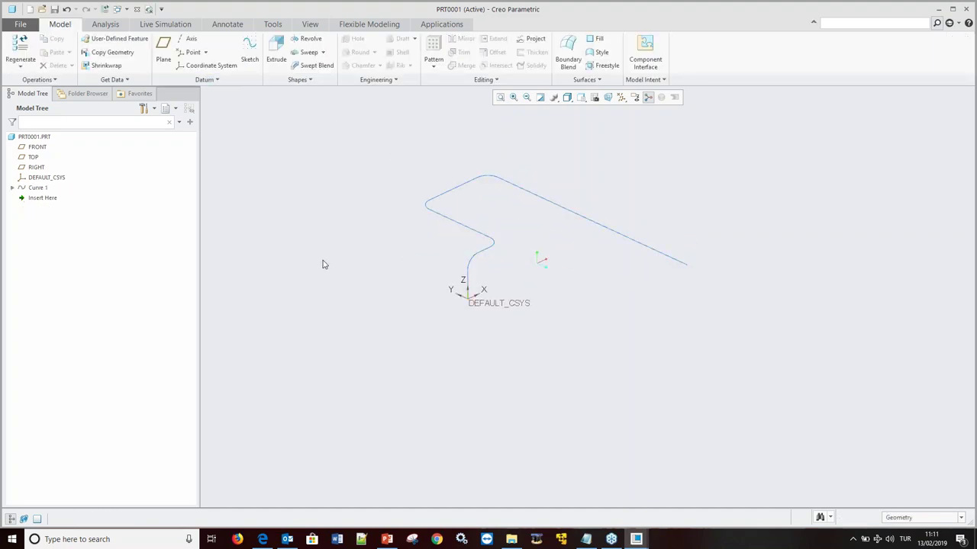
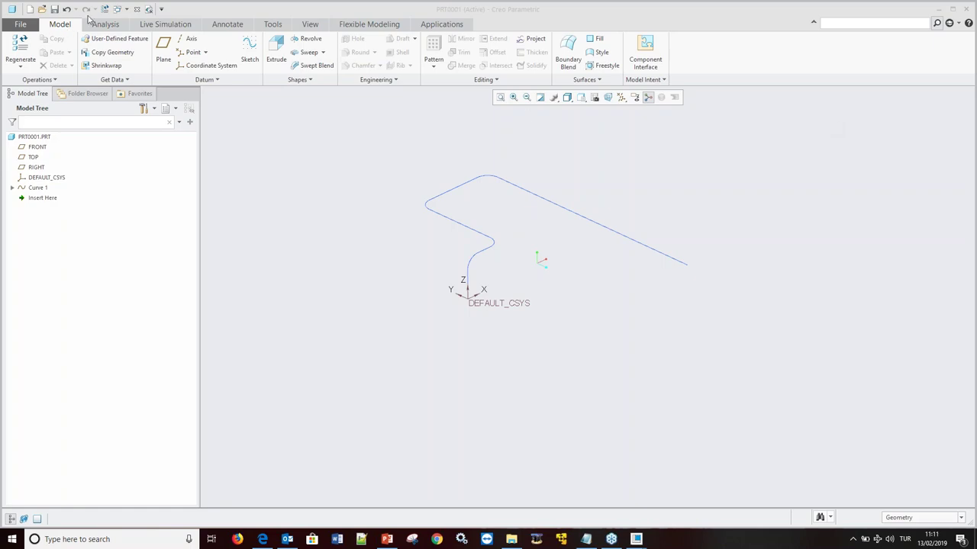
Close the curve part, erase undisplayed objects from session, and bring up the tips presentation.
left_click(137, 9)
left_click(134, 54)
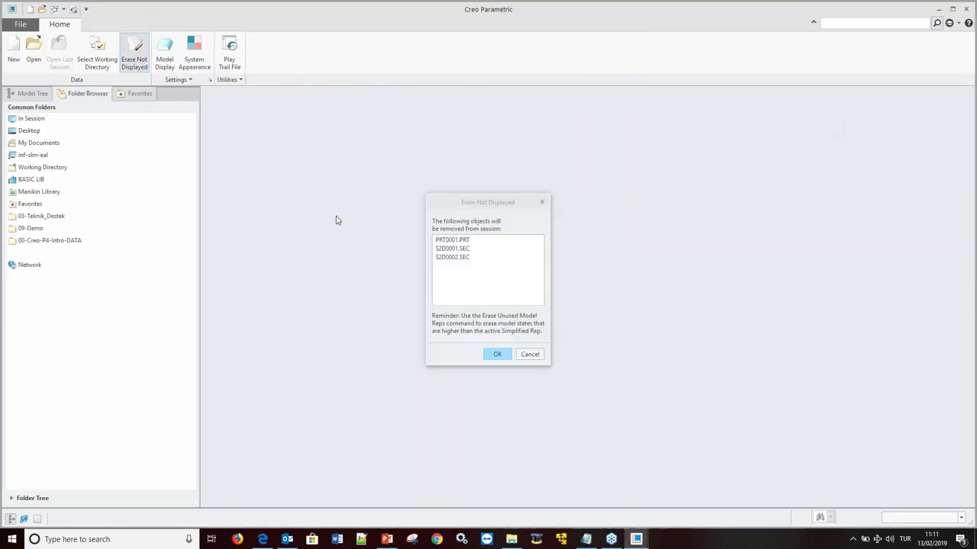
left_click(497, 353)
left_click(386, 539)
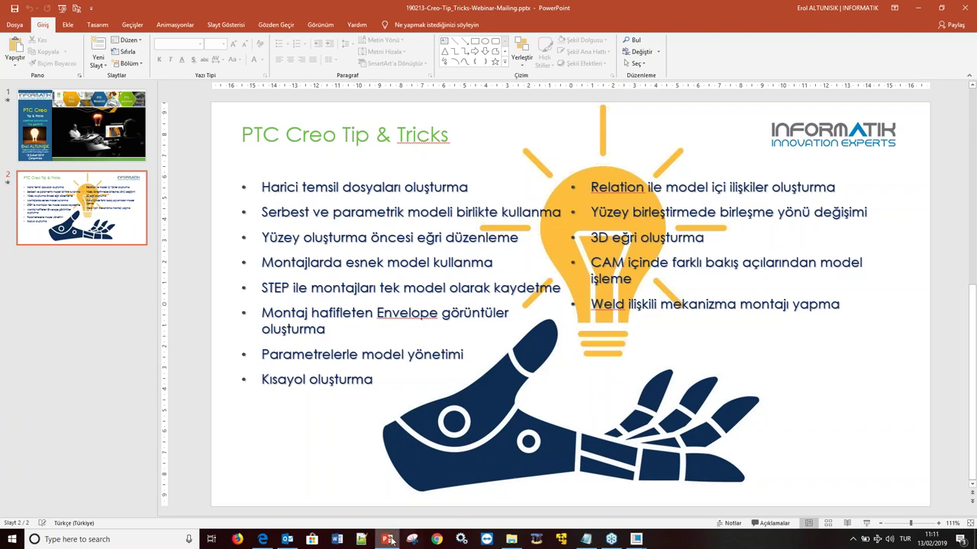
Minimize the 'PTC Creo Tip & Tricks' presentation to return to Creo Parametric.
left_click(387, 540)
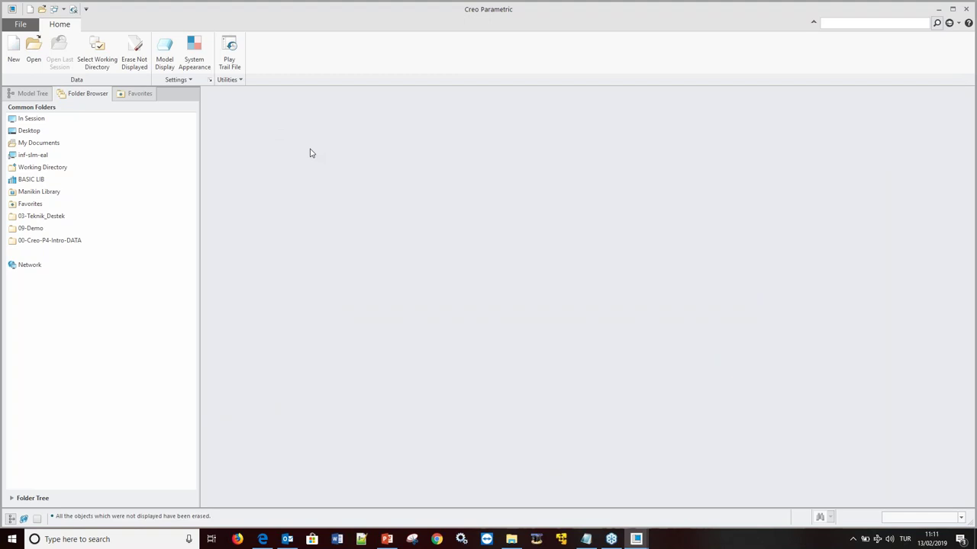
Look up weld.asm in the file browser, then close it without opening anything.
left_click(14, 49)
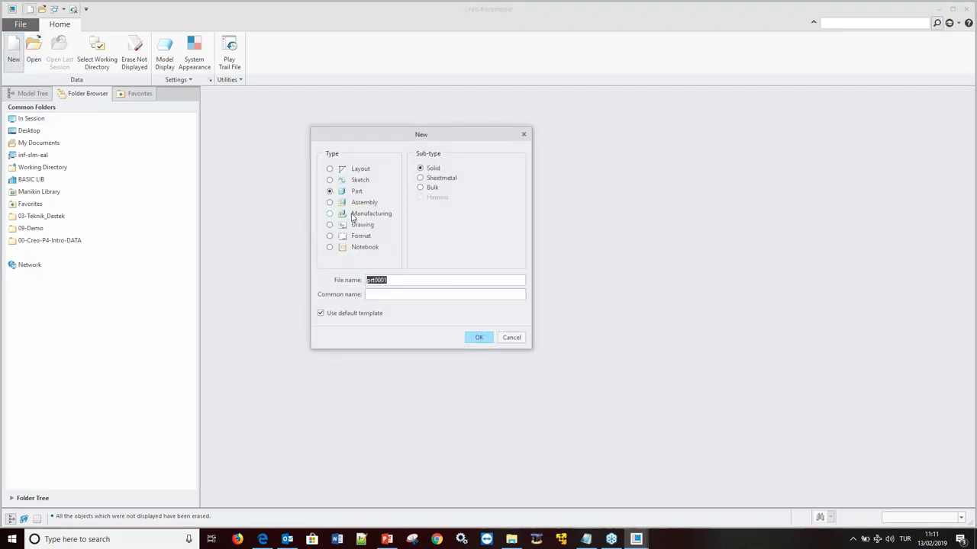
left_click(484, 337)
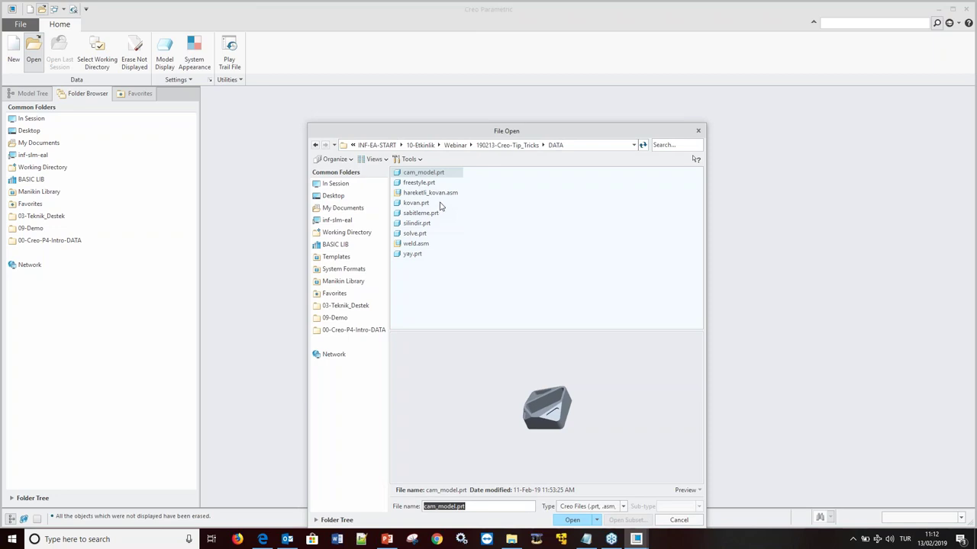
left_click(418, 245)
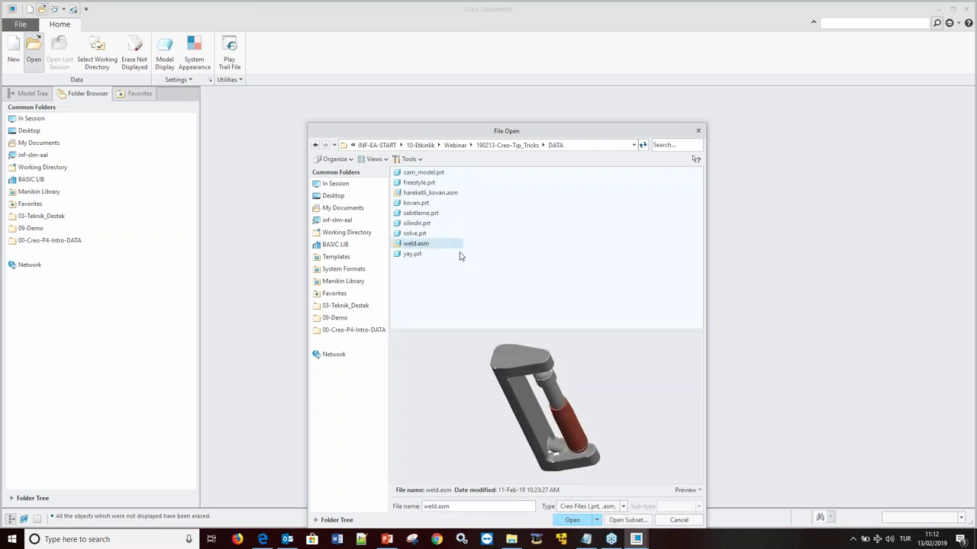
left_click(573, 521)
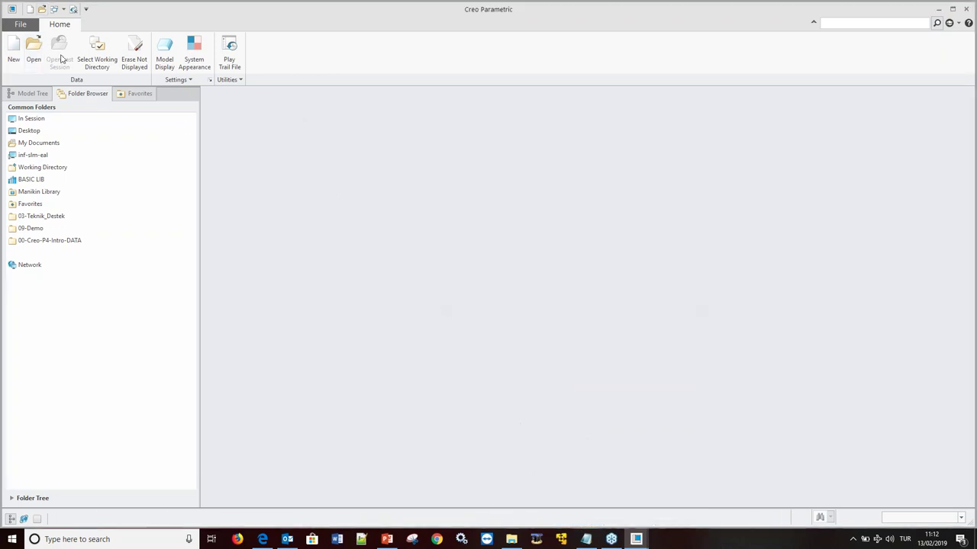
Create a new Design assembly named asm0001 using the default template.
left_click(14, 50)
left_click(370, 203)
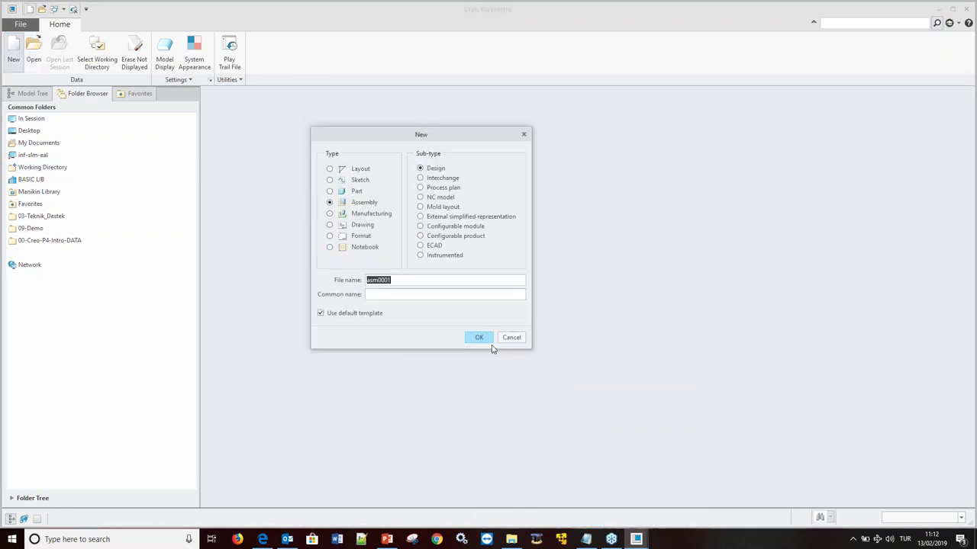
left_click(482, 340)
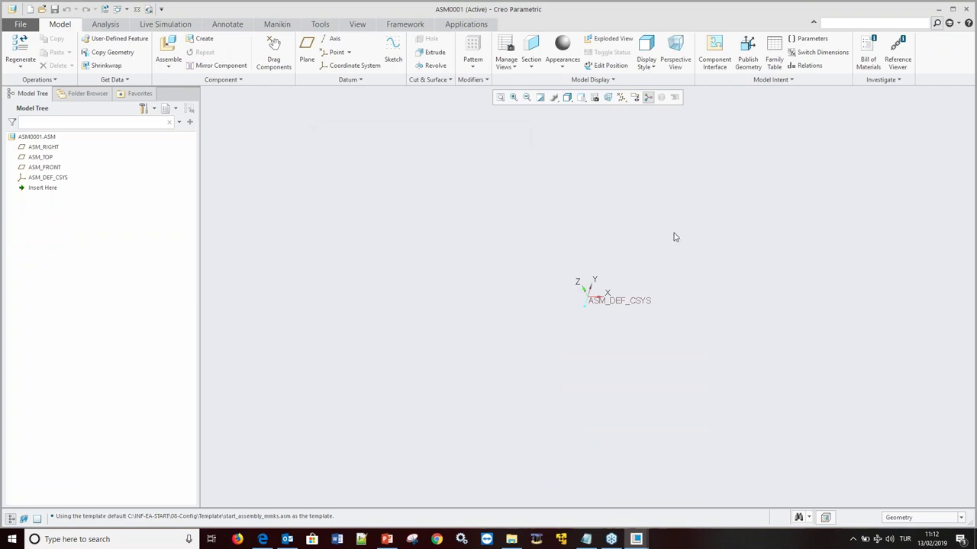
Assemble sabitleme.prt into ASM0001, accepting it initially without constraints.
left_click(168, 47)
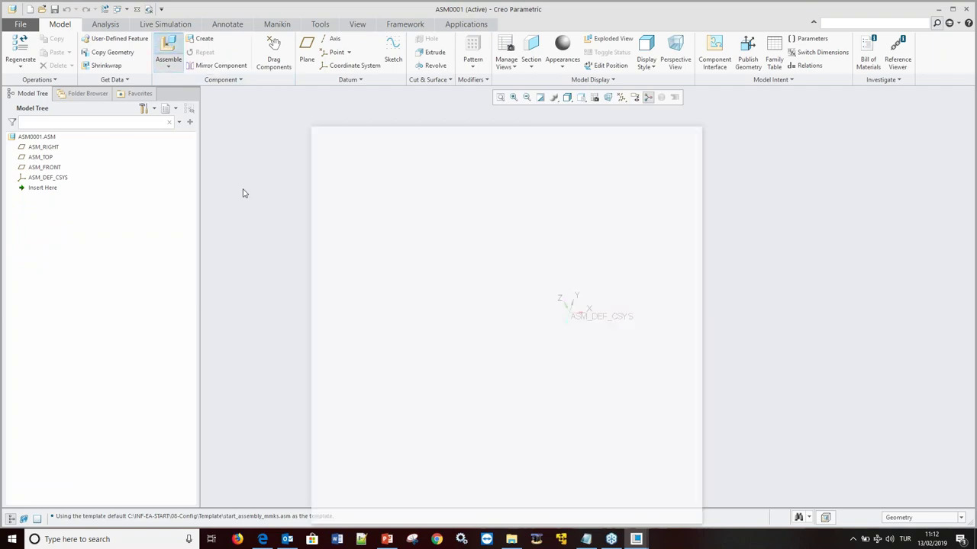
left_click(424, 214)
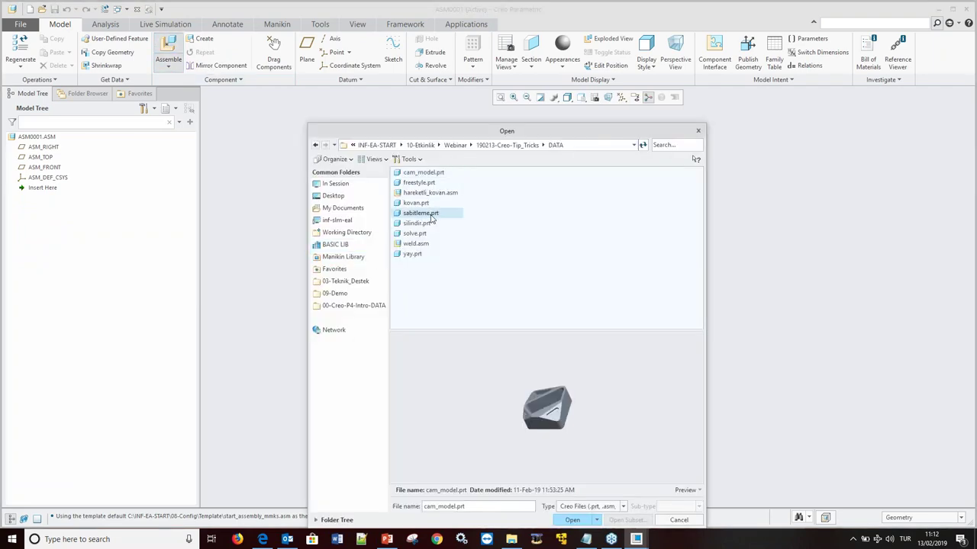
key("Return")
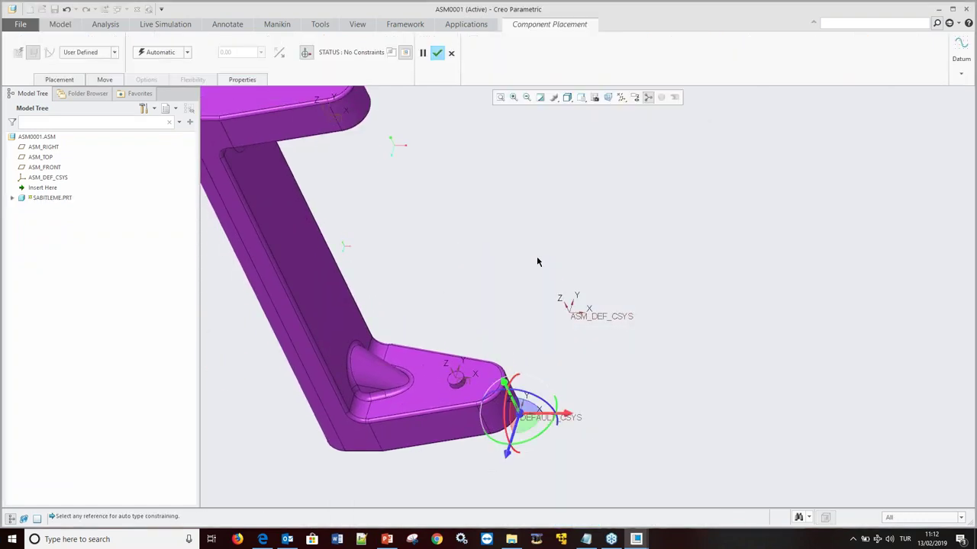
middle_click(537, 262)
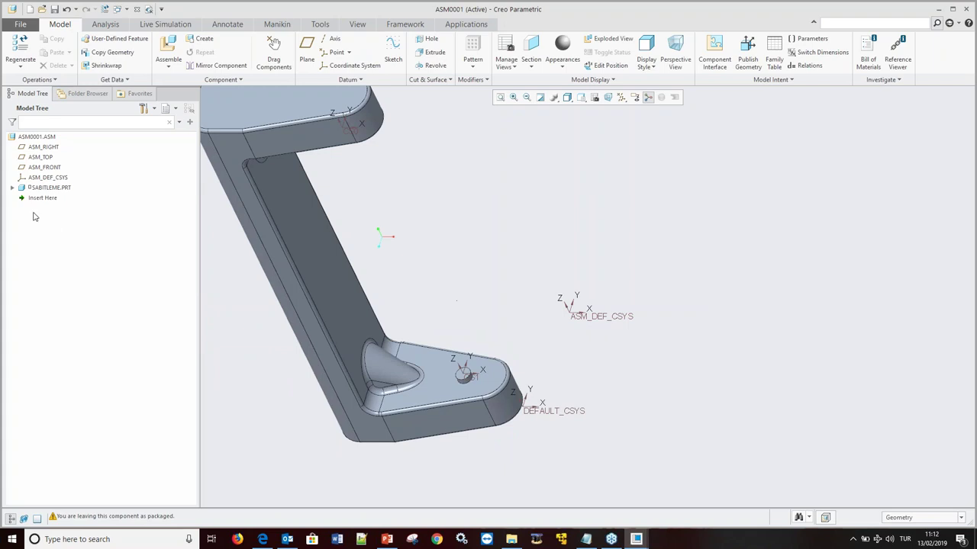
Redefine the SABITLEME placement with a Default constraint and view the bracket upright.
left_click(47, 187)
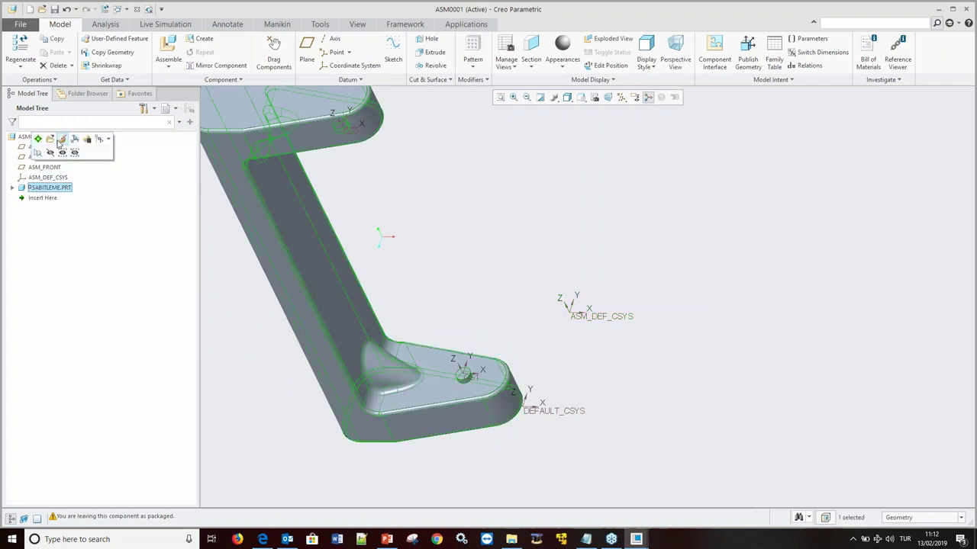
left_click(59, 141)
right_click(490, 174)
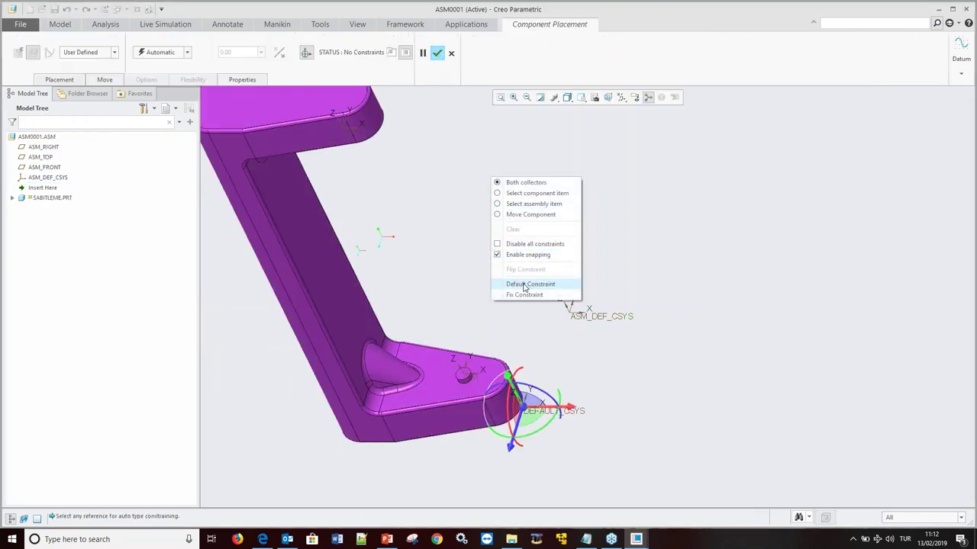
left_click(524, 285)
left_click(436, 52)
mouse_move(426, 190)
middle_mouse_down()
mouse_move(388, 212)
mouse_move(380, 278)
mouse_move(367, 240)
mouse_move(359, 252)
middle_mouse_up()
scroll(381, 326, "down", 3)
scroll(388, 283, "up", 4)
scroll(371, 246, "down", 4)
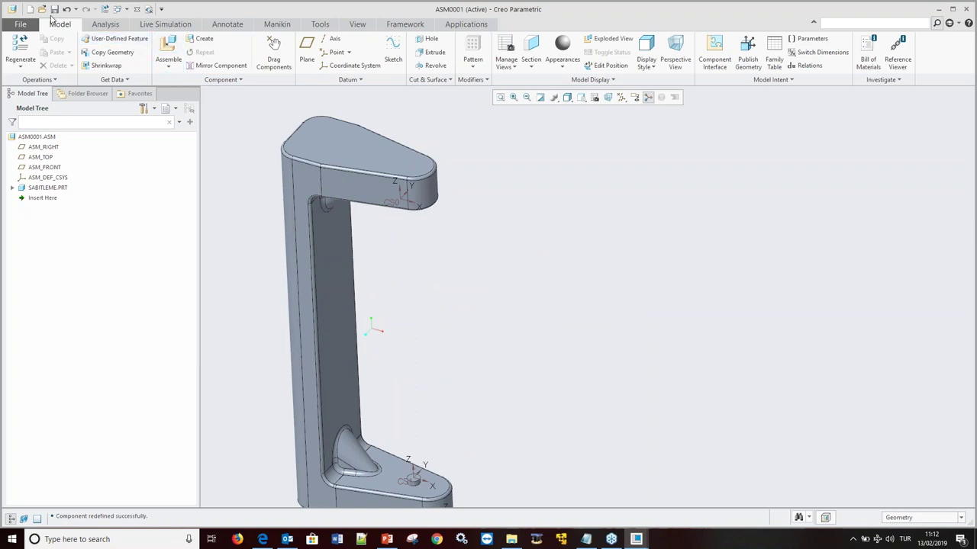
Open the hareketli_kovan.asm assembly.
left_click(42, 9)
left_click(432, 195)
left_click(568, 519)
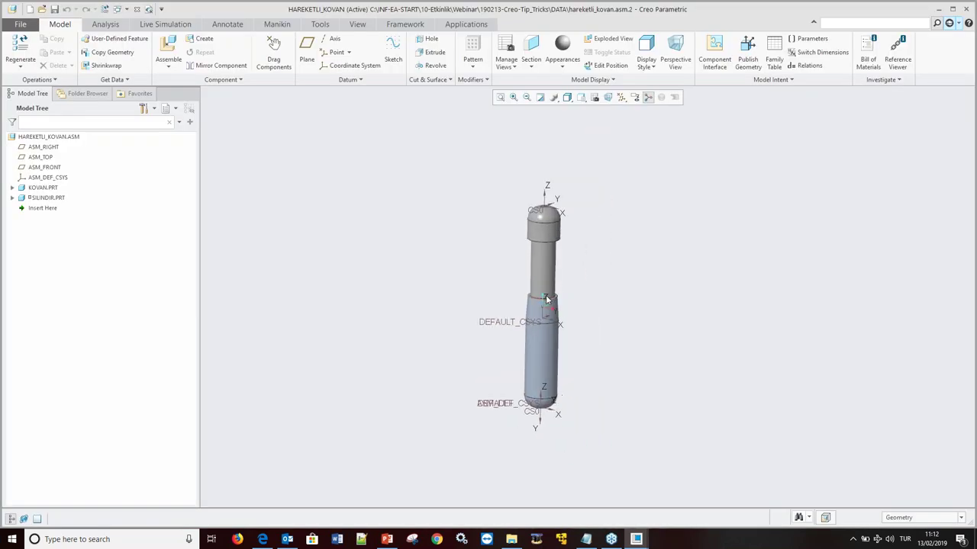
Drag the rod partly out of the sleeve, then close the hareketli_kovan window.
left_click(276, 58)
left_click(548, 232)
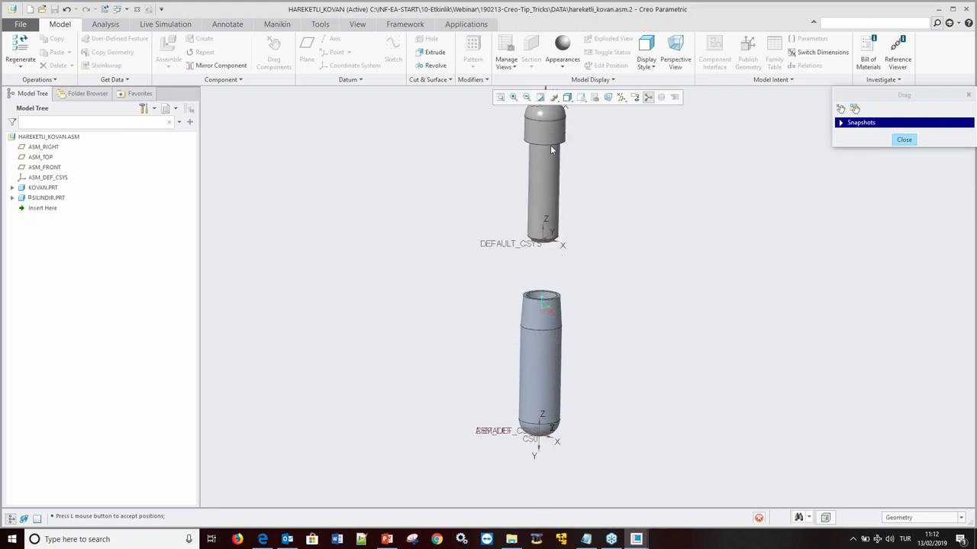
left_click(552, 167)
left_click(900, 141)
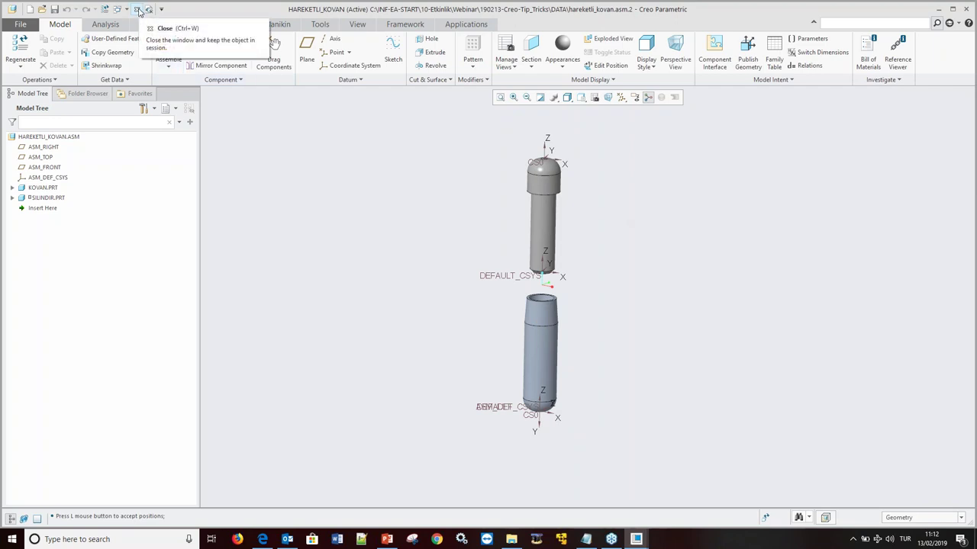
left_click(140, 10)
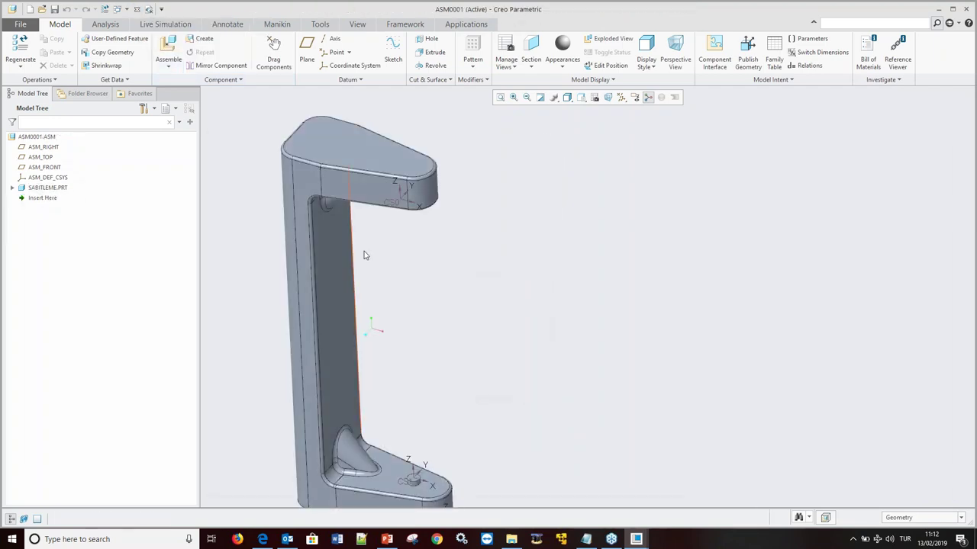
Assemble hareketli_kovan.asm into ASM0001, dropping it beside the bracket and rotating it upright.
scroll(364, 251, "down", 3)
mouse_move(388, 255)
middle_mouse_down()
mouse_move(388, 222)
mouse_move(397, 264)
middle_mouse_up()
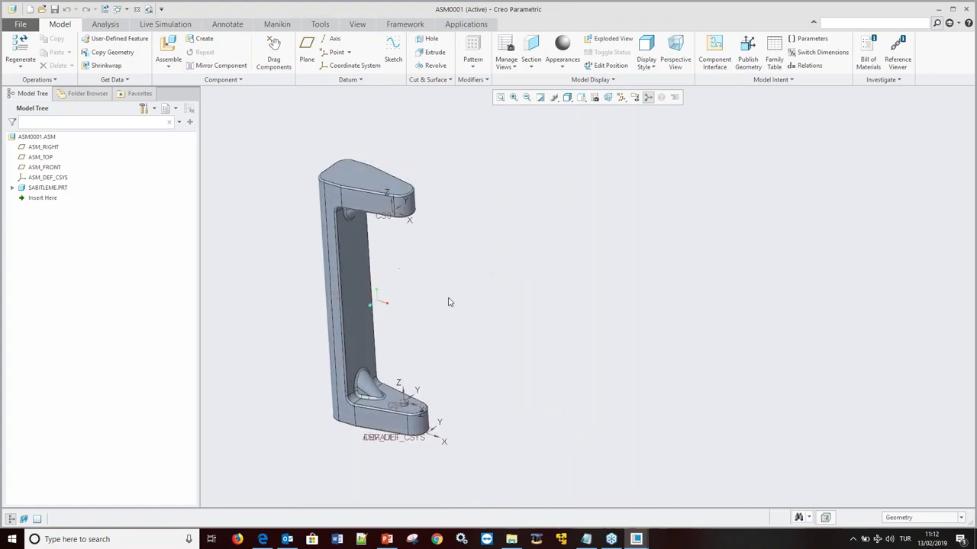
left_click(171, 47)
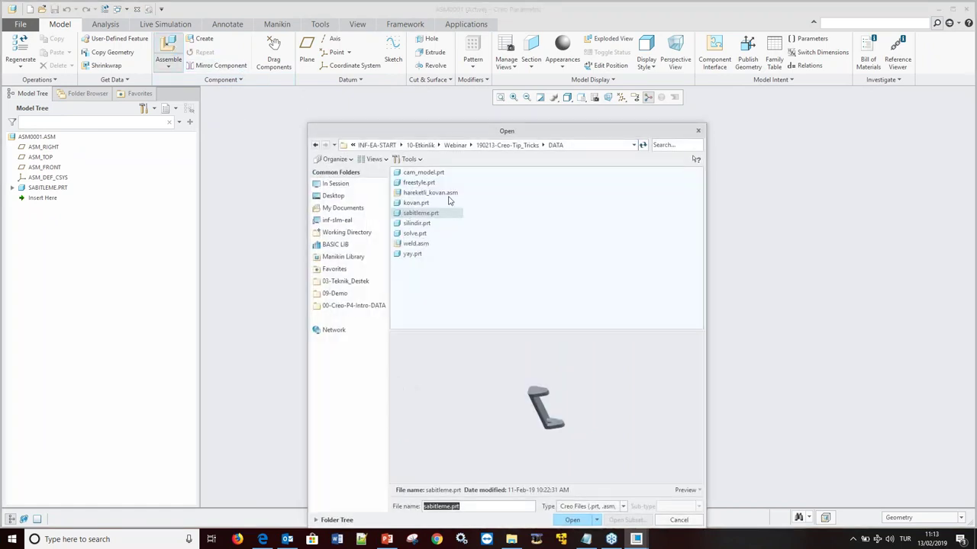
left_click(447, 194)
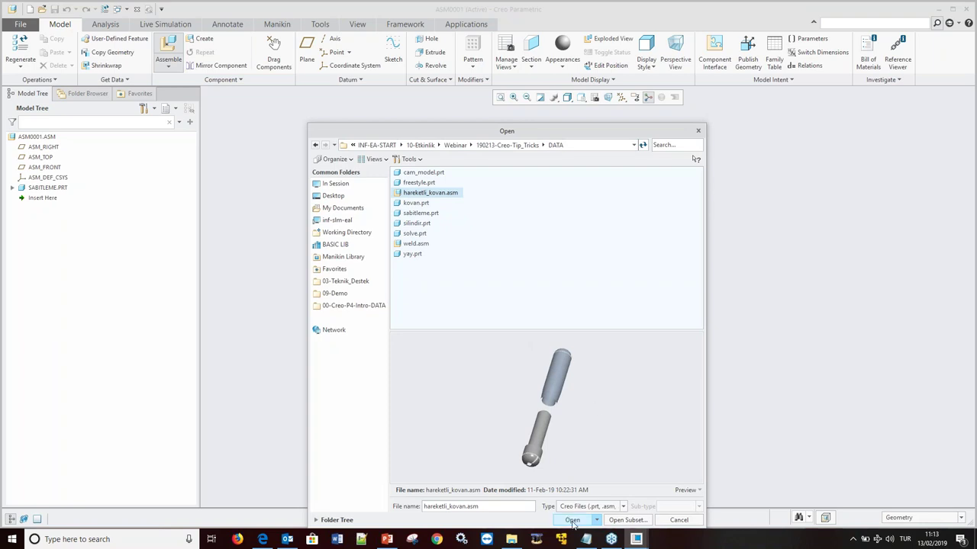
left_click(572, 520)
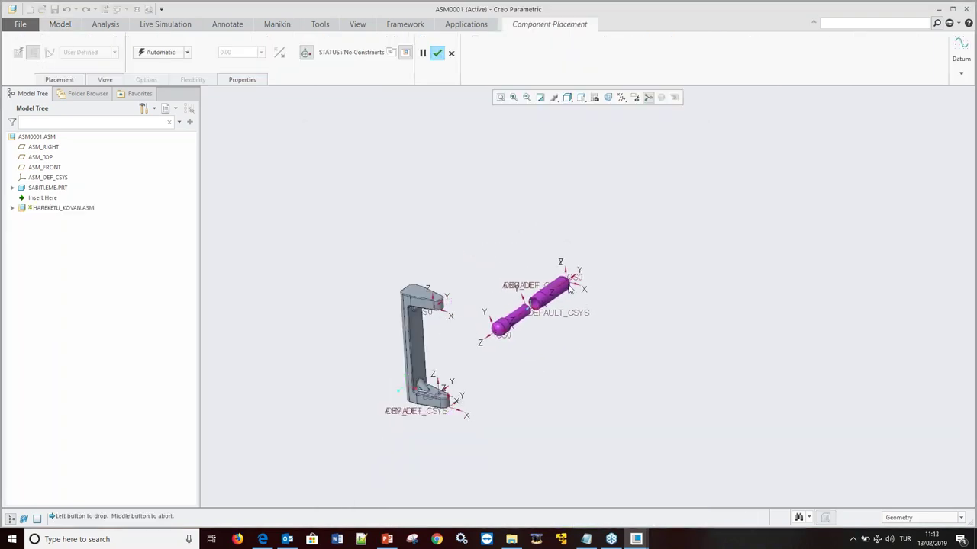
left_click(545, 309)
left_click_drag(545, 309, 589, 258)
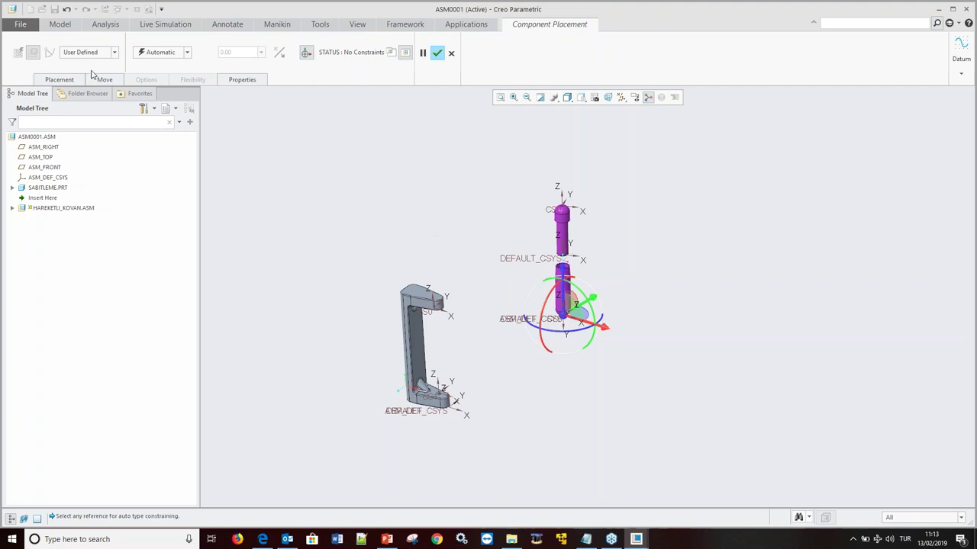
Create the first Weld connection between the fixture's lower CSYS and the cylinder's CSYS.
left_click(172, 53)
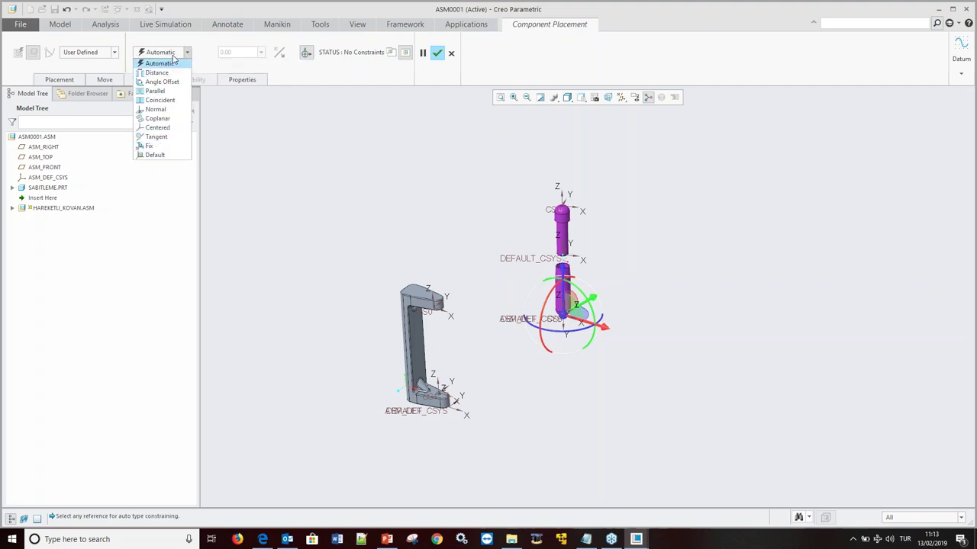
left_click(269, 136)
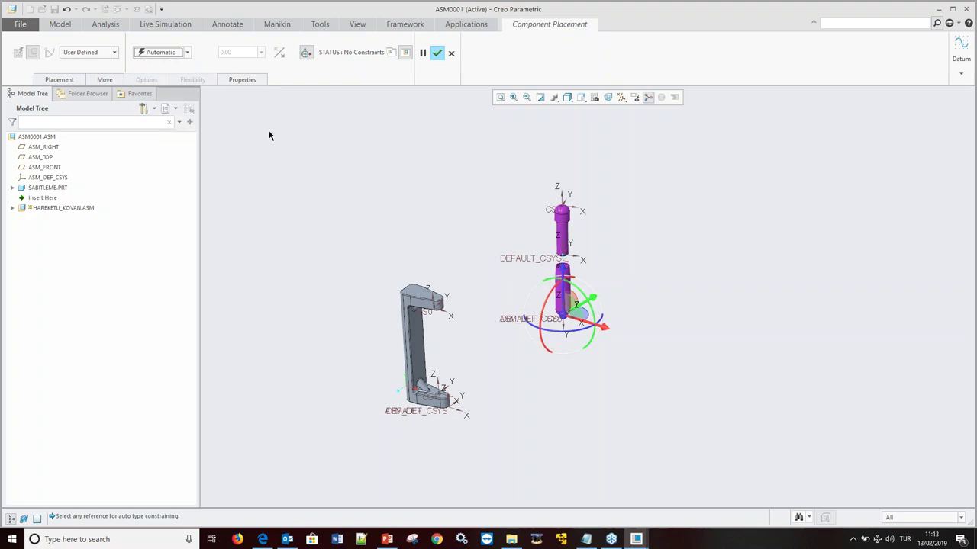
left_click(115, 53)
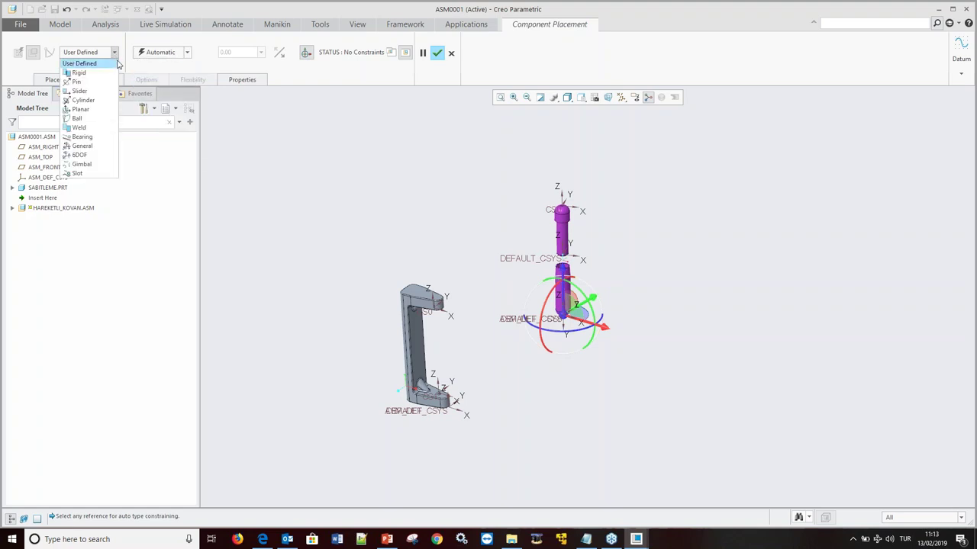
left_click(79, 128)
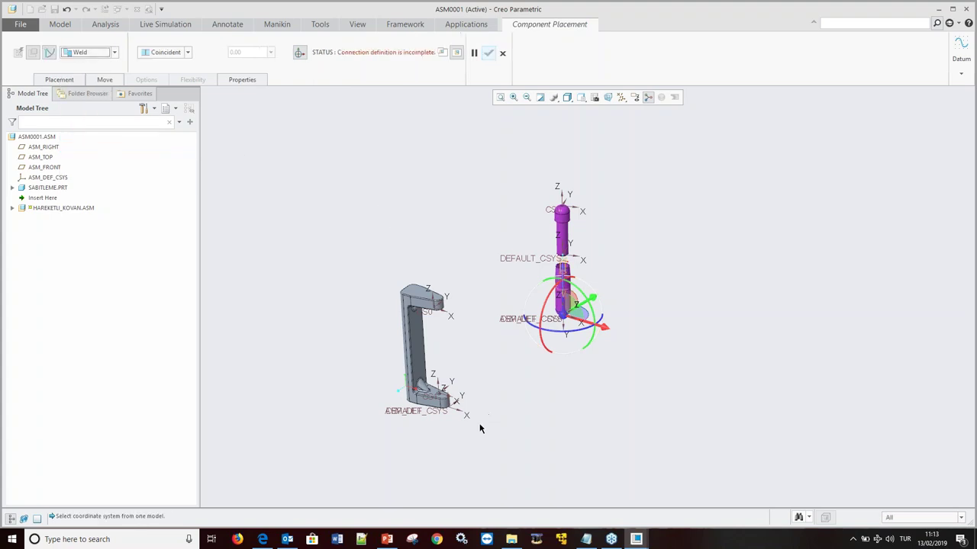
scroll(428, 451, "down", 3)
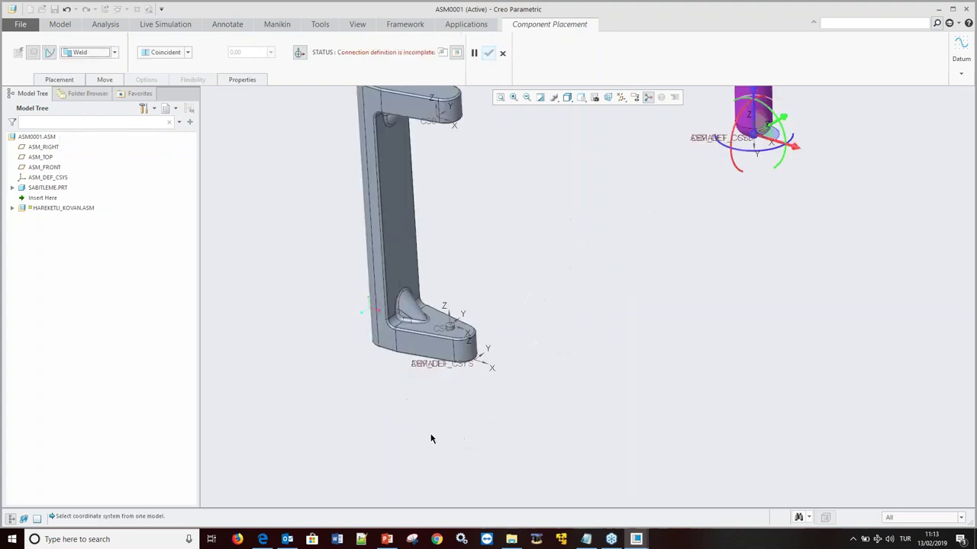
left_click(445, 333)
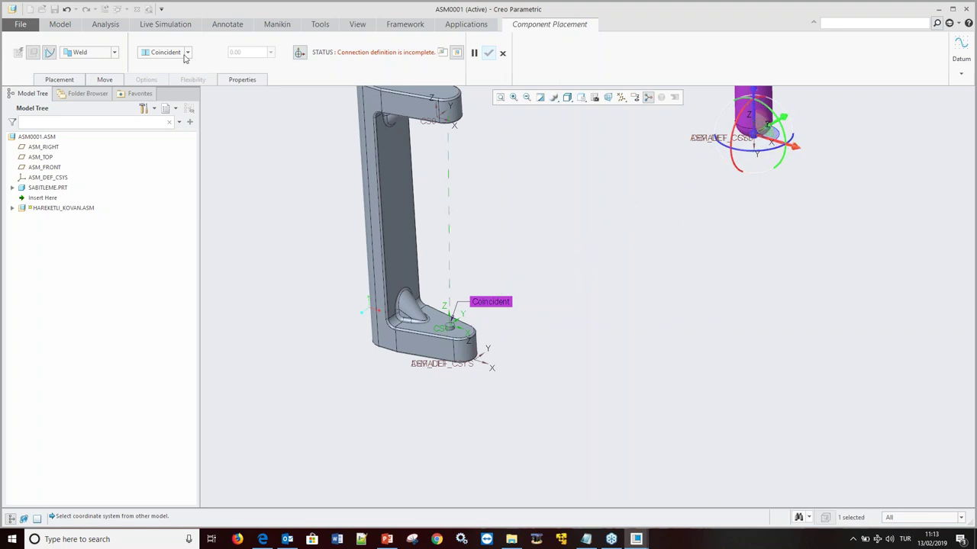
left_click(298, 55)
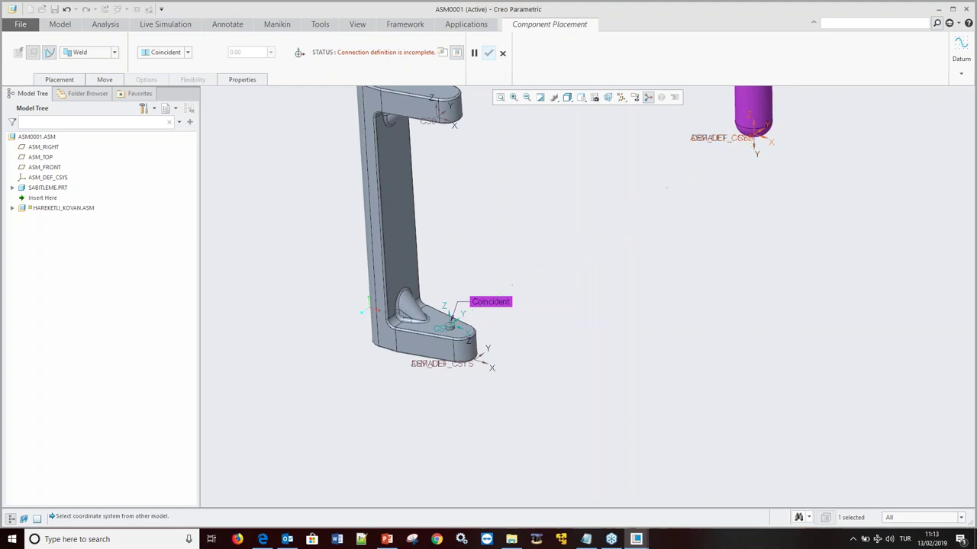
left_click(752, 139)
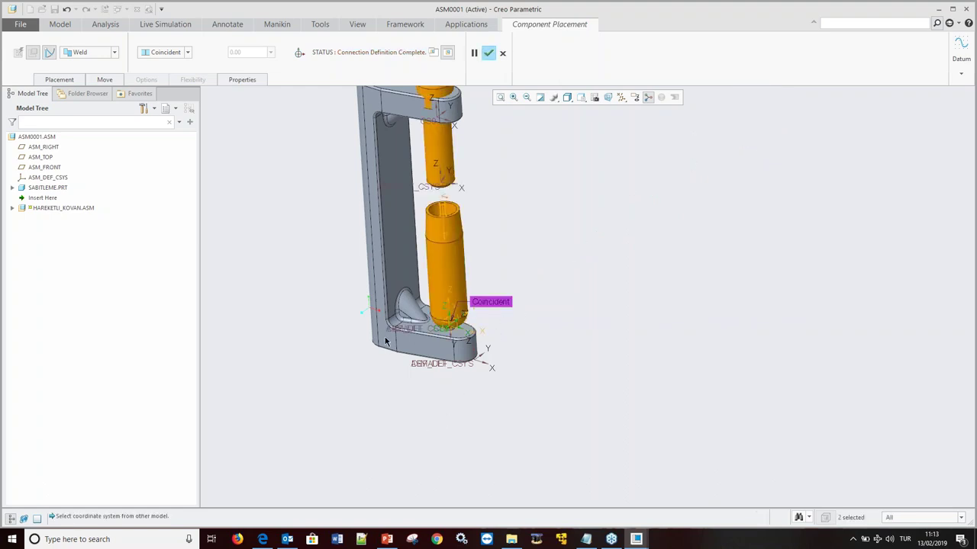
Add a second Weld set linking the cylinder's top CSYS to the fixture's, and finish placement.
left_click(59, 79)
scroll(404, 310, "down", 2)
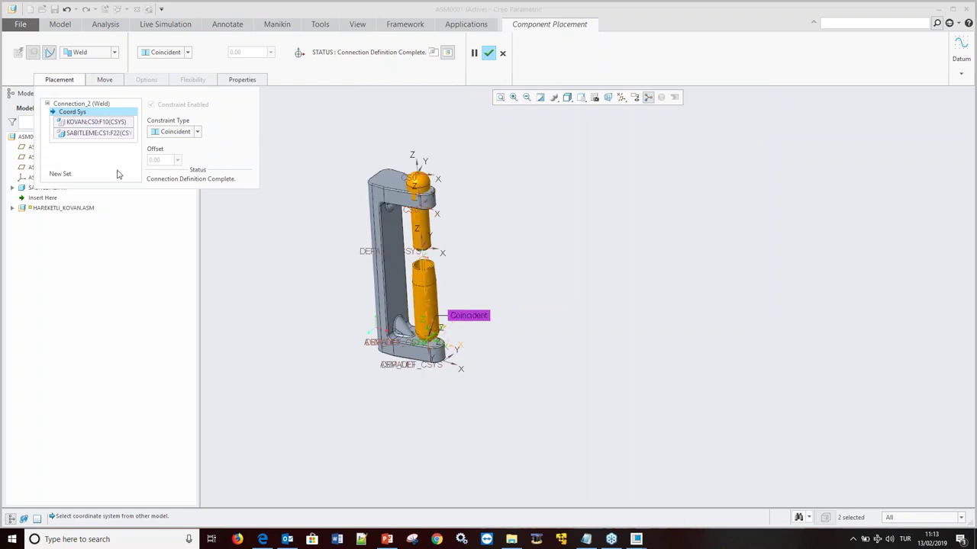
left_click(59, 174)
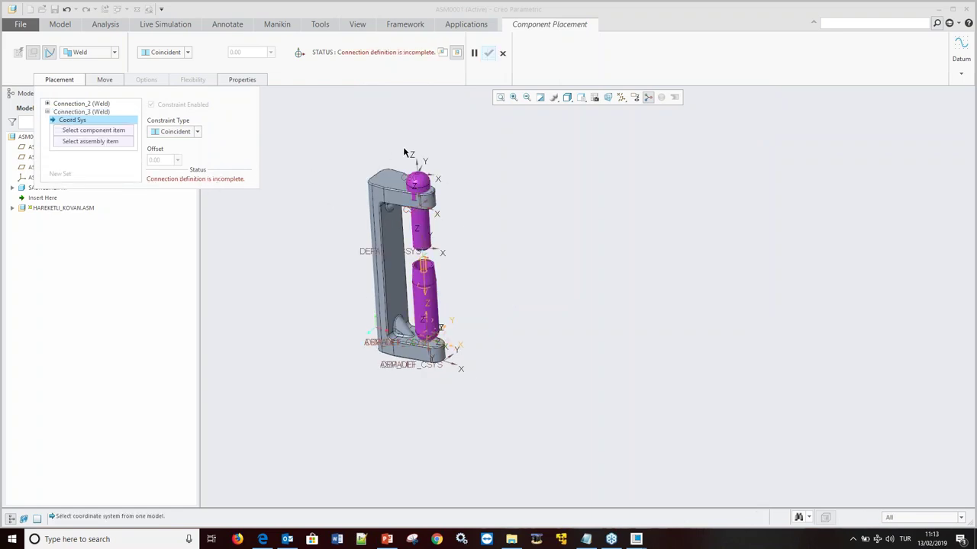
left_click(412, 178)
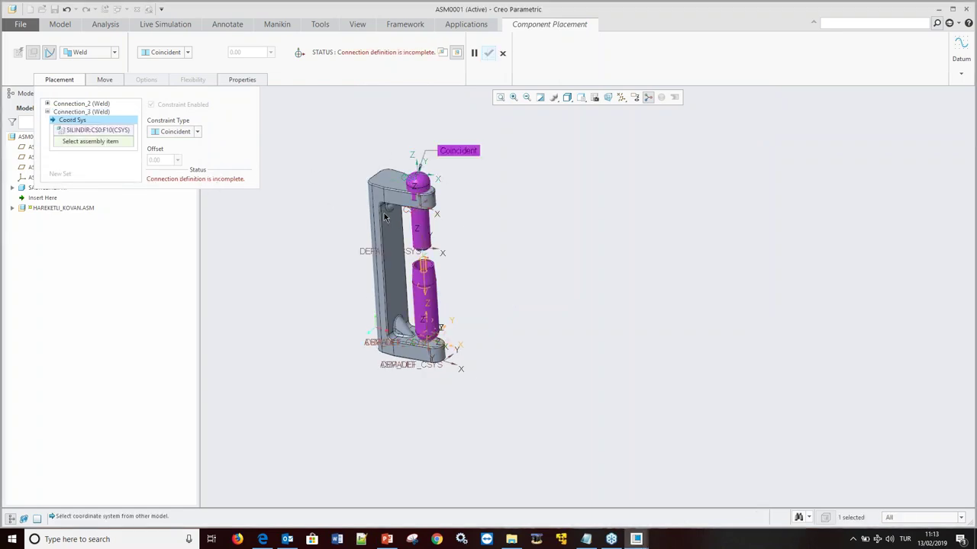
left_click(405, 219)
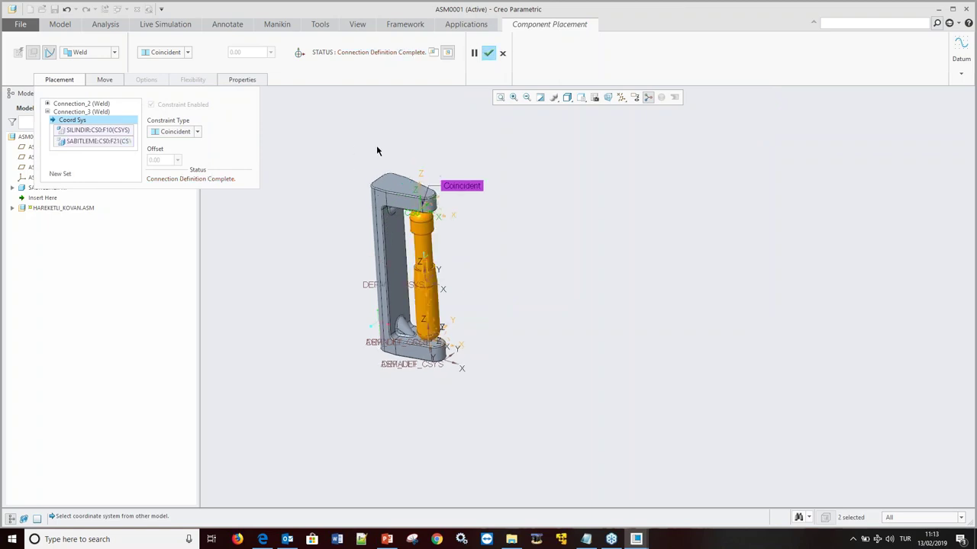
left_click(488, 53)
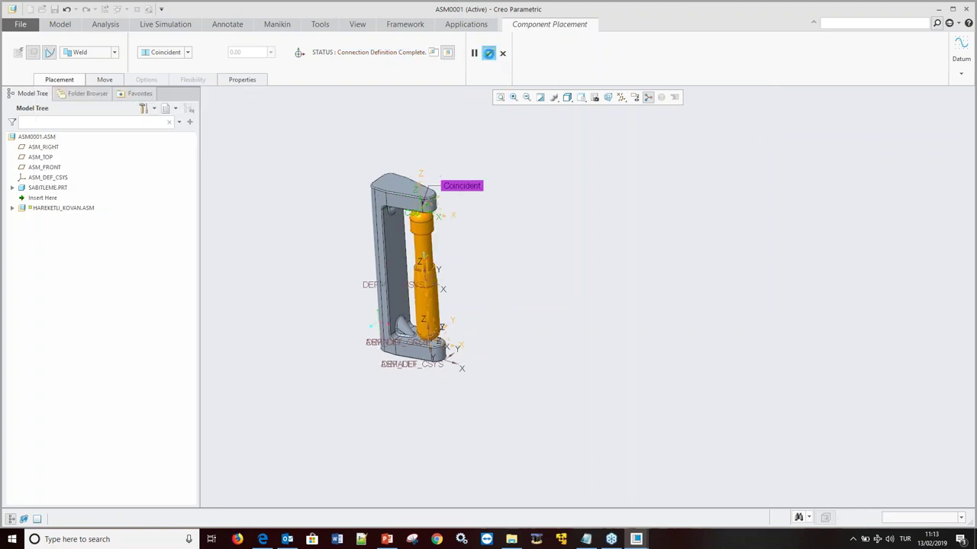
scroll(491, 275, "down", 3)
middle_click_drag(519, 310, 475, 183)
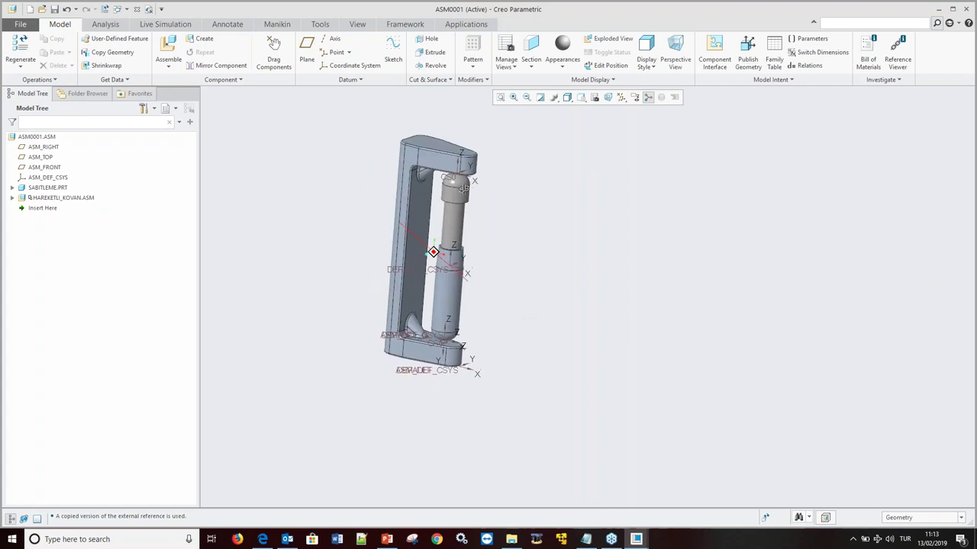
Change the SABITLEME Extrude 1 height dimension from 800 to 700.
left_click(12, 188)
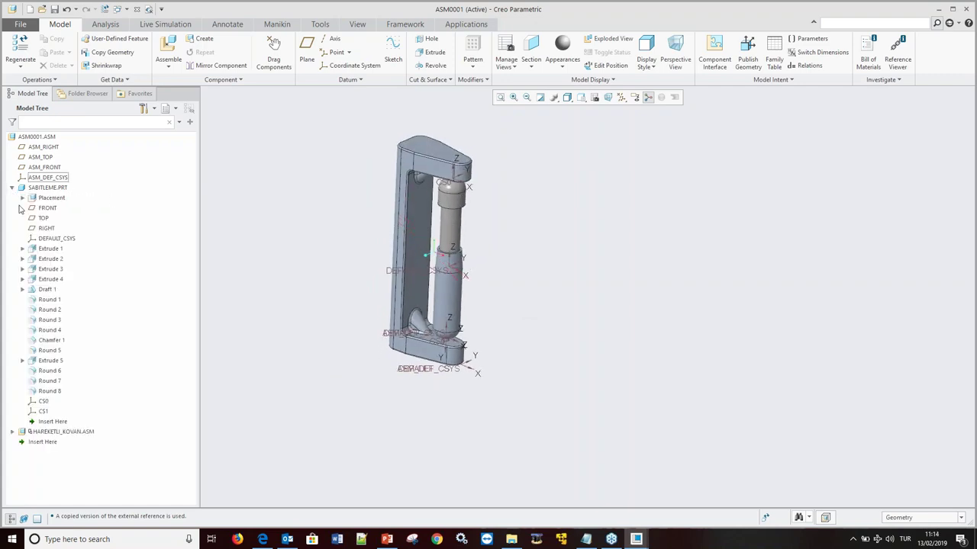
left_click(47, 250)
left_click(40, 190)
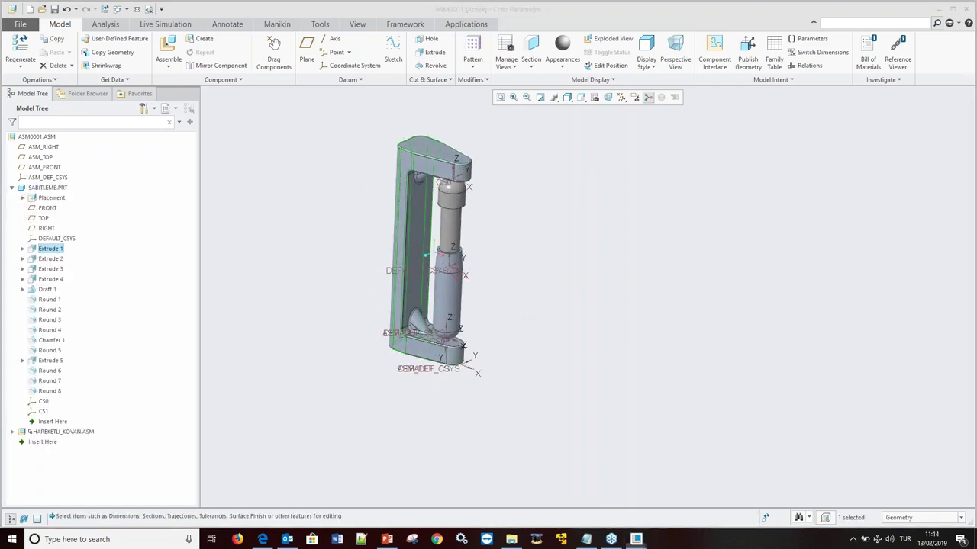
double_click(389, 262)
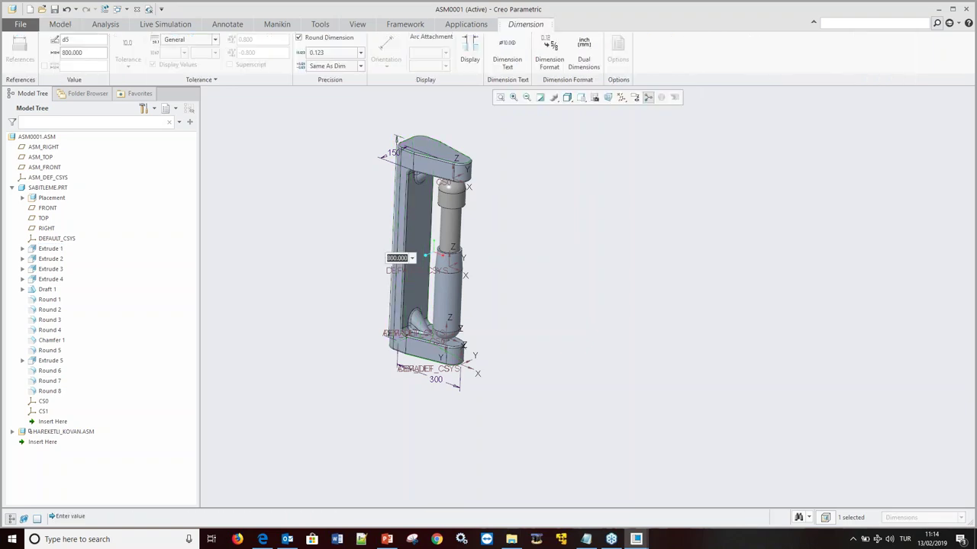
type("700")
key("Return")
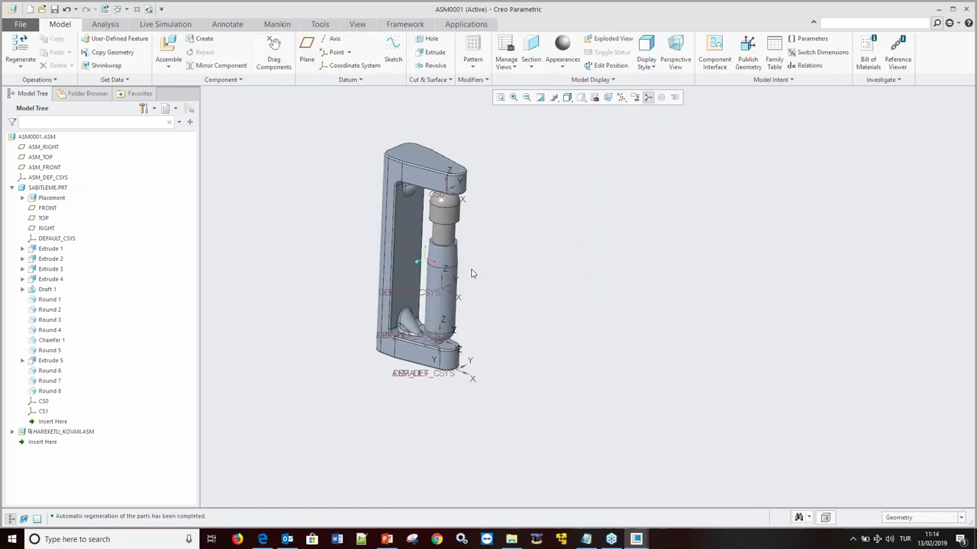
Hide coordinate system symbols in the datum display filter.
left_click(622, 96)
left_click(620, 144)
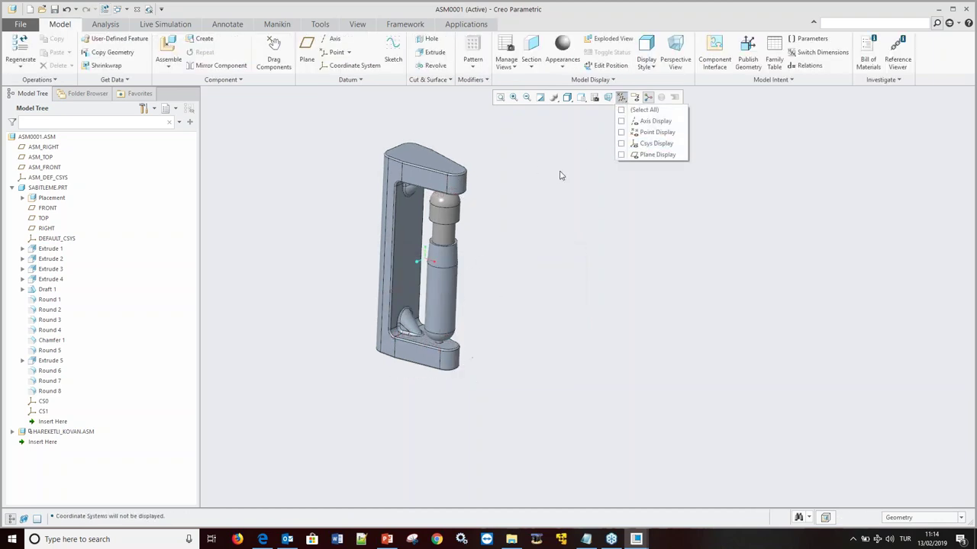
mouse_move(462, 261)
middle_mouse_down()
mouse_move(476, 227)
mouse_move(474, 238)
middle_mouse_up()
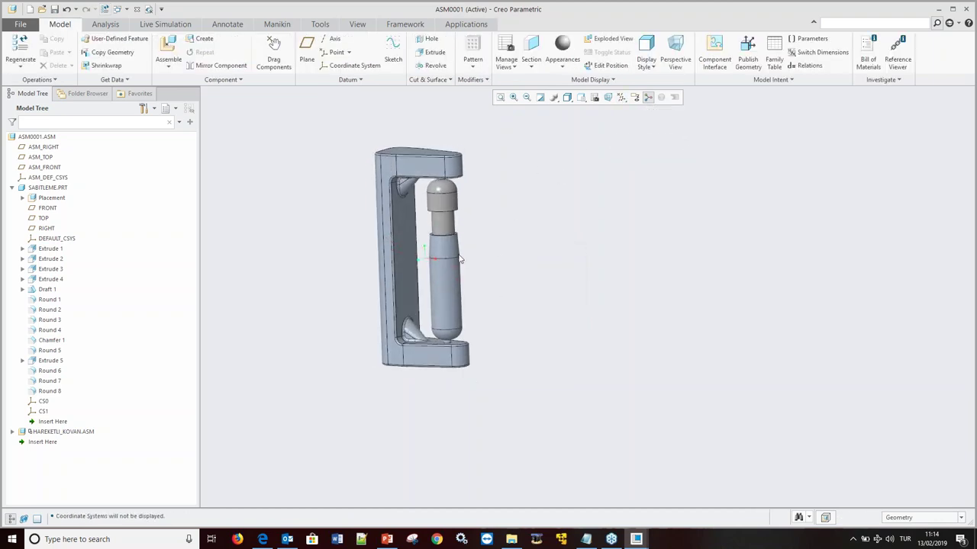
left_click(453, 322)
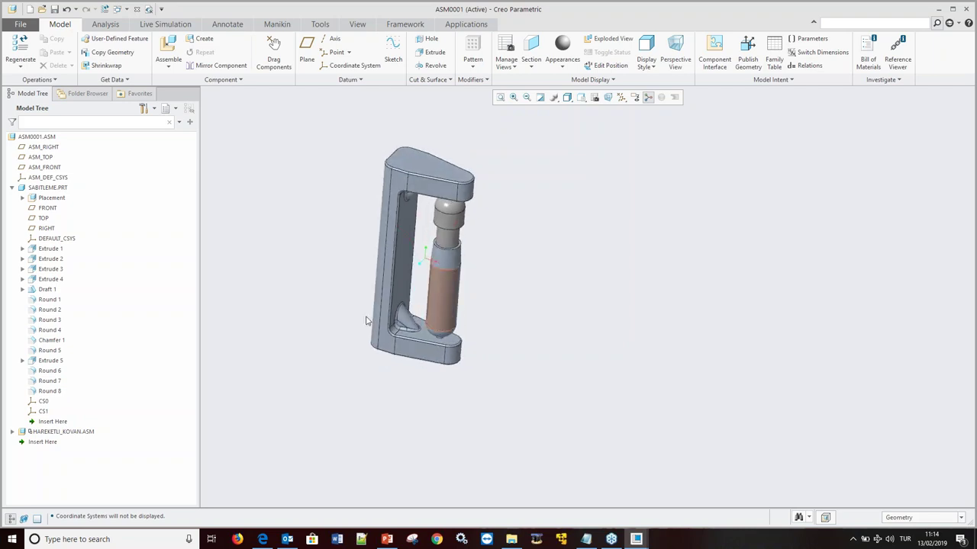
Set the Extrude 1 height to 1000 and regenerate so the welded cylinder follows.
left_click(50, 250)
left_click(54, 193)
double_click(365, 264)
type("10")
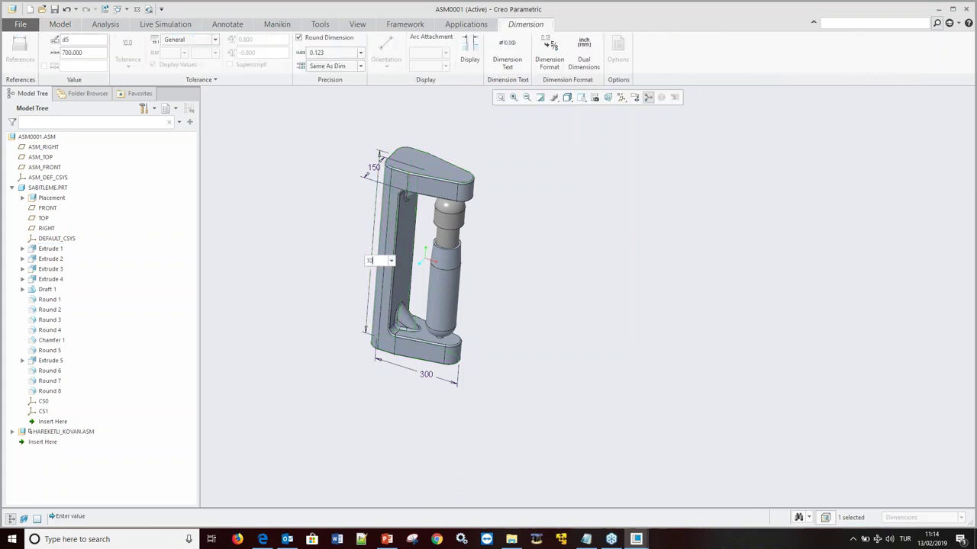
type("0")
key("Return")
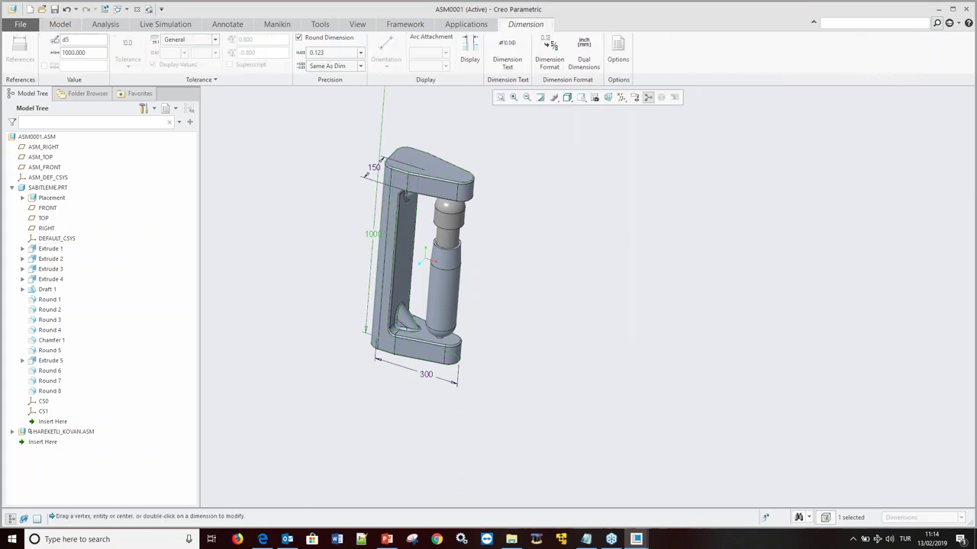
left_click(292, 281)
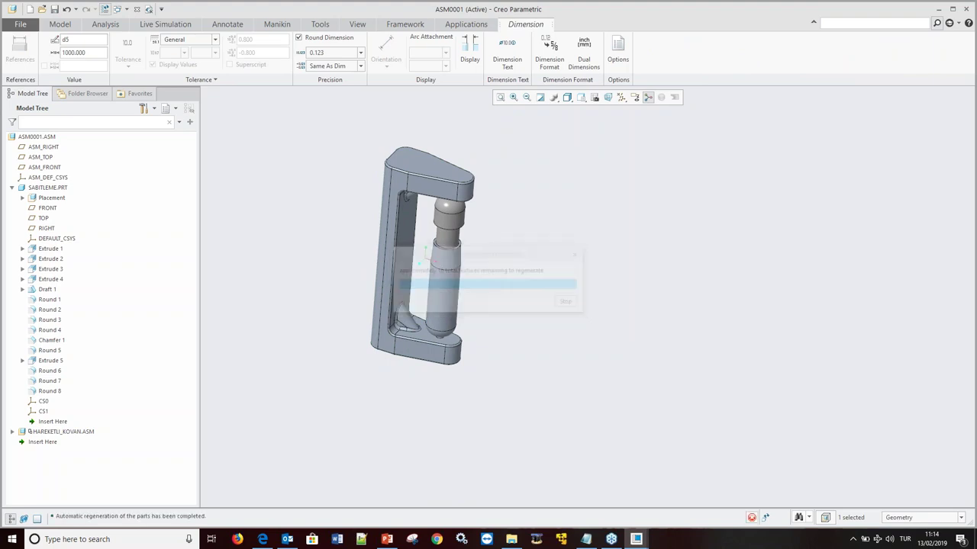
middle_click_drag(418, 342, 447, 244)
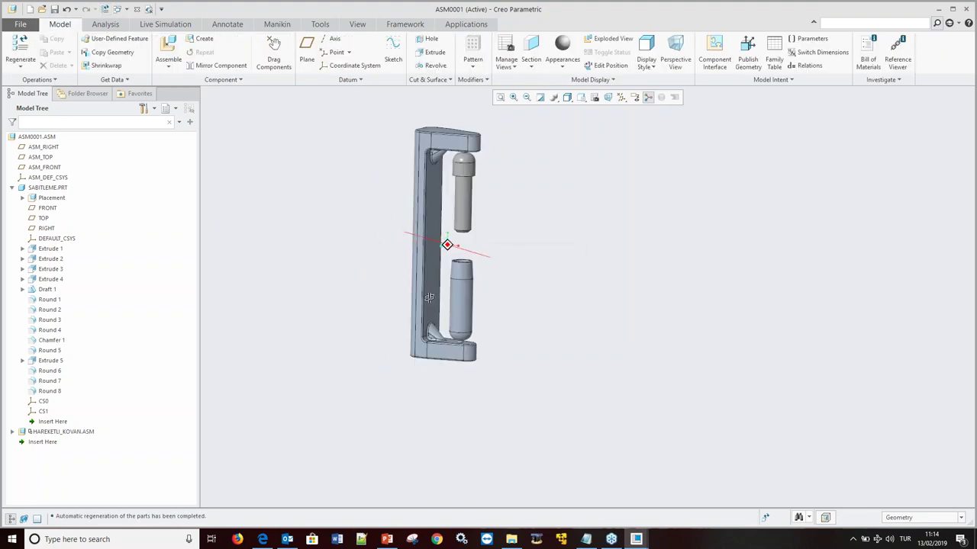
middle_click_drag(366, 261, 450, 244)
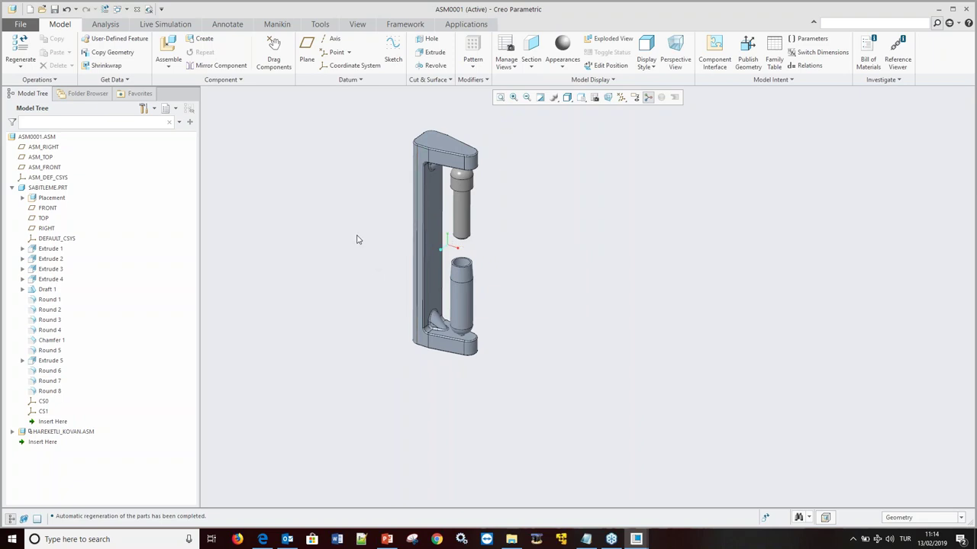
Close ASM0001, erase undisplayed objects from session, and glance at PowerPoint before returning.
left_click(137, 9)
left_click(133, 61)
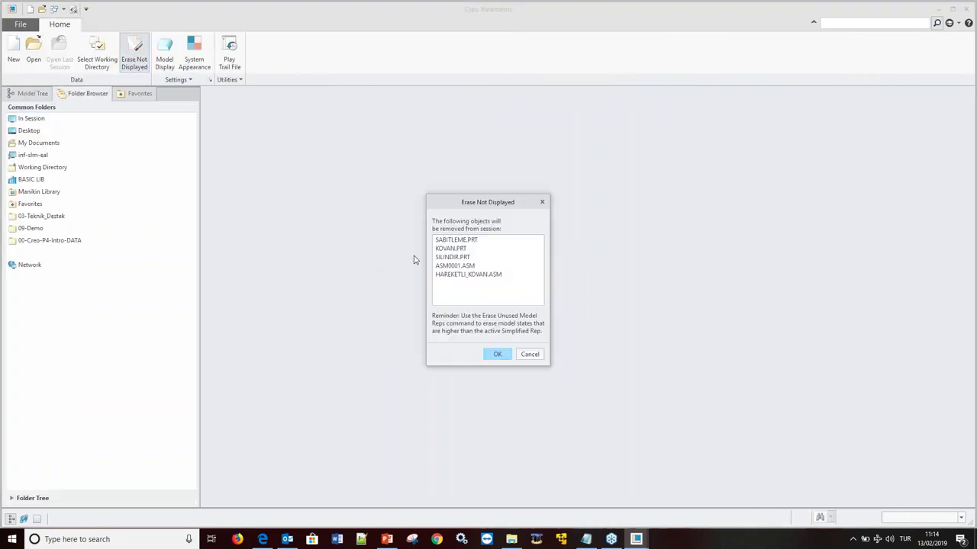
left_click(494, 355)
left_click(386, 539)
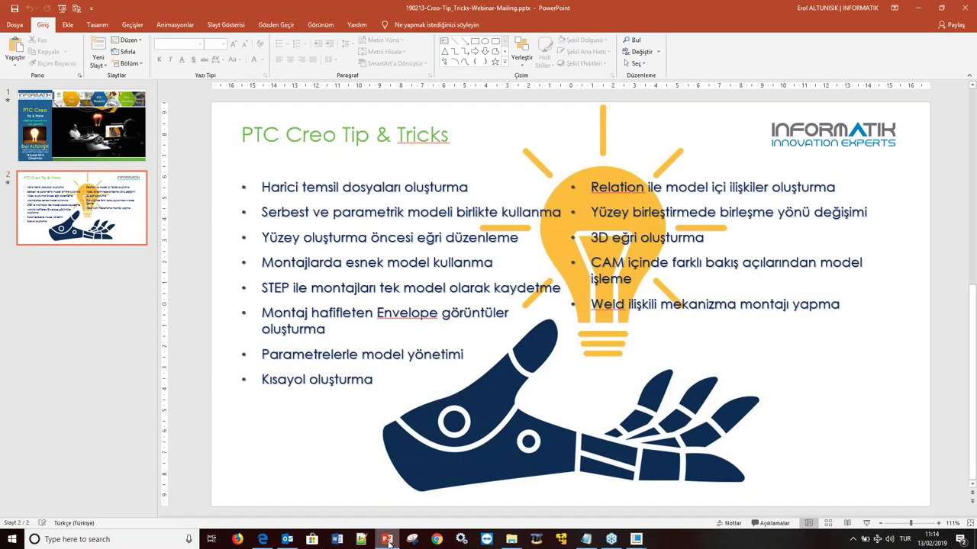
left_click(387, 539)
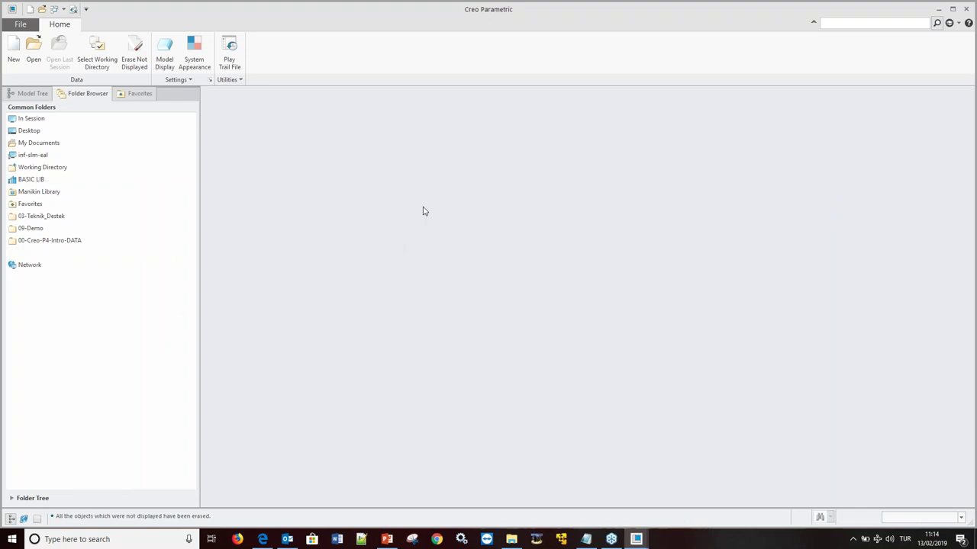
Create a new manufacturing model named mfg0001.
left_click(14, 49)
left_click(380, 216)
left_click(478, 338)
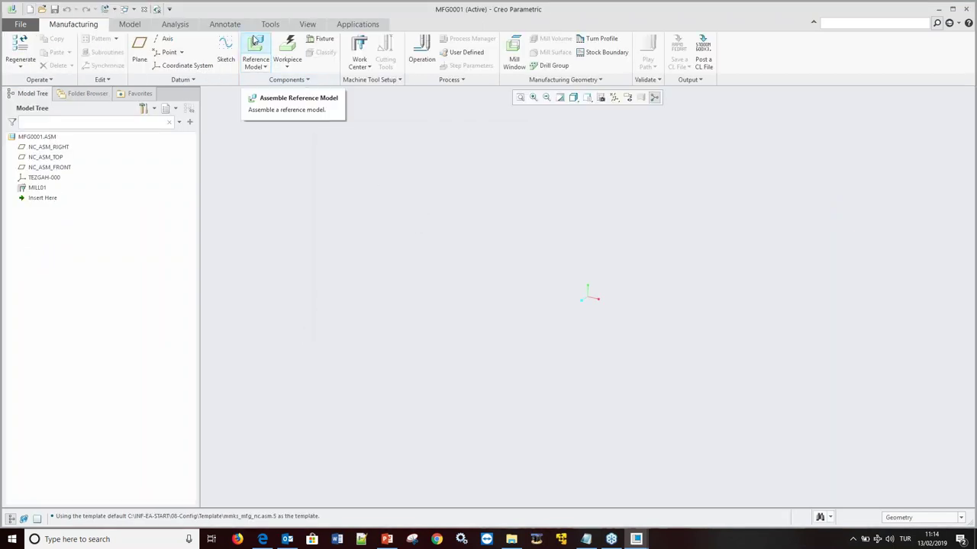
Add cam_model.prt as the reference model with a Default constraint.
left_click(255, 46)
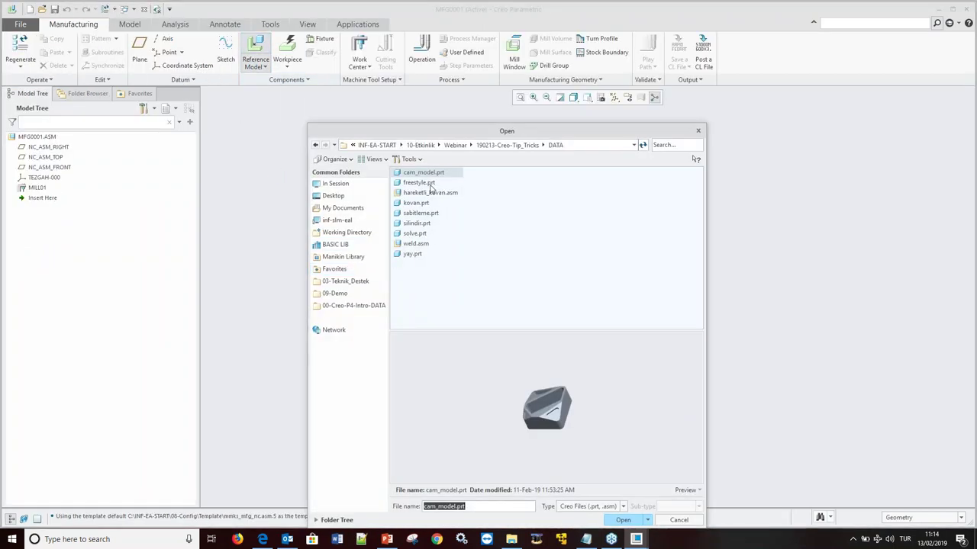
left_click(608, 517)
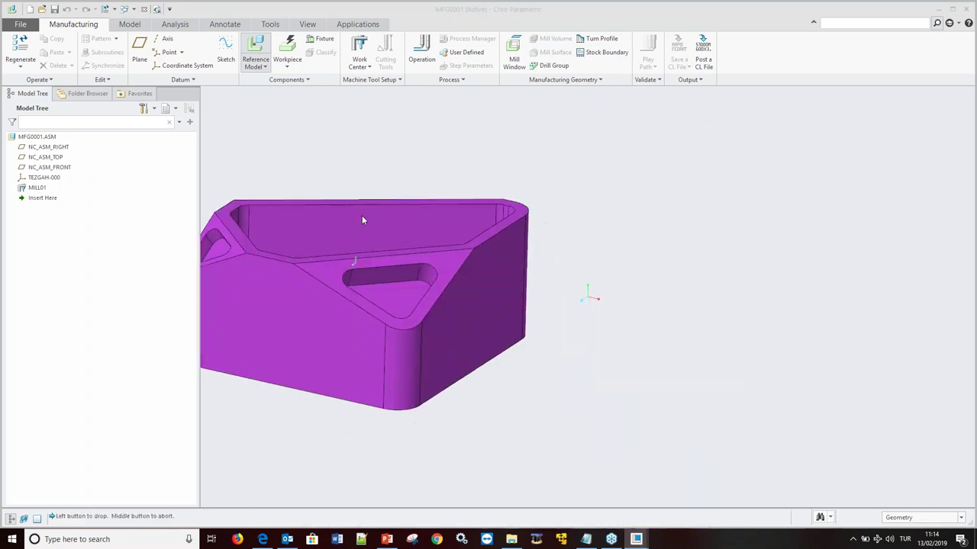
right_click(375, 162)
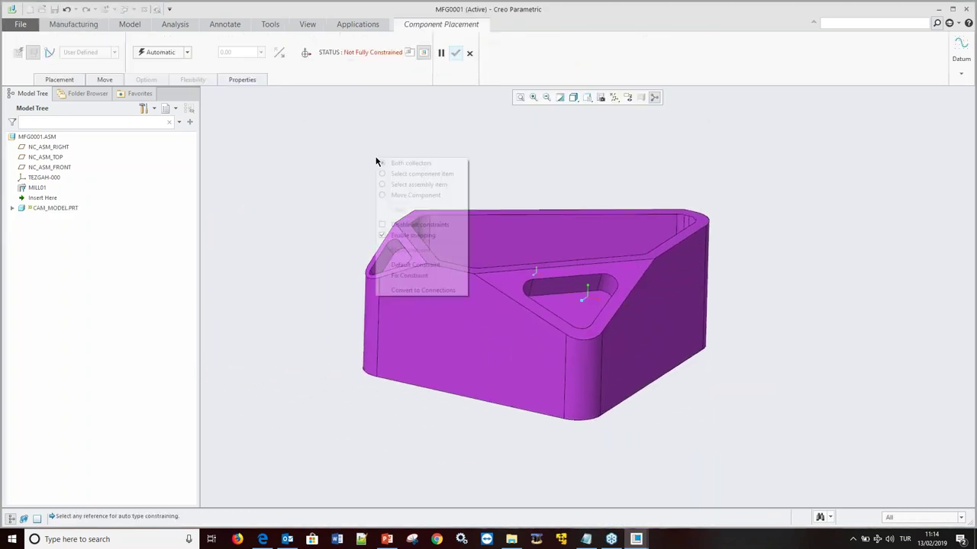
left_click(424, 265)
left_click(456, 54)
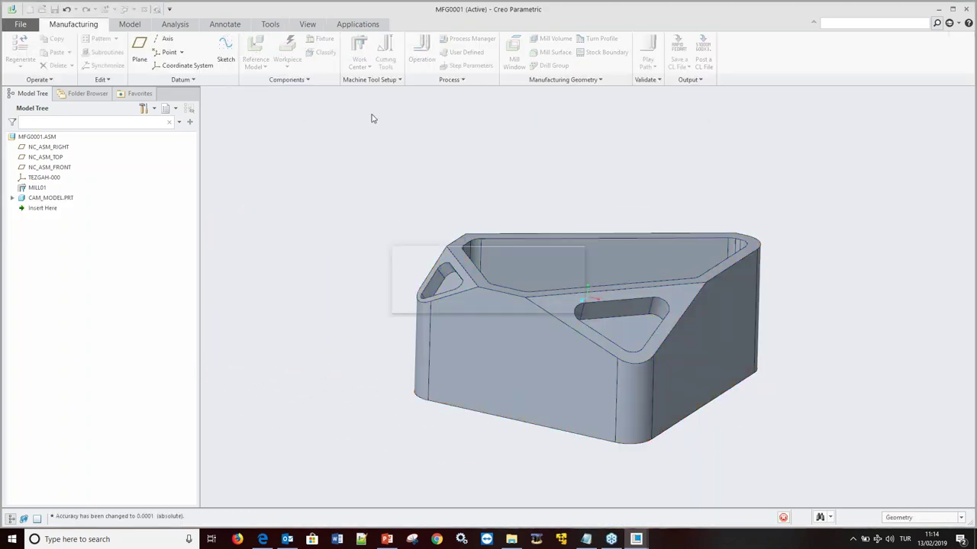
scroll(257, 256, "up", 3)
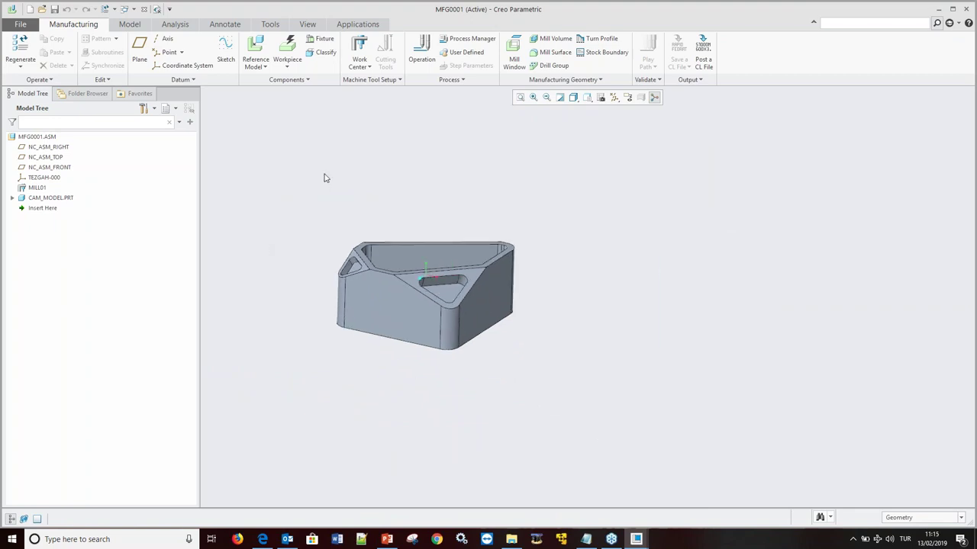
Create an automatic stock workpiece around the reference part and inspect it.
left_click(287, 49)
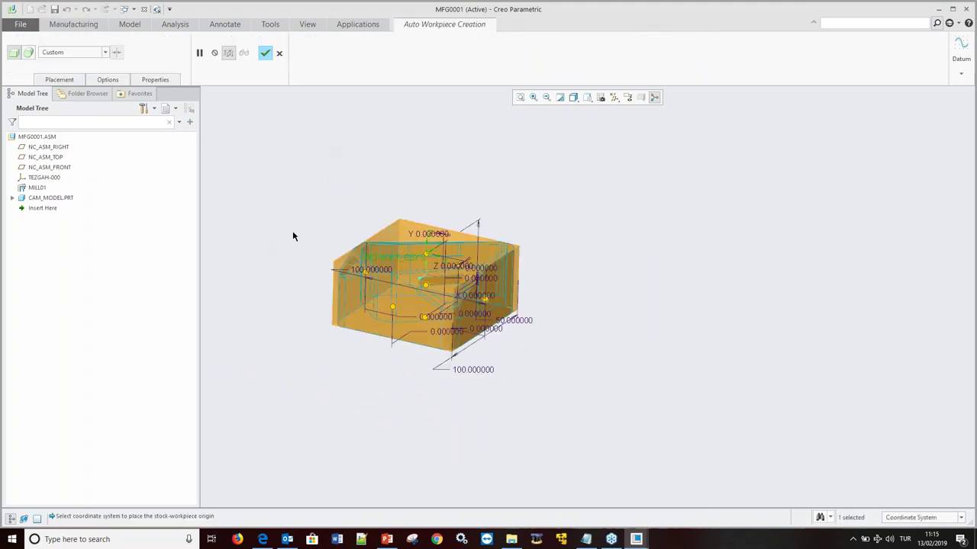
left_click(264, 53)
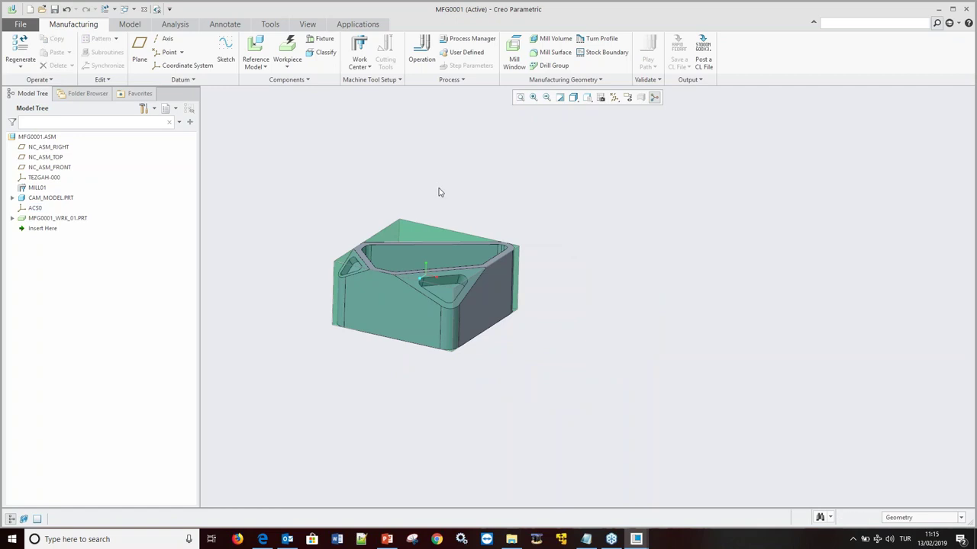
scroll(444, 204, "down", 3)
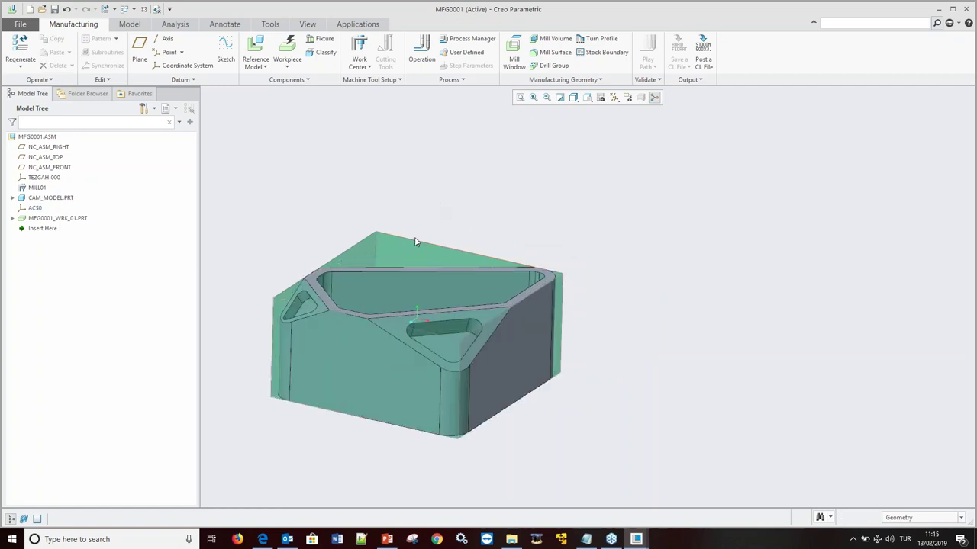
middle_click_drag(415, 242, 414, 315)
scroll(617, 266, "up", 2)
scroll(544, 277, "up", 2)
scroll(485, 230, "down", 3)
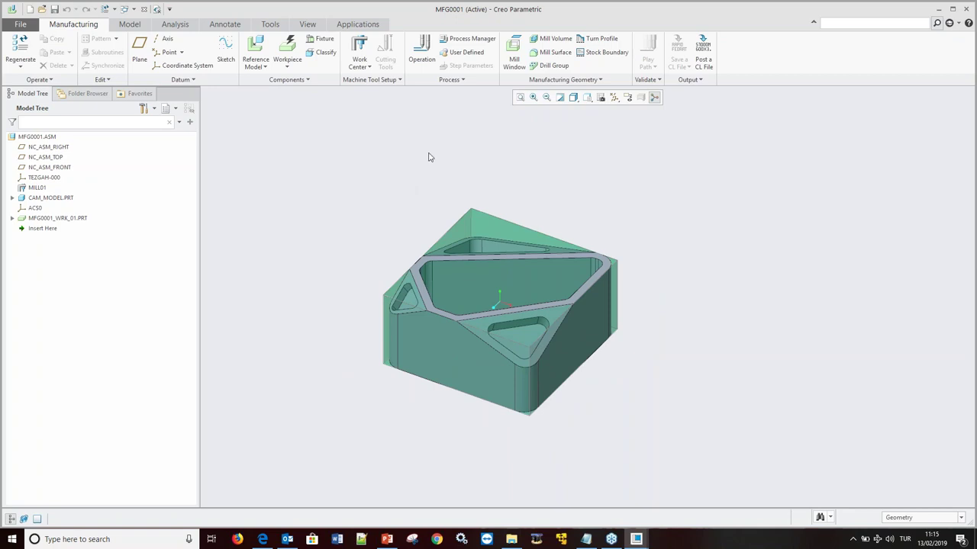
Turn on coordinate system display and start milling operation OP010.
left_click(614, 97)
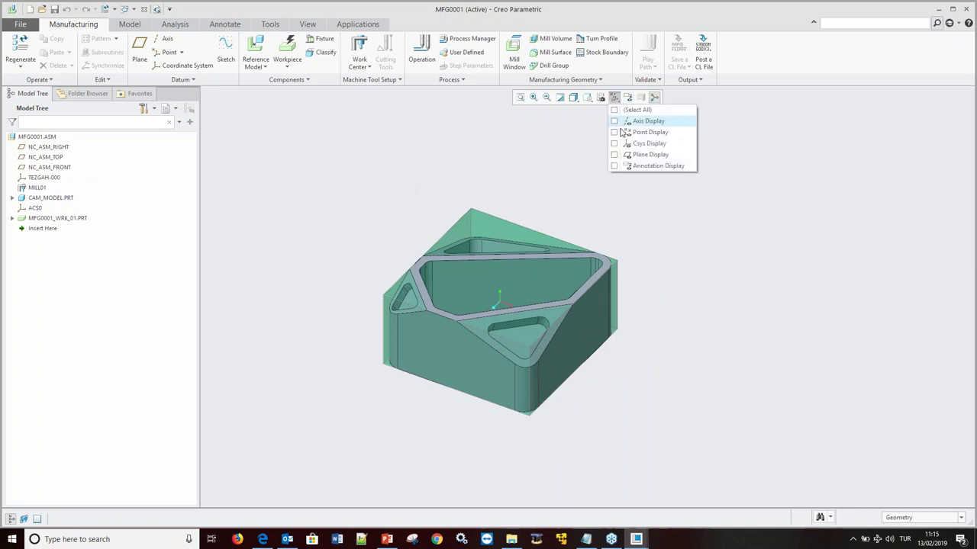
left_click(627, 144)
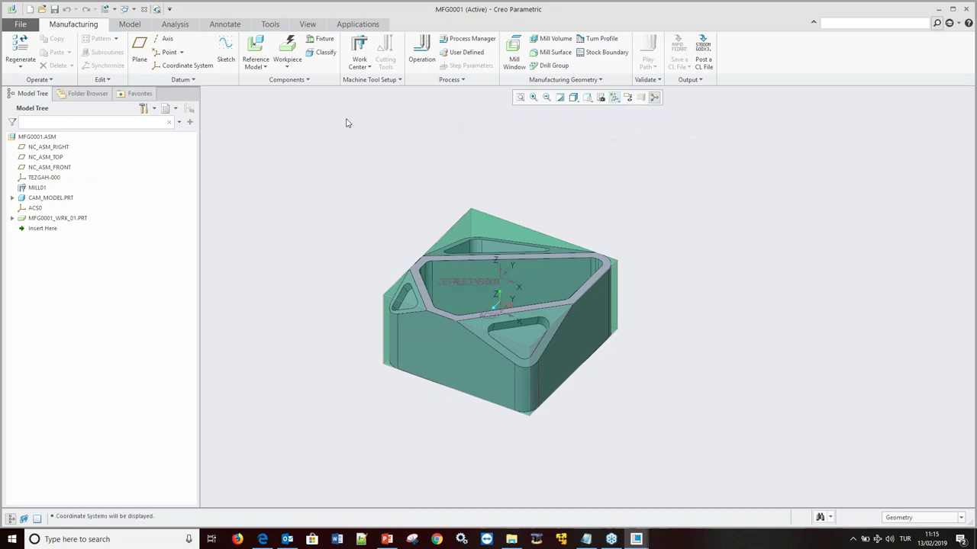
left_click(421, 50)
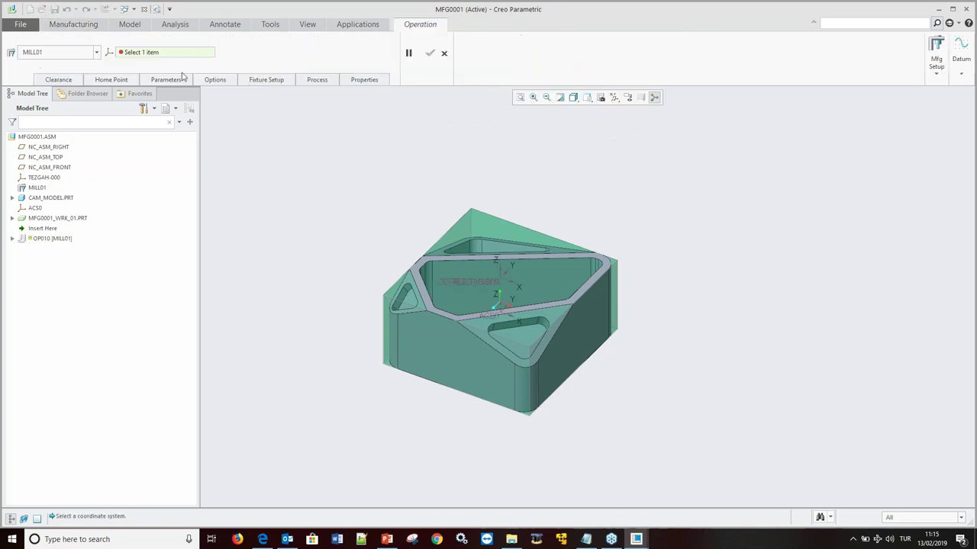
Give OP010 the TEZGAH-000 coordinate system and a retract plane 30 above the top face.
left_click(497, 283)
left_click(70, 82)
left_click(111, 110)
left_click(95, 129)
left_click(488, 241)
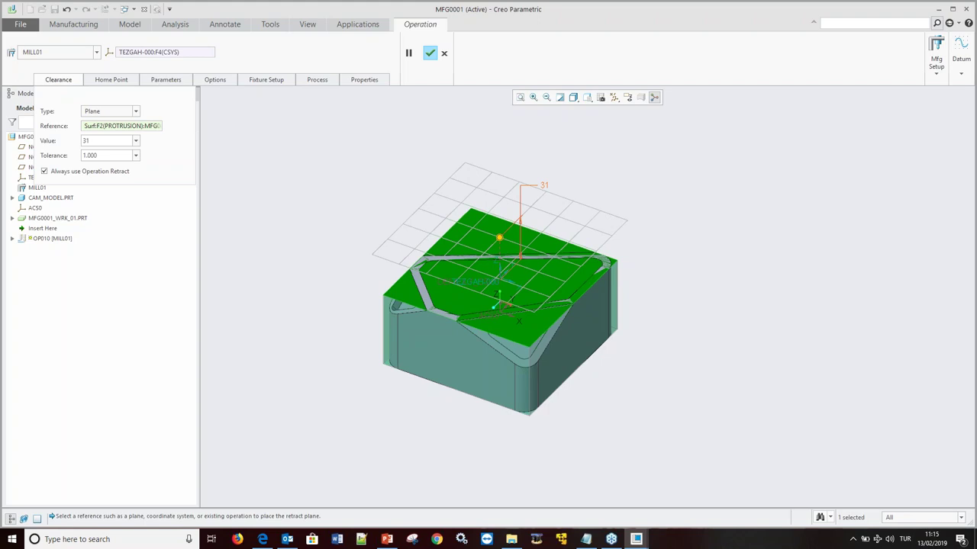
double_click(544, 185)
type("30")
key("Return")
Complete OP010, deselect it and return the model to standard orientation.
left_click(430, 54)
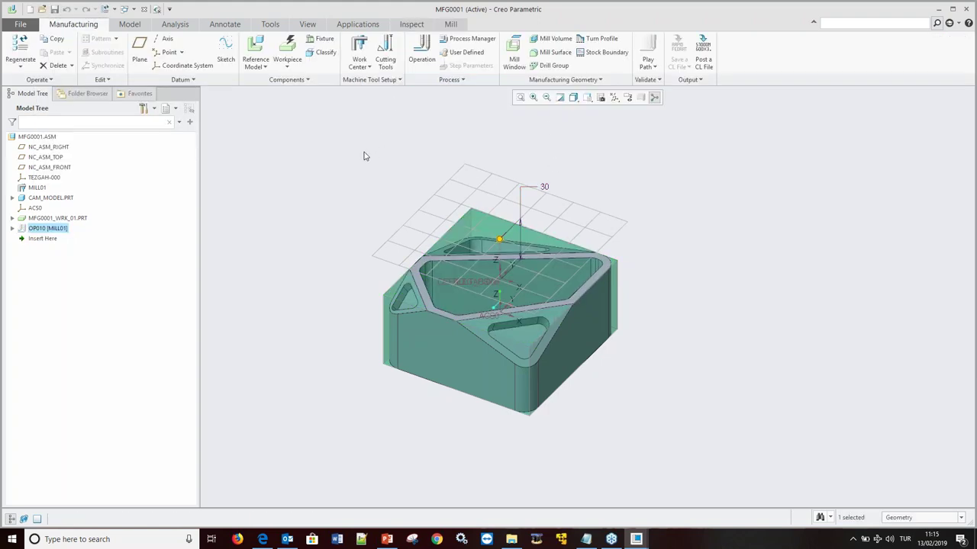
left_click(387, 135)
key("ctrl+d")
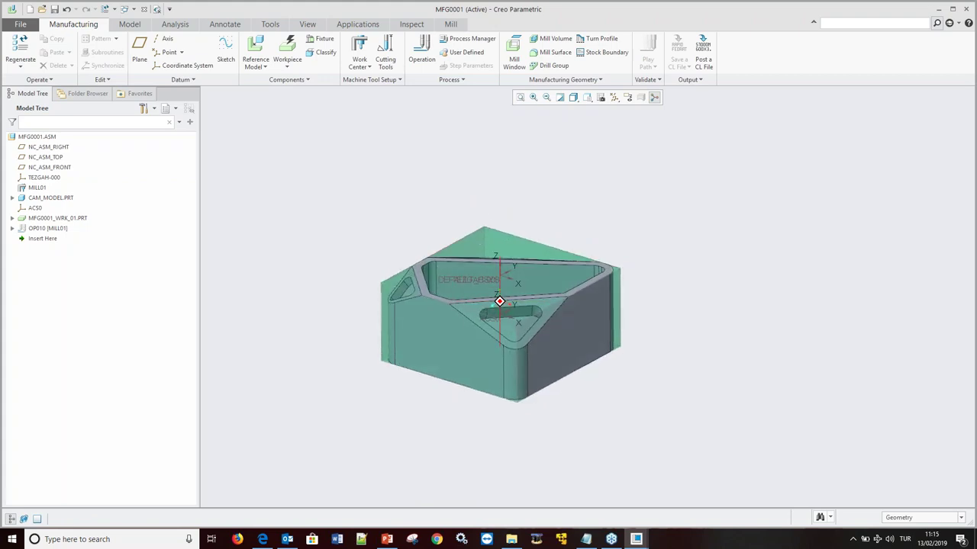
left_click(450, 23)
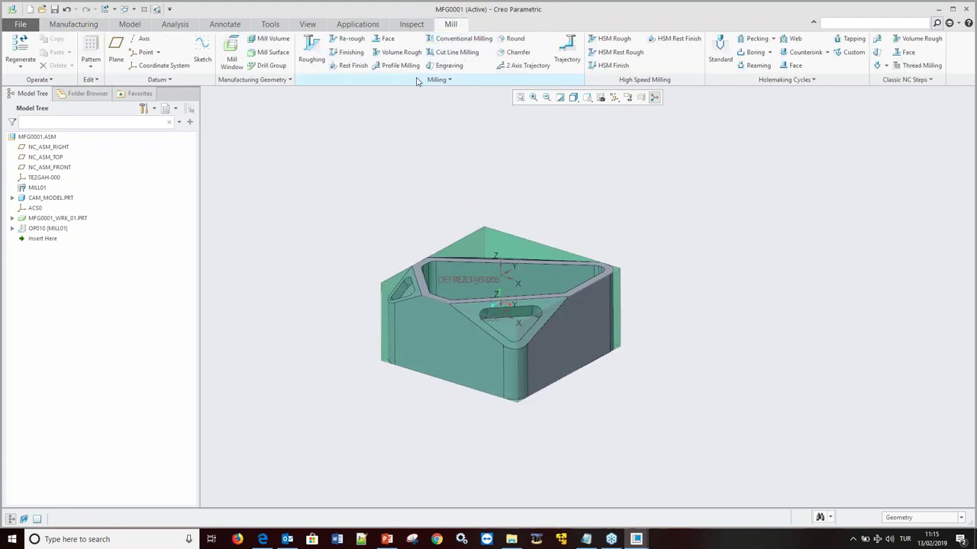
Start a roughing sequence with tool 04 : SF10_ISO50 and define Mill Window 1 on the top plane.
left_click(311, 49)
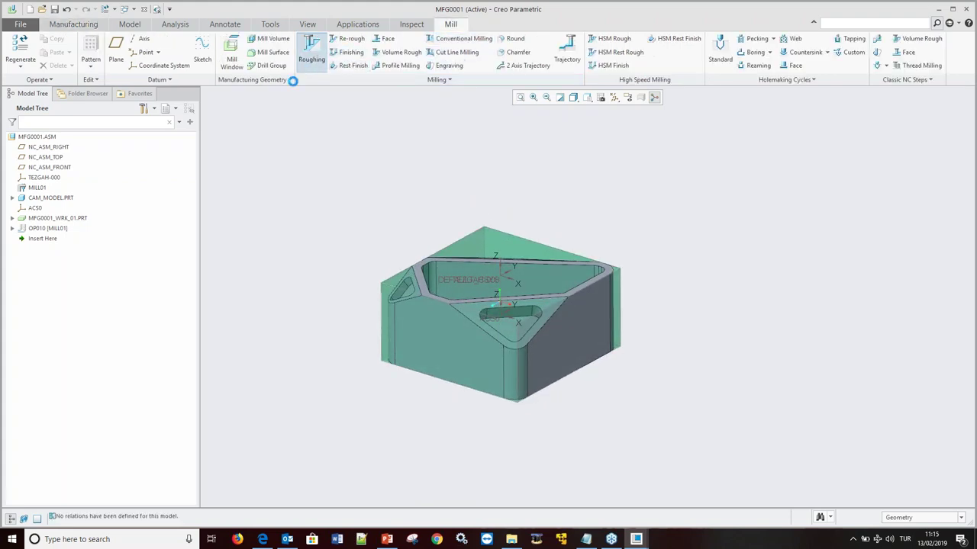
left_click(65, 54)
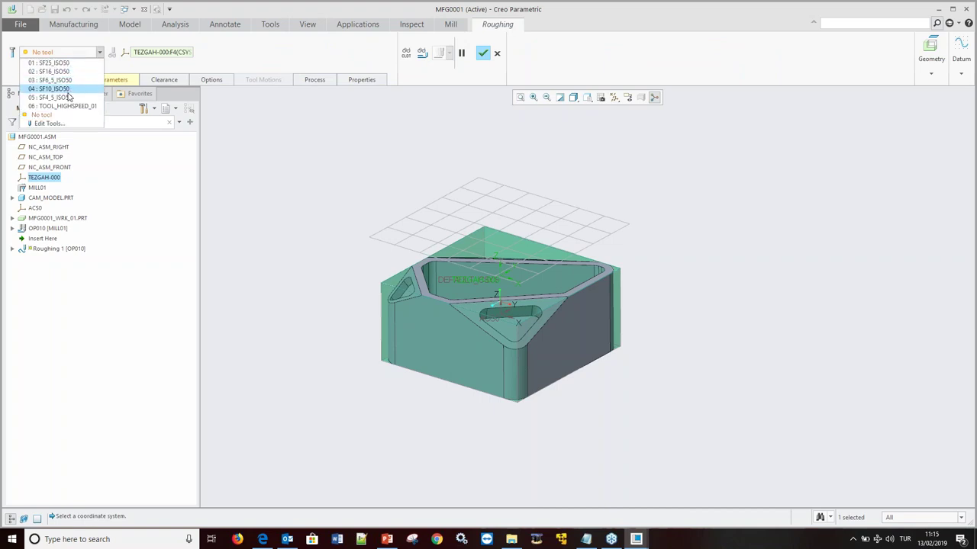
left_click(70, 89)
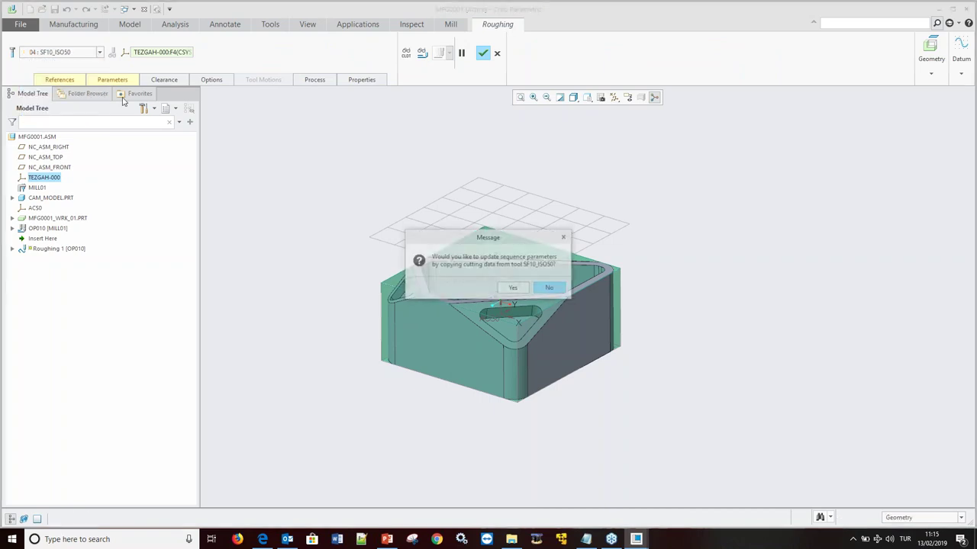
left_click(511, 288)
left_click(73, 80)
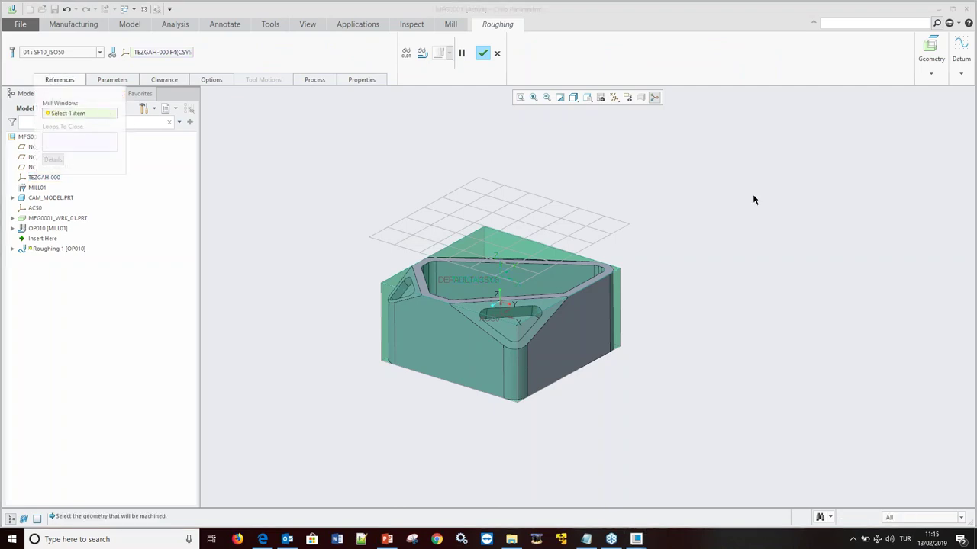
left_click(922, 50)
left_click(922, 94)
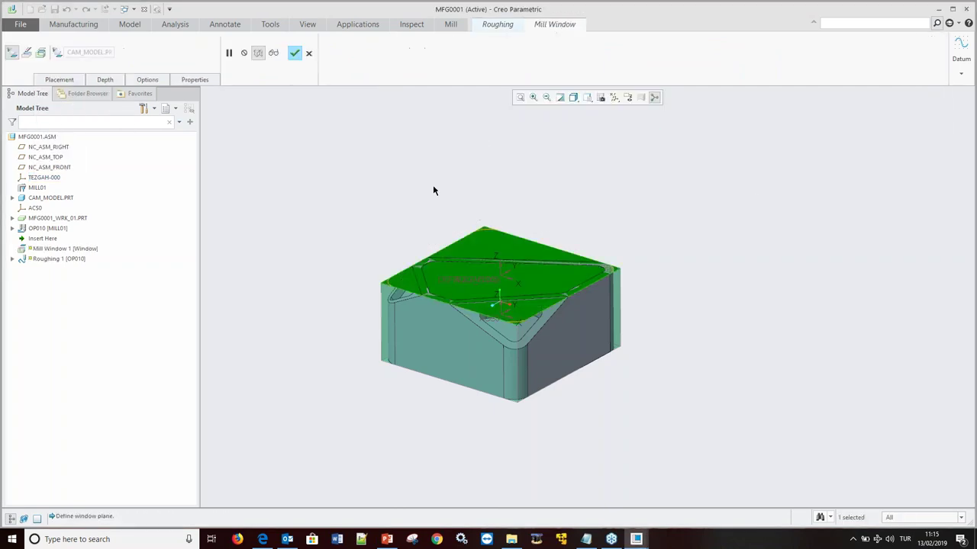
left_click(294, 53)
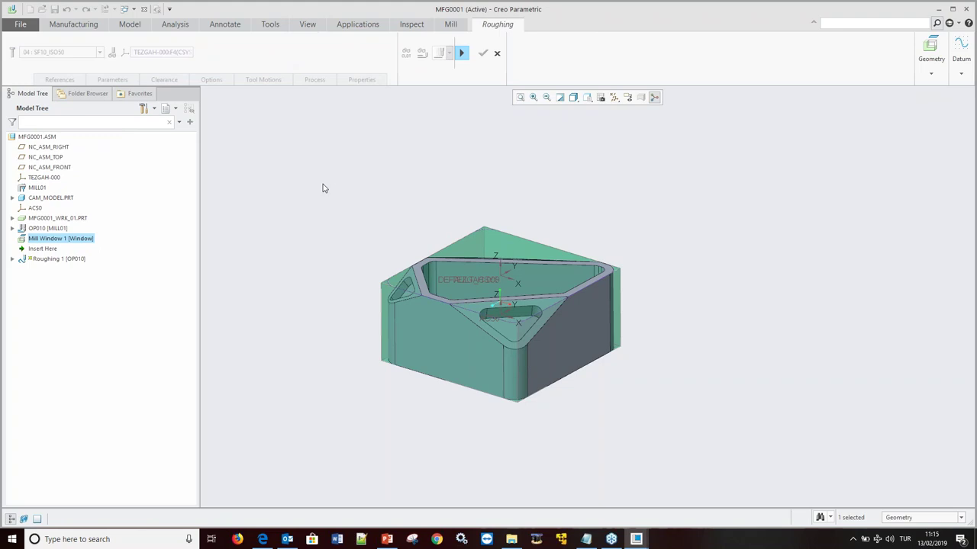
left_click(459, 54)
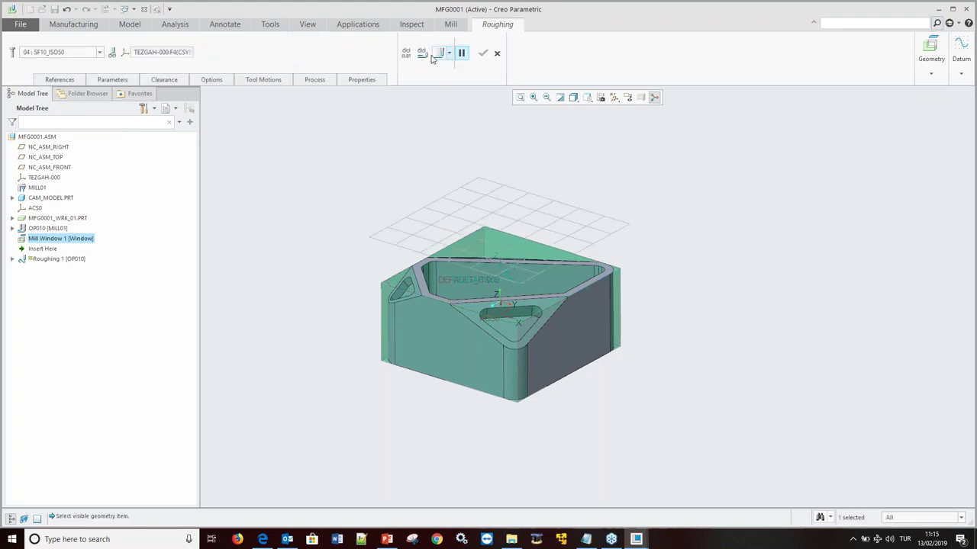
Set MAX_STEP_DEPTH 1 and both area scans to MAINTAIN_CUT_TYPE, then preview the toolpath.
left_click(110, 79)
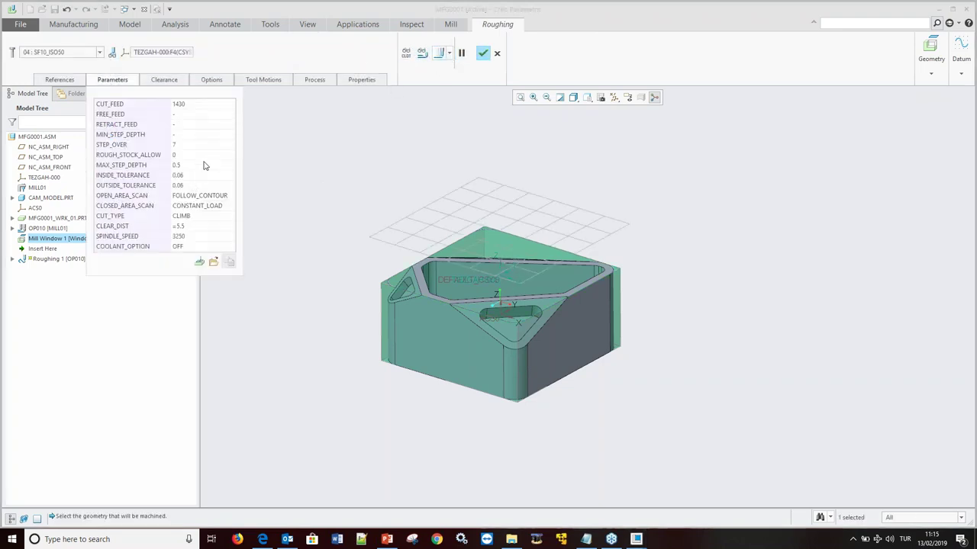
left_click(203, 165)
type("1")
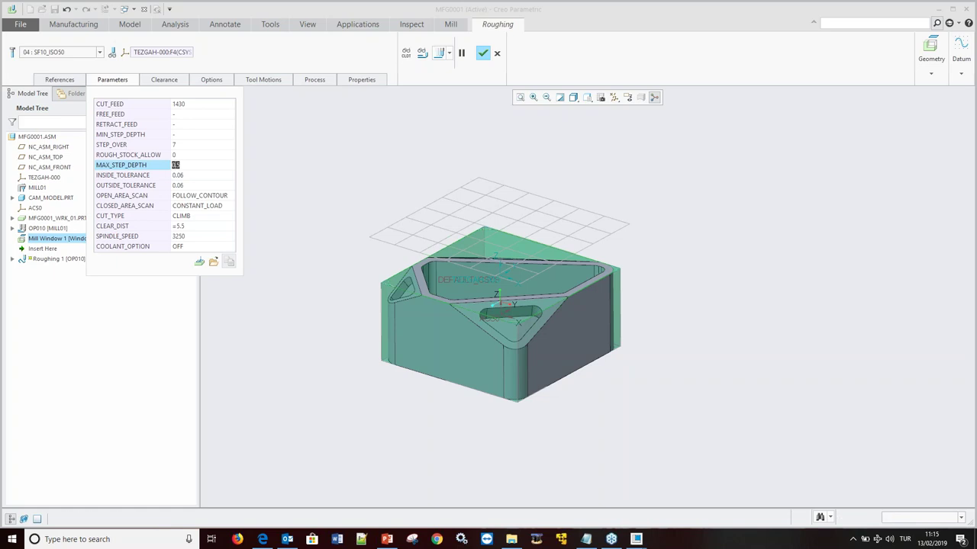
key("Return")
left_click(231, 197)
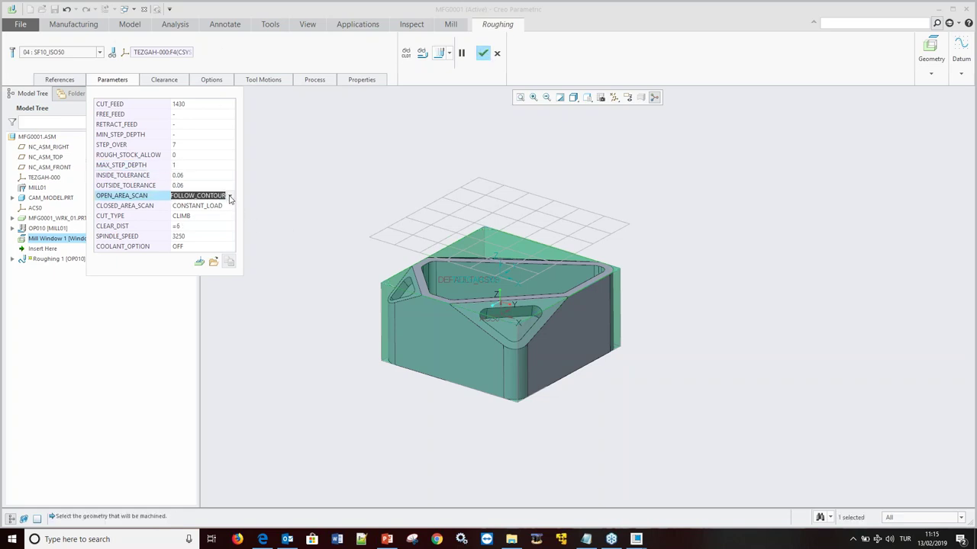
left_click(230, 196)
left_click(227, 222)
left_click(230, 206)
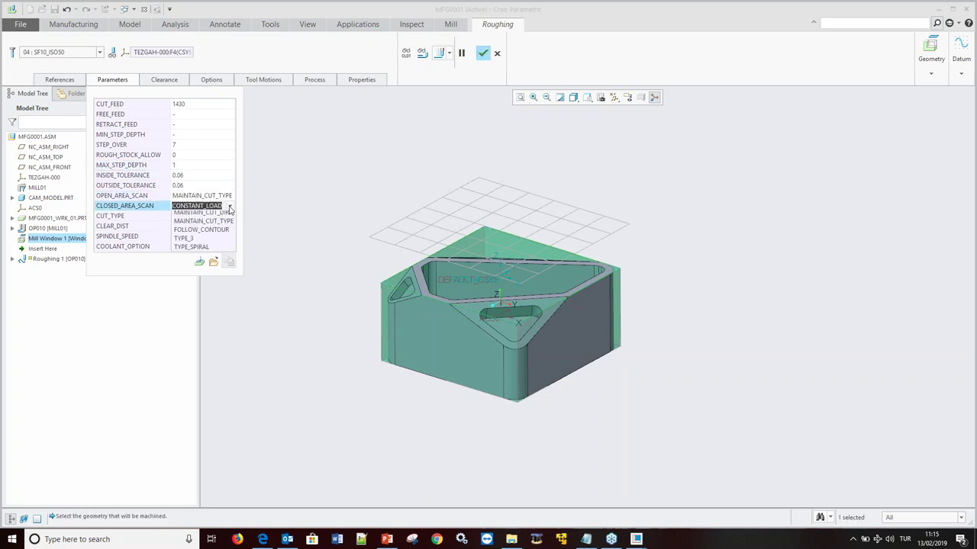
left_click(223, 234)
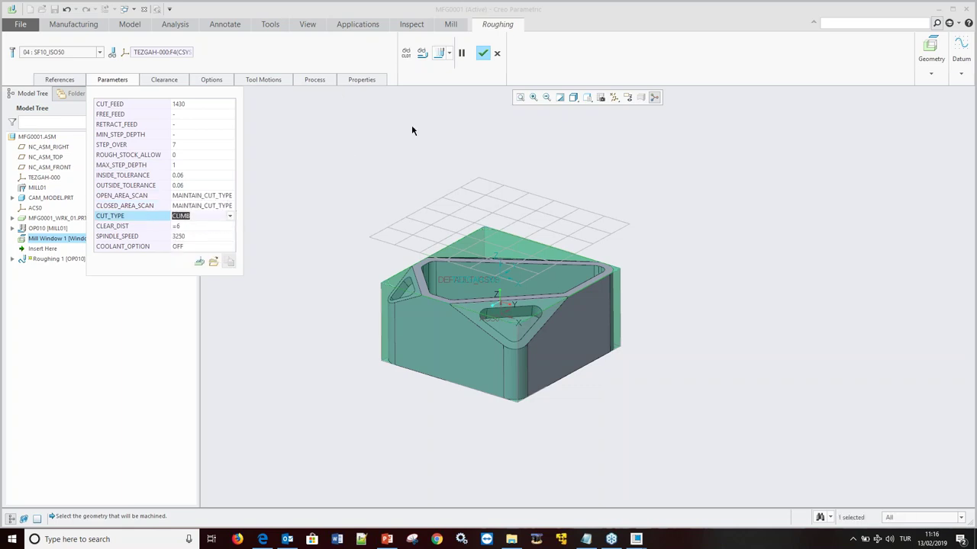
left_click(447, 58)
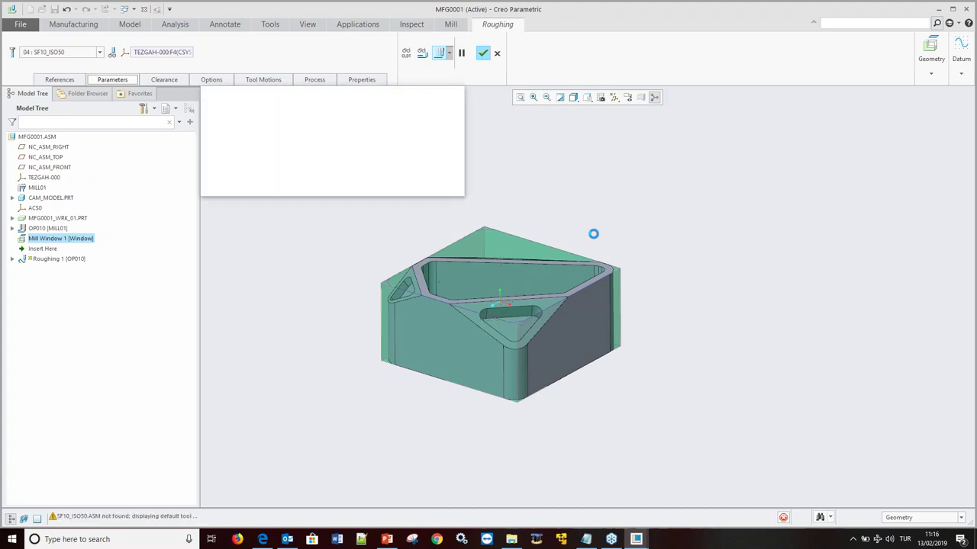
Play the Roughing 1 toolpath simulation, adjusting the display speed, then close it.
left_click(823, 473)
left_click(947, 411)
left_click(861, 474)
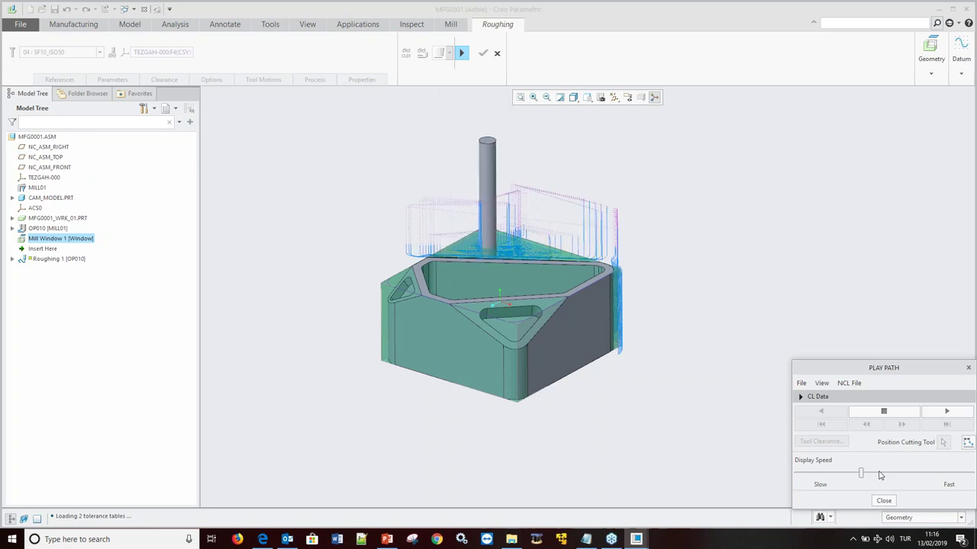
left_click(889, 474)
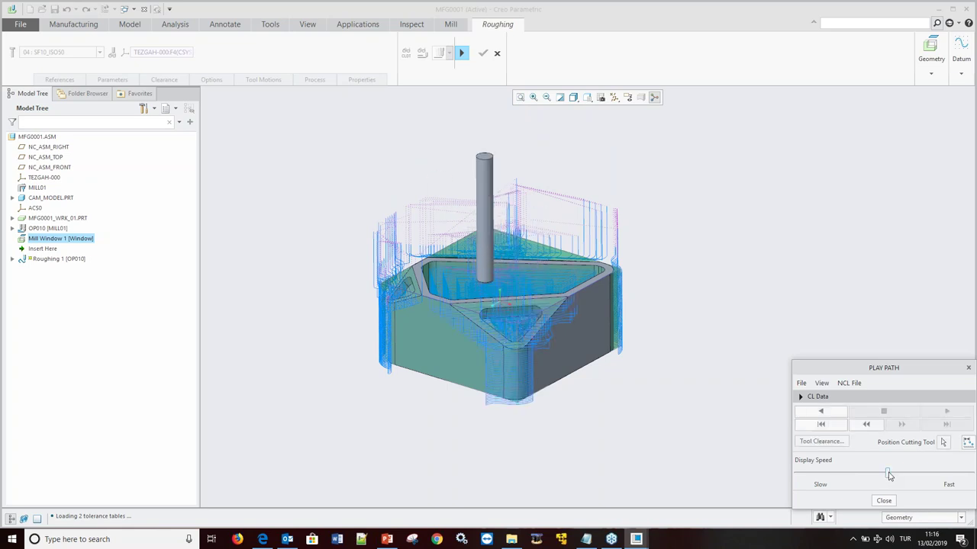
left_click(883, 502)
Finish Roughing 1 and orbit and zoom the part toward a top-down view.
left_click(484, 53)
mouse_move(511, 163)
middle_mouse_down()
mouse_move(538, 265)
mouse_move(503, 331)
mouse_move(492, 324)
middle_mouse_up()
scroll(503, 331, "down", 3)
scroll(511, 322, "down", 2)
scroll(500, 333, "down", 2)
Look normal to a face of the part and start the Roughing 2 sequence.
left_click(587, 98)
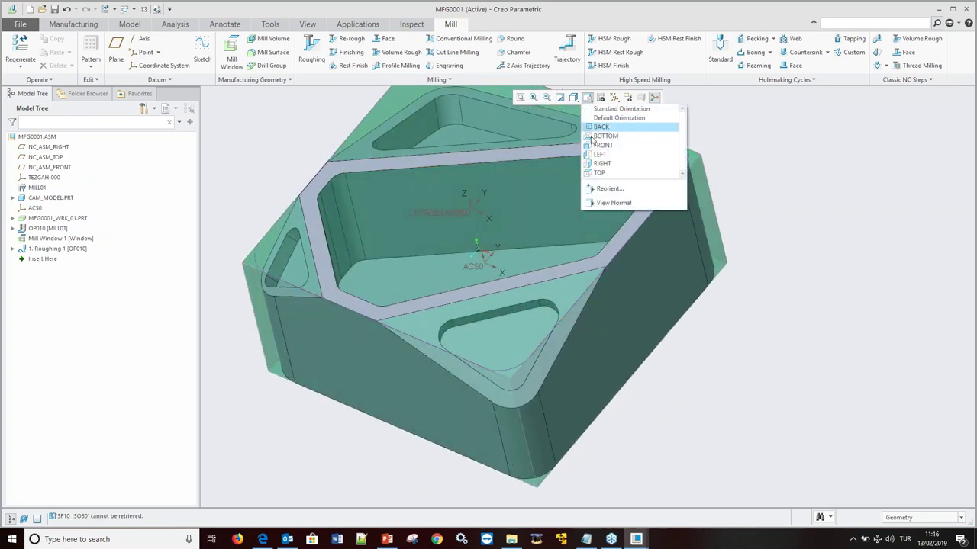
left_click(608, 203)
left_click(516, 200)
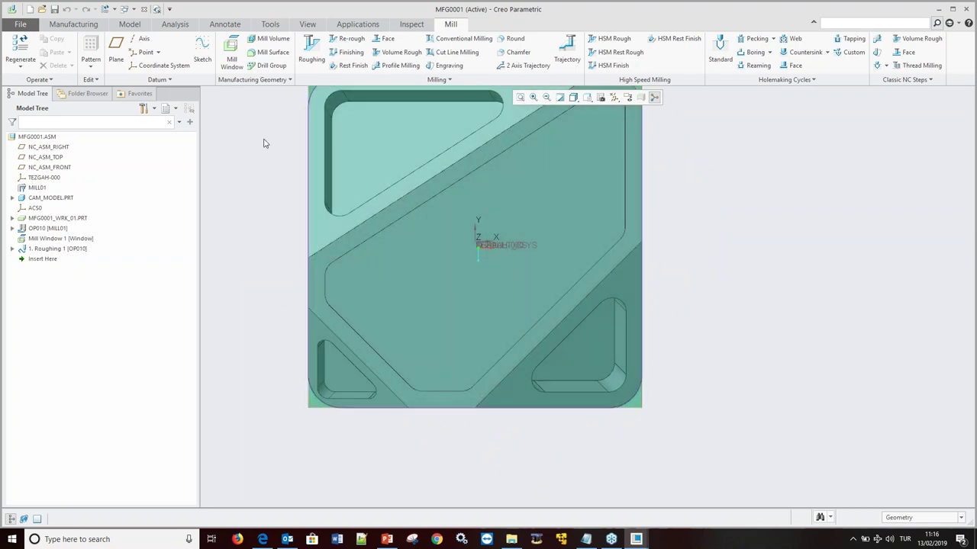
left_click(309, 47)
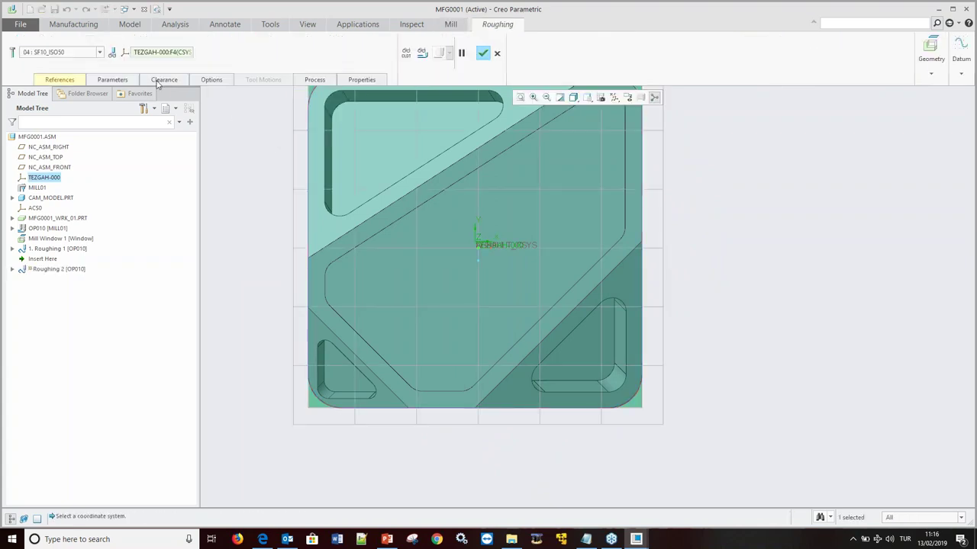
Reset to the default view, then look straight onto the angled chamfer face.
key("ctrl+d")
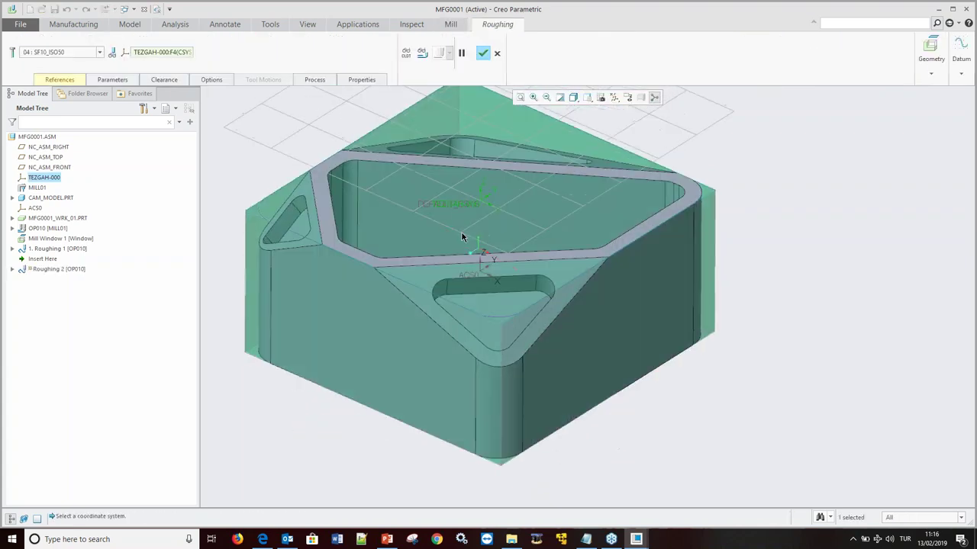
left_click(588, 101)
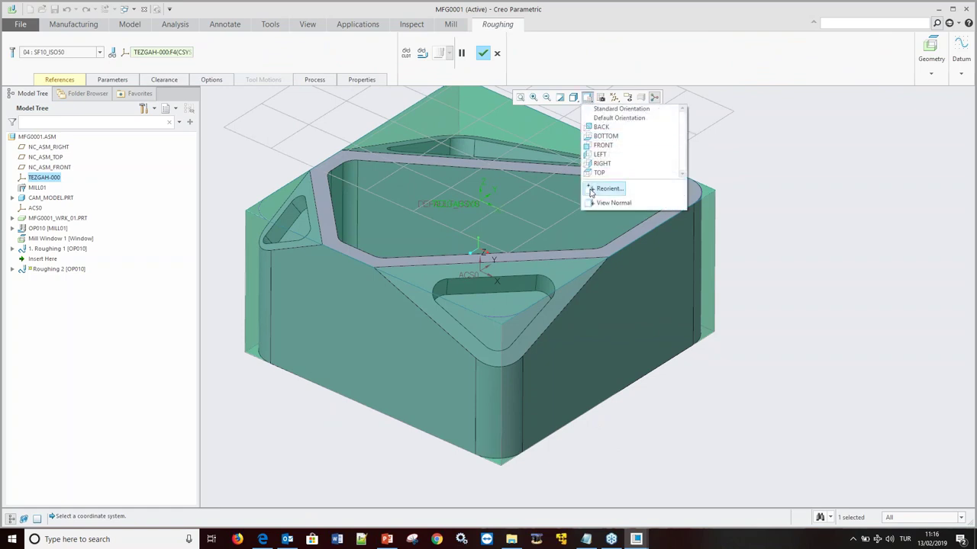
left_click(606, 203)
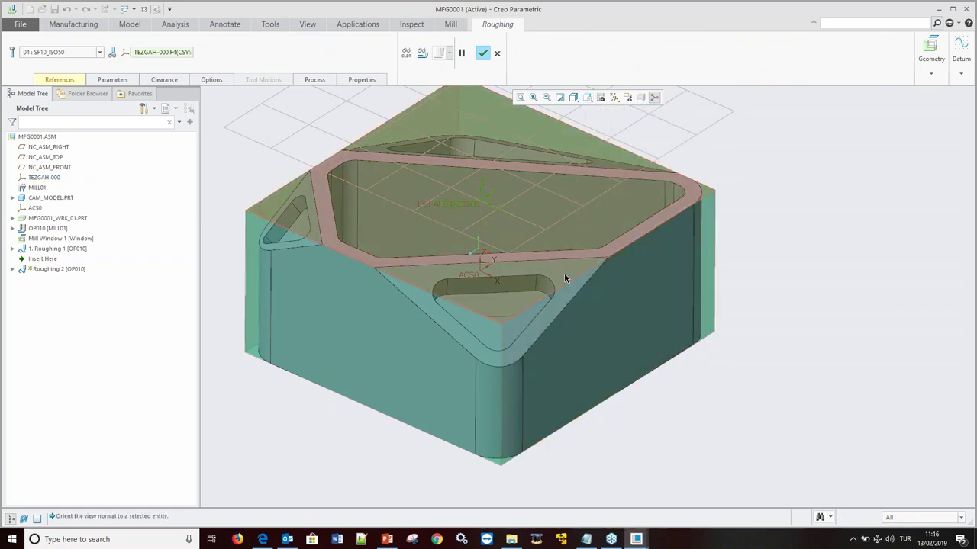
left_click(422, 280)
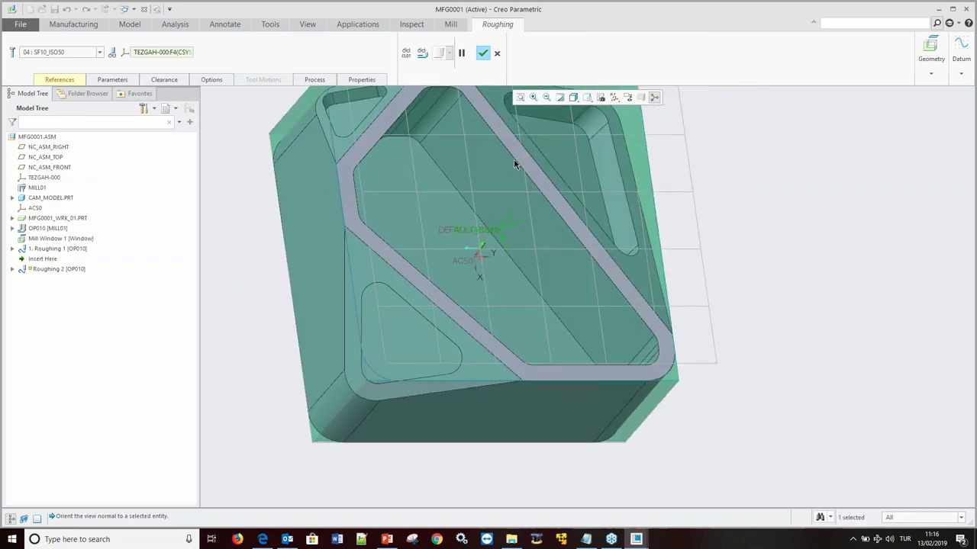
left_click(961, 73)
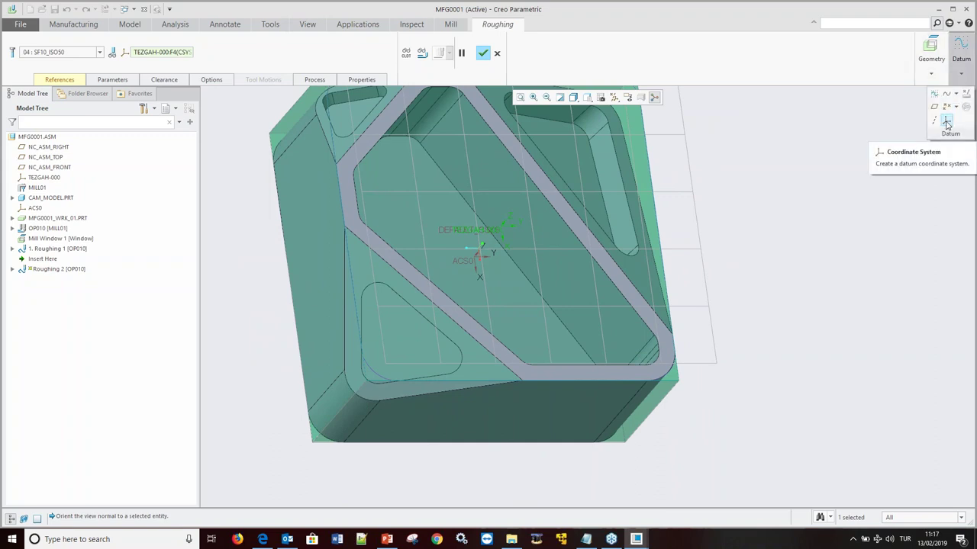
Create coordinate system ACS1 from TEZGAH-000 with its Z axis normal to the screen.
left_click(946, 122)
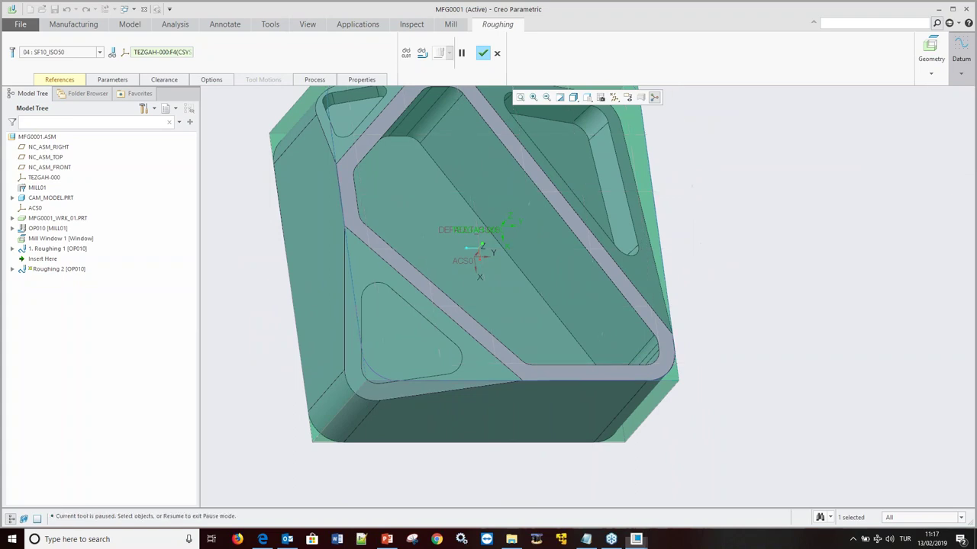
left_click(498, 227)
left_click(888, 119)
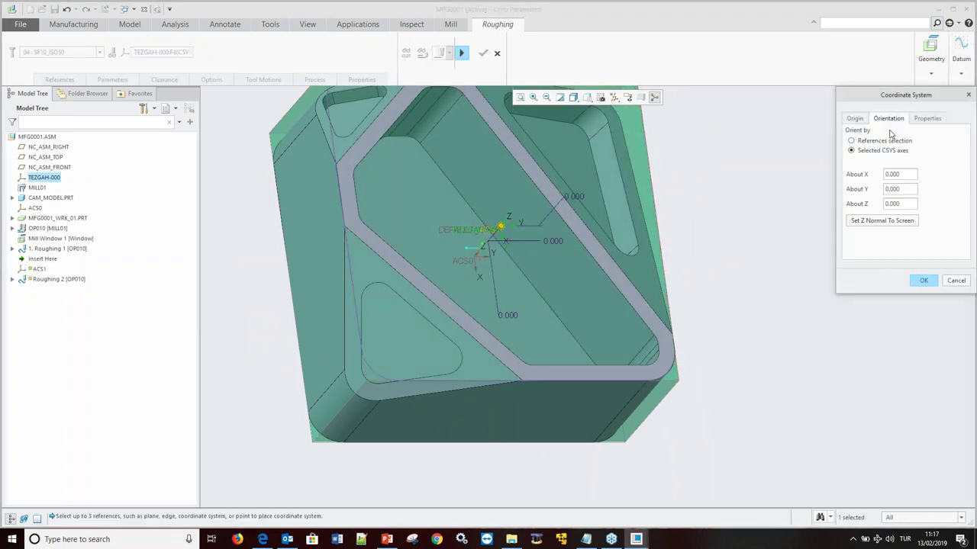
left_click(878, 223)
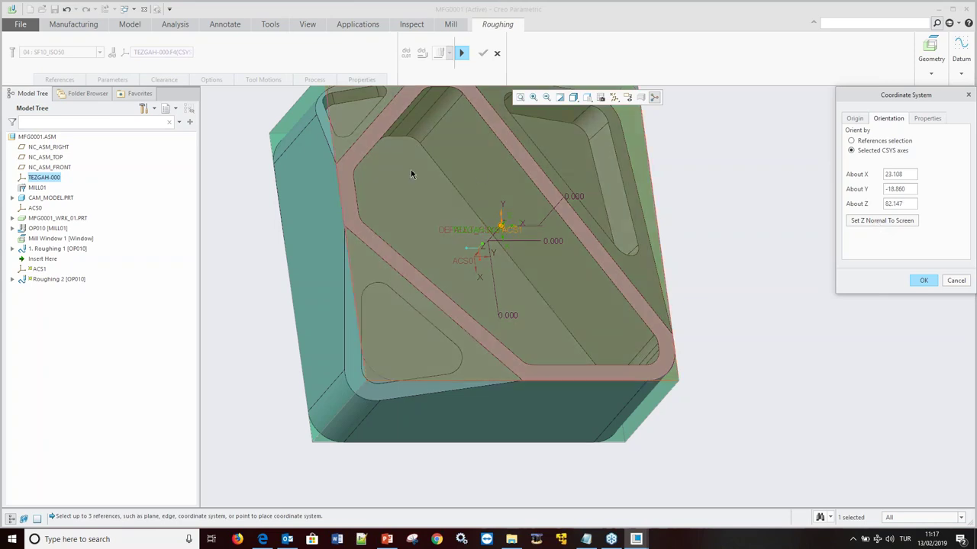
left_click(921, 280)
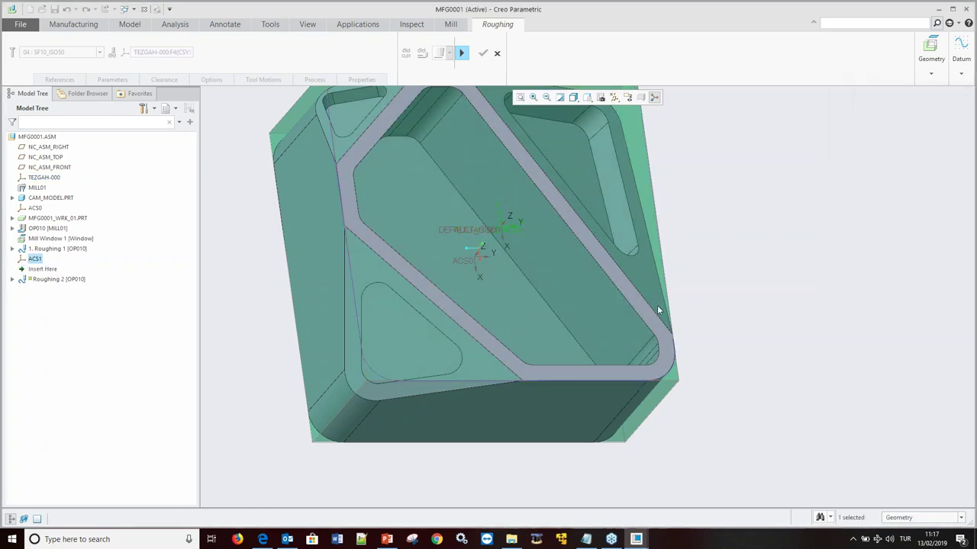
Use ACS1 as Roughing 2's coordinate system, with the retract plane 30 from ACS1.
left_click(462, 54)
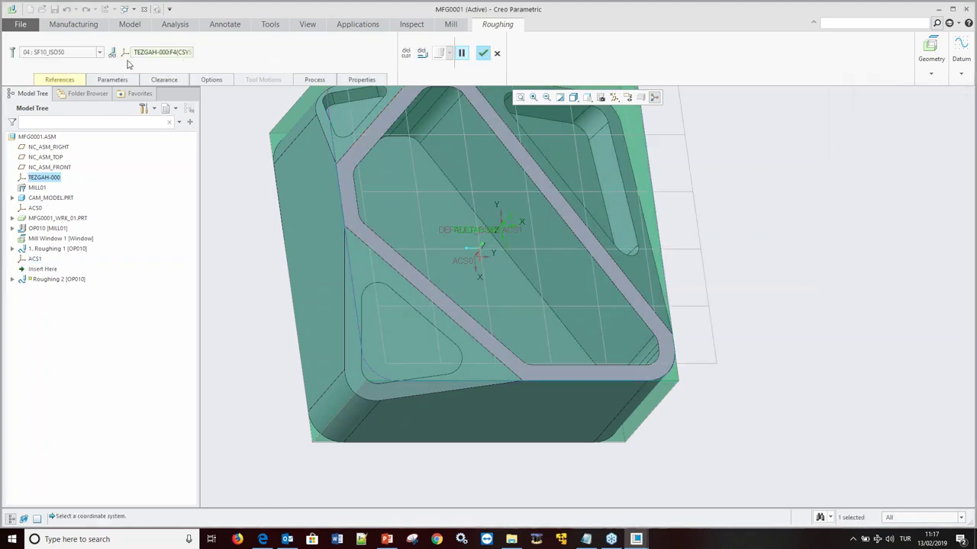
left_click(36, 259)
left_click(164, 79)
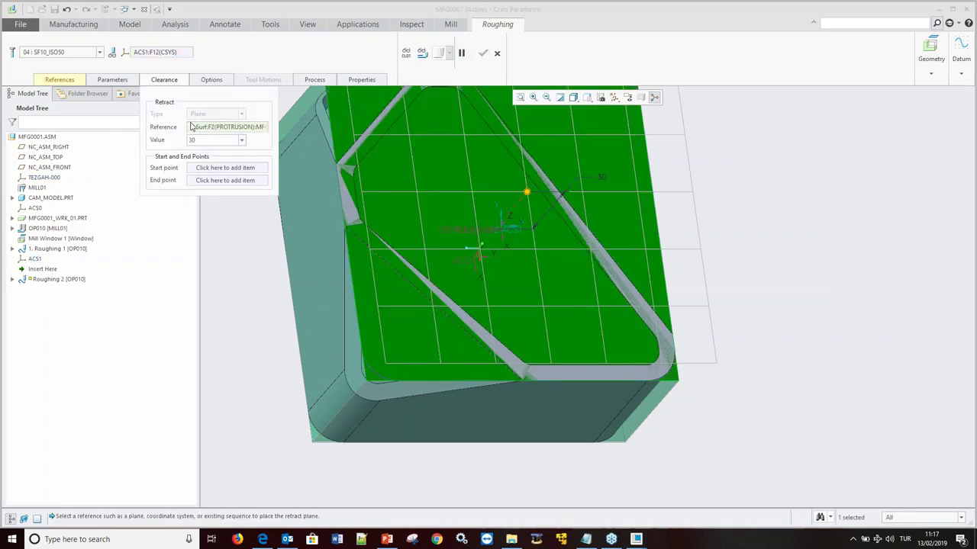
mouse_move(533, 220)
middle_mouse_down()
mouse_move(575, 191)
mouse_move(536, 213)
middle_mouse_up()
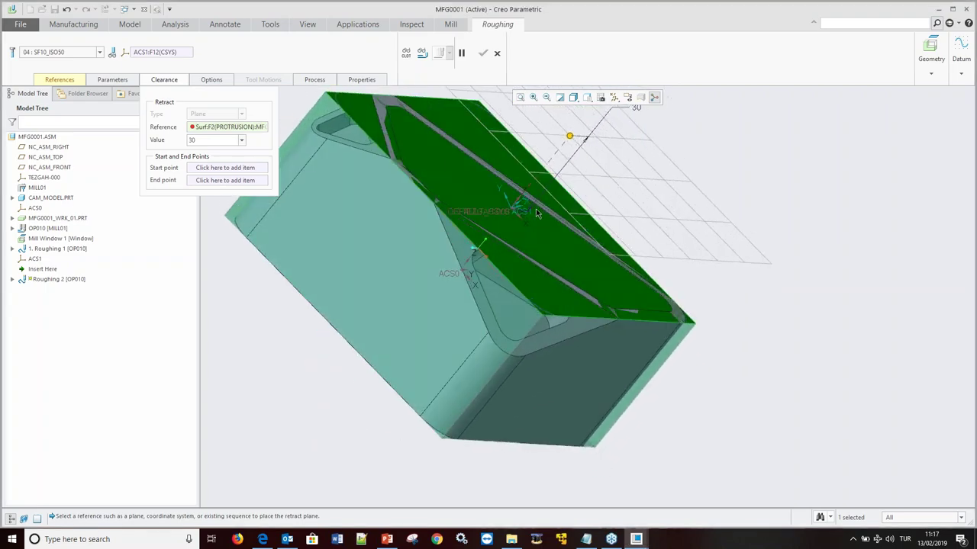
left_click(518, 216)
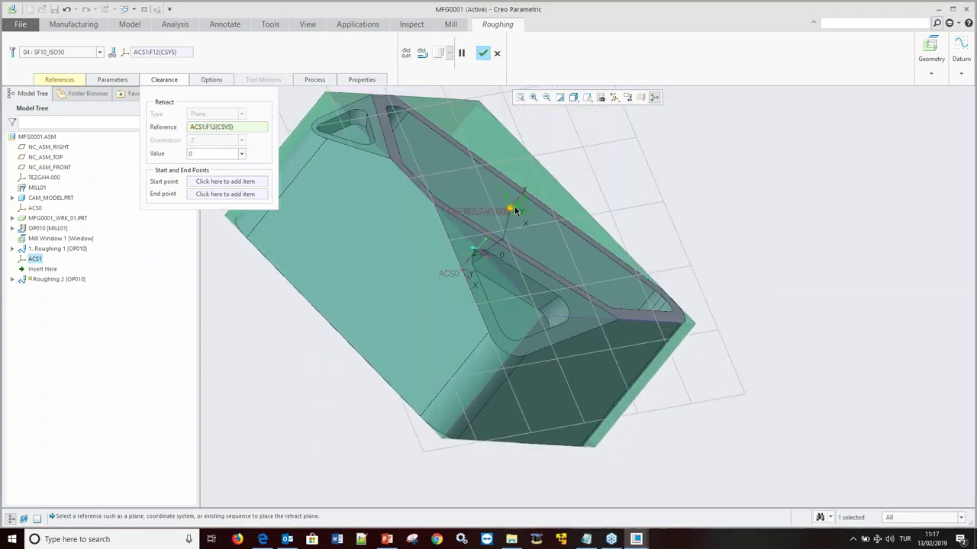
left_click_drag(527, 207, 611, 162)
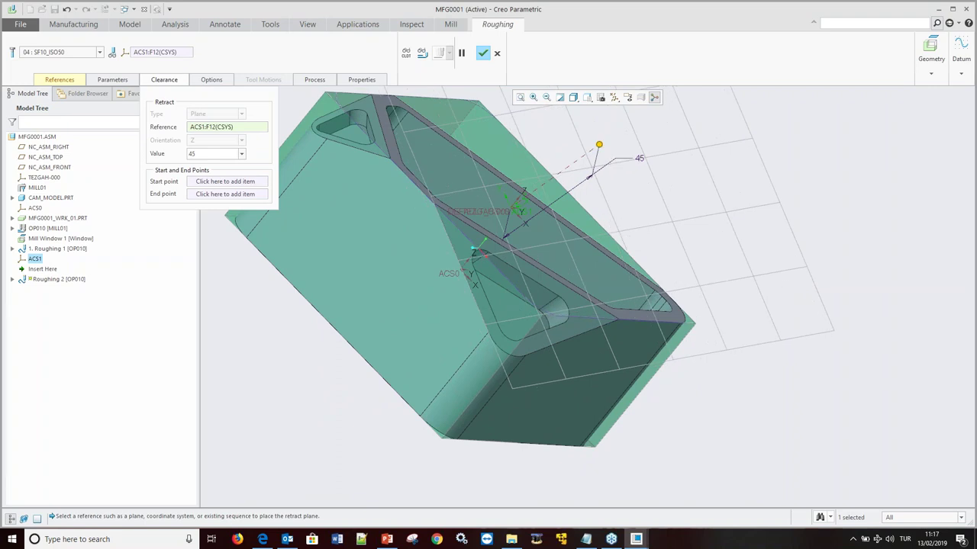
double_click(206, 153)
type("30")
key("Return")
left_click(64, 79)
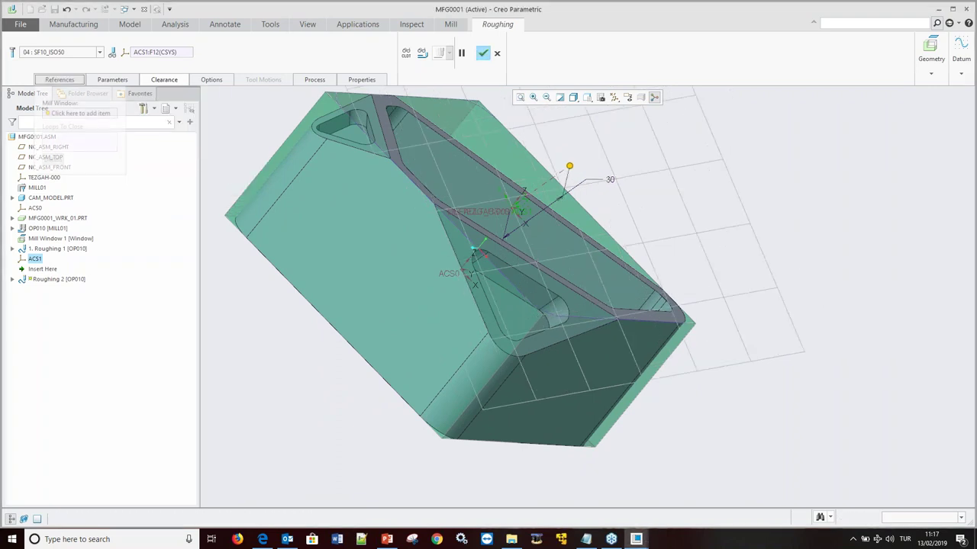
Start a new mill window sketched on the chamfer pocket face, adding a vertex reference.
left_click(931, 53)
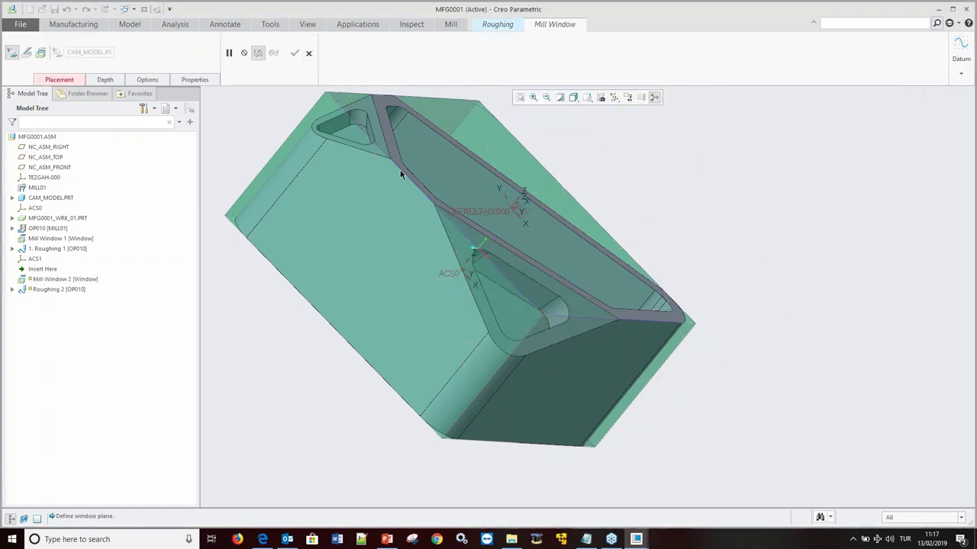
left_click(79, 82)
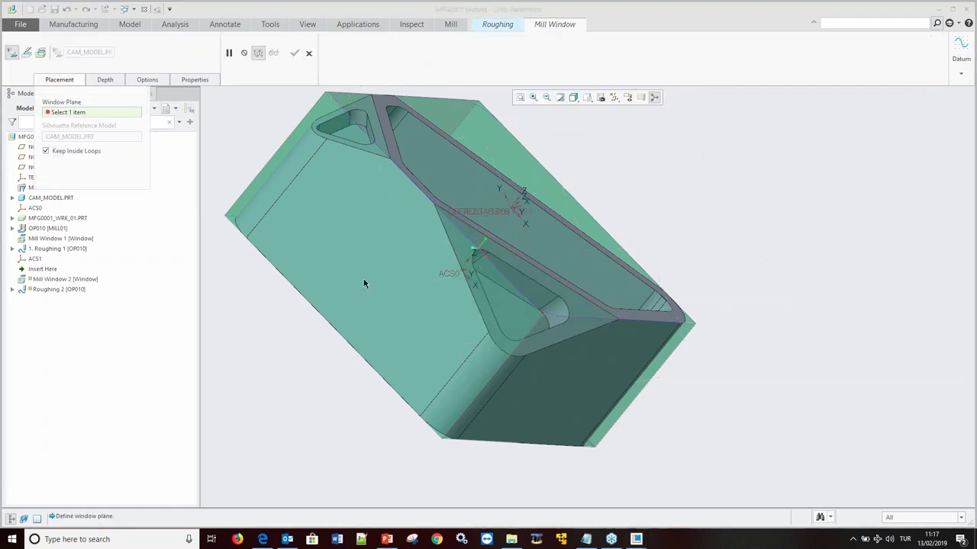
left_click(476, 285)
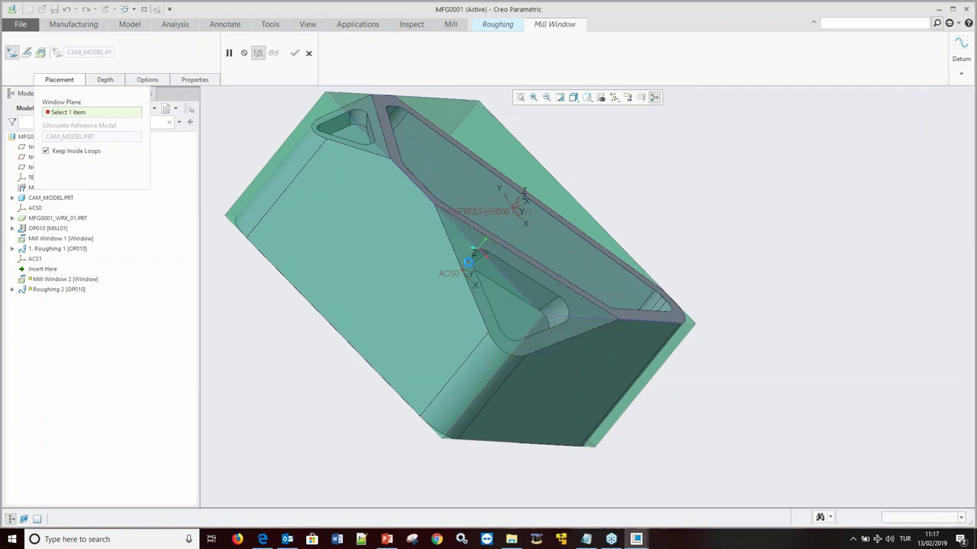
left_click(27, 51)
left_click(58, 53)
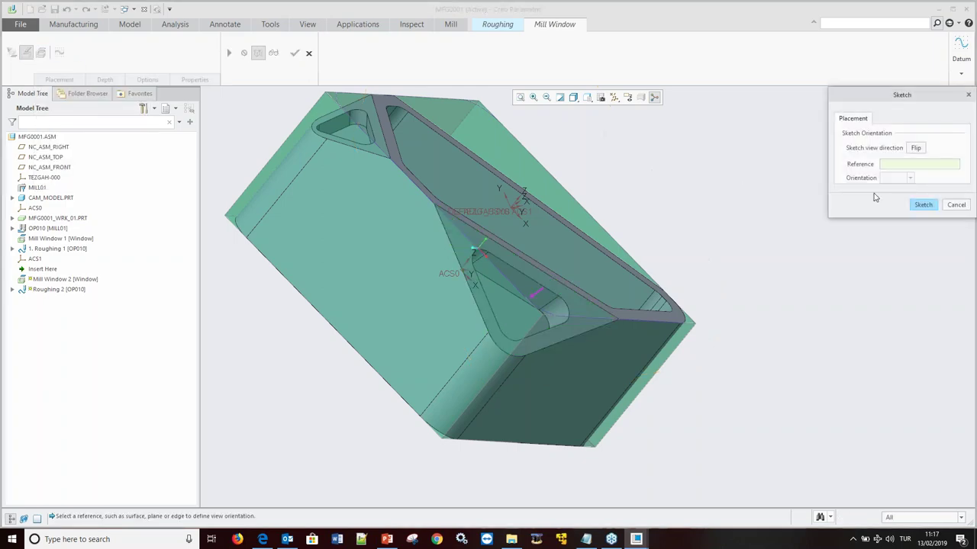
left_click(923, 205)
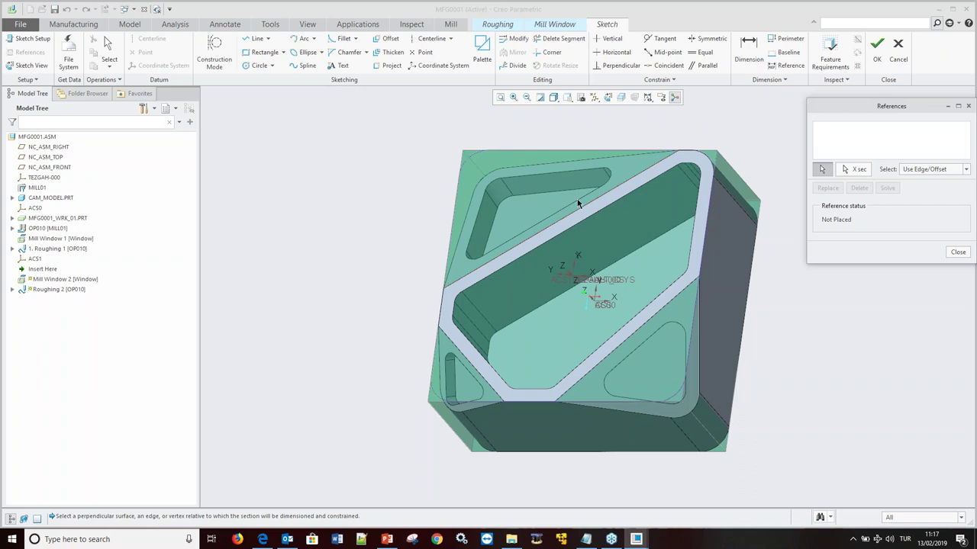
left_click(610, 377)
left_click(958, 260)
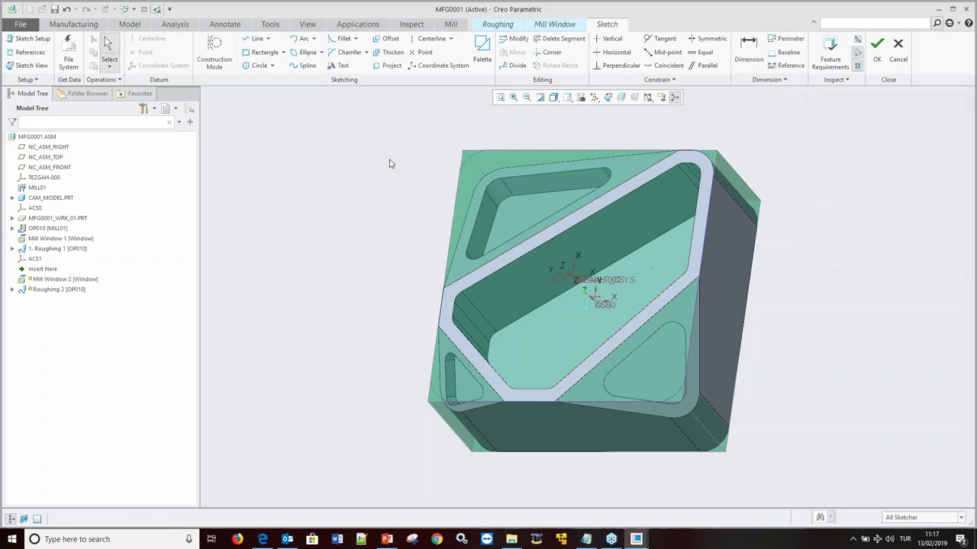
Project the triangular pocket's arc, diagonal, wall and bottom edges into the sketch.
left_click(387, 64)
left_click(608, 385)
left_click(641, 349)
left_click(679, 331)
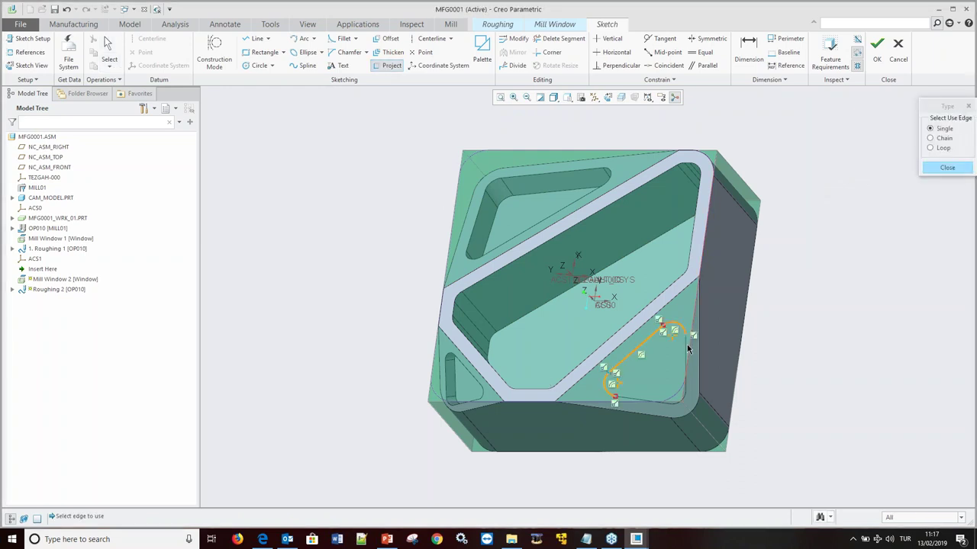
left_click(683, 359)
left_click(685, 398)
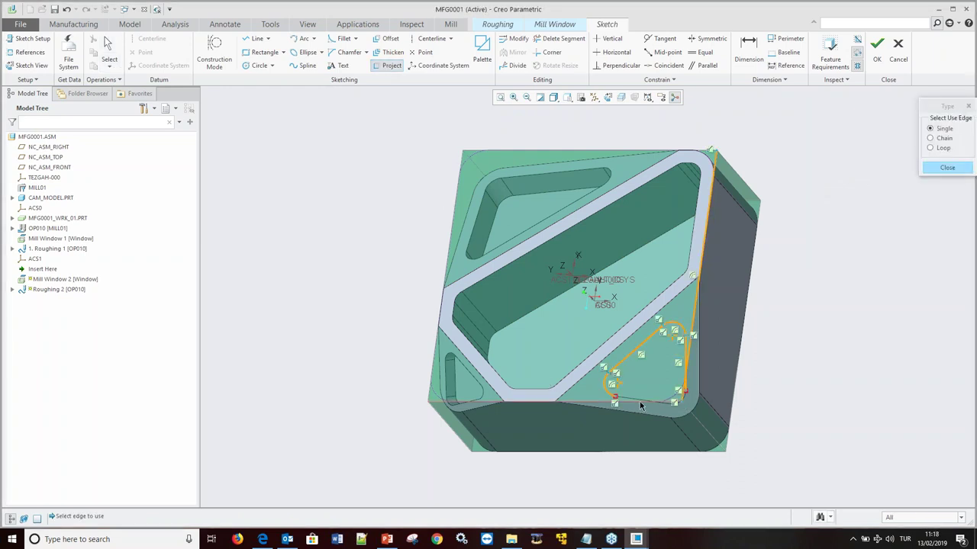
scroll(643, 405, "up", 3)
left_click(615, 388)
left_click(701, 405)
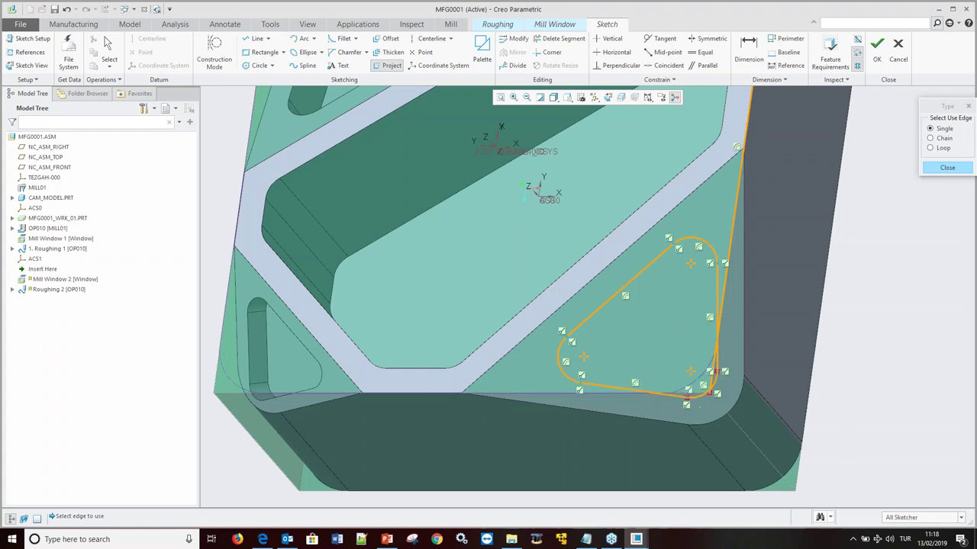
middle_click(775, 354)
Delete the stray projected line, accept the sketch and confirm Mill Window 2.
left_click(726, 292)
key("Delete")
left_click(877, 48)
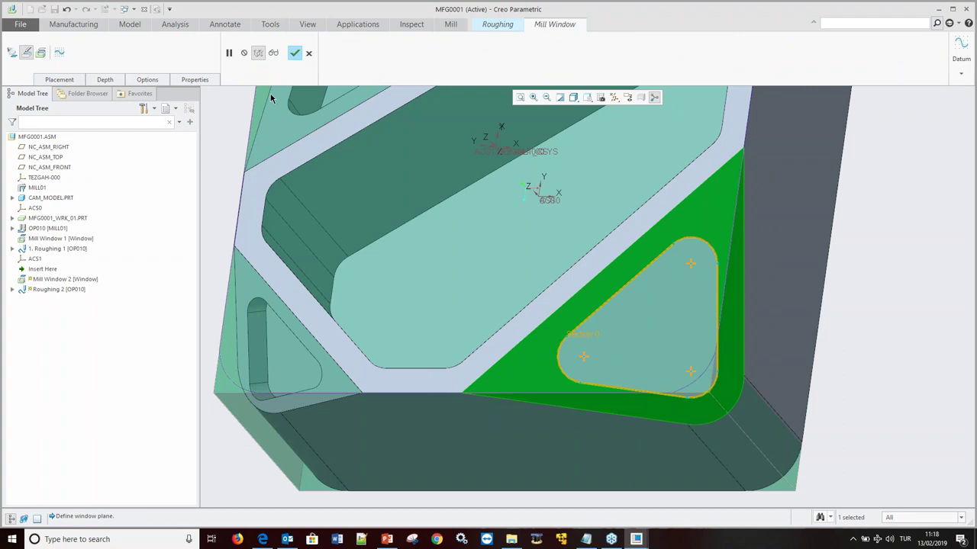
left_click(295, 53)
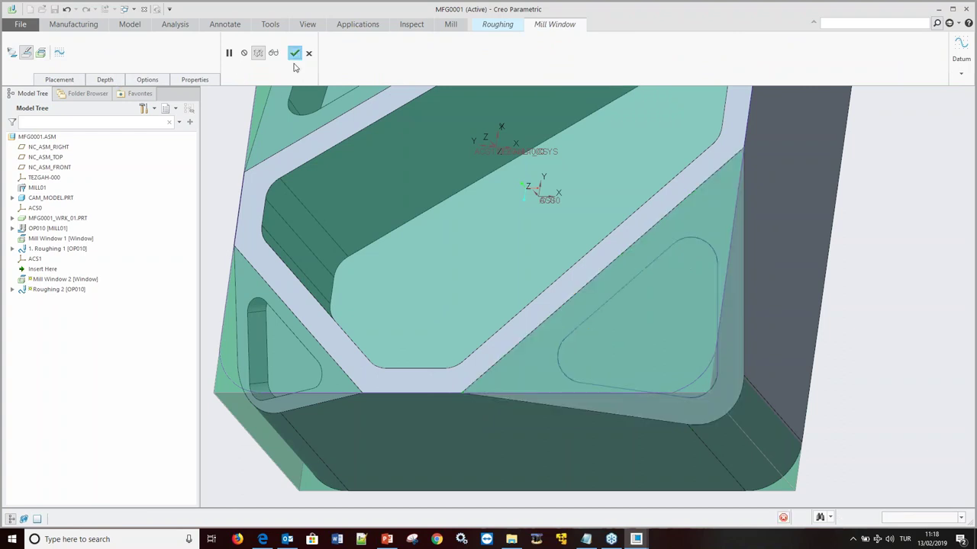
left_click(458, 54)
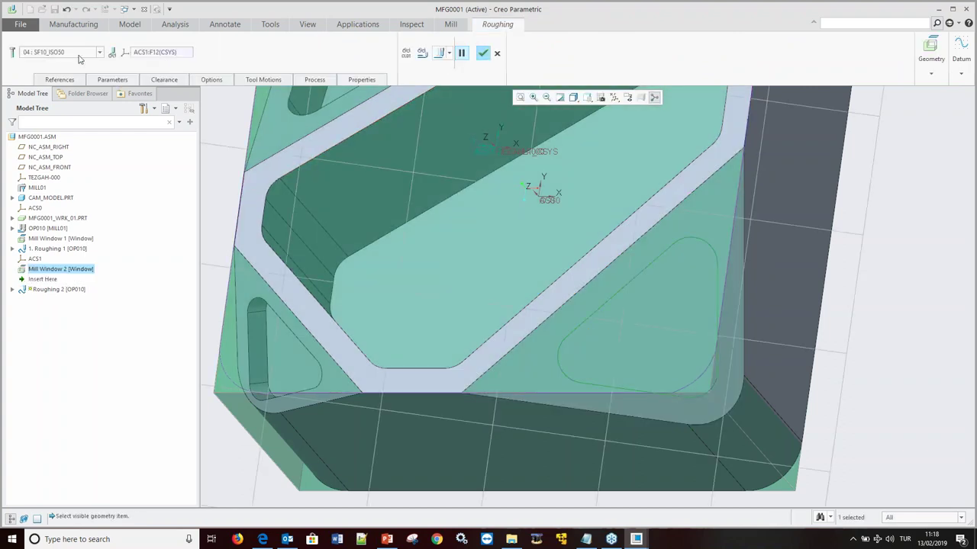
Switch Roughing 2 to tool 05: SF4_5_ISO50 with both area scans set to MAINTAIN_CUT_TYPE.
left_click(98, 53)
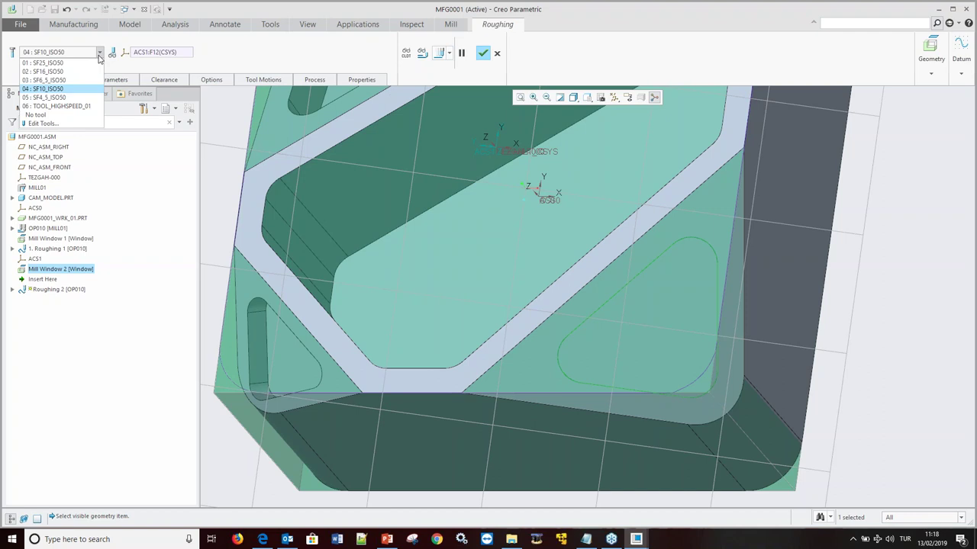
left_click(67, 98)
left_click(515, 290)
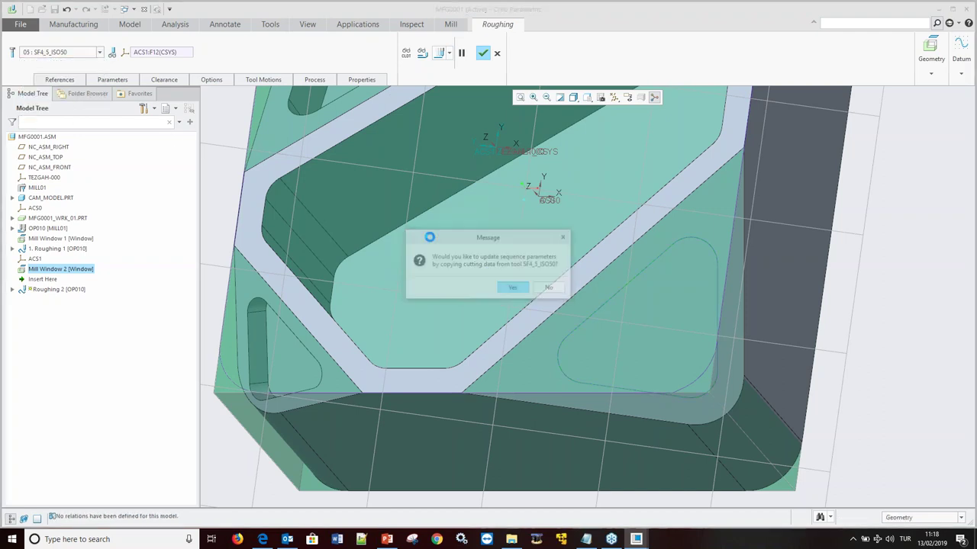
left_click(112, 79)
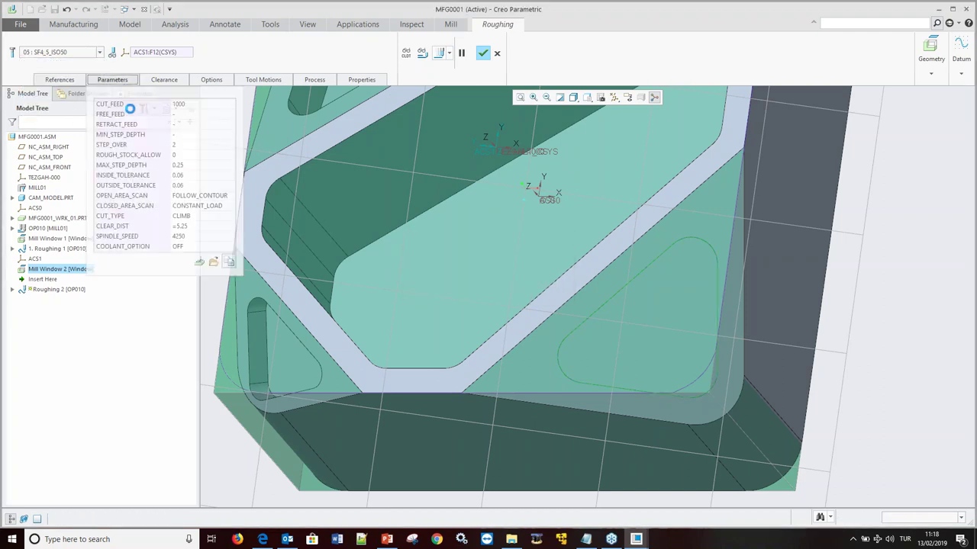
left_click(229, 198)
left_click(230, 199)
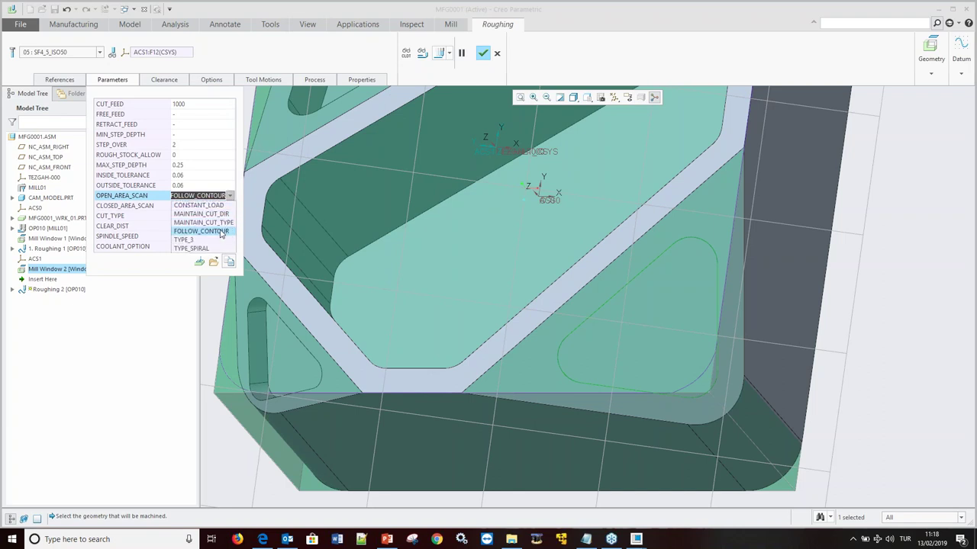
left_click(222, 224)
left_click(231, 208)
left_click(231, 208)
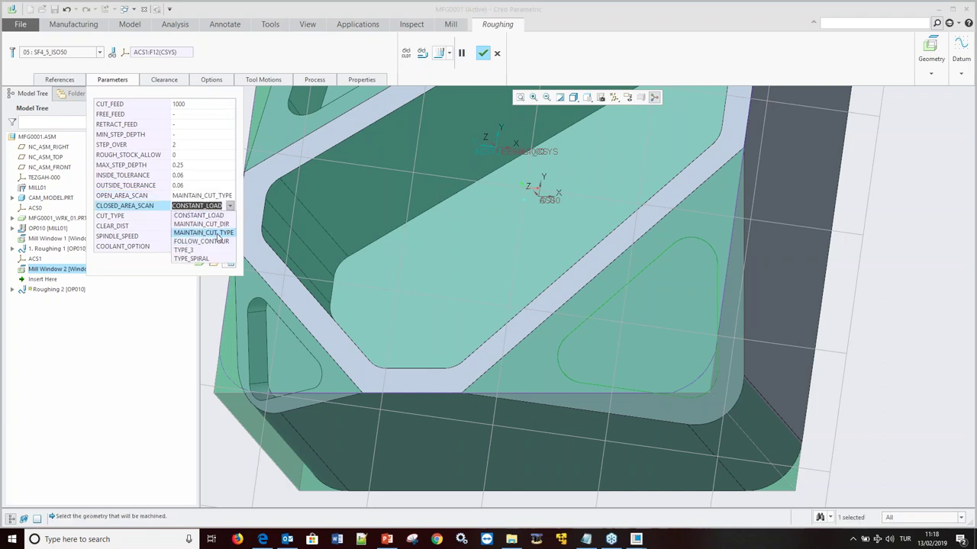
left_click(220, 232)
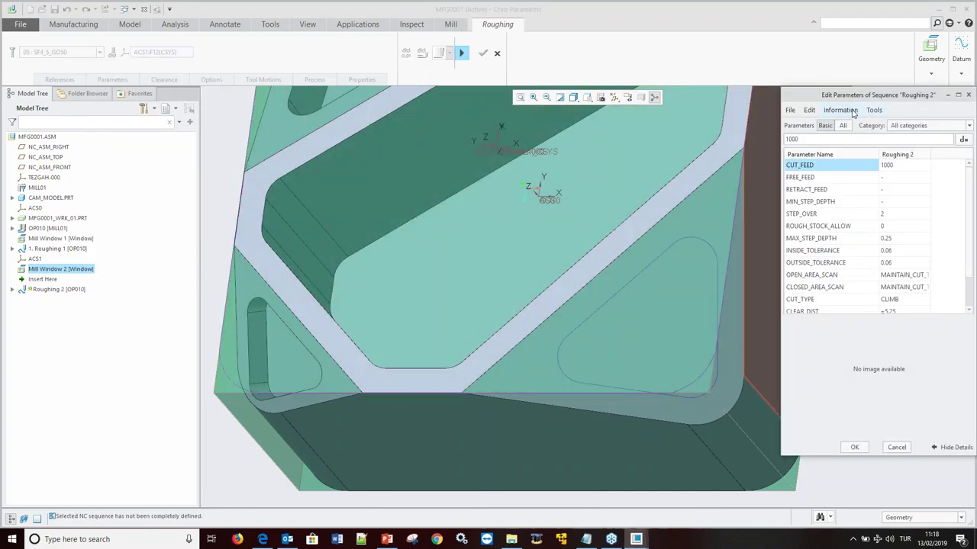
Set RETRACT_OPTION to SHORTEST_ROUTE in the parameters table.
scroll(877, 245, "down", 2)
scroll(878, 239, "down", 2)
scroll(877, 240, "down", 2)
scroll(893, 240, "down", 2)
scroll(894, 239, "down", 2)
scroll(895, 238, "down", 3)
scroll(917, 233, "down", 1)
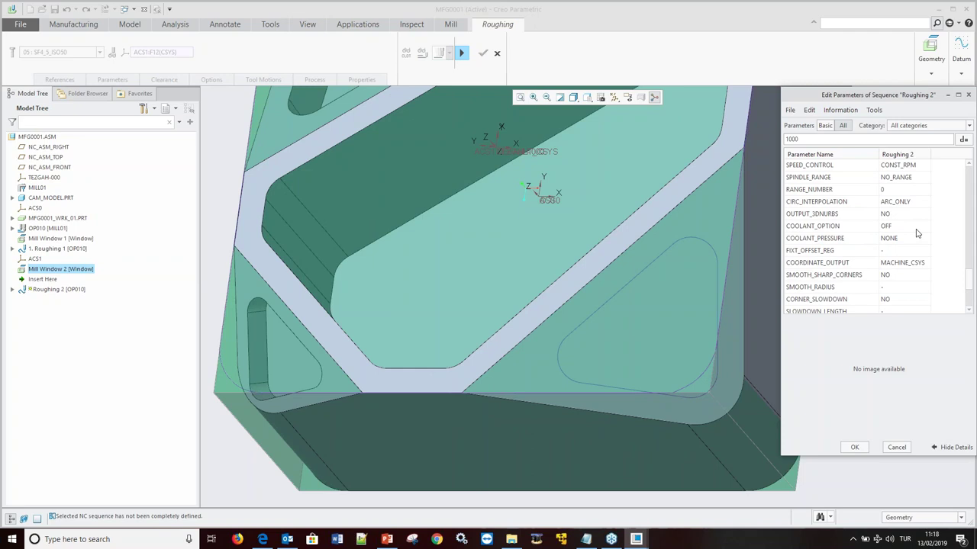
scroll(918, 233, "down", 2)
scroll(917, 233, "down", 1)
scroll(918, 234, "up", 5)
scroll(919, 232, "up", 4)
scroll(919, 231, "up", 2)
scroll(919, 231, "up", 2)
scroll(918, 231, "up", 1)
left_click(916, 250)
left_click(916, 250)
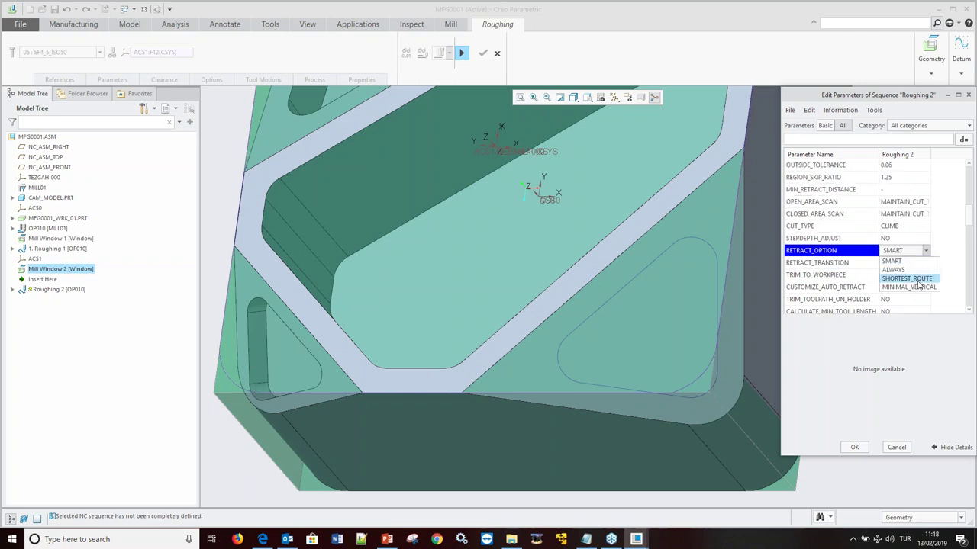
left_click(921, 276)
Set CLEAR_WITHIN 5 and CLEAR_BY 3, accept the parameters and preview the toolpath.
scroll(884, 198, "down", 3)
scroll(883, 197, "down", 3)
scroll(884, 197, "down", 1)
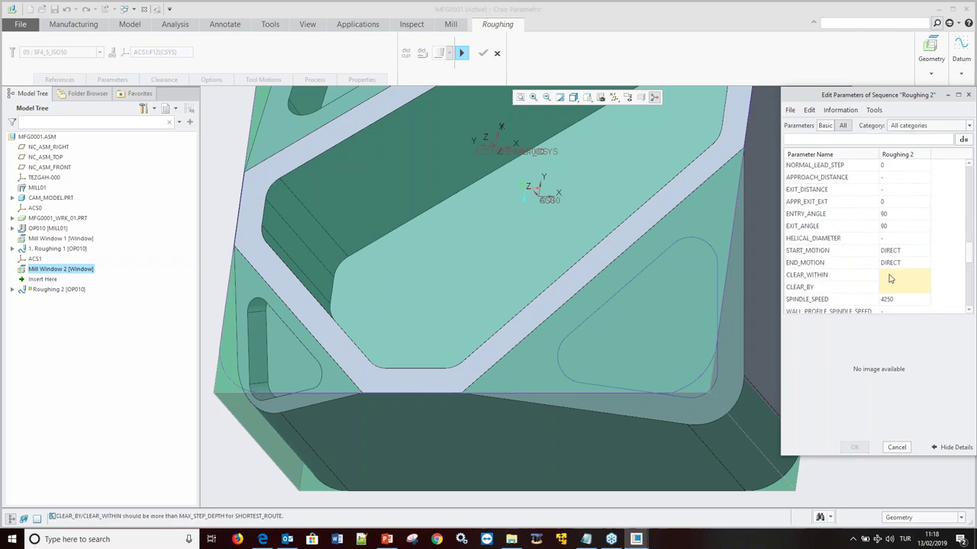
left_click(889, 275)
key("Return")
type("3")
key("Return")
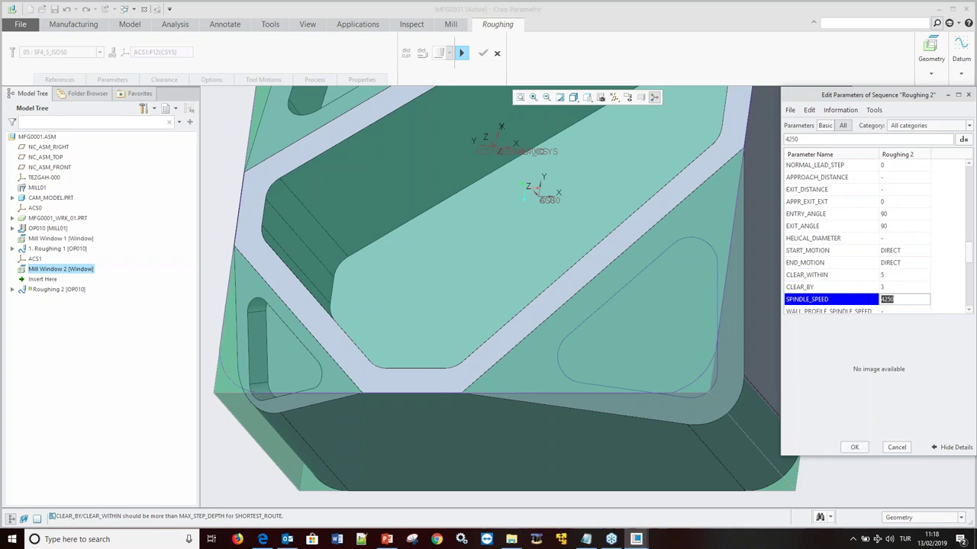
left_click(855, 447)
left_click(440, 54)
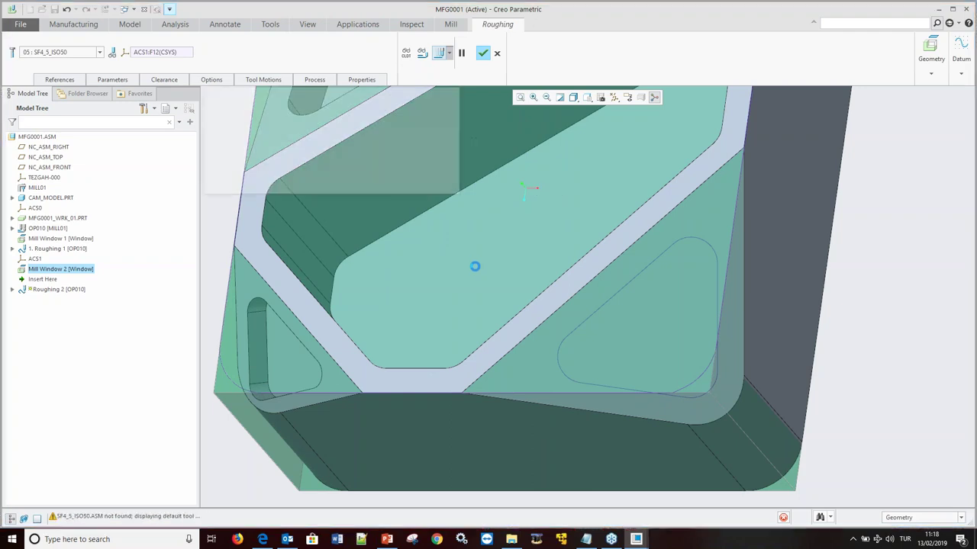
scroll(487, 286, "down", 5)
mouse_move(487, 286)
middle_mouse_down()
mouse_move(577, 263)
mouse_move(591, 304)
middle_mouse_up()
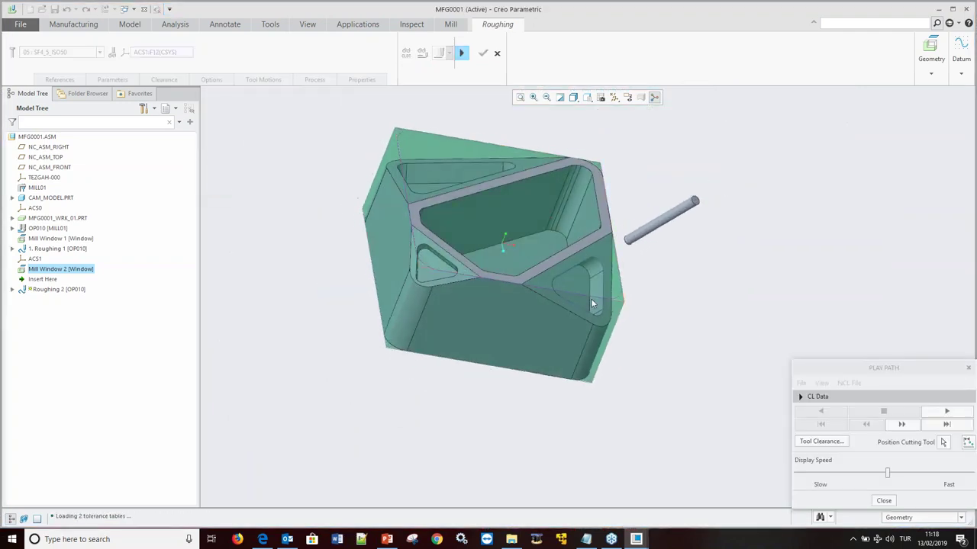
left_click(832, 474)
left_click(946, 412)
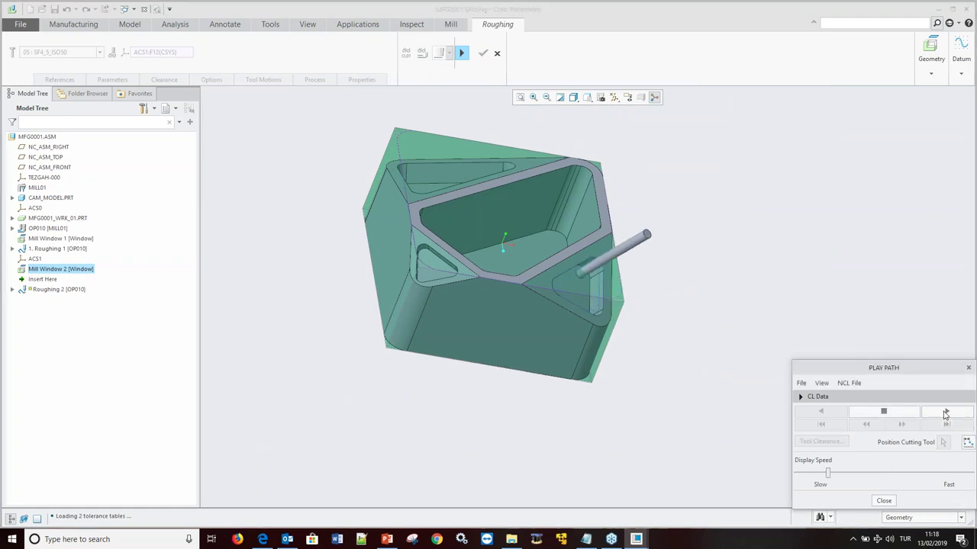
left_click(864, 473)
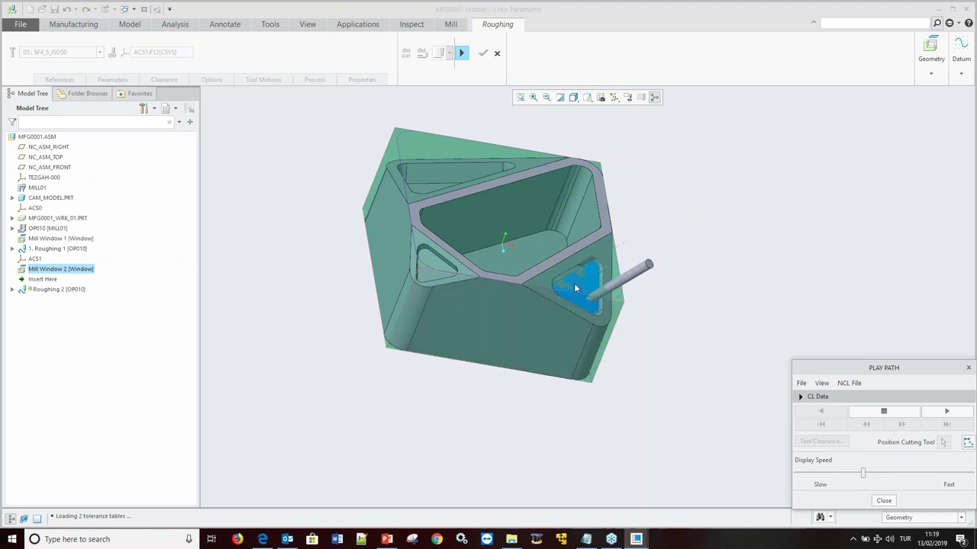
scroll(574, 283, "up", 2)
scroll(566, 280, "up", 2)
scroll(562, 281, "up", 3)
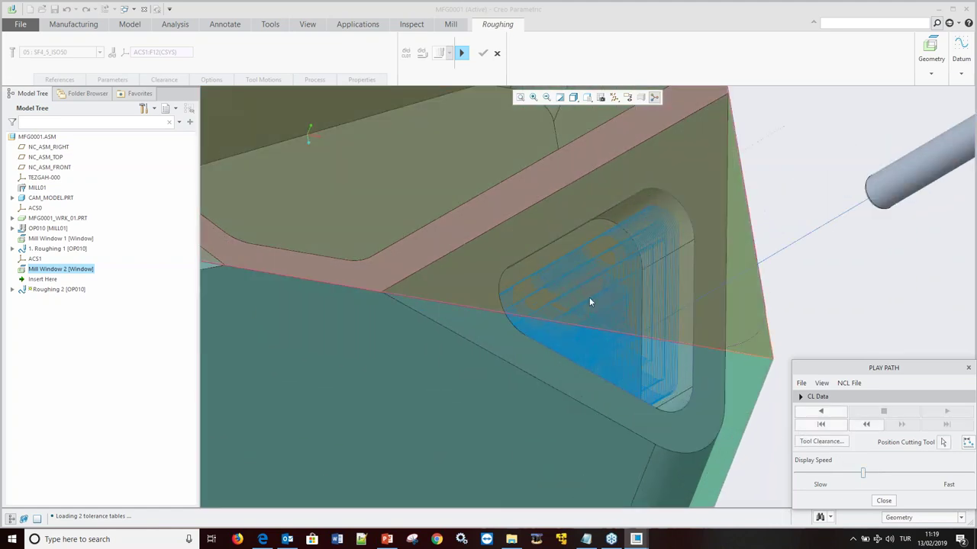
scroll(575, 301, "down", 3)
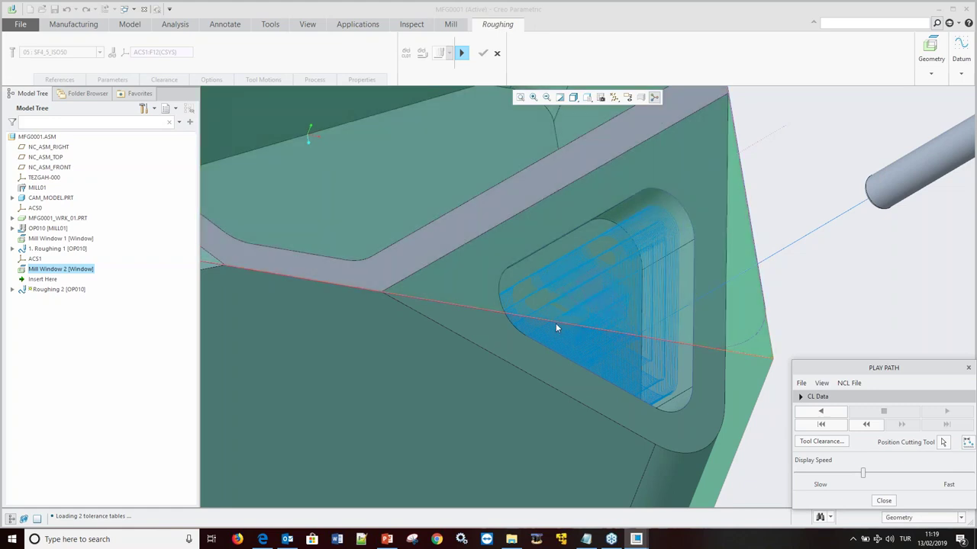
scroll(557, 324, "down", 3)
scroll(609, 305, "down", 3)
mouse_move(544, 321)
middle_mouse_down()
mouse_move(520, 295)
mouse_move(534, 305)
middle_mouse_up()
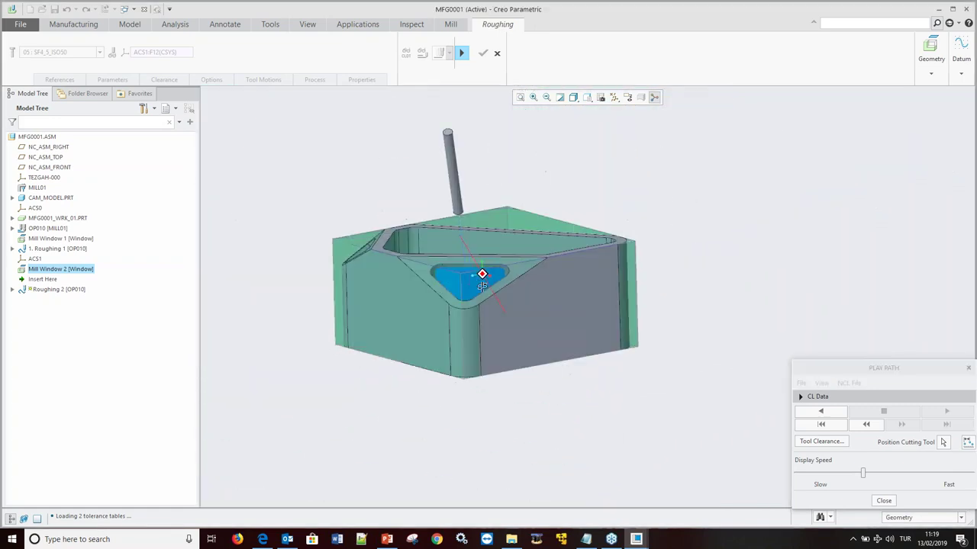
left_click(884, 501)
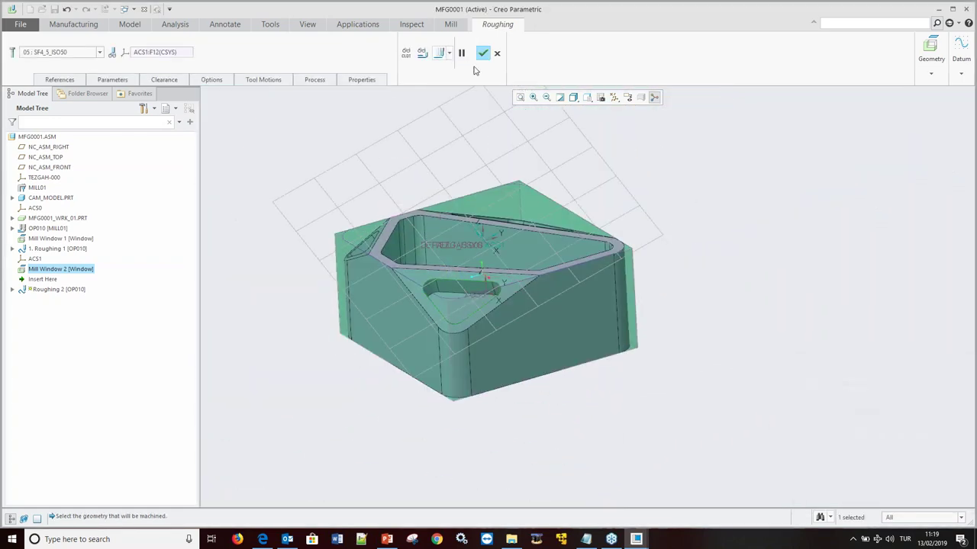
Finish Roughing 2, deselect it, and briefly view the Tips & Tricks slides before returning.
left_click(483, 54)
left_click(791, 262)
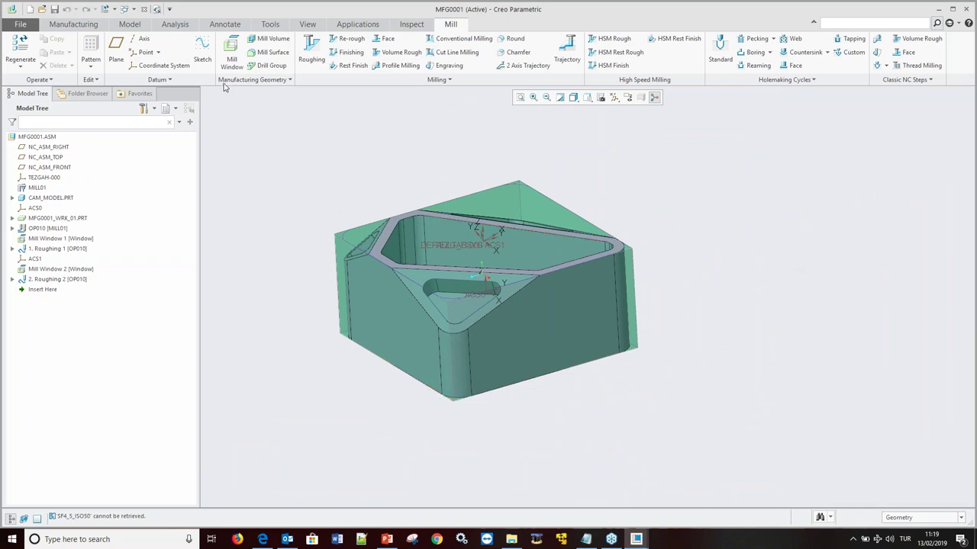
left_click(387, 541)
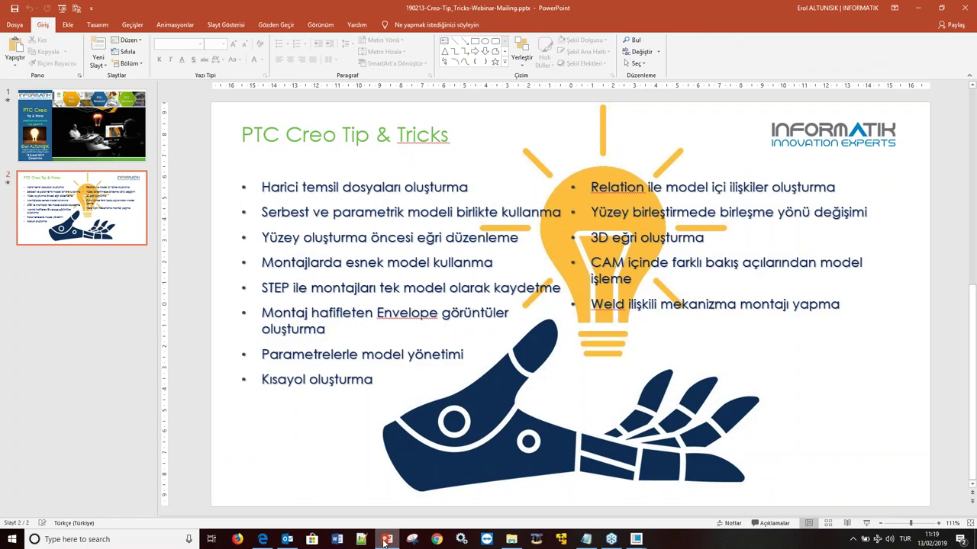
left_click(386, 540)
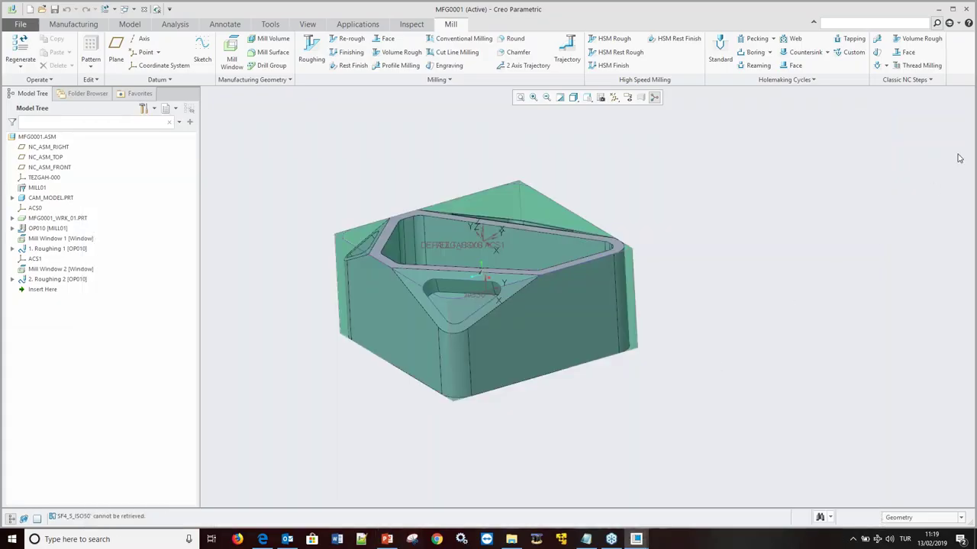